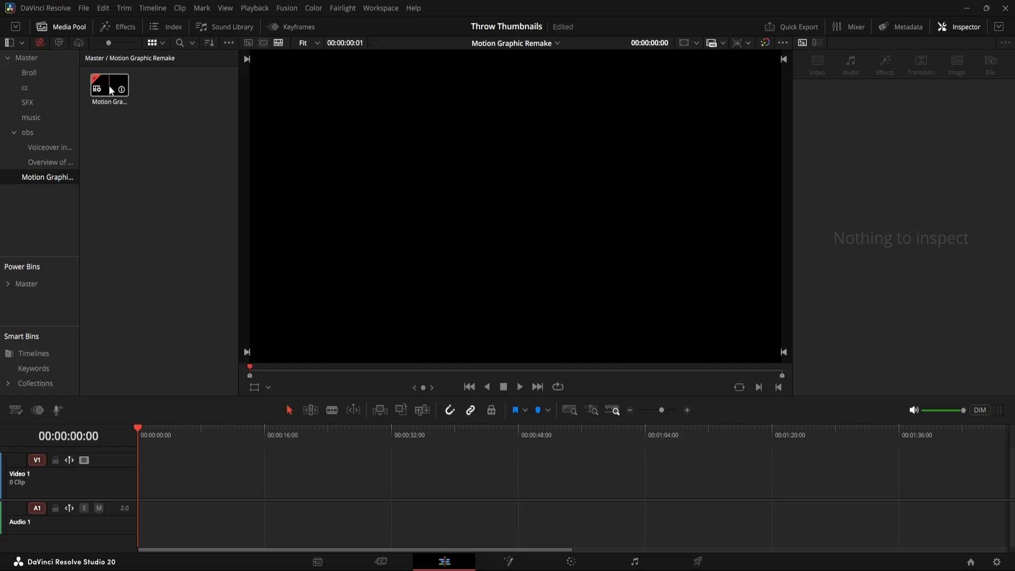
pyautogui.rightClick(154, 104)
pyautogui.moveTo(201, 111)
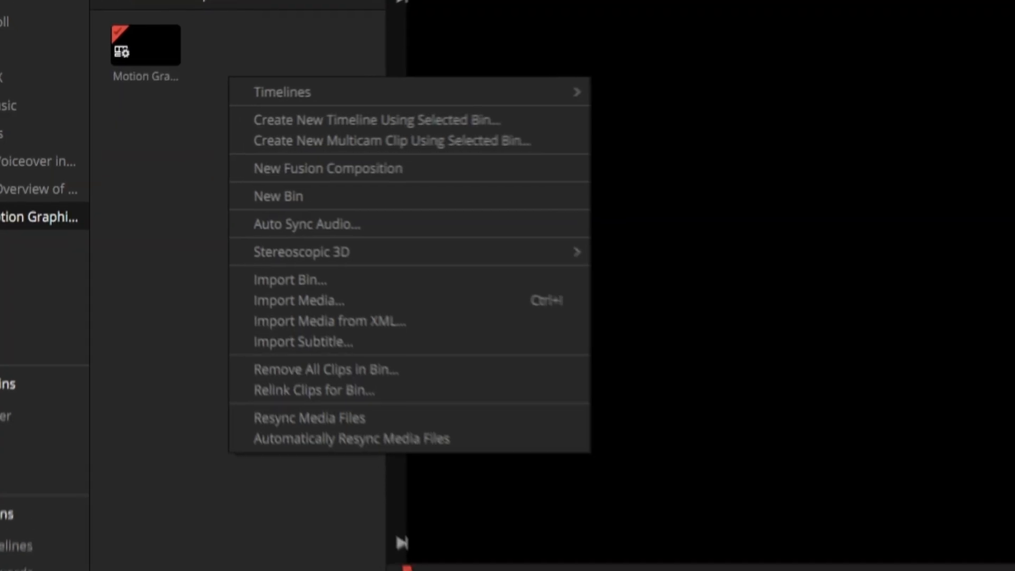
pyautogui.moveTo(394, 89)
pyautogui.click(767, 90)
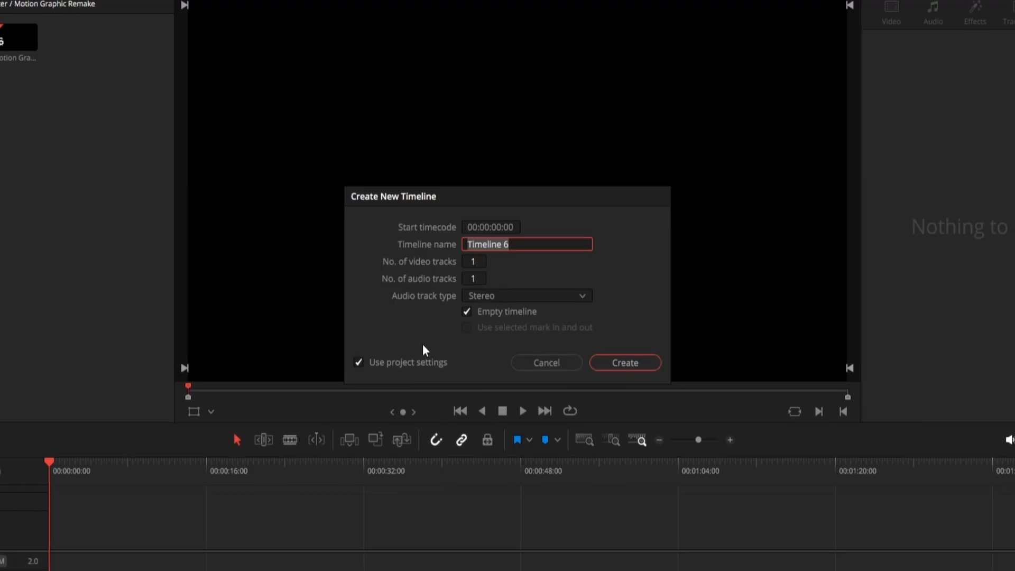
pyautogui.click(357, 363)
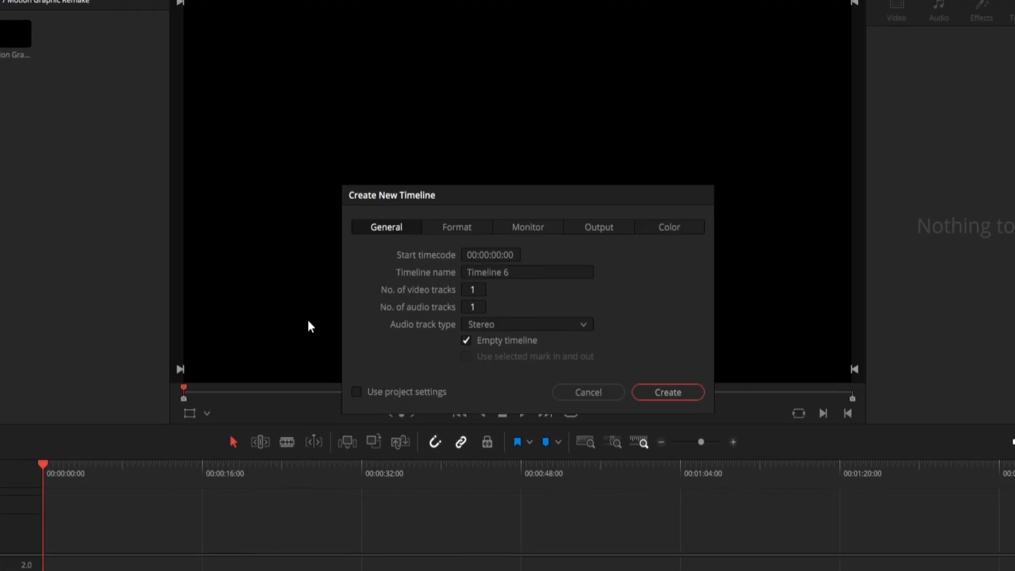
pyautogui.click(479, 228)
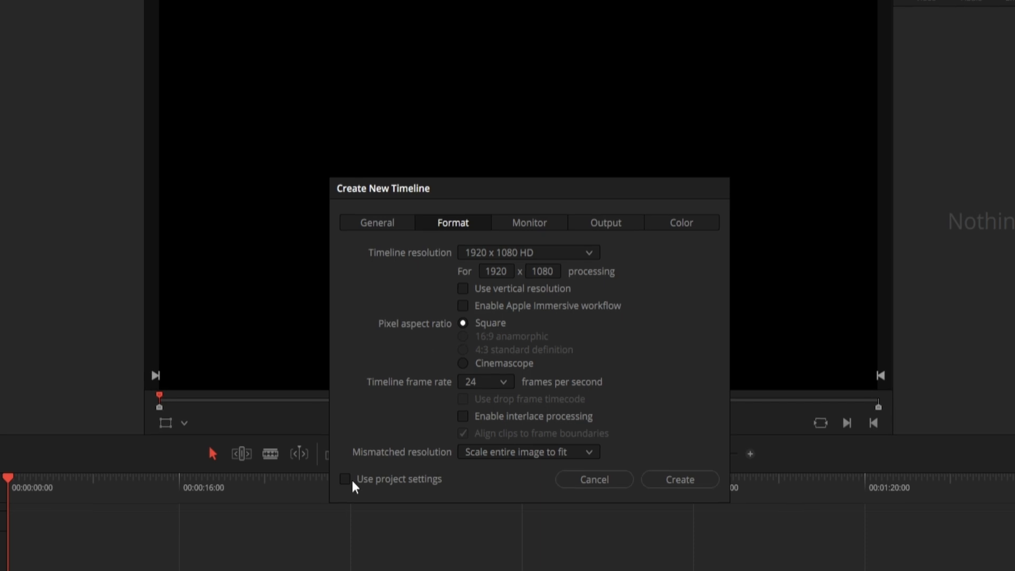
pyautogui.click(497, 382)
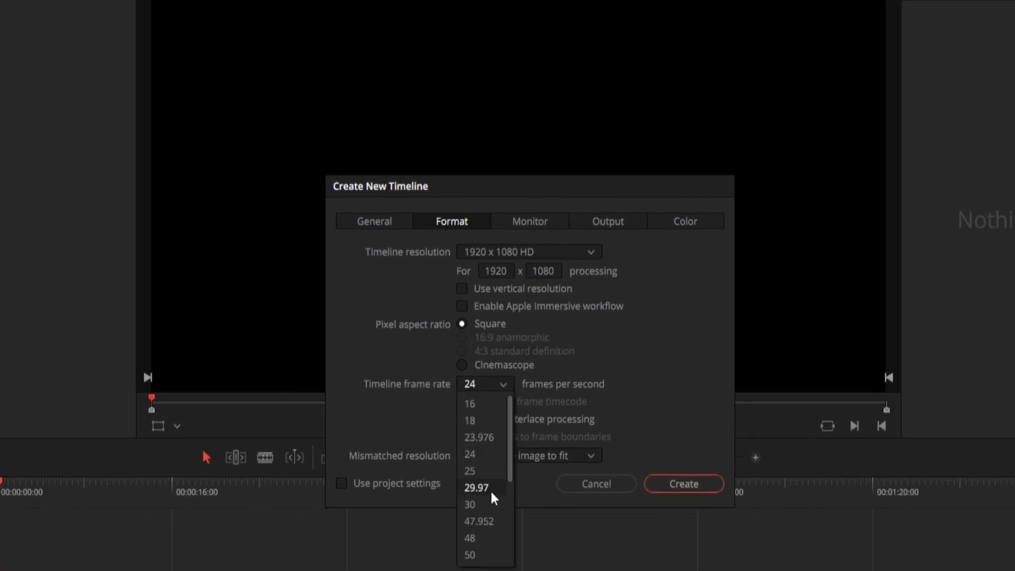
pyautogui.click(369, 345)
pyautogui.click(609, 487)
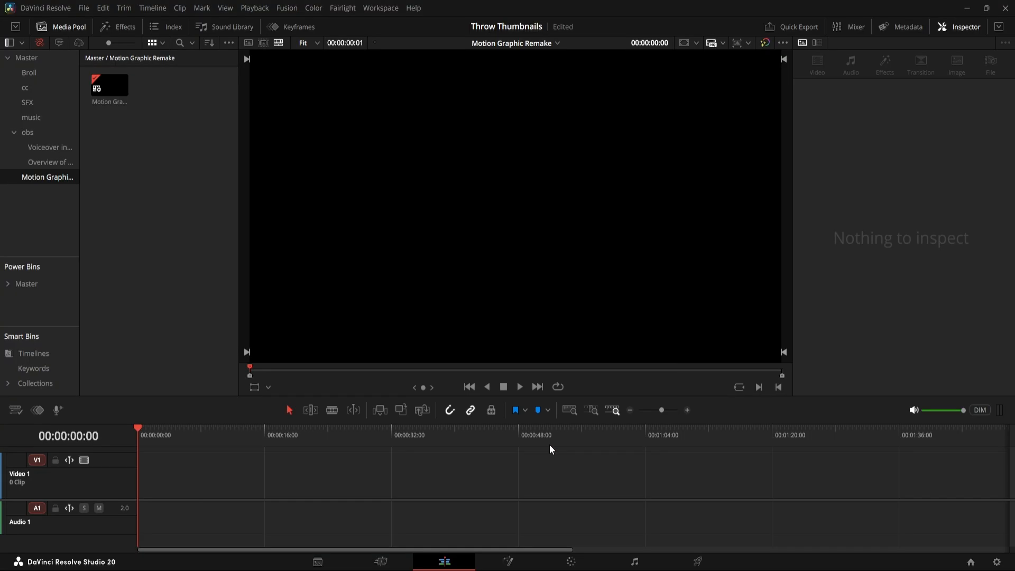
# Create a new Fusion composition clip named "Motion Graphic" in the current bin with a frame rate of 30
pyautogui.rightClick(175, 91)
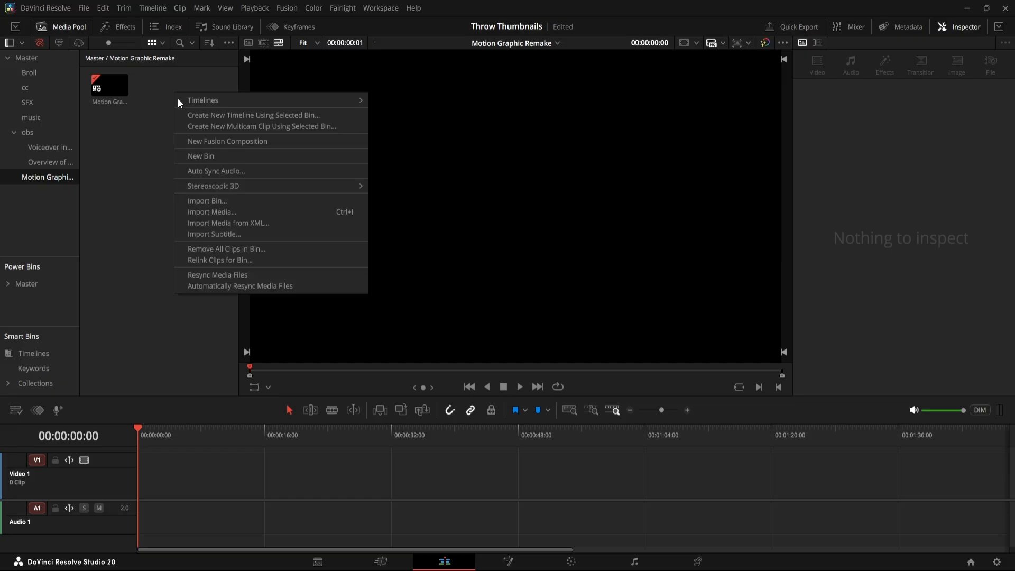
pyautogui.click(208, 141)
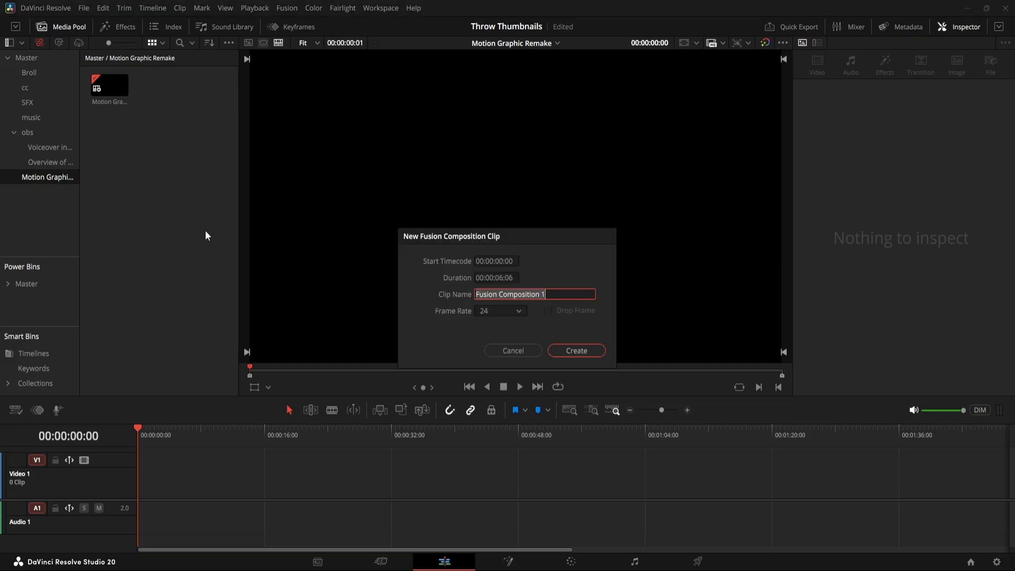
pyautogui.write('Motion Graphic')
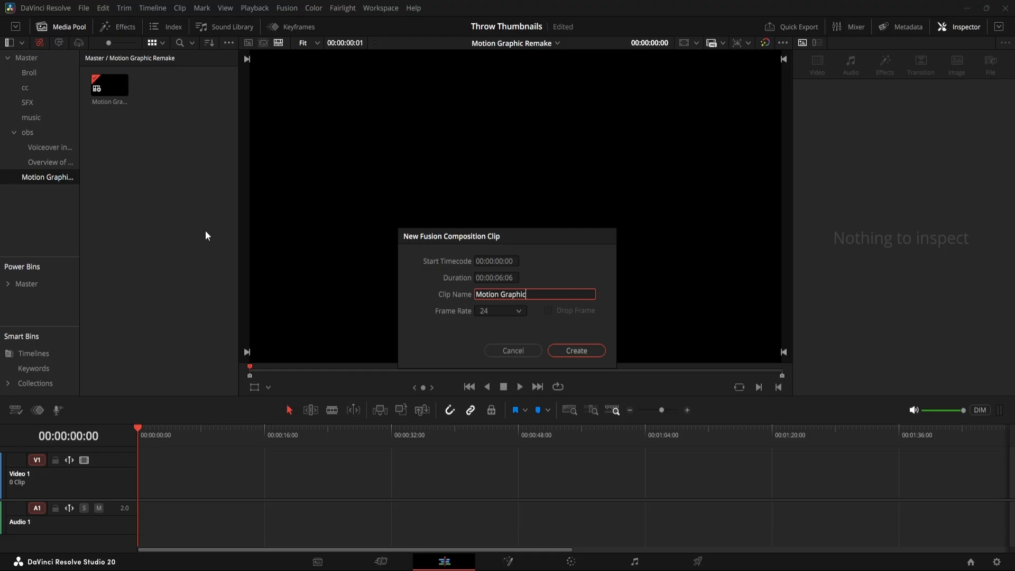
pyautogui.click(500, 311)
pyautogui.click(486, 398)
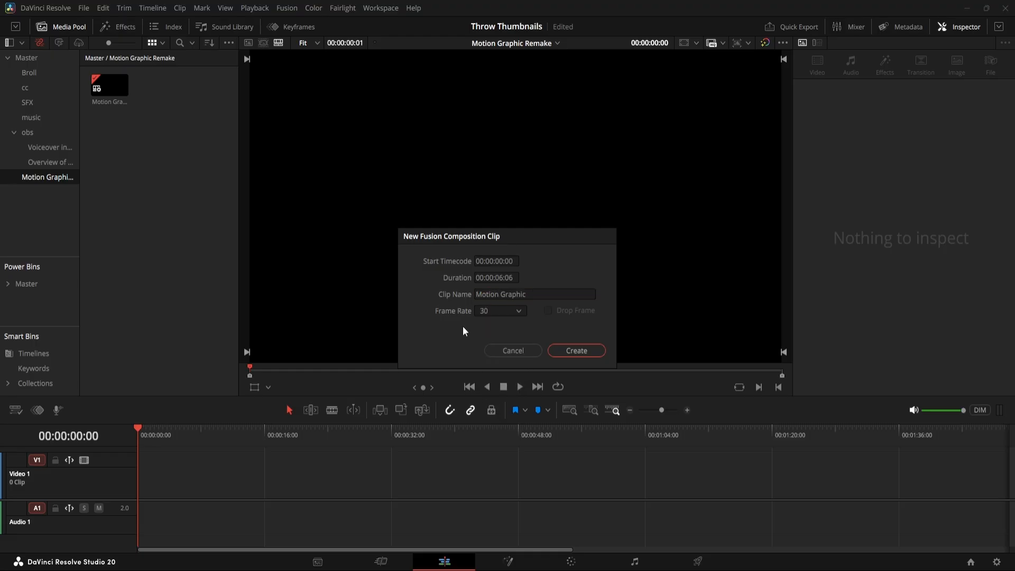
pyautogui.click(577, 354)
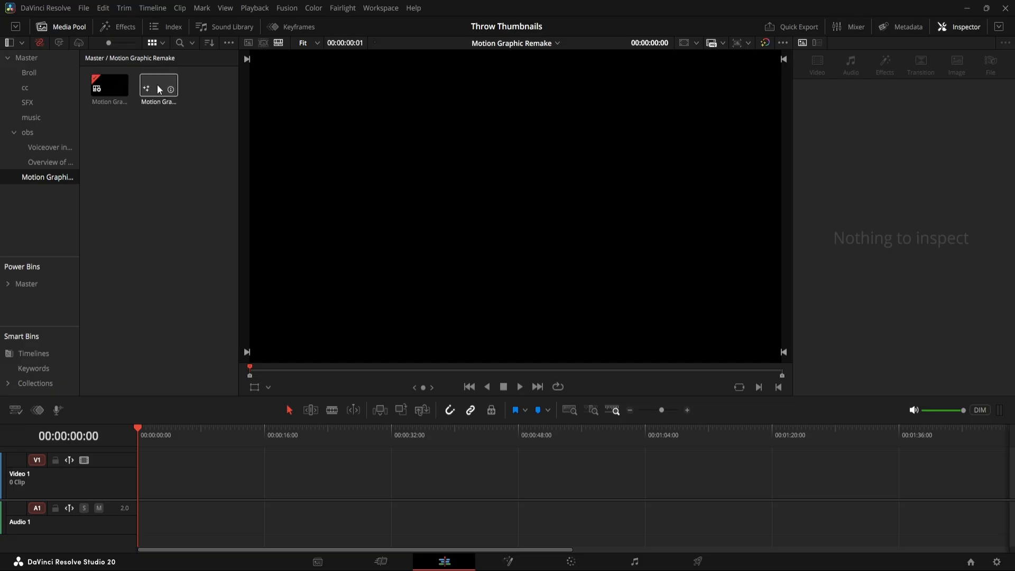
# Place the Motion Graphic composition at the start of the Video 1 track
pyautogui.moveTo(157, 84); pyautogui.dragTo(141, 493)
pyautogui.click(185, 437)
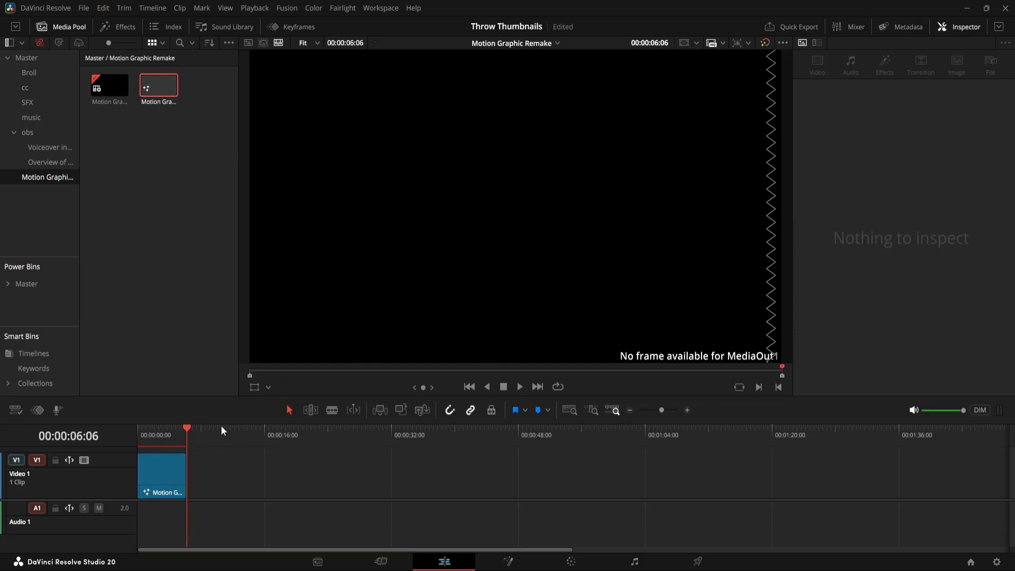
pyautogui.moveTo(221, 426); pyautogui.dragTo(231, 430)
# Set the Motion Graphic clip's duration to 00:00:10:00 and open the clip in the Fusion page
pyautogui.rightClick(184, 476)
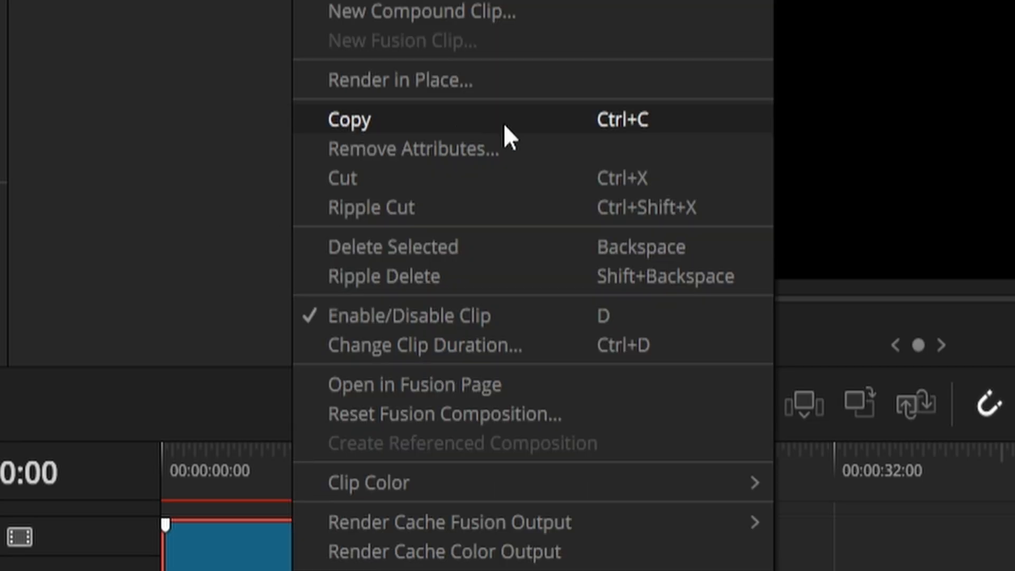
pyautogui.click(382, 343)
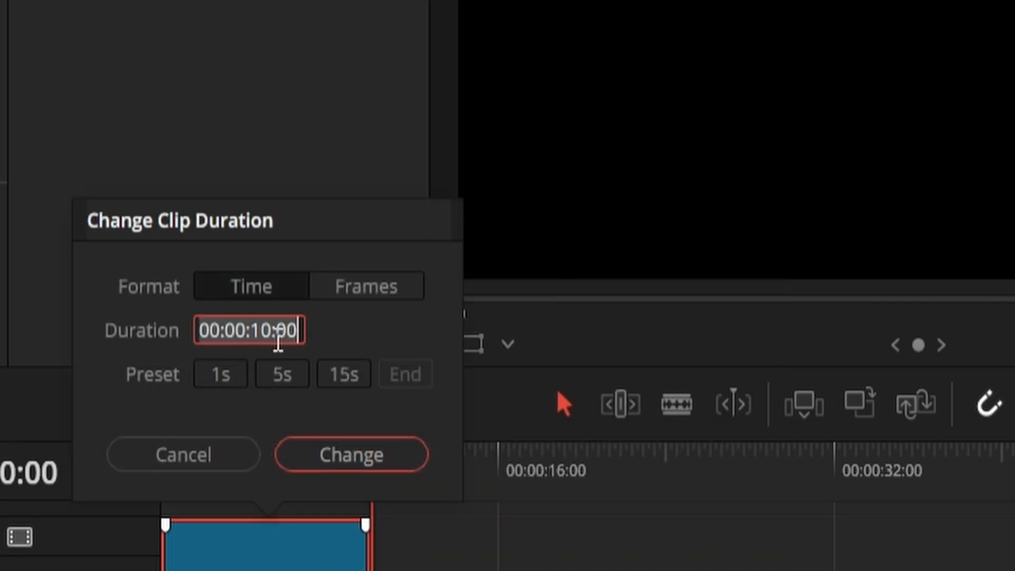
pyautogui.click(221, 454)
pyautogui.rightClick(184, 472)
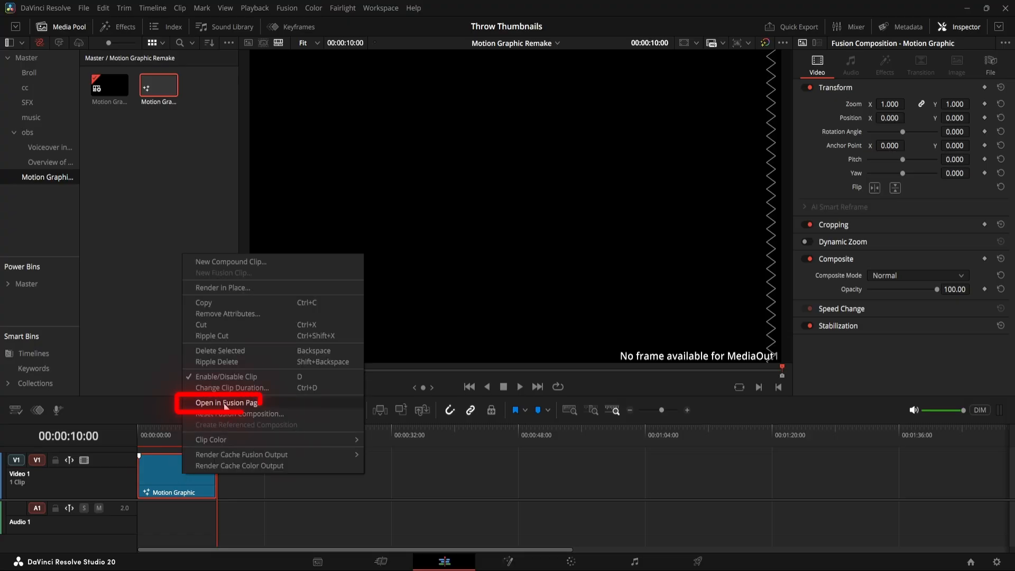
pyautogui.click(224, 404)
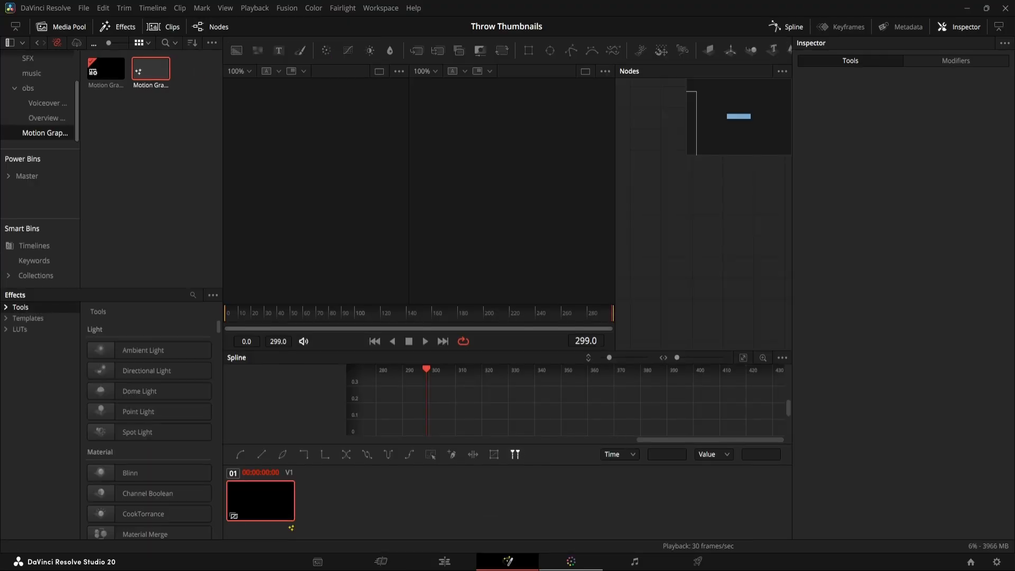
# Switch to YouTube in the browser and copy the share link of "DaVinci Resolve 3D Camera Made EASY For Beginners!" from the channel's videos
pyautogui.moveTo(556, 568)
pyautogui.click(759, 536)
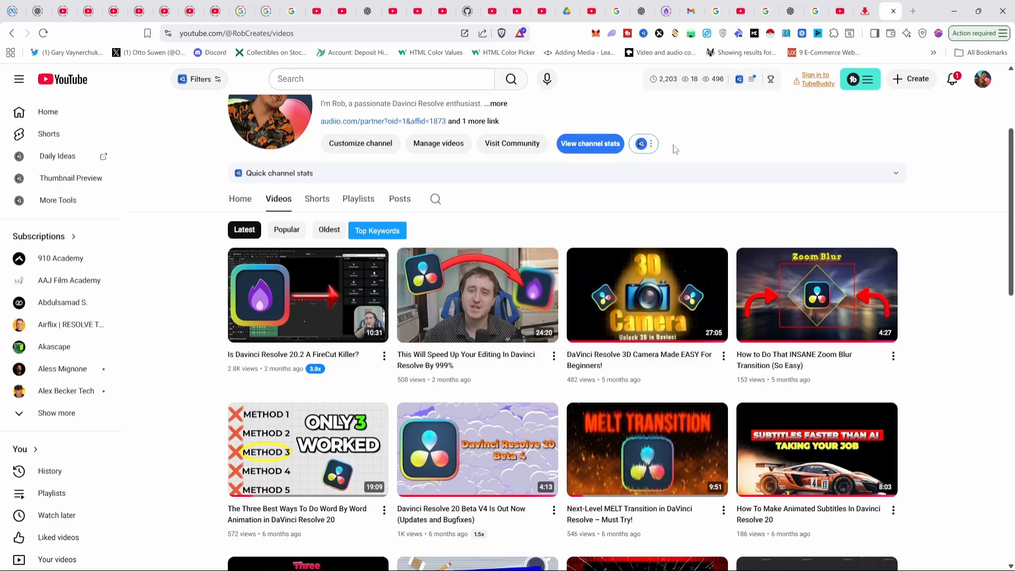
pyautogui.scroll(2, 825, 175)
pyautogui.scroll(-2, 684, 217)
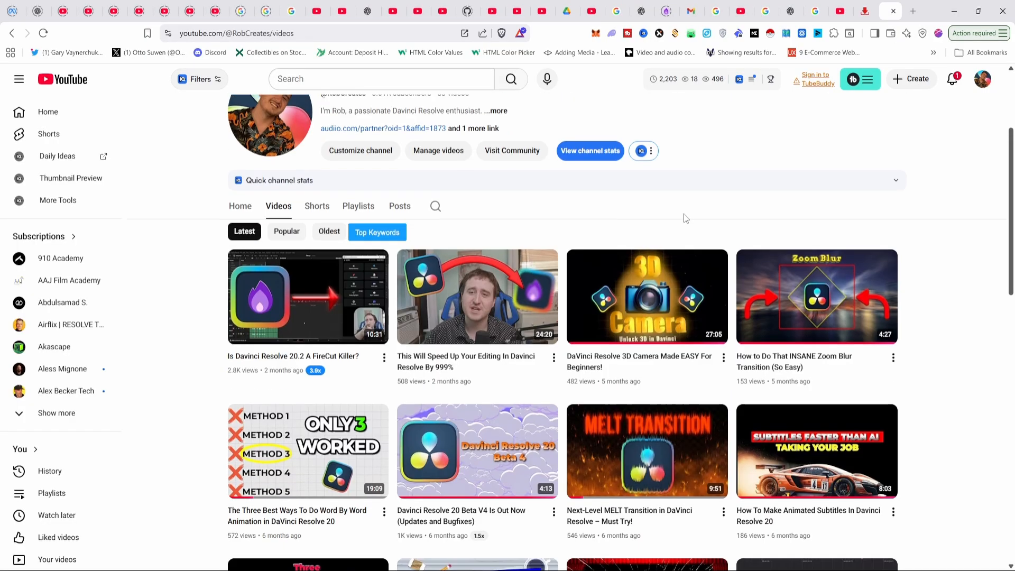
pyautogui.scroll(3, 698, 181)
pyautogui.scroll(-3, 703, 216)
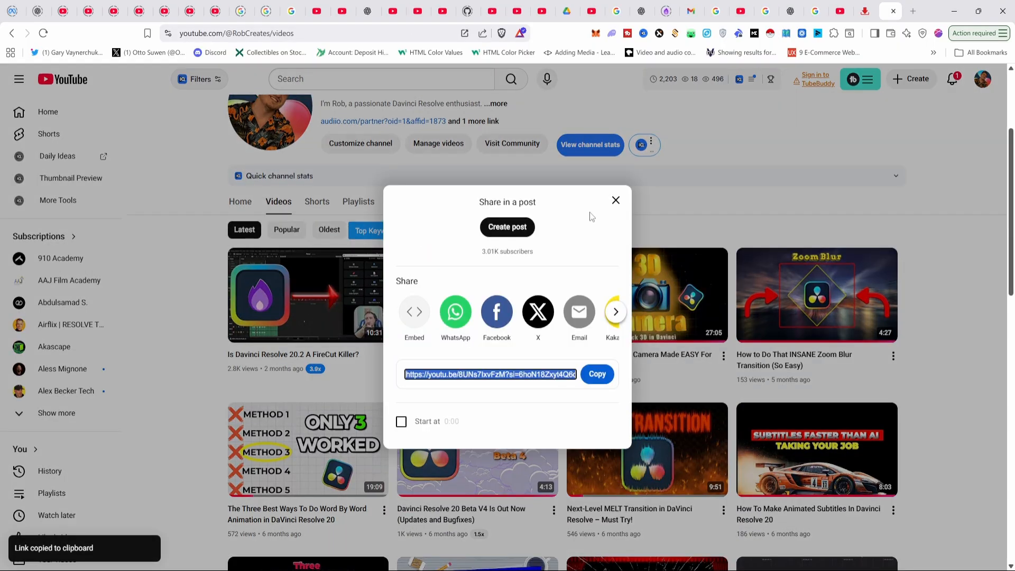
pyautogui.click(616, 200)
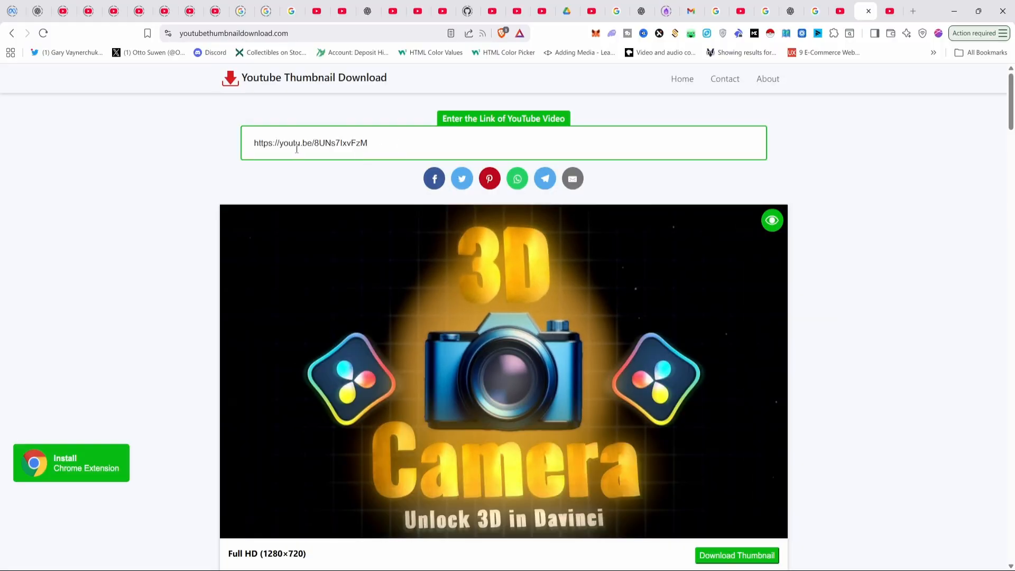
# Try to download the 3D Camera video's Full HD (1280×720) thumbnail from the thumbnail download site
pyautogui.scroll(-3, 388, 117)
pyautogui.click(740, 444)
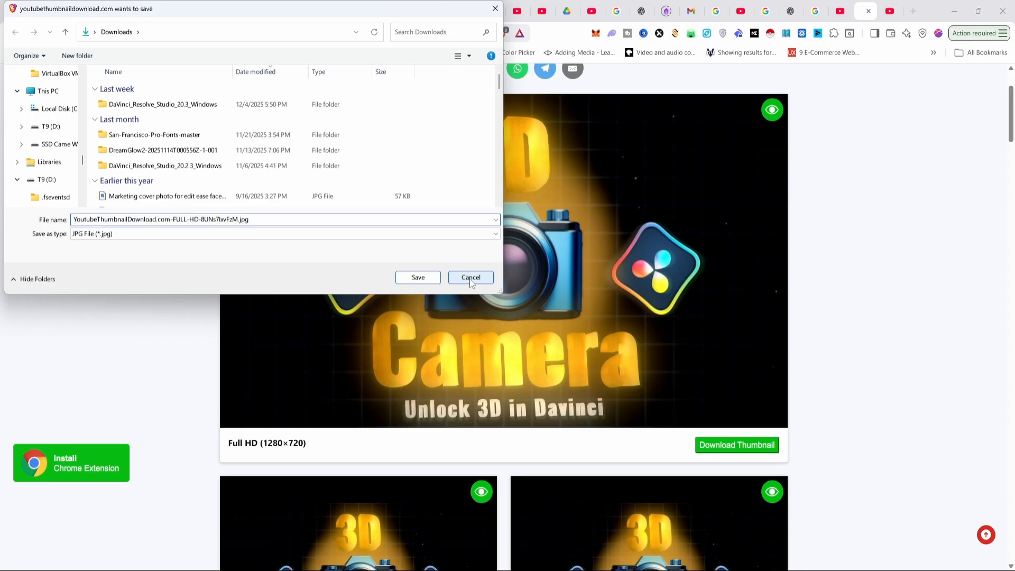
pyautogui.click(949, 538)
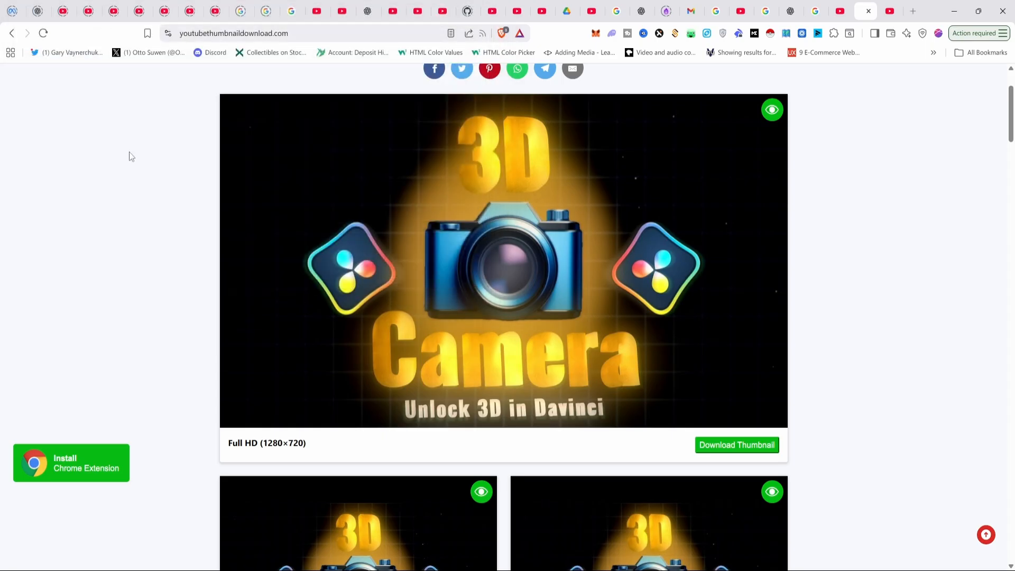
pyautogui.scroll(3, 629, 283)
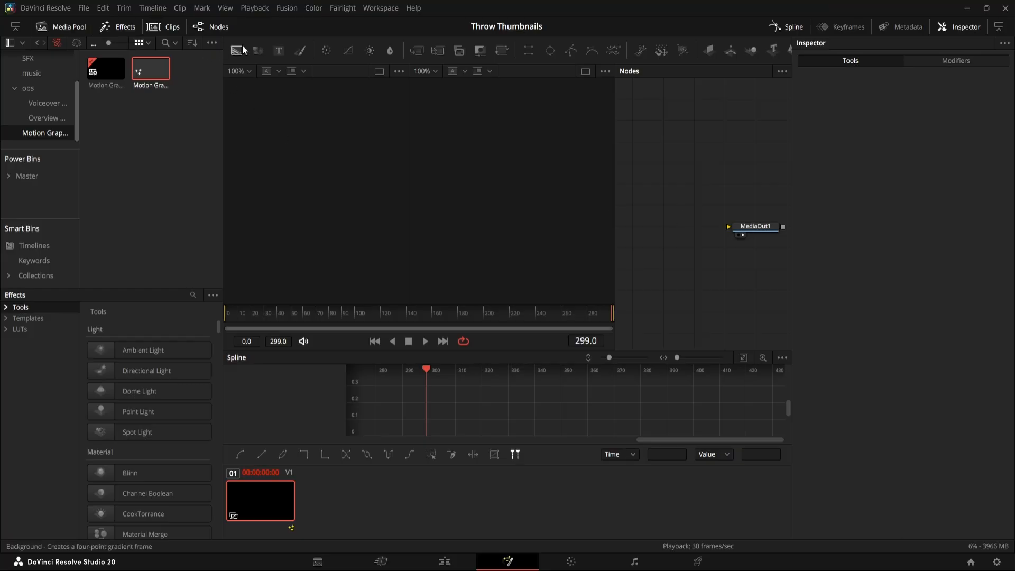
# Switch to DaVinci Resolve and apply the Mid Flow preset to the Fusion workspace layout
pyautogui.click(380, 7)
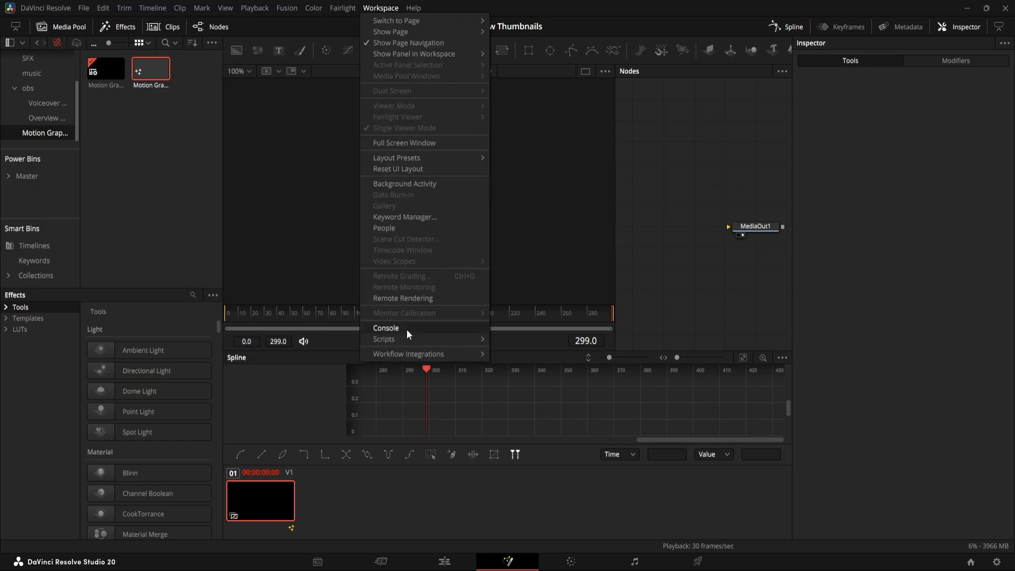
pyautogui.moveTo(397, 158)
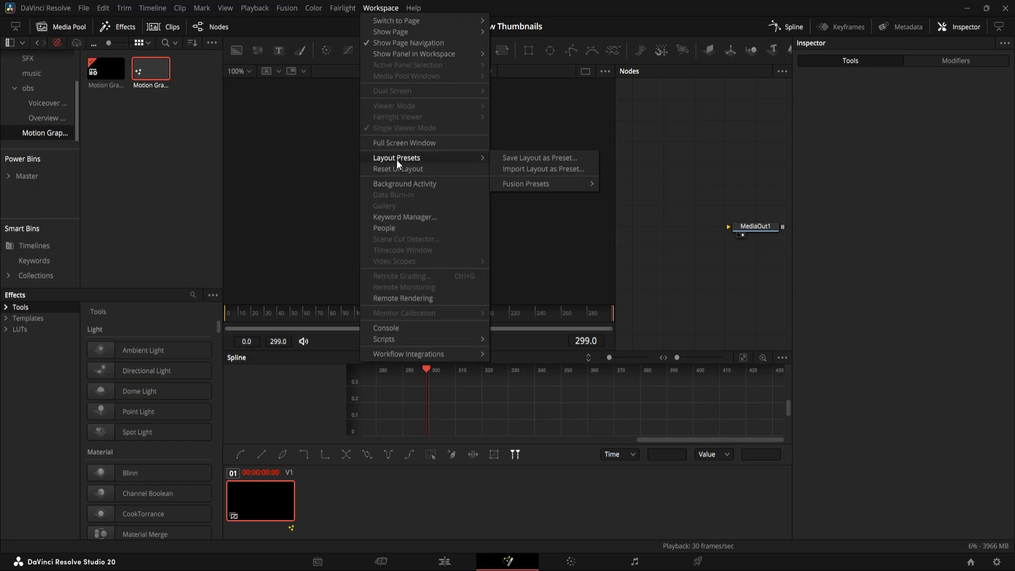
pyautogui.moveTo(537, 183)
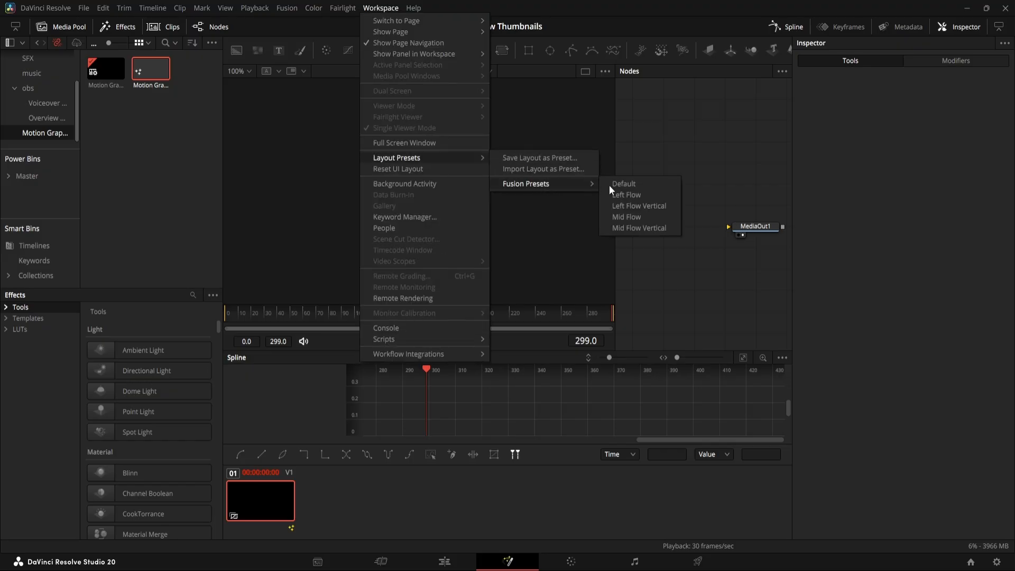
pyautogui.click(634, 217)
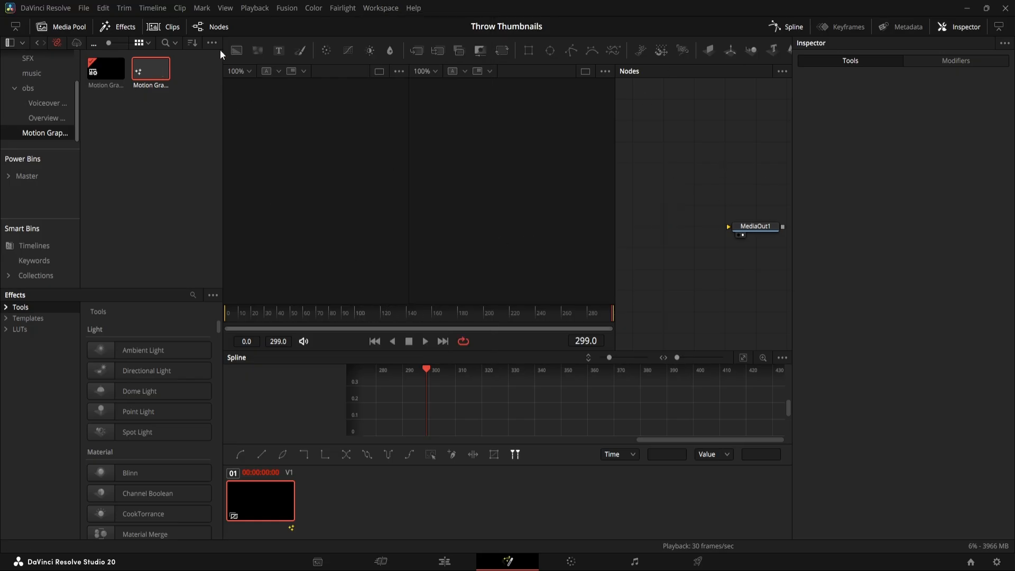
# Add a Background node, connect it to MediaOut1 and set its alpha to 0.0
pyautogui.moveTo(237, 50); pyautogui.dragTo(405, 140)
pyautogui.moveTo(633, 227); pyautogui.dragTo(755, 227)
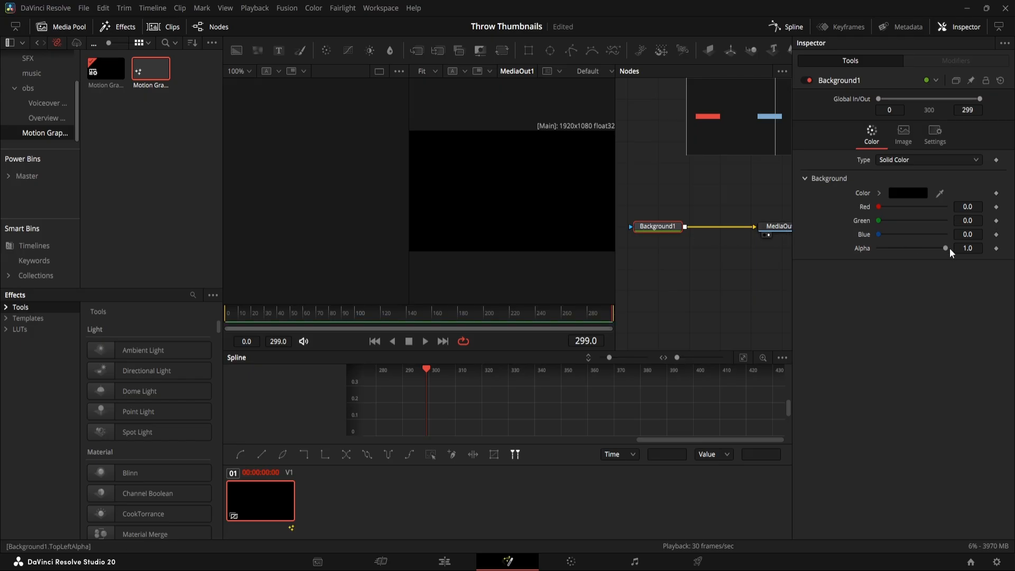
pyautogui.moveTo(945, 248); pyautogui.dragTo(777, 251)
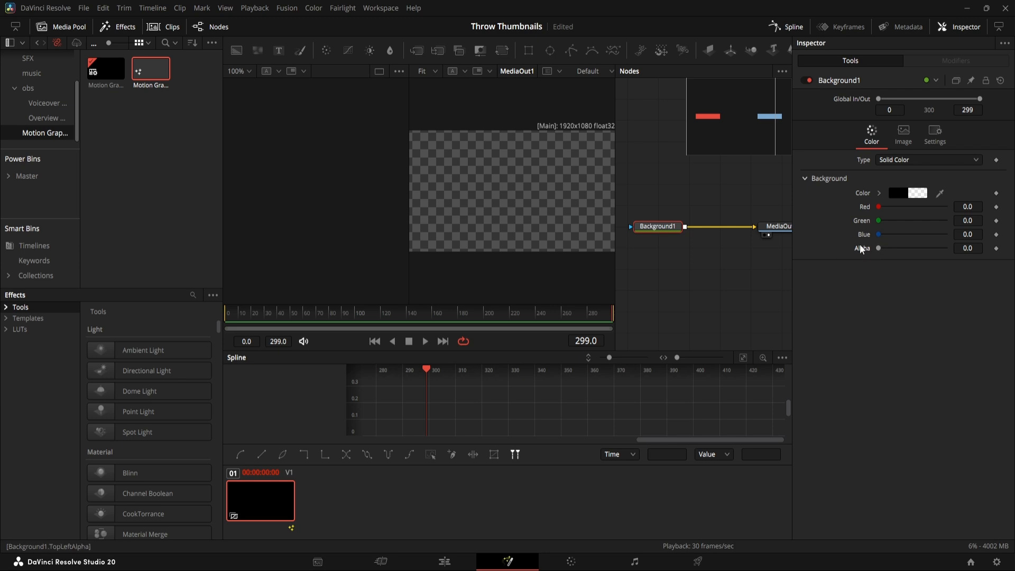
# Add a second Background node to the composition, place it above Background1 and select it
pyautogui.moveTo(696, 252); pyautogui.dragTo(648, 349)
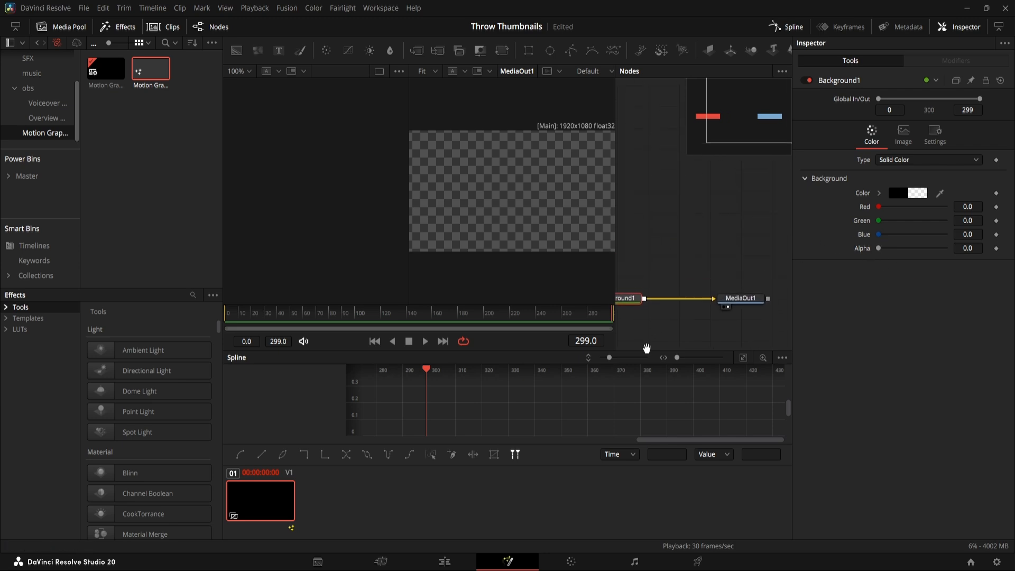
pyautogui.moveTo(655, 218); pyautogui.dragTo(686, 261)
pyautogui.click(685, 240)
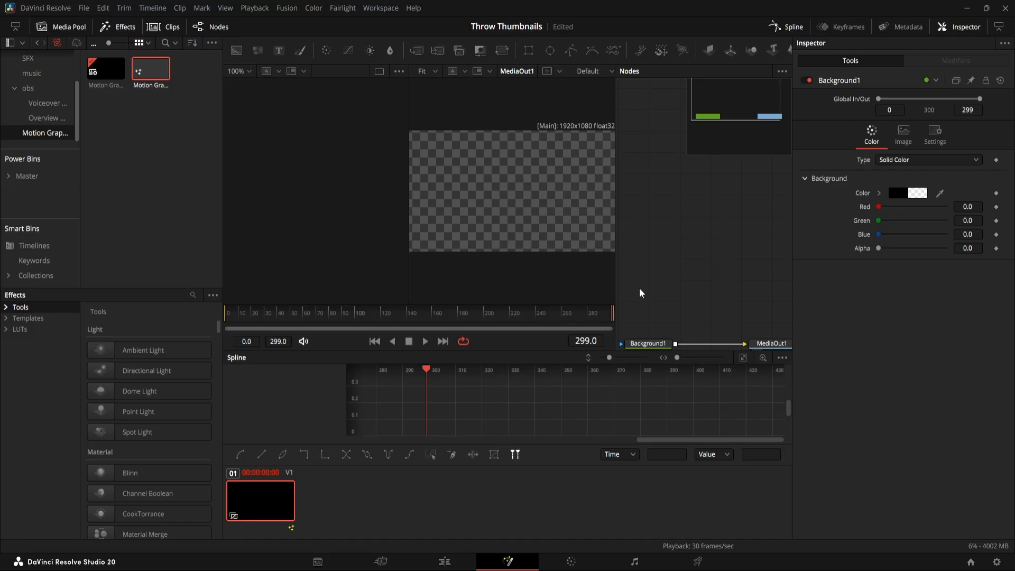
pyautogui.hotkey('shift', 'space')
pyautogui.write('back')
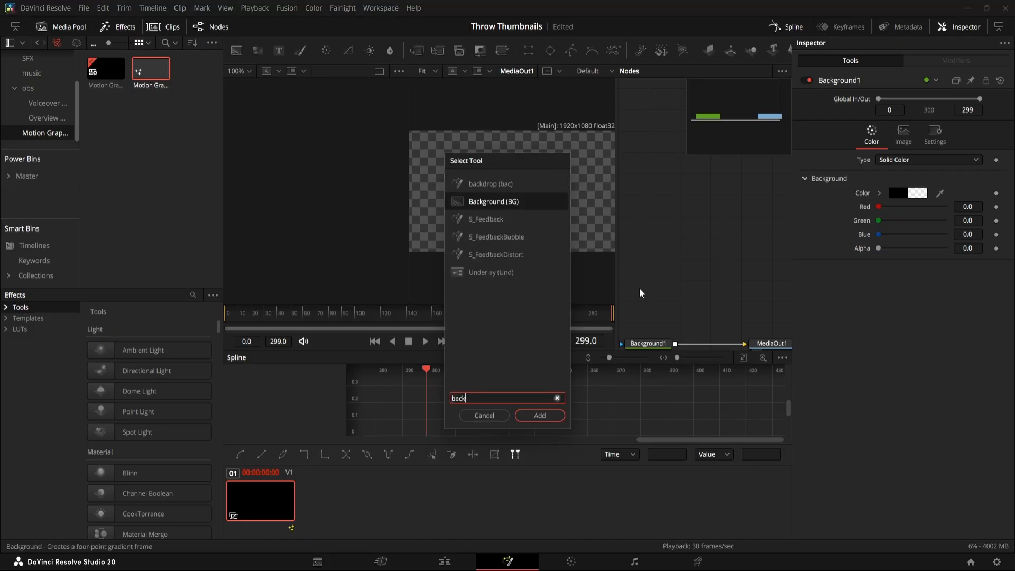
pyautogui.press('Return')
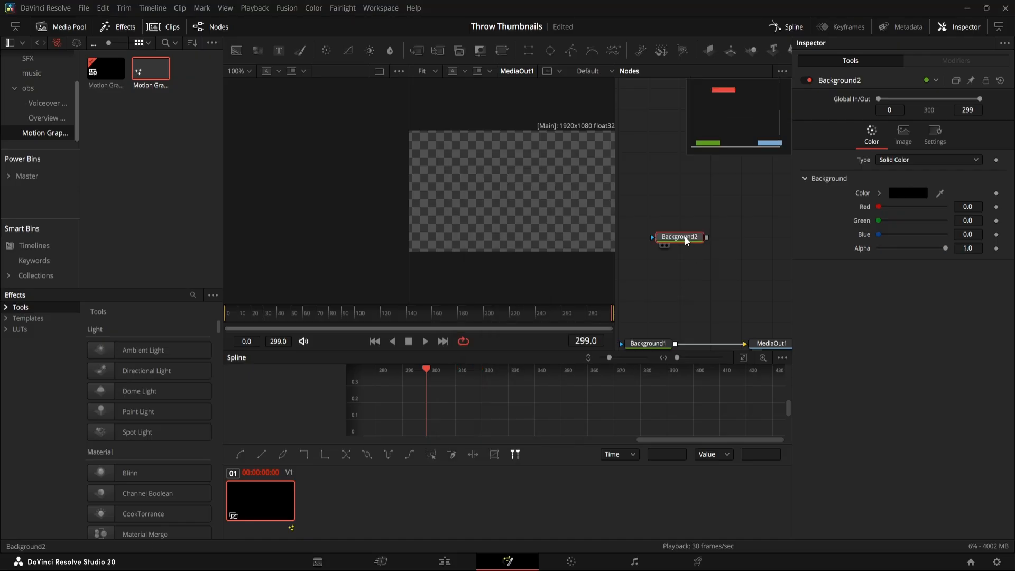
pyautogui.moveTo(684, 236); pyautogui.dragTo(653, 279)
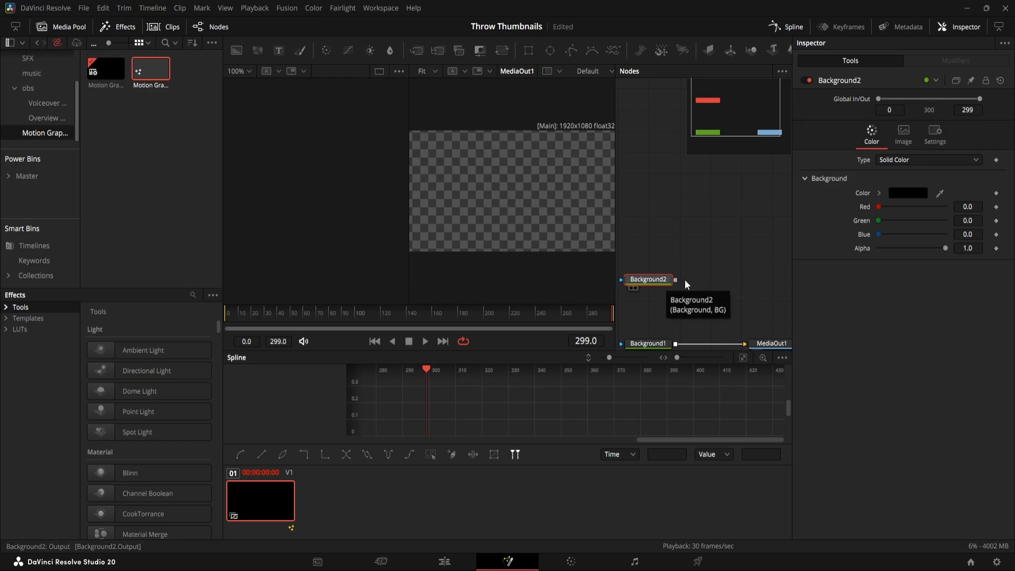
pyautogui.click(742, 288)
pyautogui.click(655, 279)
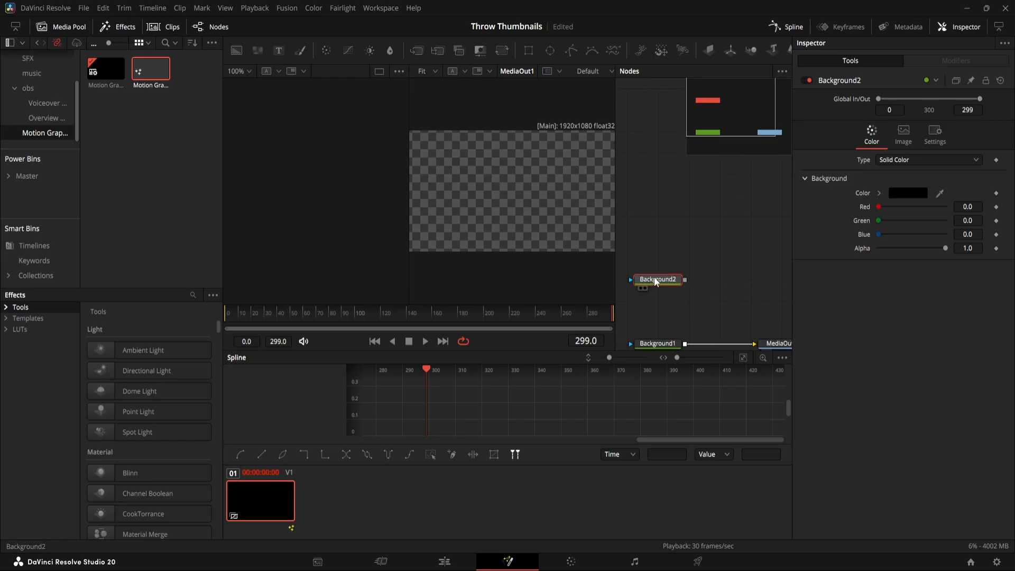
# Add an Image Plane 3D node fed by Background2 and place it directly above that node
pyautogui.hotkey('shift', 'space')
pyautogui.write('ima')
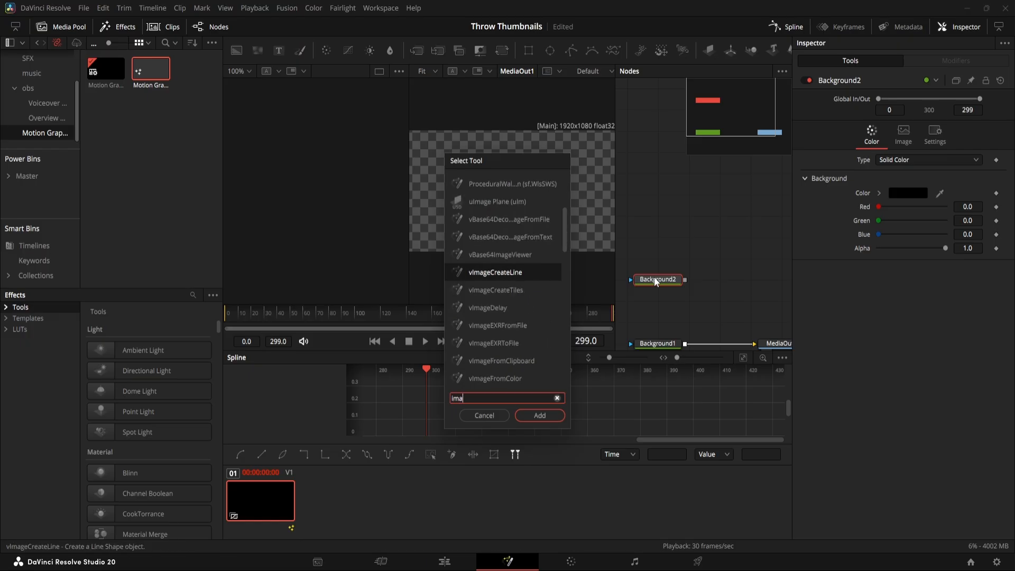
pyautogui.write('ge plan')
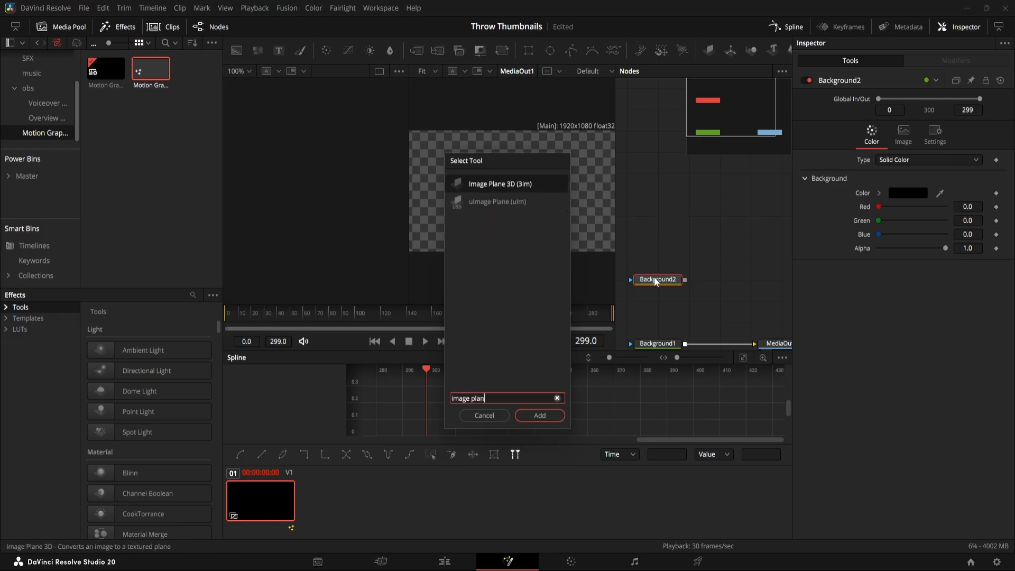
pyautogui.press('Return')
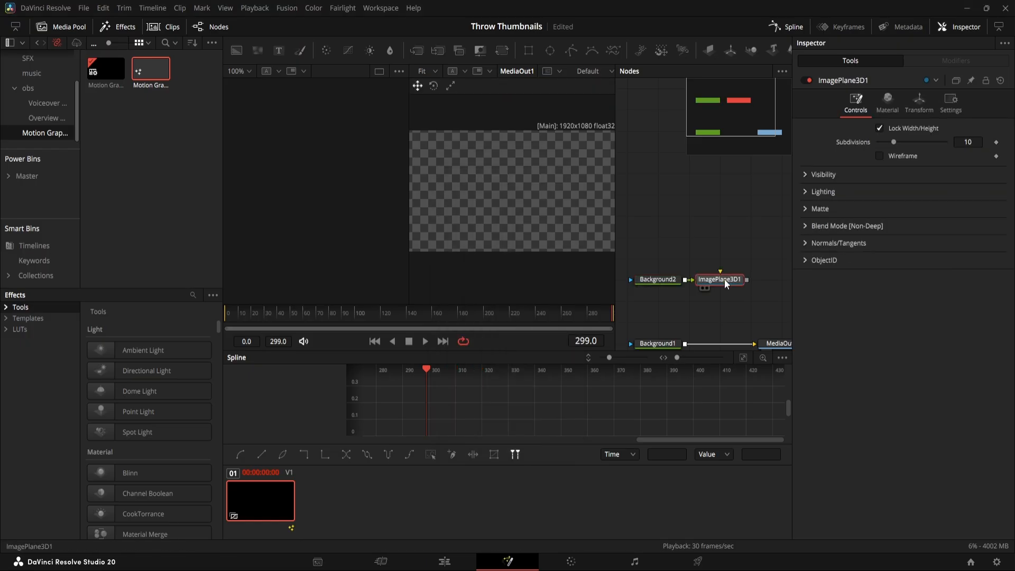
pyautogui.moveTo(726, 284); pyautogui.dragTo(665, 263)
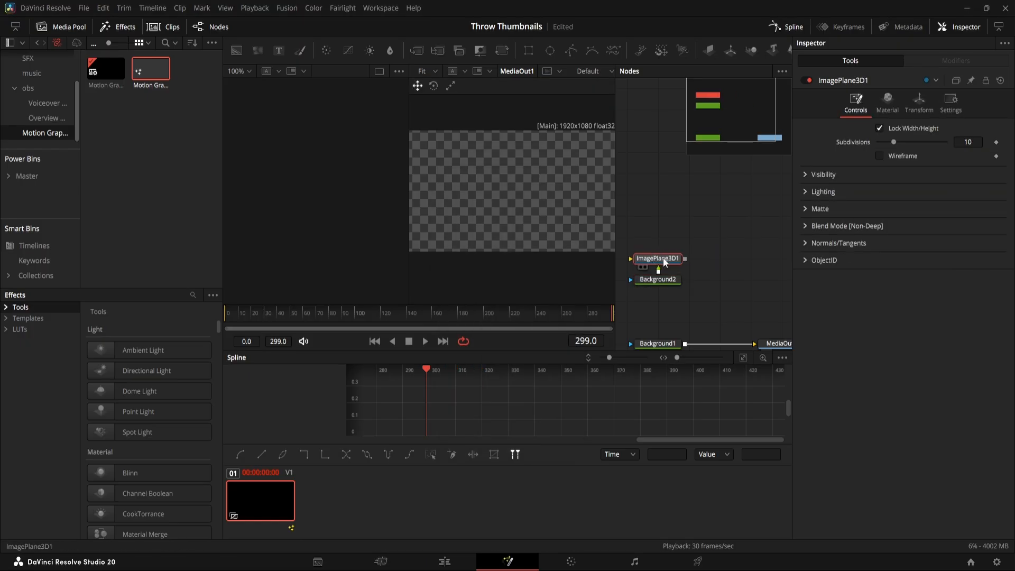
pyautogui.click(742, 271)
# Add a Merge 3D node fed by ImagePlane3D1 and place it above the image plane
pyautogui.click(666, 261)
pyautogui.hotkey('shift', 'space')
pyautogui.write('merge')
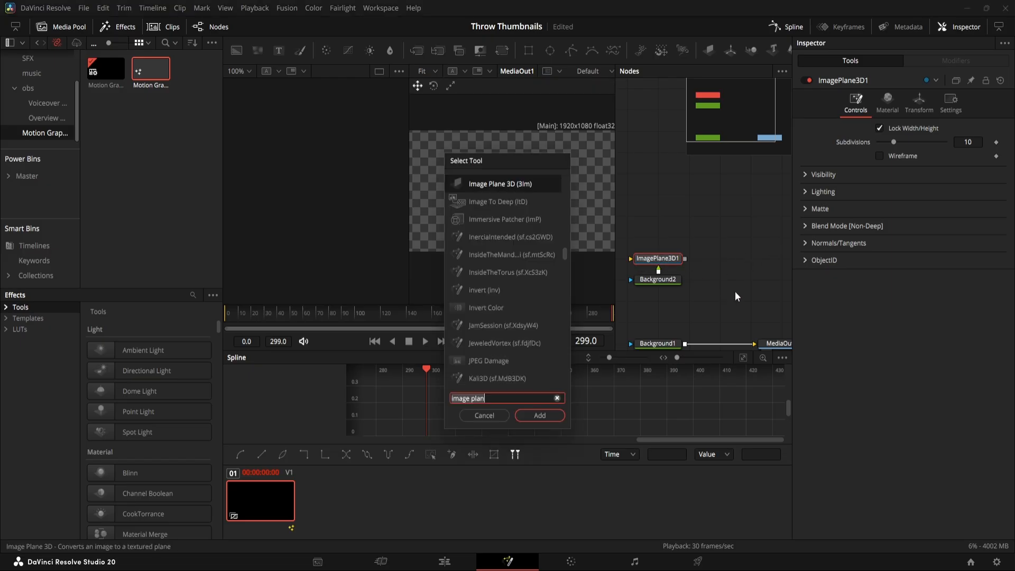
pyautogui.press('Return')
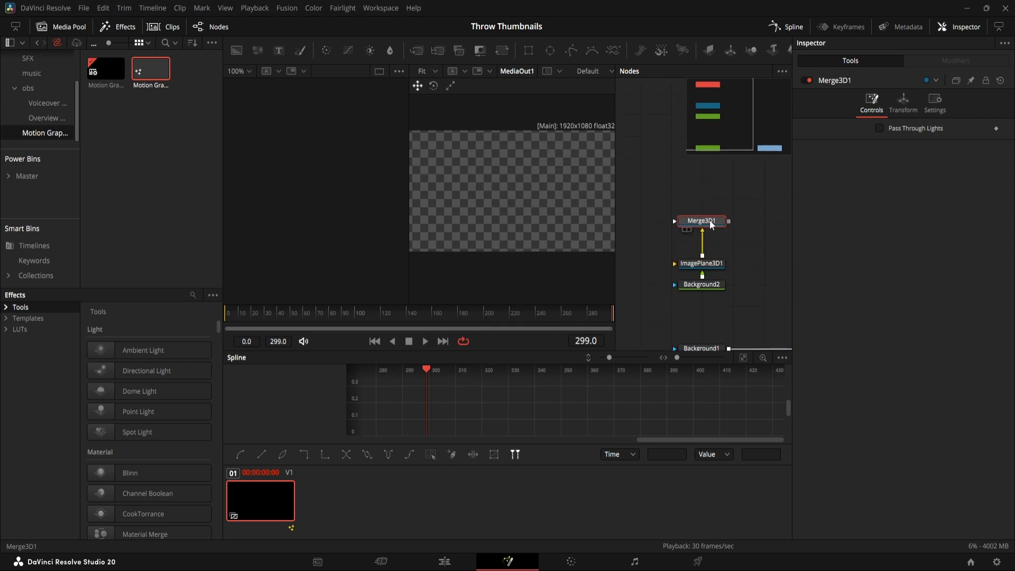
# Add a Renderer 3D node after Merge3D1 and set its renderer type to Hardware Renderer
pyautogui.hotkey('shift', 'space')
pyautogui.write('rend')
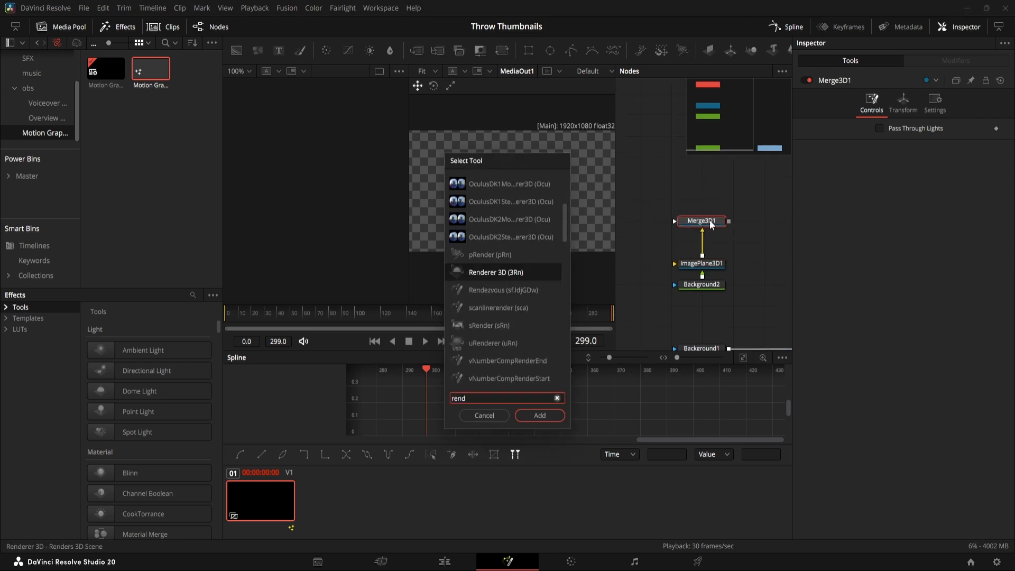
pyautogui.press('Return')
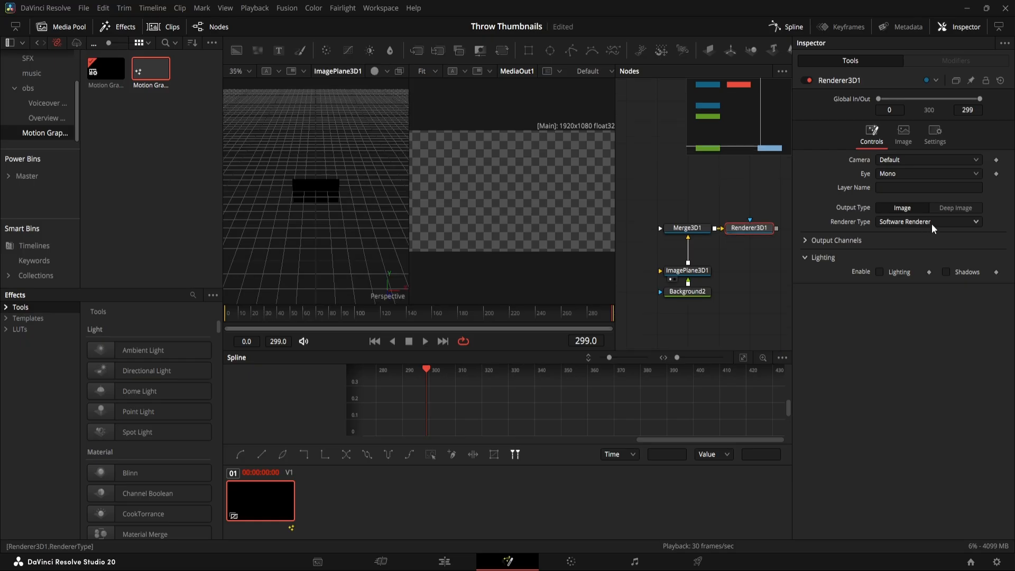
pyautogui.click(933, 225)
pyautogui.click(908, 237)
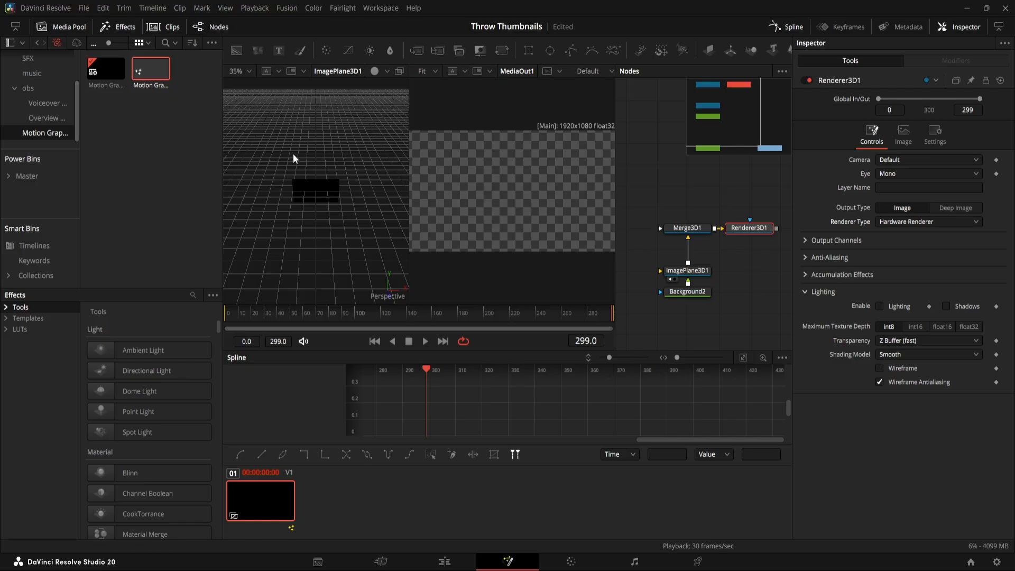
pyautogui.click(316, 190)
pyautogui.click(747, 272)
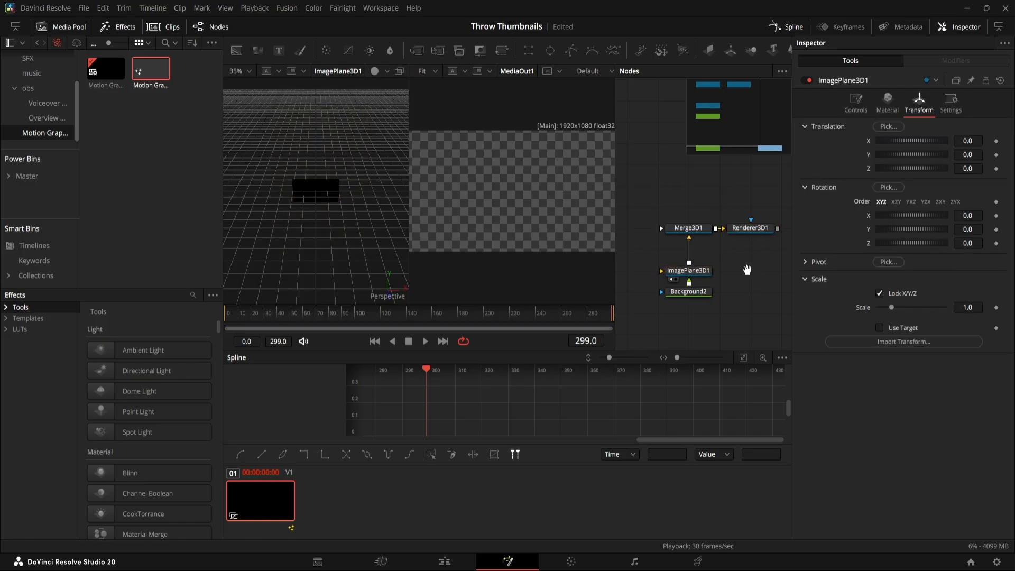
pyautogui.moveTo(747, 272); pyautogui.dragTo(758, 291)
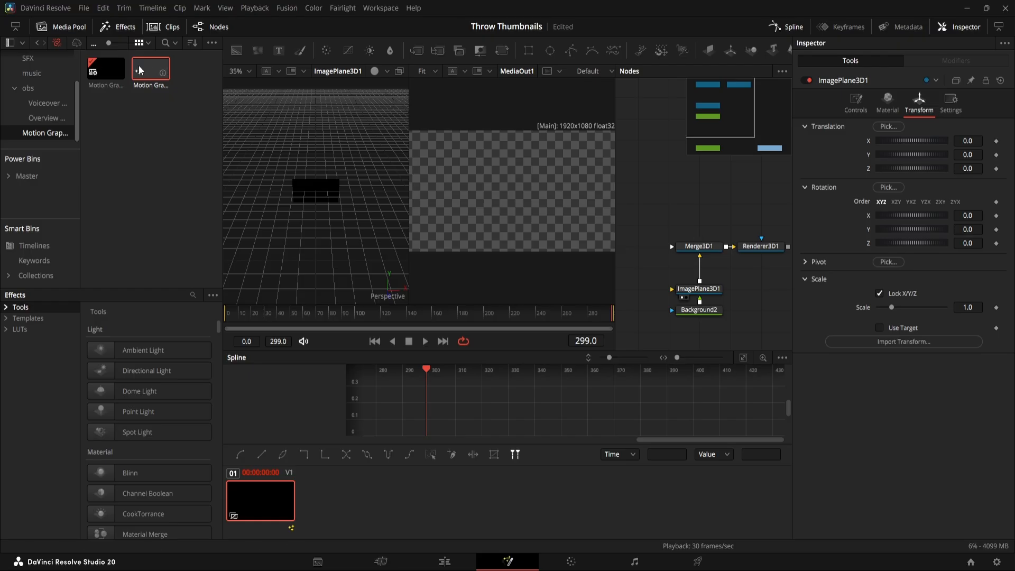
# Add thumbnail image 20 from the Broll bin to the node graph, above Merge3D1
pyautogui.scroll(3, 44, 101)
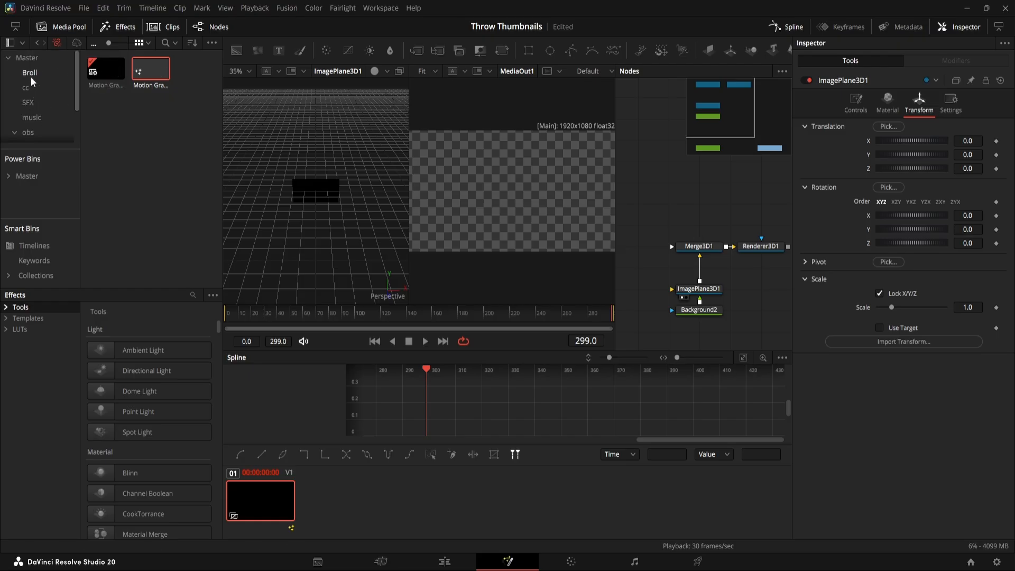
pyautogui.click(32, 79)
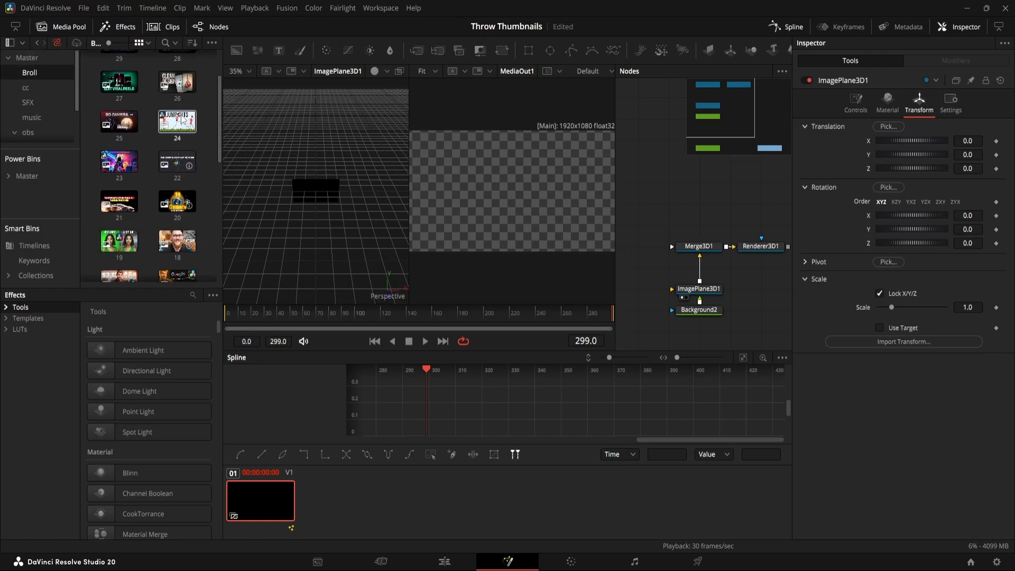
pyautogui.scroll(-2, 182, 120)
pyautogui.scroll(2, 188, 134)
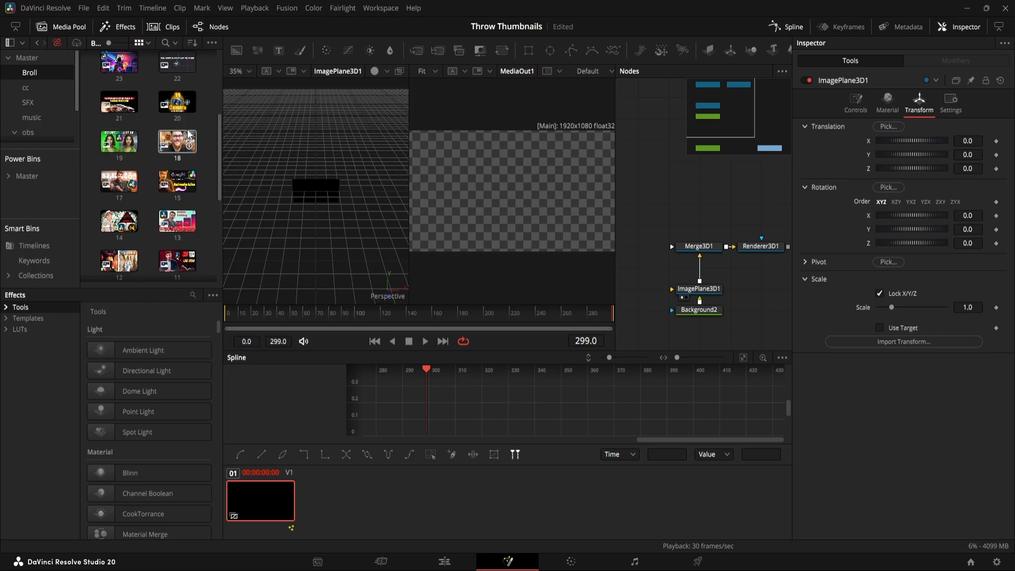
pyautogui.moveTo(175, 104); pyautogui.dragTo(681, 202)
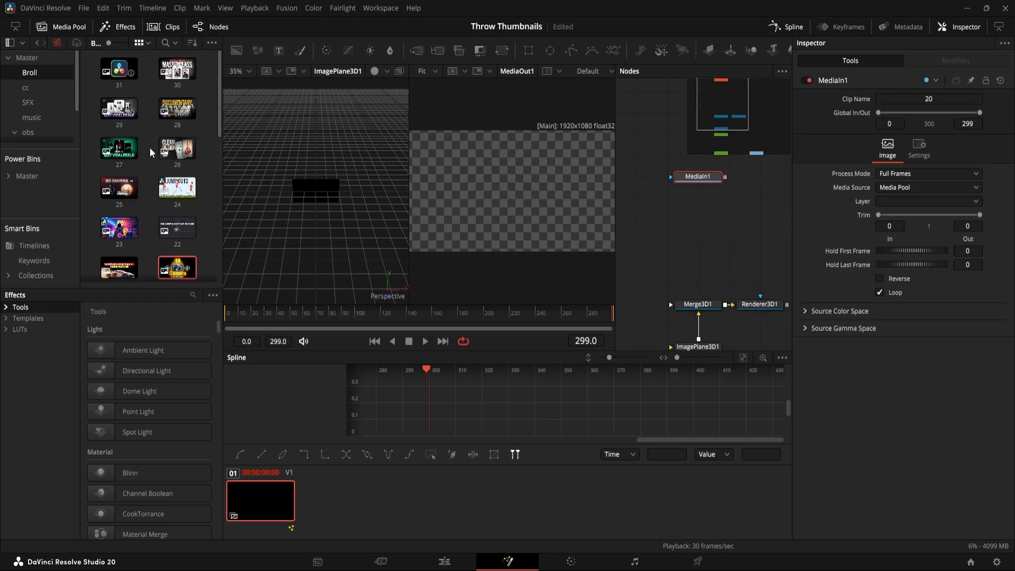
pyautogui.scroll(-10, 155, 175)
pyautogui.scroll(10, 155, 176)
# Add an Image Plane 3D node fed by MediaIn1 and place it directly below that node
pyautogui.moveTo(726, 178); pyautogui.dragTo(702, 179)
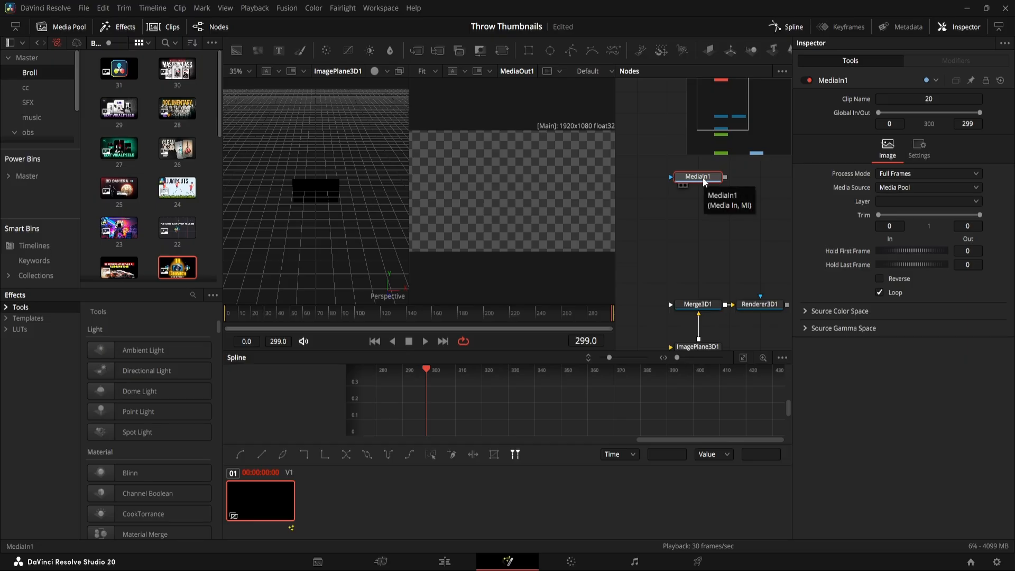
pyautogui.hotkey('shift', 'space')
pyautogui.write('i')
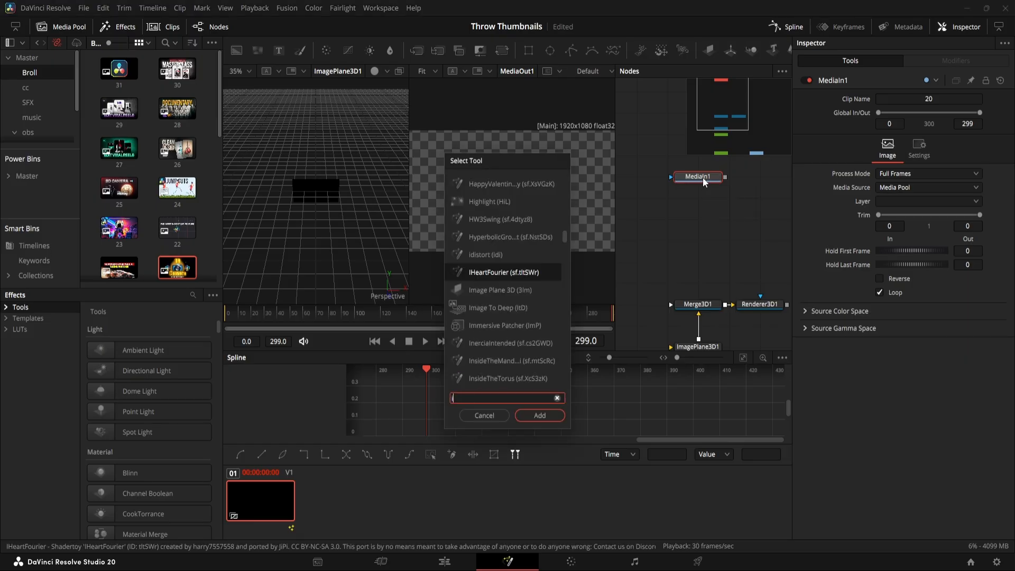
pyautogui.write('mage')
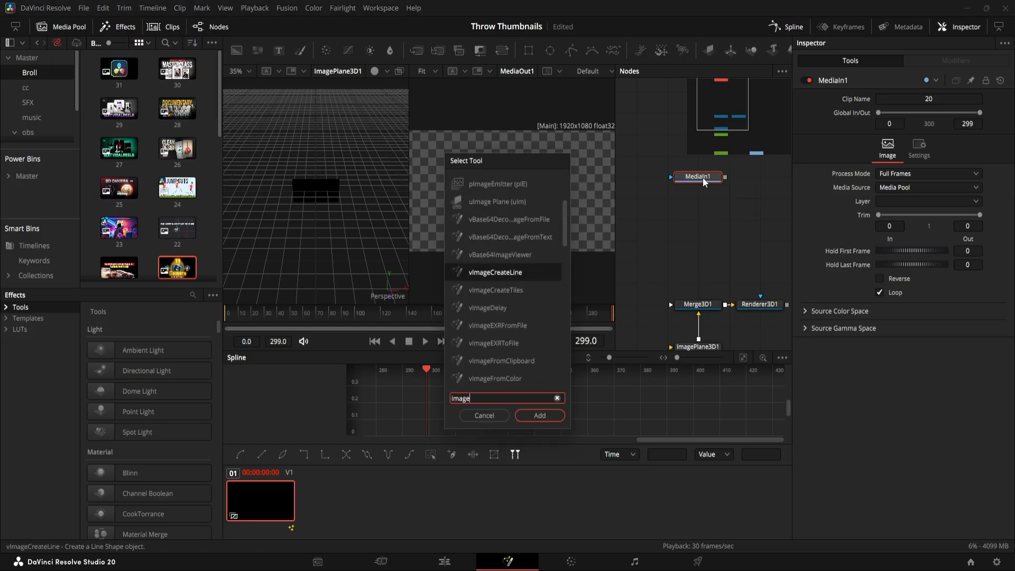
pyautogui.write('pl')
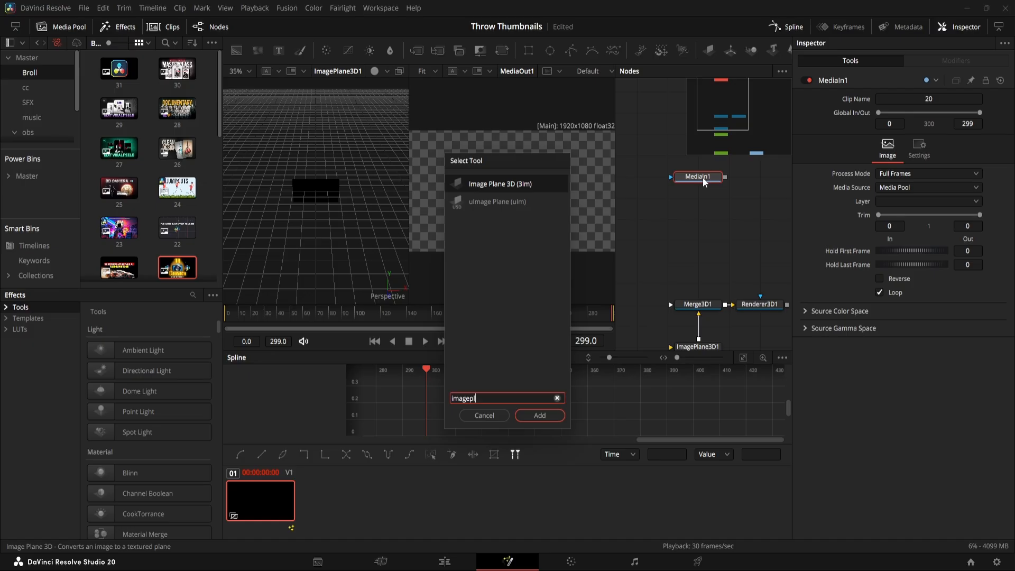
pyautogui.press('Return')
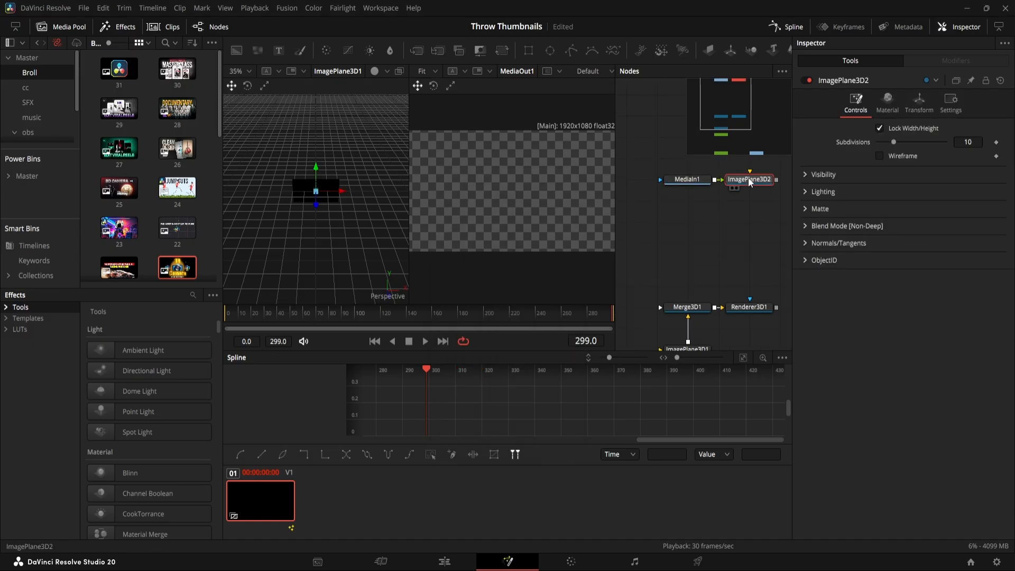
# Rename the MediaIn1 node as _20
pyautogui.click(698, 180)
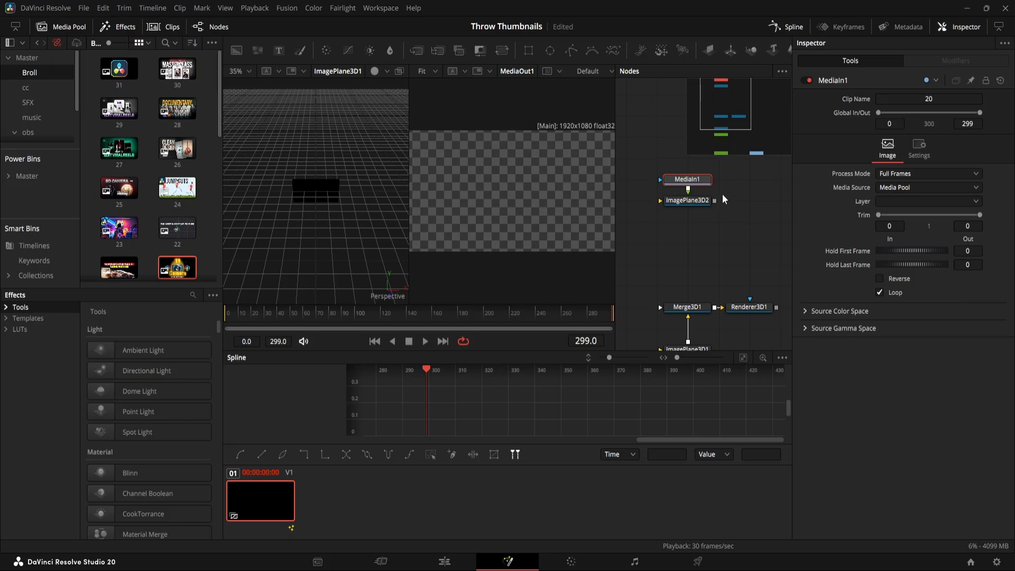
pyautogui.press('F2')
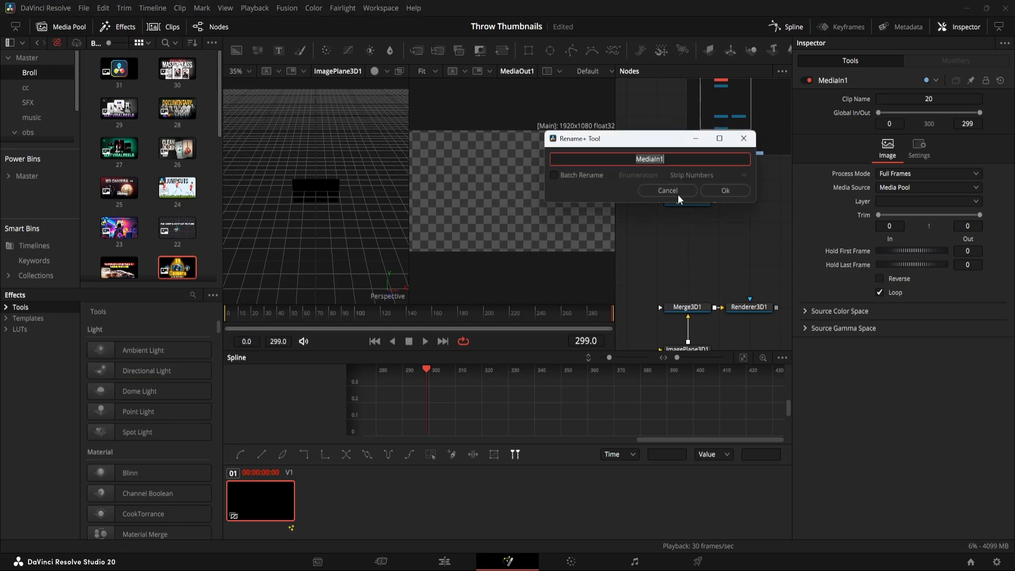
pyautogui.write('_1')
pyautogui.press('Return')
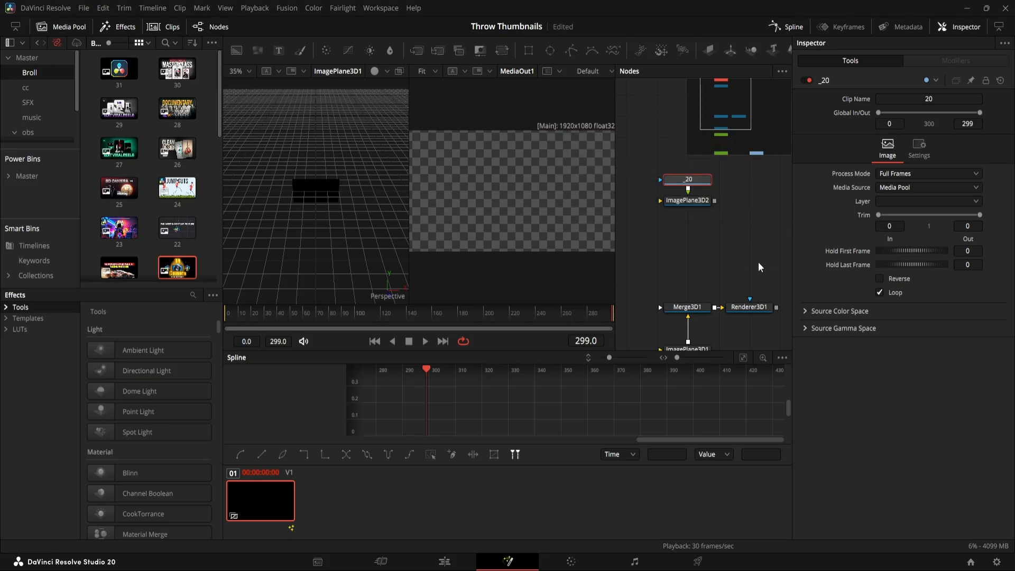
# View ImagePlane3D2 in the 3D perspective viewer and examine the thumbnail up close
pyautogui.click(688, 200)
pyautogui.moveTo(714, 217); pyautogui.dragTo(716, 259)
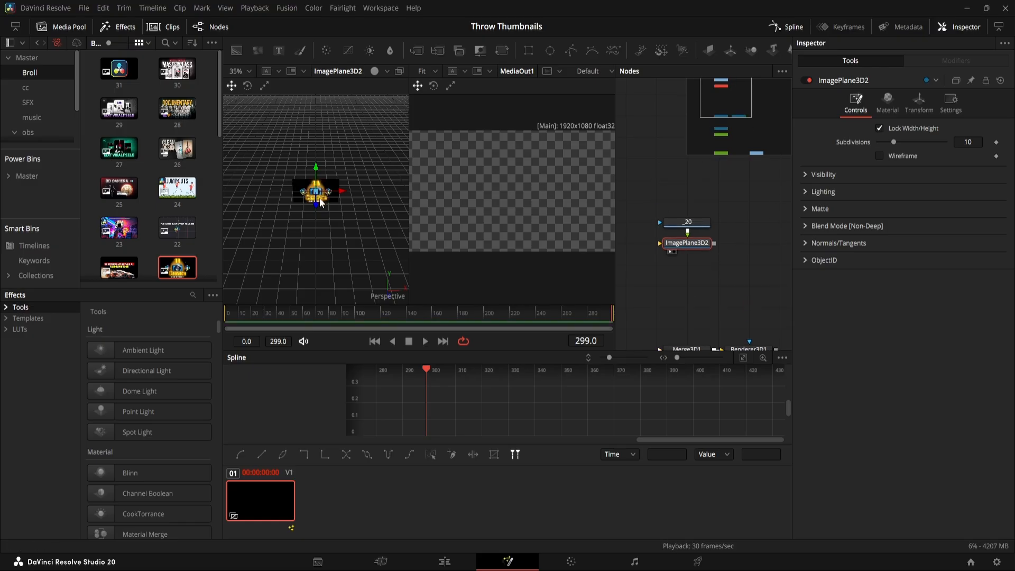
pyautogui.scroll(5, 324, 199)
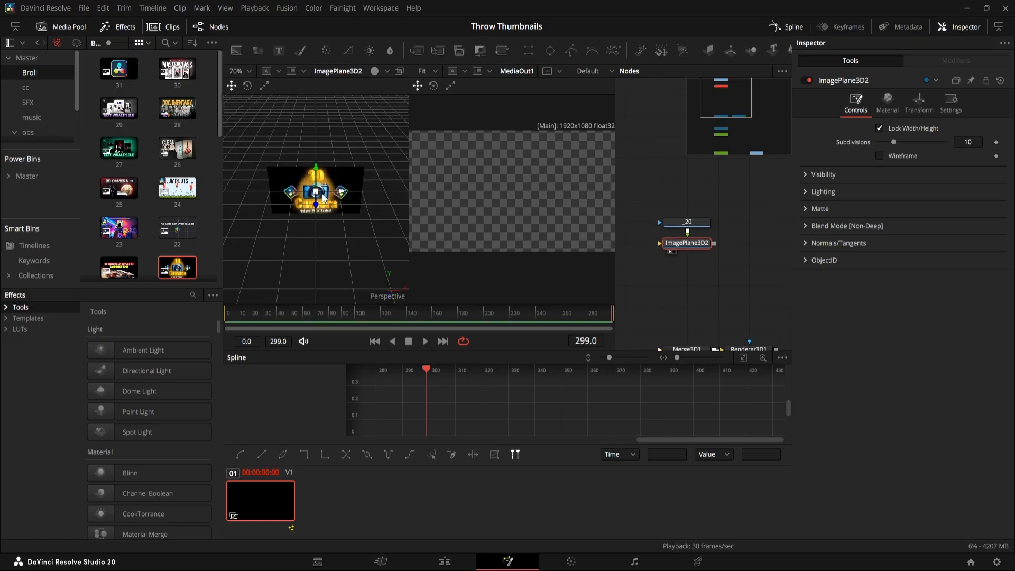
# Display the _20 node in the first viewer and add a Rectangle mask to it
pyautogui.click(698, 225)
pyautogui.press('1')
pyautogui.scroll(-2, 311, 182)
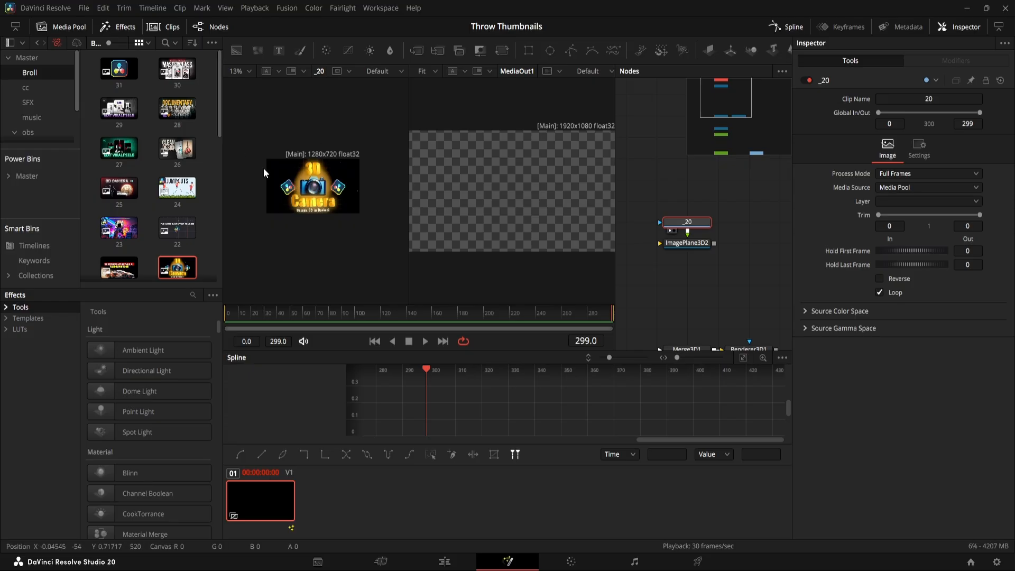
pyautogui.moveTo(262, 151); pyautogui.dragTo(287, 182)
pyautogui.click(528, 48)
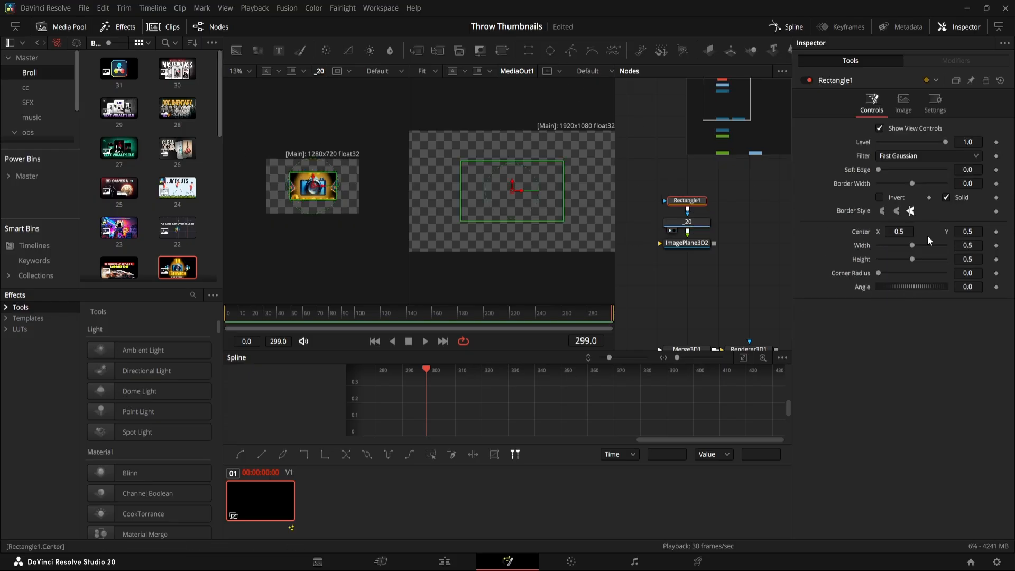
# Set the width and height of the Rectangle1 mask to 1.0 each
pyautogui.click(968, 246)
pyautogui.write('1')
pyautogui.press('Return')
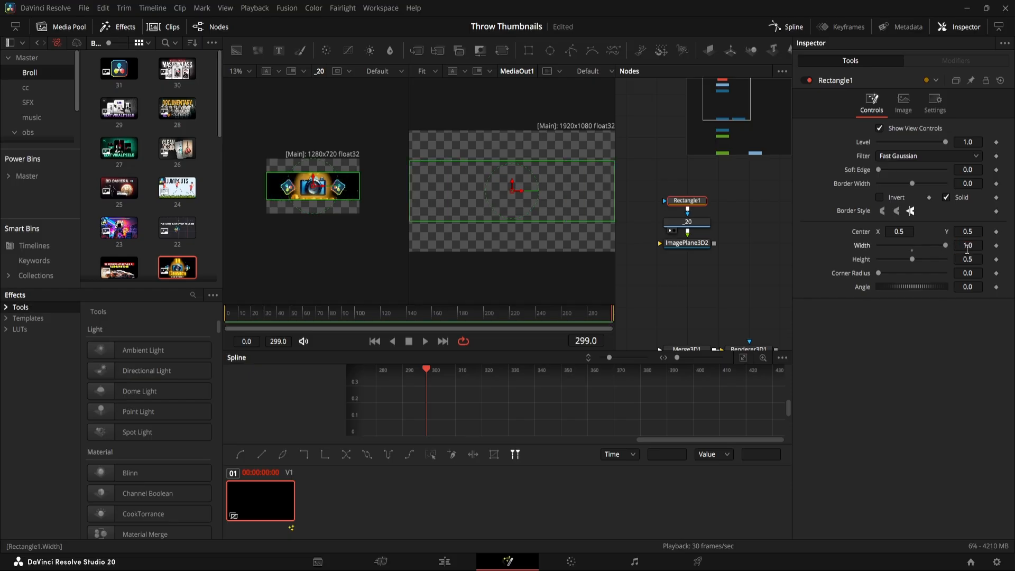
pyautogui.click(967, 259)
pyautogui.write('1')
pyautogui.press('Return')
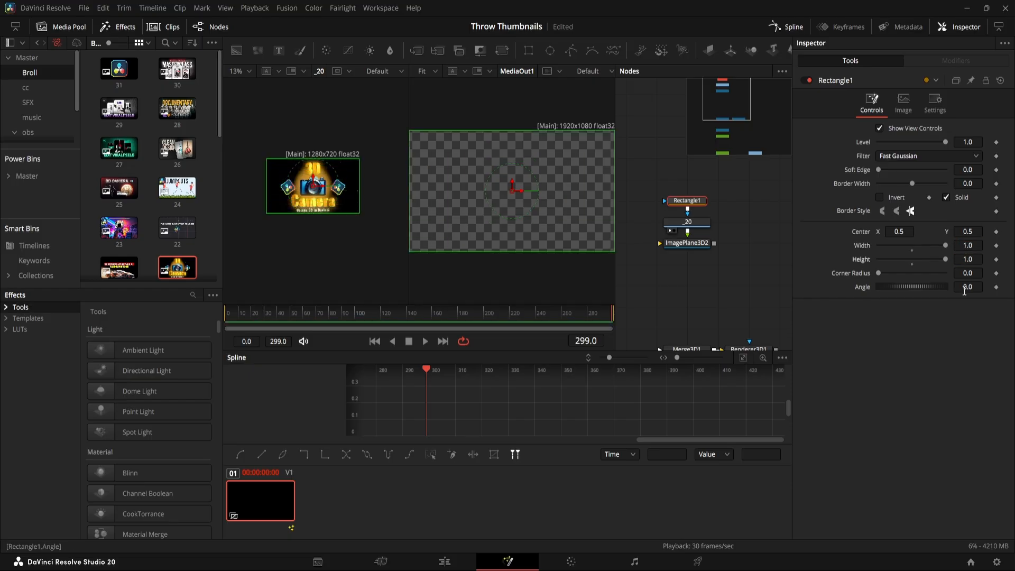
# Set the corner radius of the Rectangle1 mask to 0.2 and check the thumbnail's rounded corners
pyautogui.click(966, 274)
pyautogui.write('20')
pyautogui.press('Return')
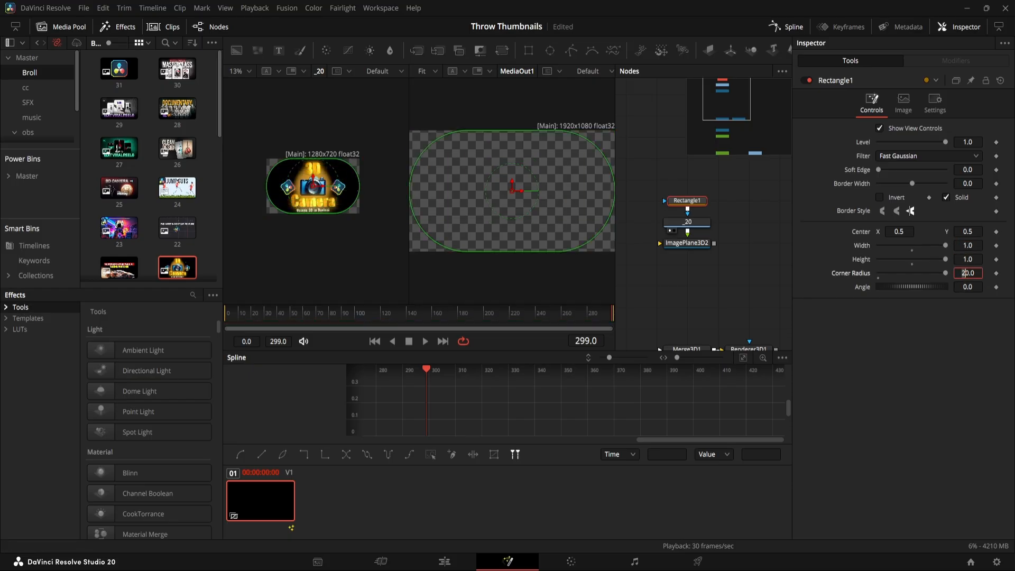
pyautogui.write('0.1')
pyautogui.press('Return')
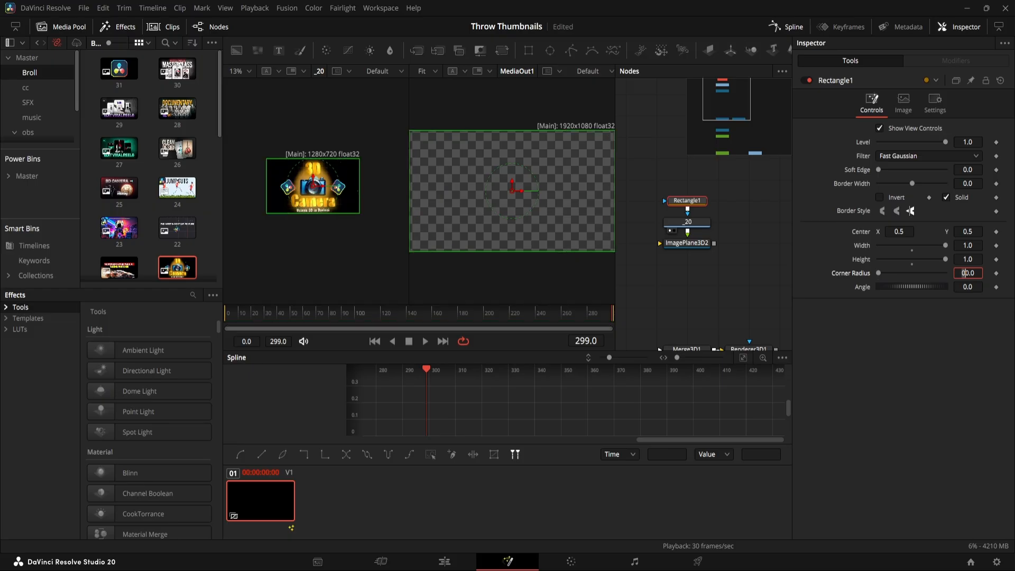
pyautogui.press('BackSpace')
pyautogui.write('2')
pyautogui.press('Return')
pyautogui.press('Tab')
pyautogui.scroll(10, 357, 164)
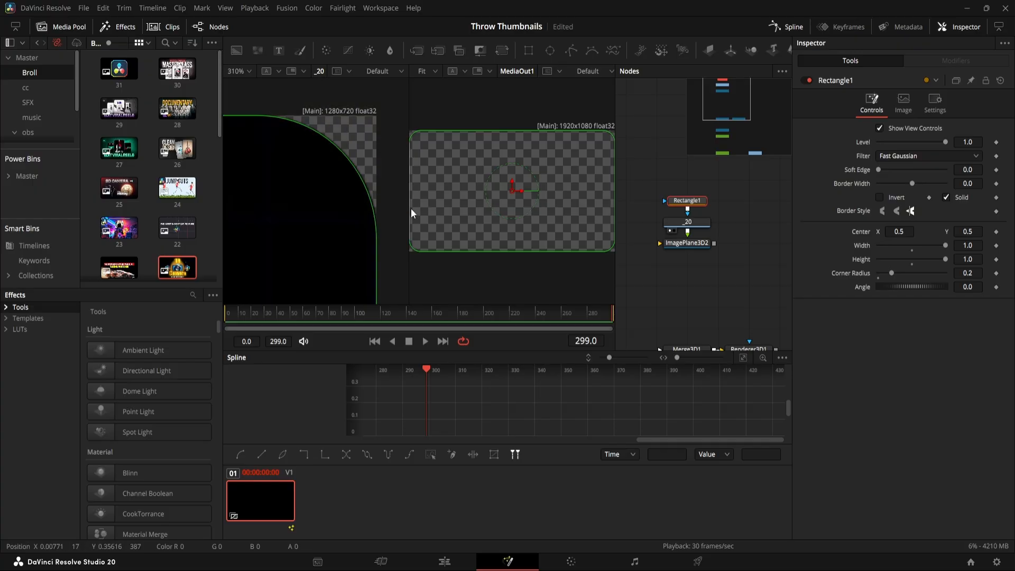
pyautogui.scroll(-10, 272, 204)
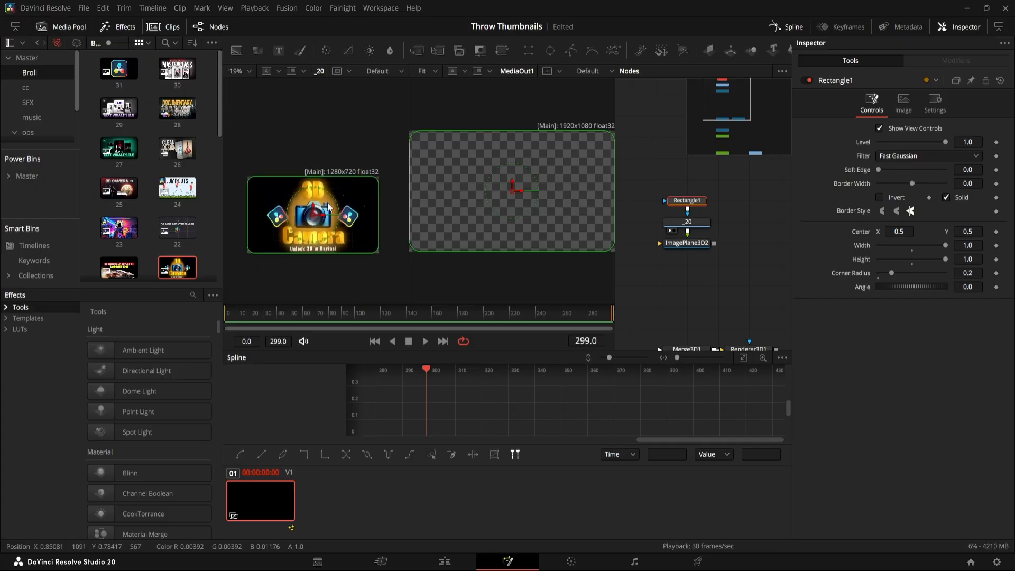
pyautogui.click(744, 237)
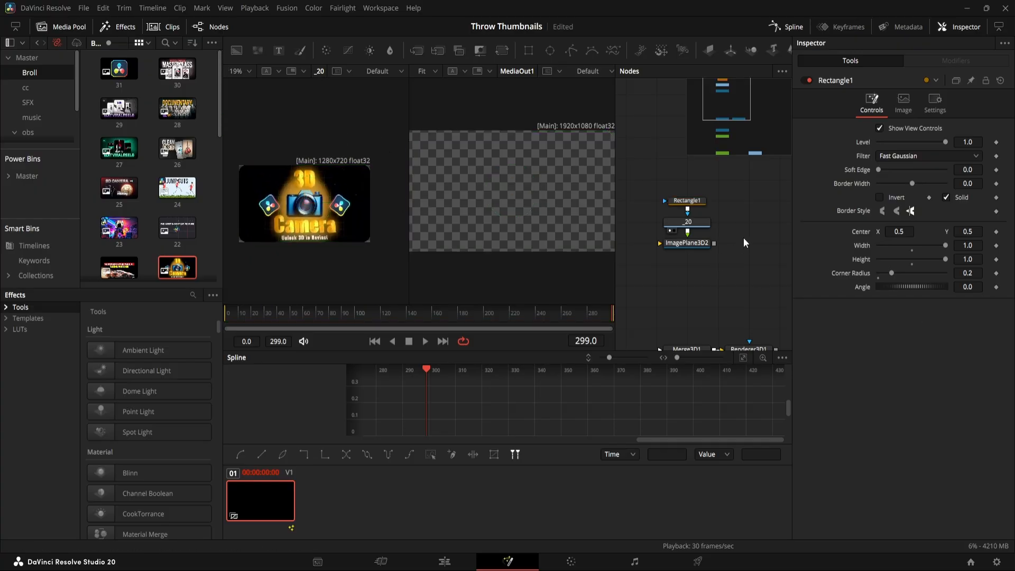
pyautogui.moveTo(686, 255); pyautogui.dragTo(718, 236)
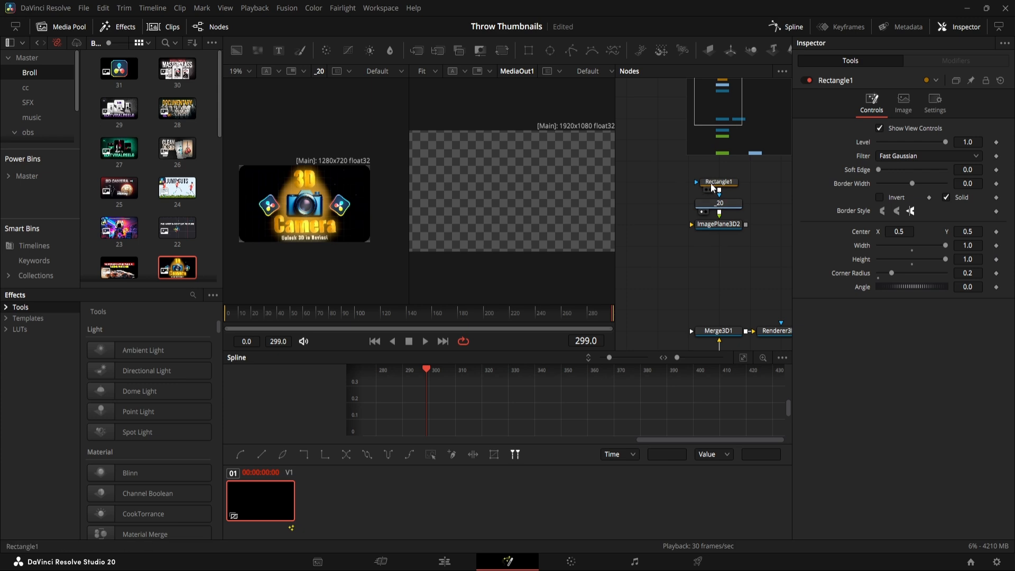
# Arrange the Rectangle1, _20 and ImagePlane3D2 nodes in a horizontal row in the node graph
pyautogui.click(712, 185)
pyautogui.moveTo(612, 220); pyautogui.dragTo(632, 224)
pyautogui.moveTo(721, 206); pyautogui.dragTo(669, 224)
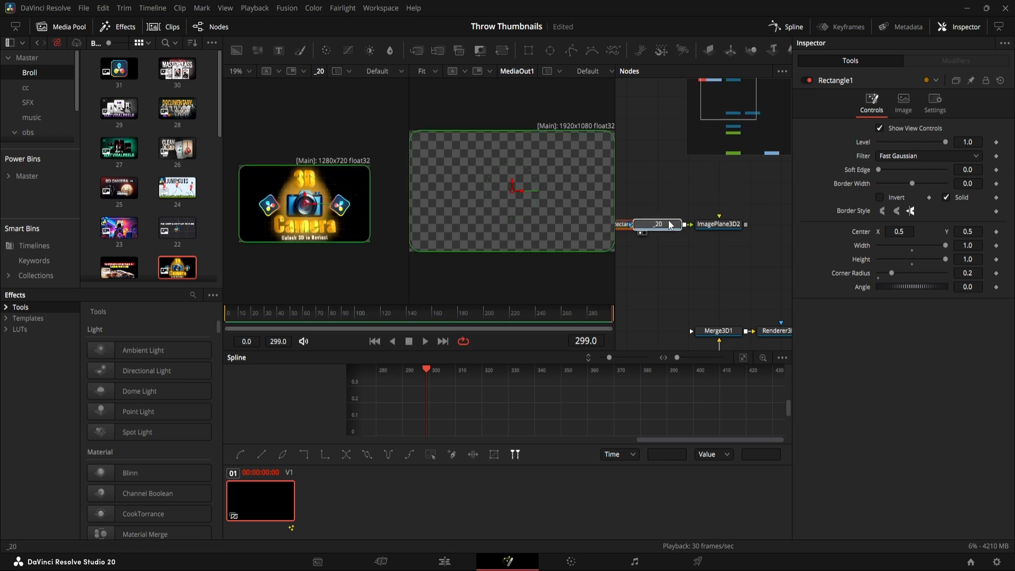
pyautogui.click(694, 227)
pyautogui.click(665, 223)
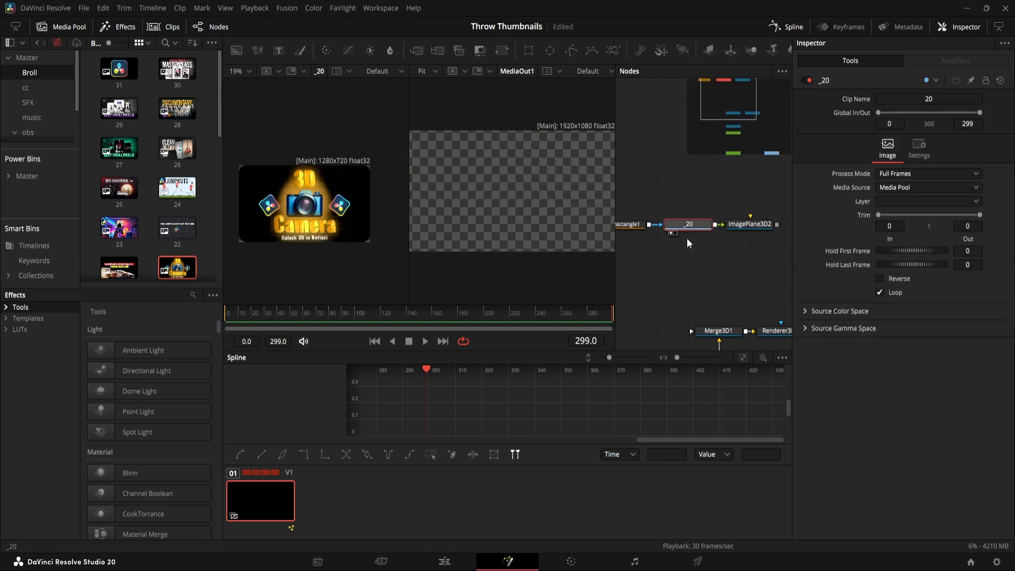
pyautogui.moveTo(676, 274); pyautogui.dragTo(730, 250)
# Add a Transform 3D node directly after ImagePlane3D2
pyautogui.click(754, 226)
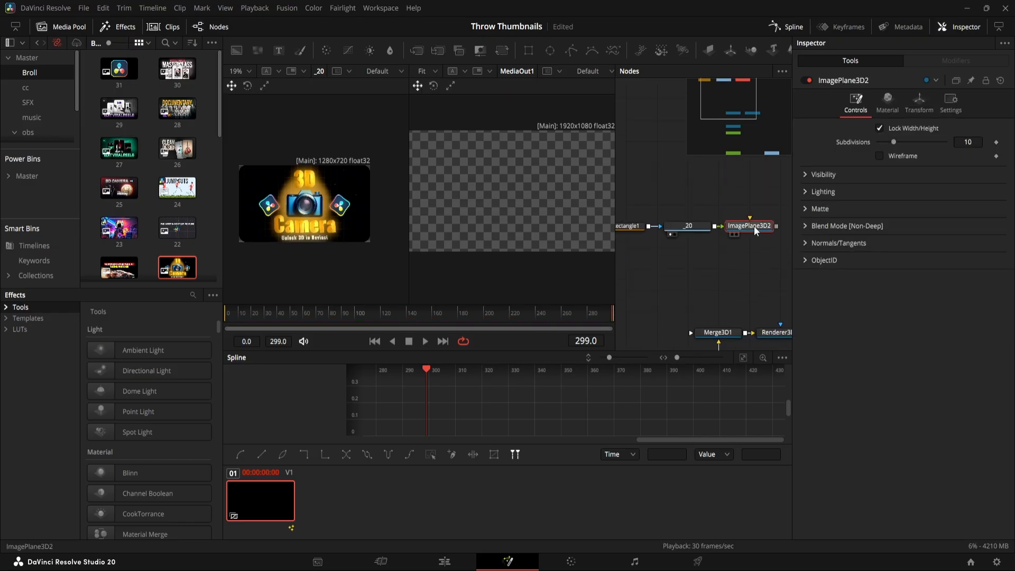
pyautogui.hotkey('shift', 'space')
pyautogui.write('transform')
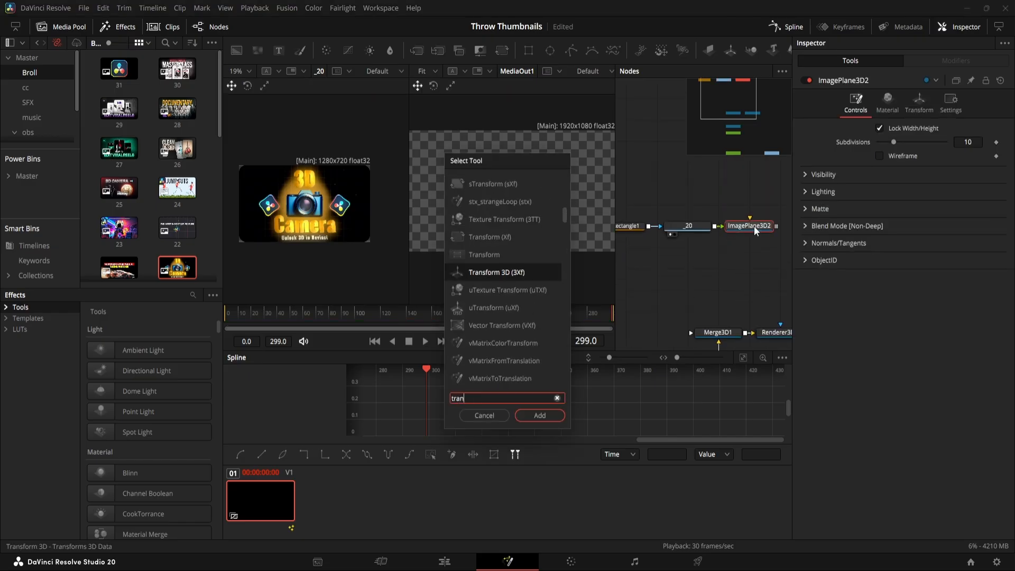
pyautogui.press('Return')
# Add a Merge 3D node directly after Transform3D1
pyautogui.moveTo(647, 281); pyautogui.dragTo(663, 280)
pyautogui.moveTo(760, 255); pyautogui.dragTo(698, 264)
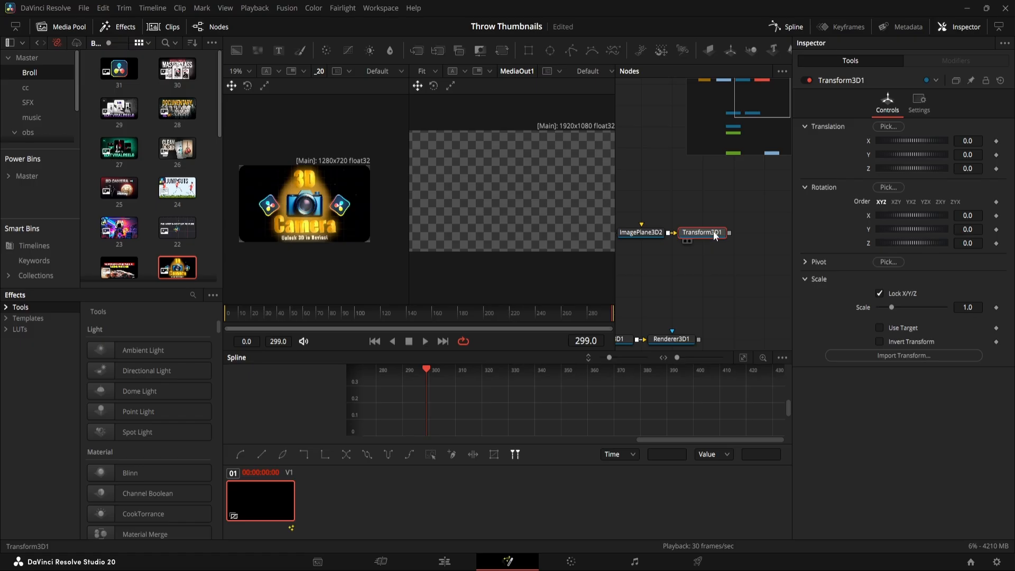
pyautogui.hotkey('shift', 'space')
pyautogui.write('merge')
pyautogui.press('Return')
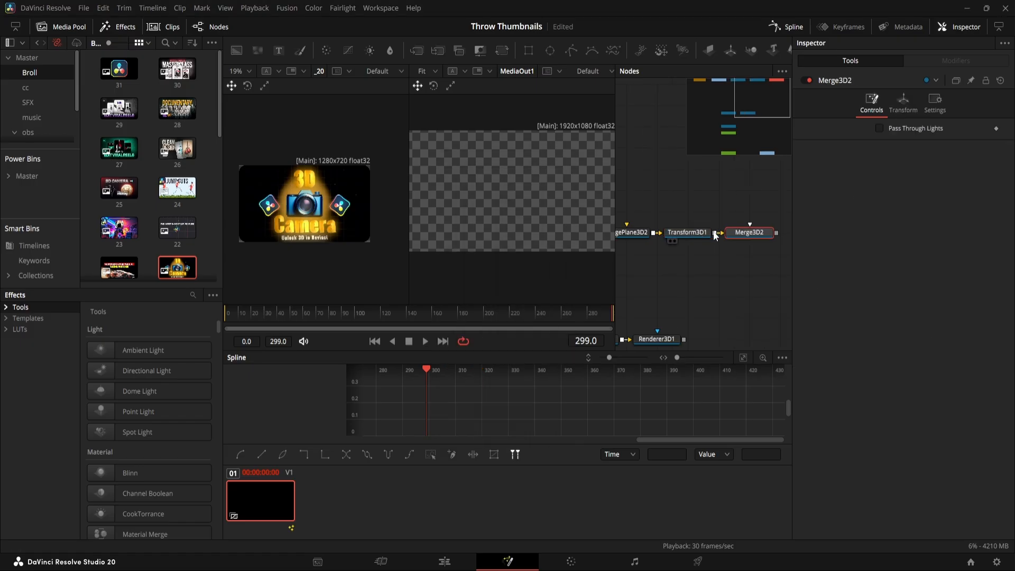
# Move the whole thumbnail branch, from Rectangle1 to Merge3D2, far above the background and renderer nodes in the node graph
pyautogui.scroll(-2, 688, 255)
pyautogui.moveTo(685, 254); pyautogui.dragTo(729, 262)
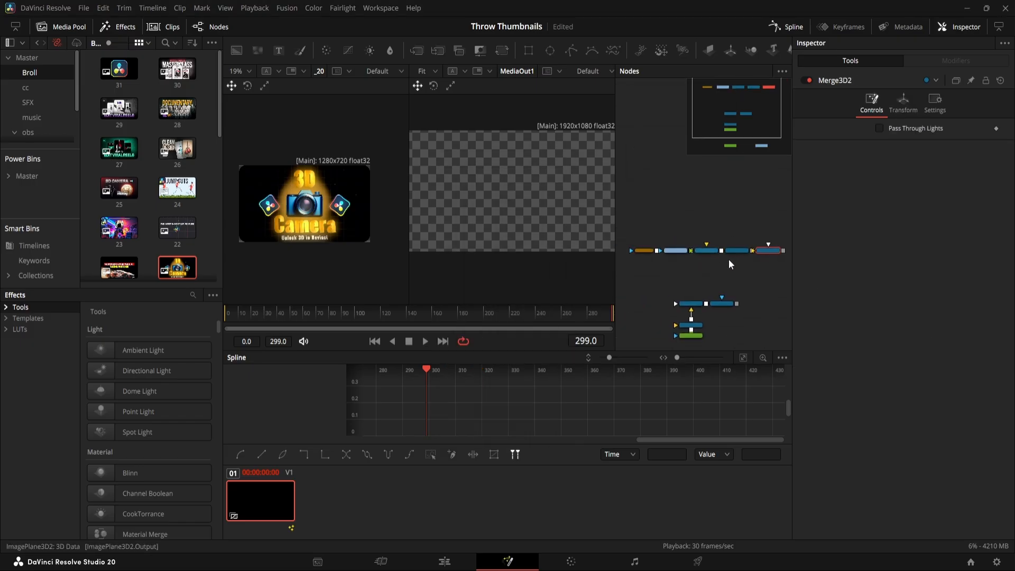
pyautogui.scroll(-1, 729, 262)
pyautogui.scroll(2, 729, 262)
pyautogui.moveTo(620, 219); pyautogui.dragTo(744, 264)
pyautogui.moveTo(714, 290); pyautogui.dragTo(698, 245)
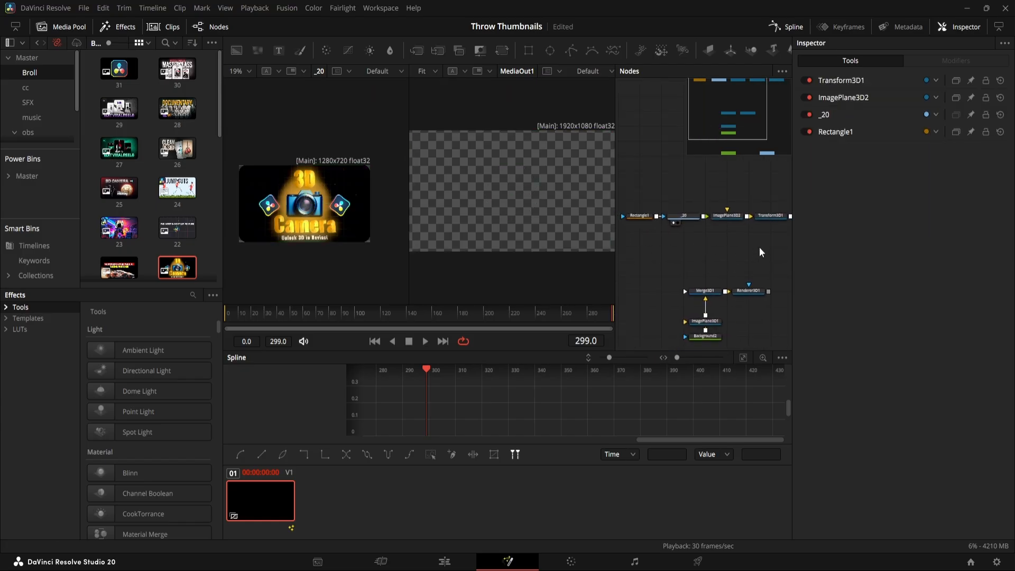
pyautogui.moveTo(760, 247); pyautogui.dragTo(678, 270)
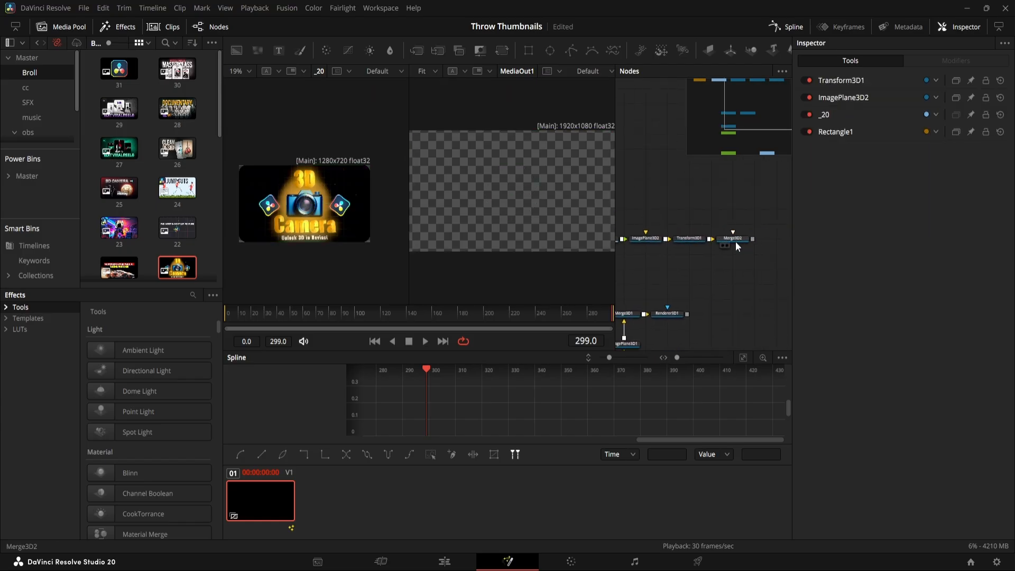
pyautogui.moveTo(680, 280); pyautogui.dragTo(714, 291)
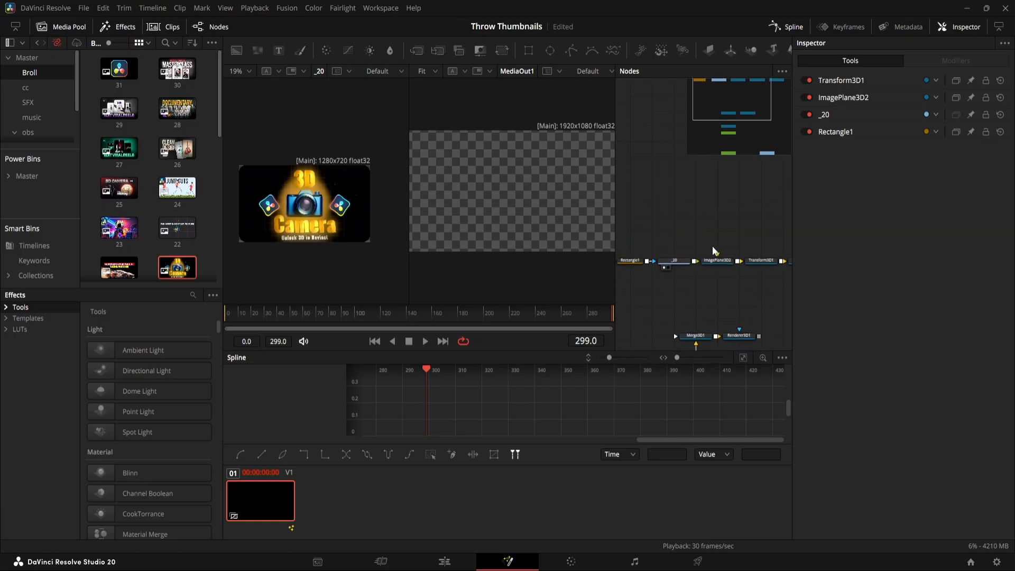
pyautogui.moveTo(771, 262); pyautogui.dragTo(770, 151)
pyautogui.moveTo(665, 266); pyautogui.dragTo(669, 227)
pyautogui.moveTo(698, 145); pyautogui.dragTo(687, 247)
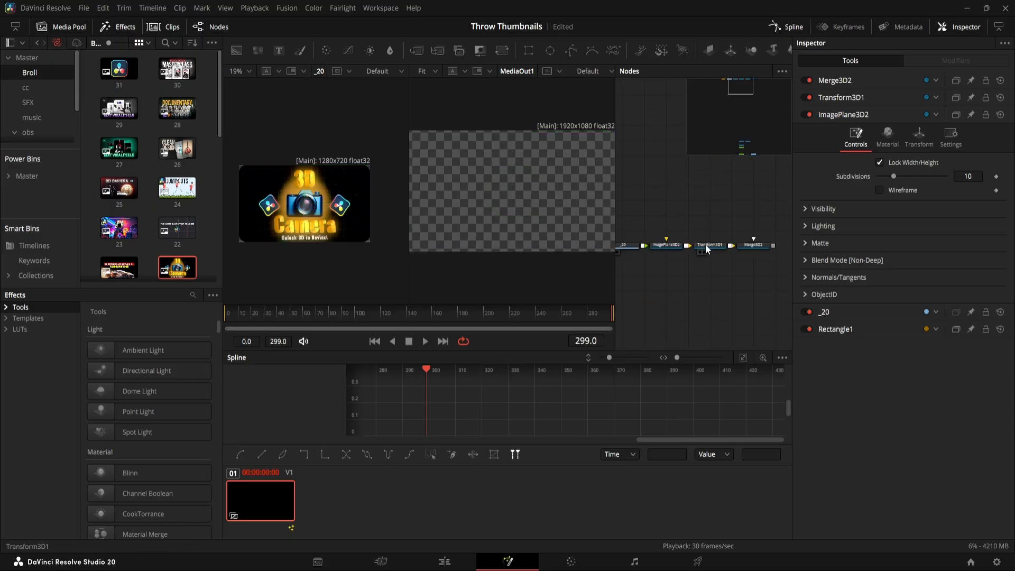
# Move the playhead to frame 0 and connect the output of Merge3D2 to Merge3D1
pyautogui.moveTo(258, 313); pyautogui.dragTo(211, 327)
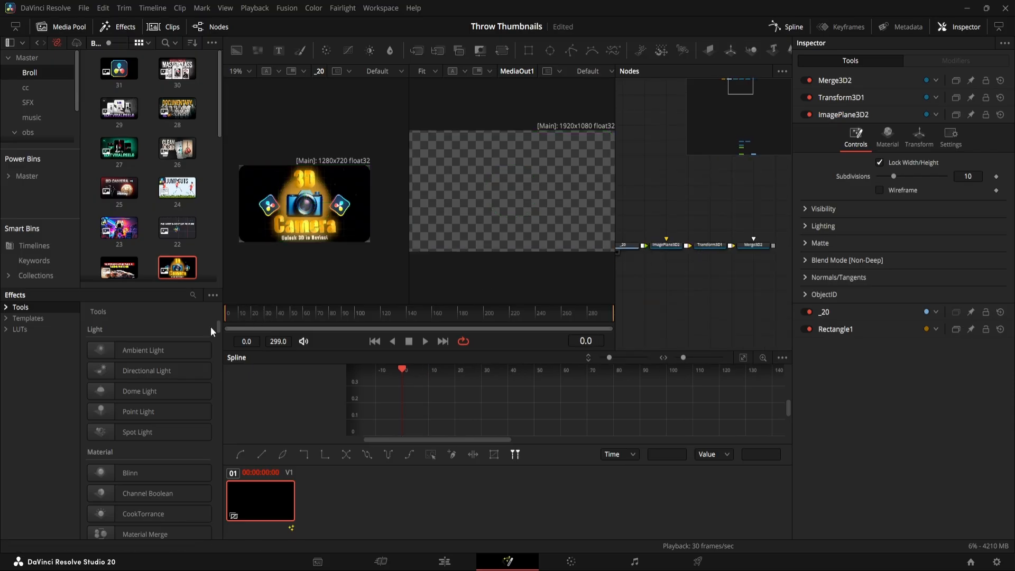
pyautogui.moveTo(724, 306); pyautogui.dragTo(686, 276)
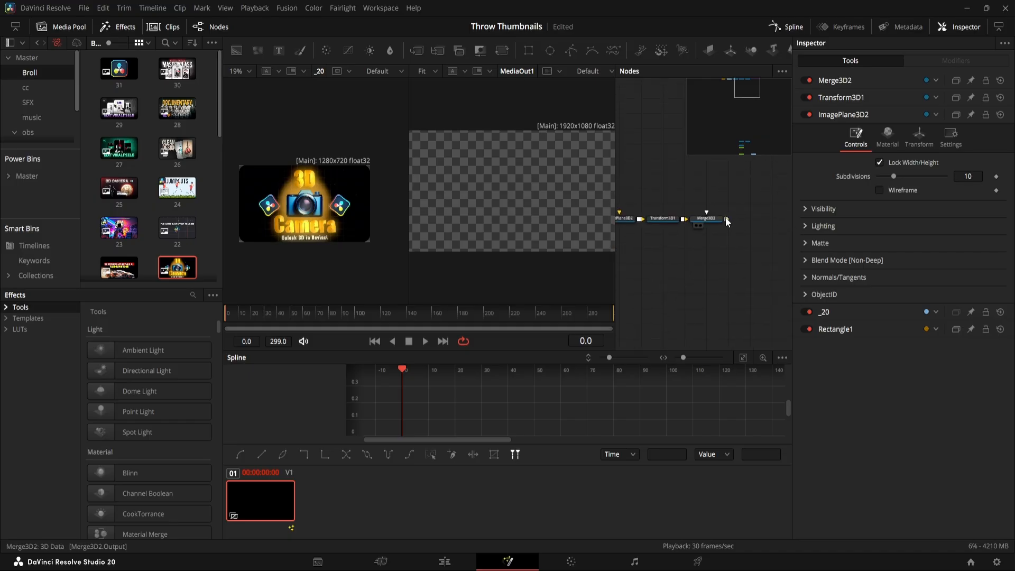
pyautogui.moveTo(726, 217); pyautogui.dragTo(701, 225)
# Show Renderer3D1 in the second viewer and line up Background2 and ImagePlane3D1 in a row before Merge3D1
pyautogui.click(724, 257)
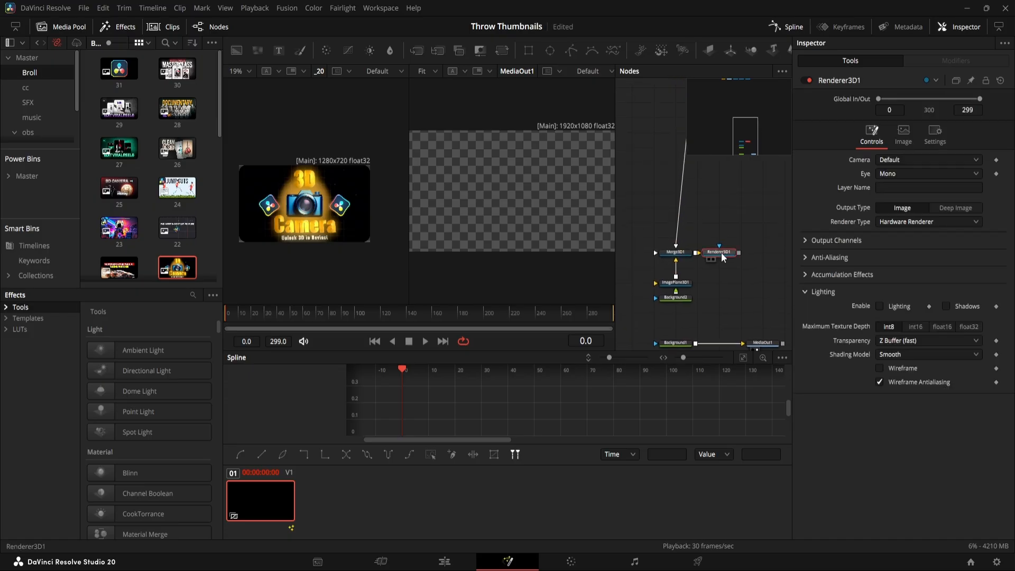
pyautogui.press('2')
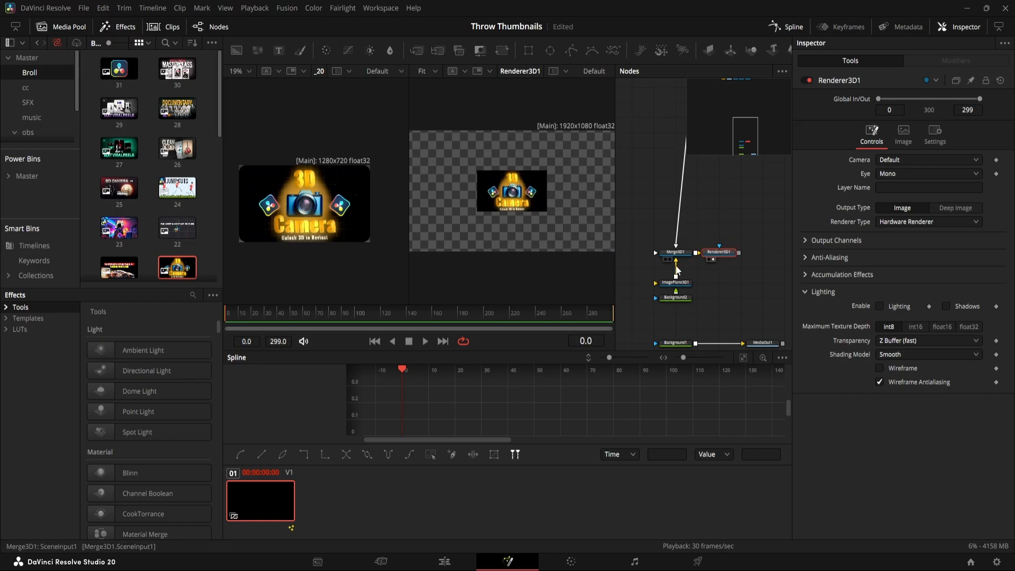
pyautogui.moveTo(713, 279); pyautogui.dragTo(643, 259)
# Add a Camera 3D node to Merge3D1 and place it directly below that merge
pyautogui.click(741, 258)
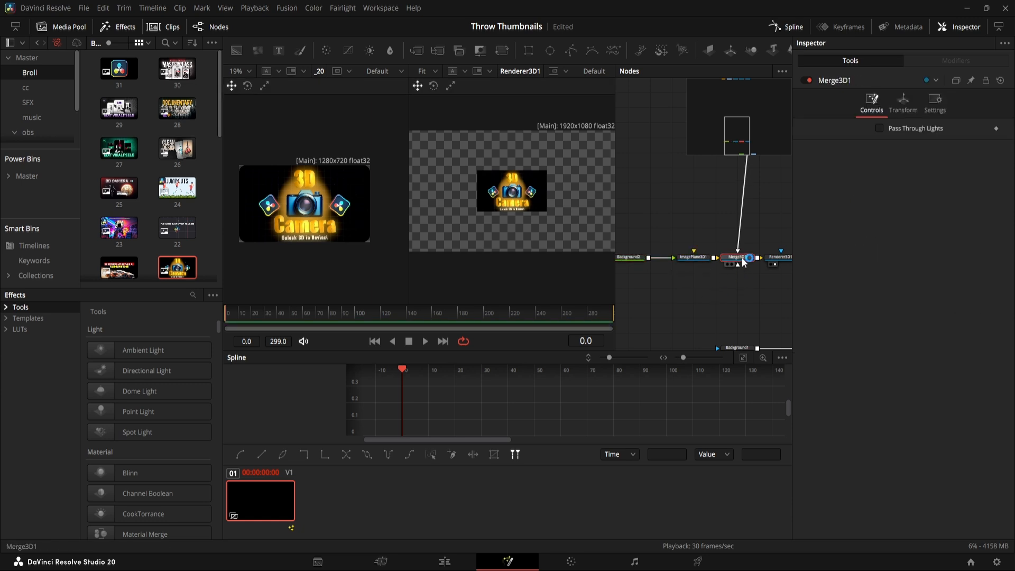
pyautogui.hotkey('shift', 'space')
pyautogui.write('merg')
pyautogui.press('BackSpace')
pyautogui.press('BackSpace')
pyautogui.press('BackSpace')
pyautogui.press('BackSpace')
pyautogui.write('camer')
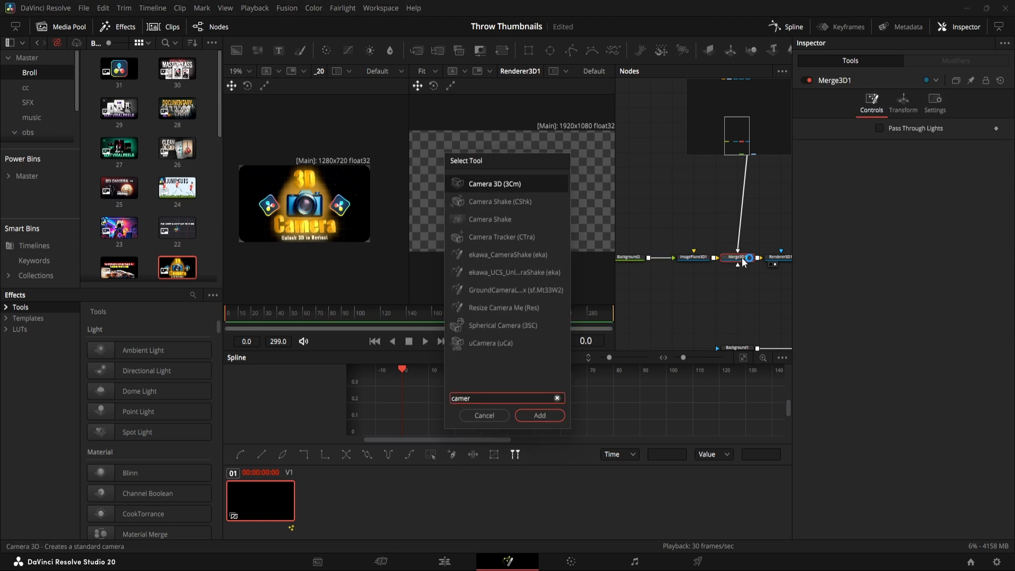
pyautogui.press('Return')
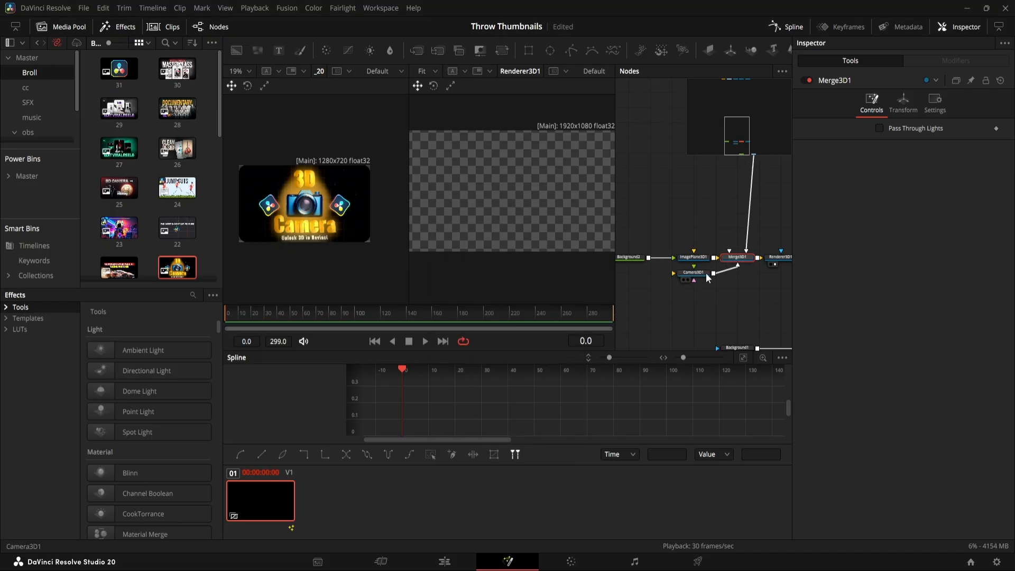
pyautogui.moveTo(716, 277); pyautogui.dragTo(737, 292)
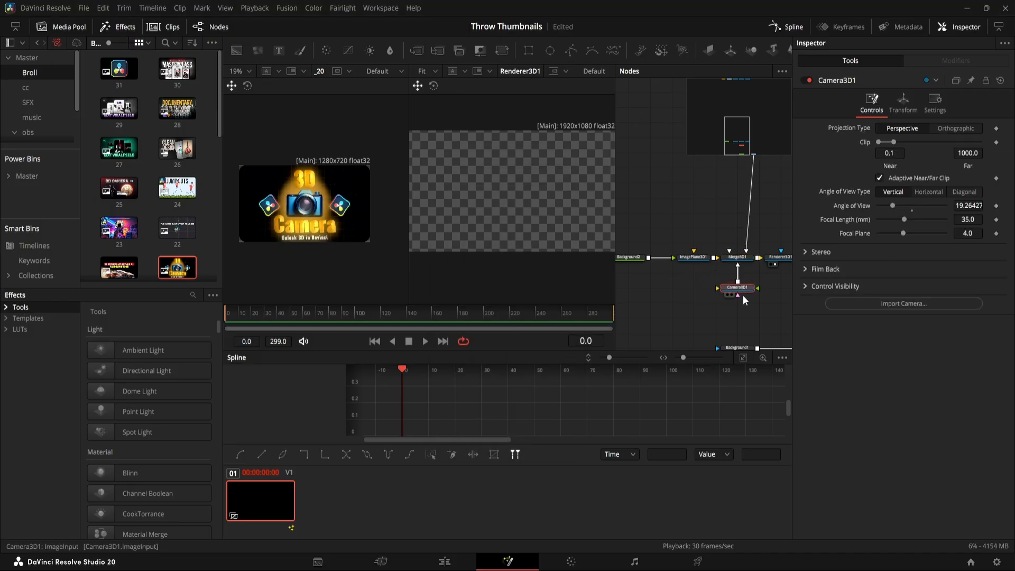
# Open the transform settings of Camera3D1 and display Merge3D1 in the first viewer with the whole thumbnail in view
pyautogui.click(904, 102)
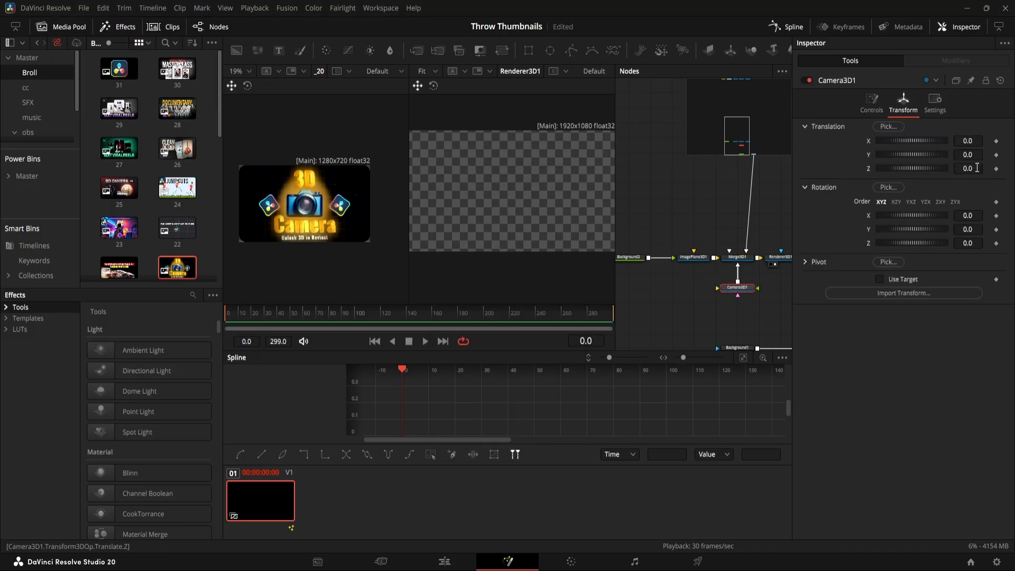
pyautogui.click(978, 168)
pyautogui.click(974, 196)
pyautogui.click(739, 258)
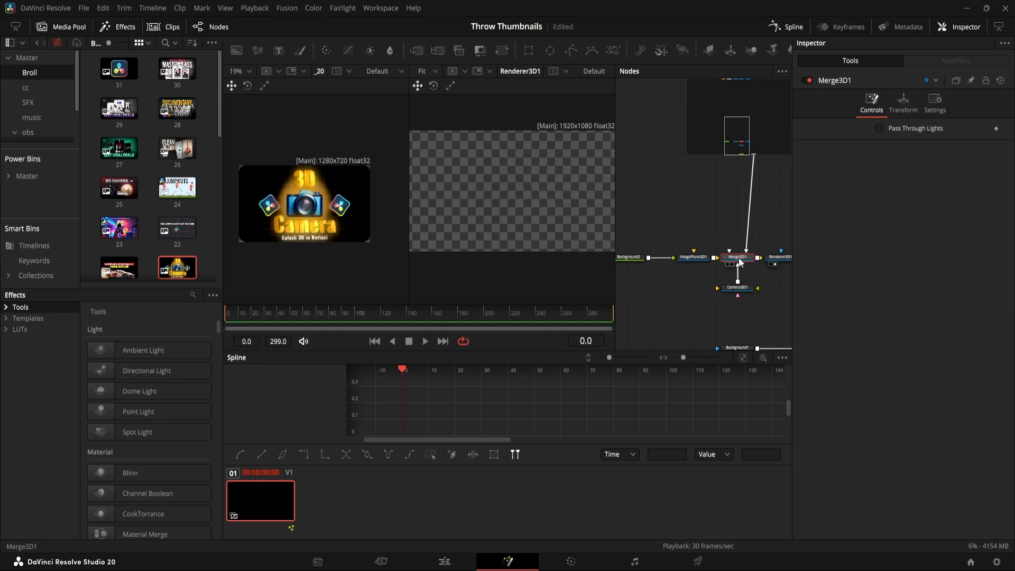
pyautogui.press('1')
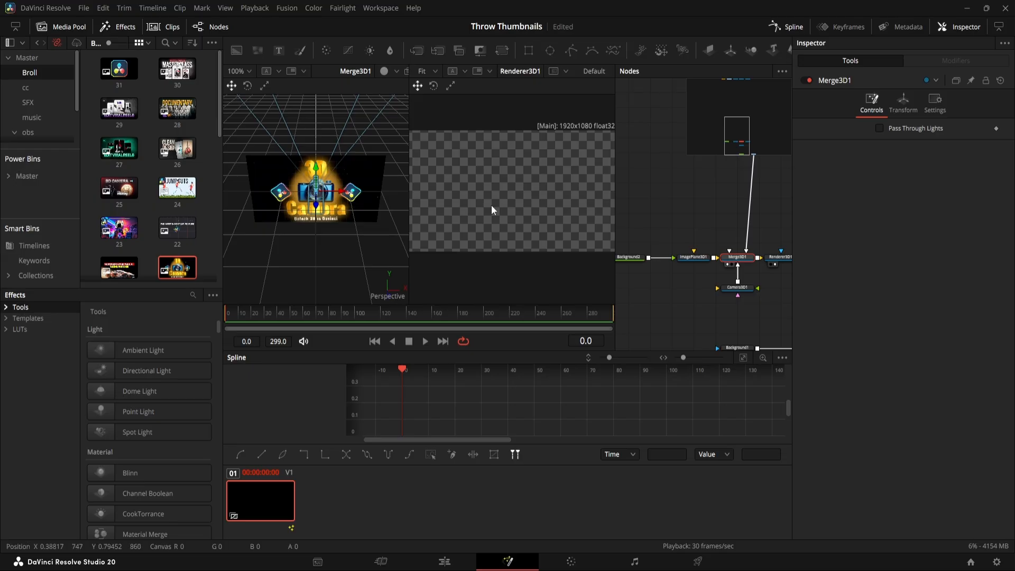
pyautogui.press('f')
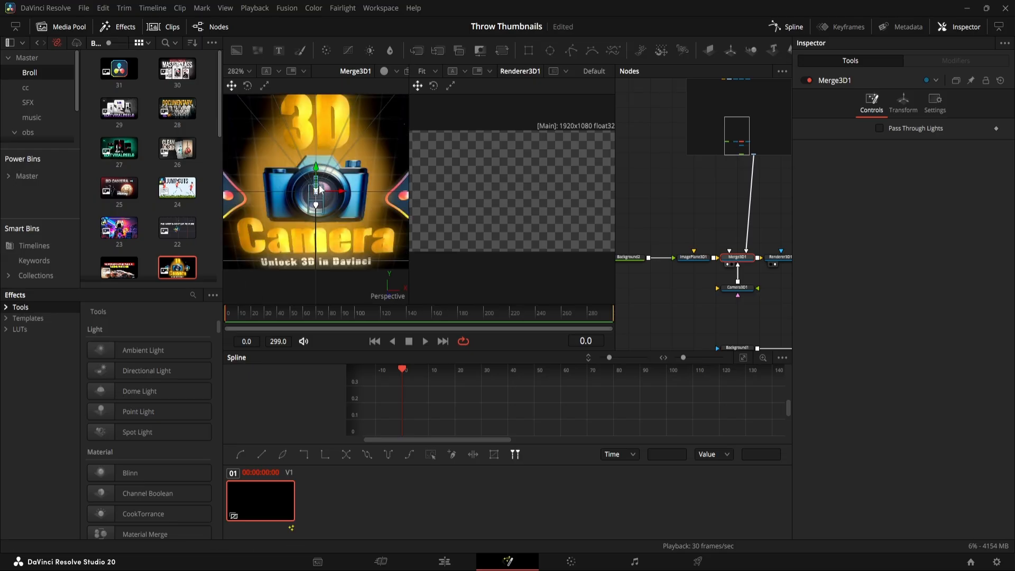
pyautogui.scroll(-5, 315, 139)
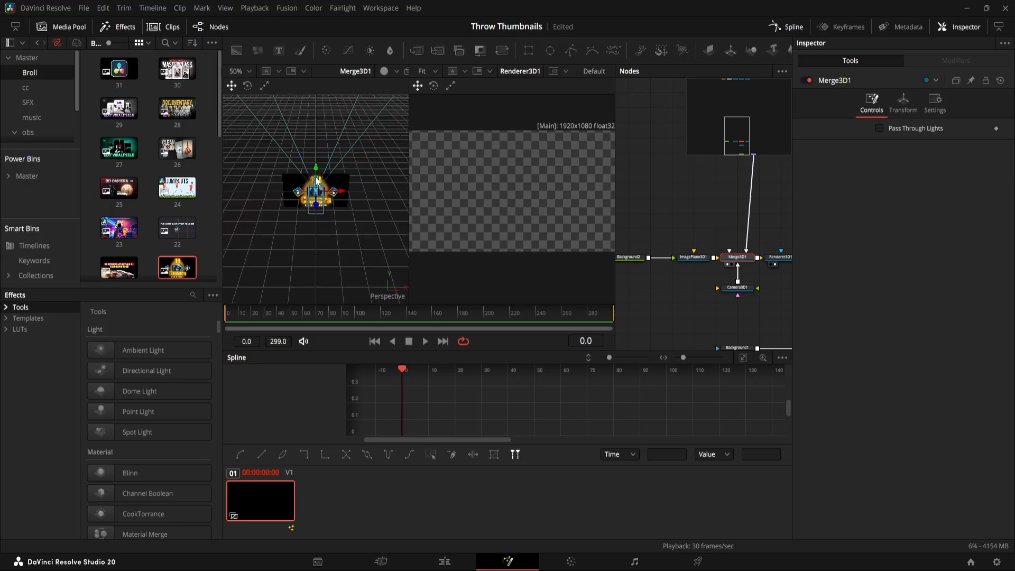
# Set the Z translation of Camera3D1 to 5.0
pyautogui.click(739, 288)
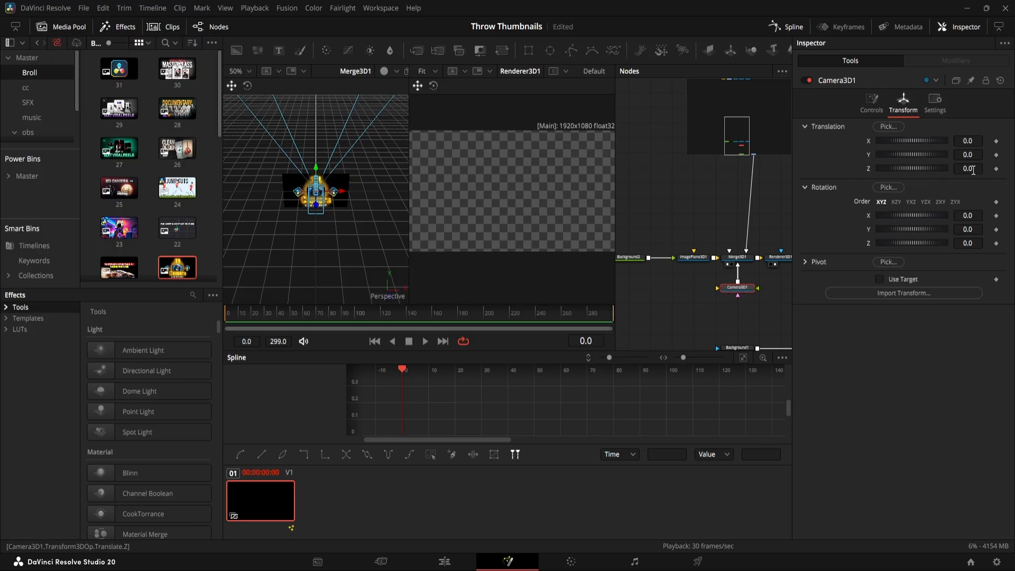
pyautogui.moveTo(970, 169); pyautogui.dragTo(1014, 168)
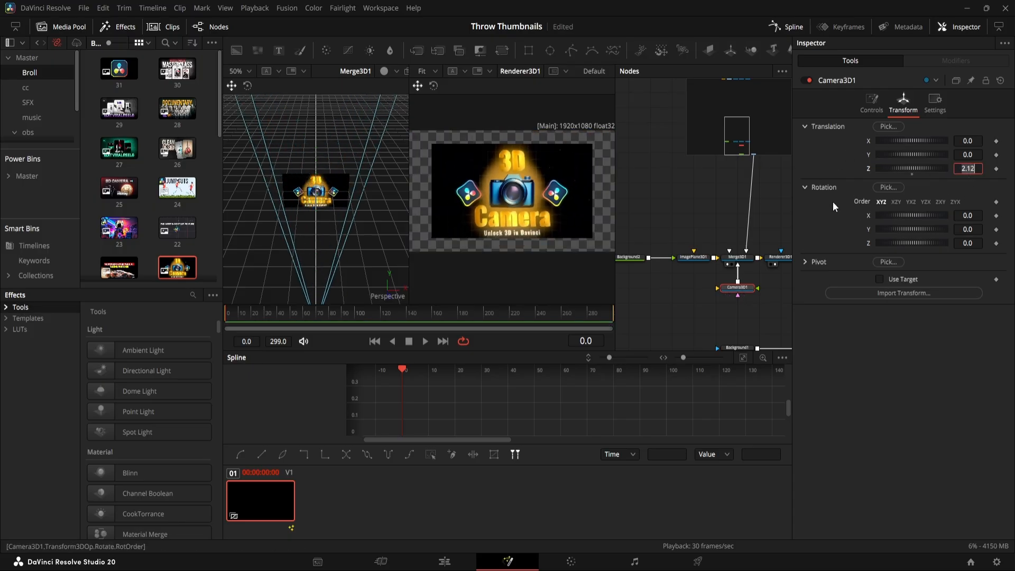
pyautogui.write('5')
pyautogui.press('Tab')
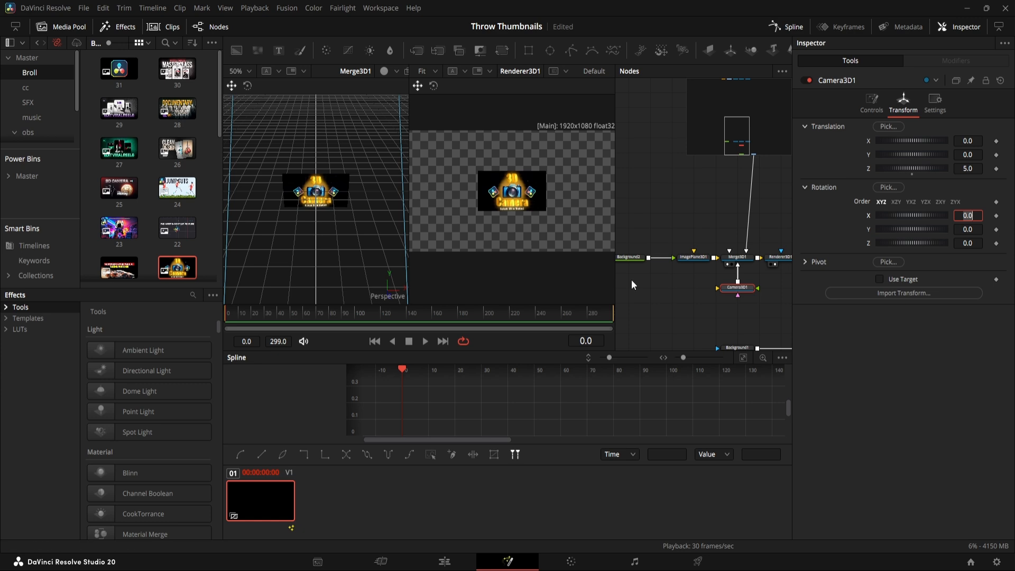
# Set the scale of ImagePlane3D1, the plane fed by Background2, to 145.0
pyautogui.click(664, 292)
pyautogui.moveTo(681, 299); pyautogui.dragTo(725, 294)
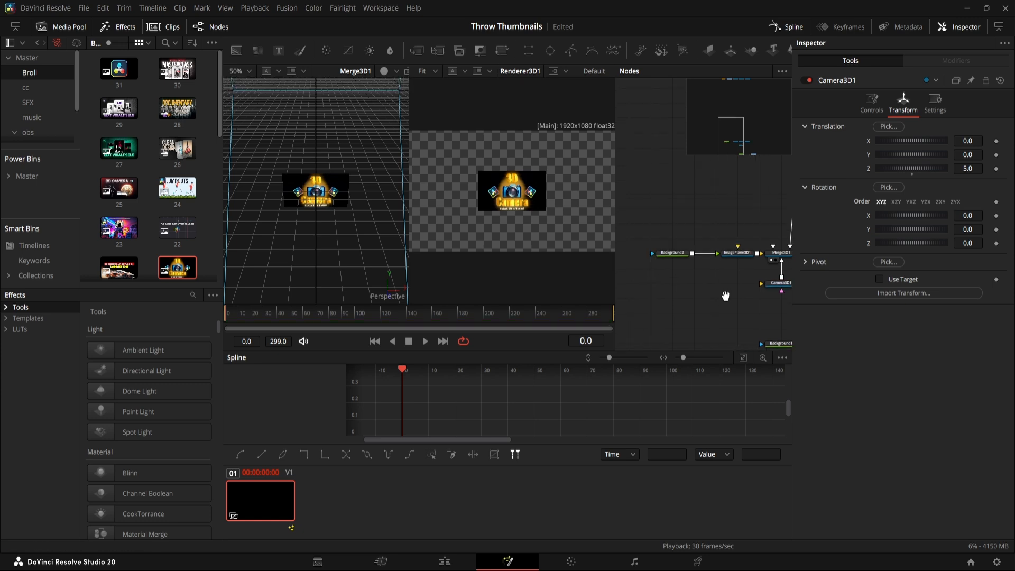
pyautogui.click(680, 255)
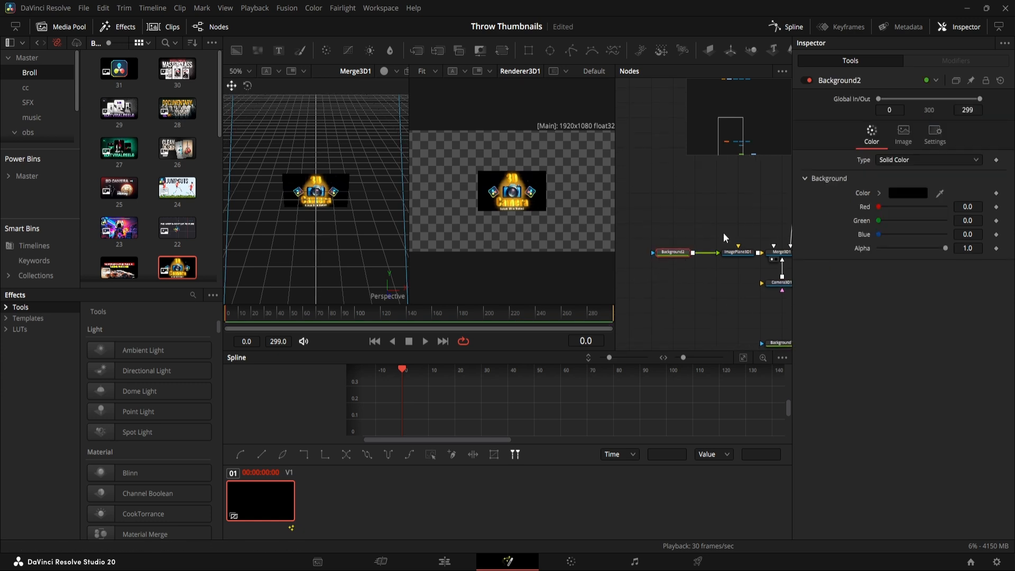
pyautogui.moveTo(732, 288); pyautogui.dragTo(668, 286)
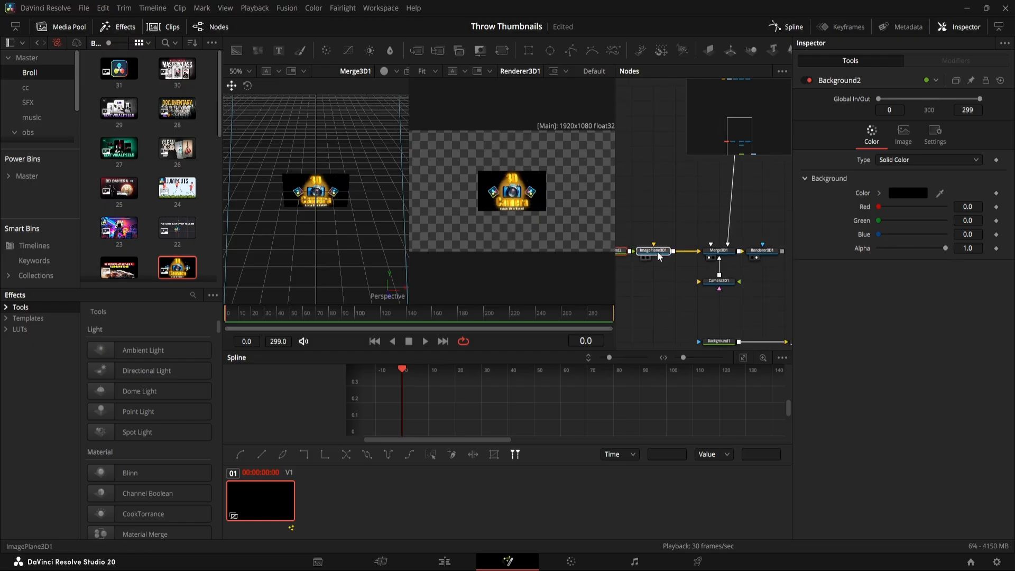
pyautogui.click(676, 252)
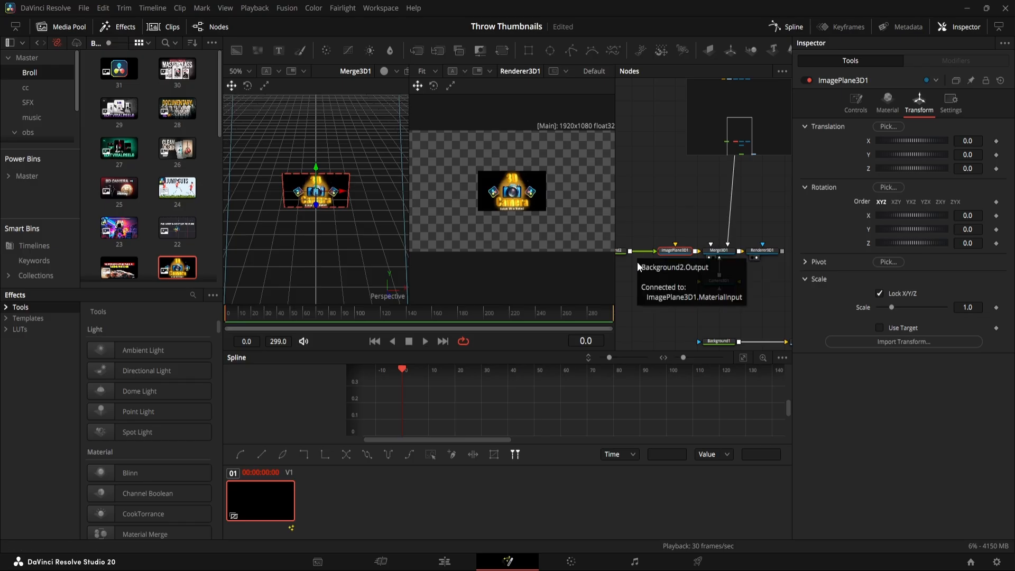
pyautogui.click(618, 257)
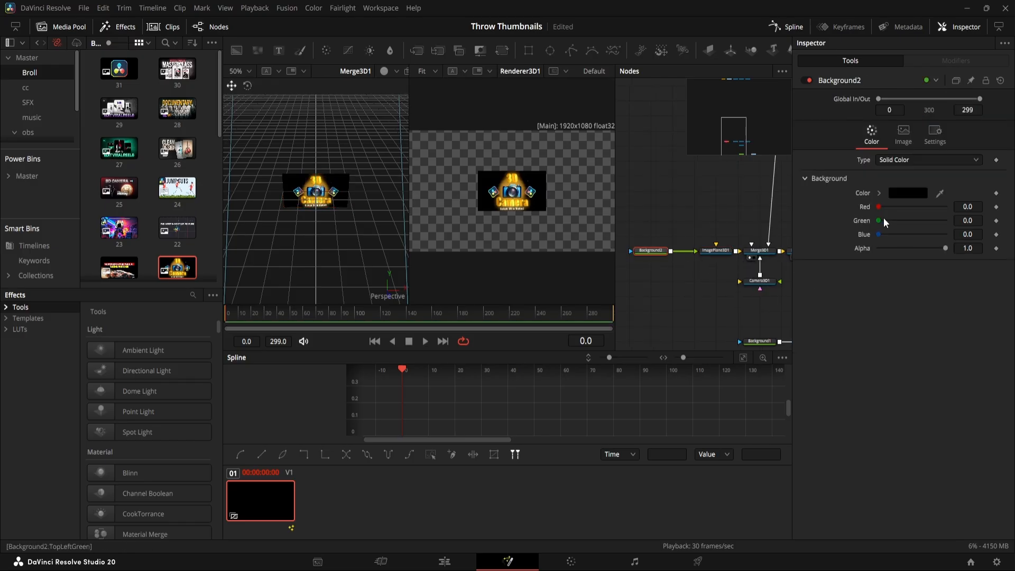
pyautogui.click(724, 254)
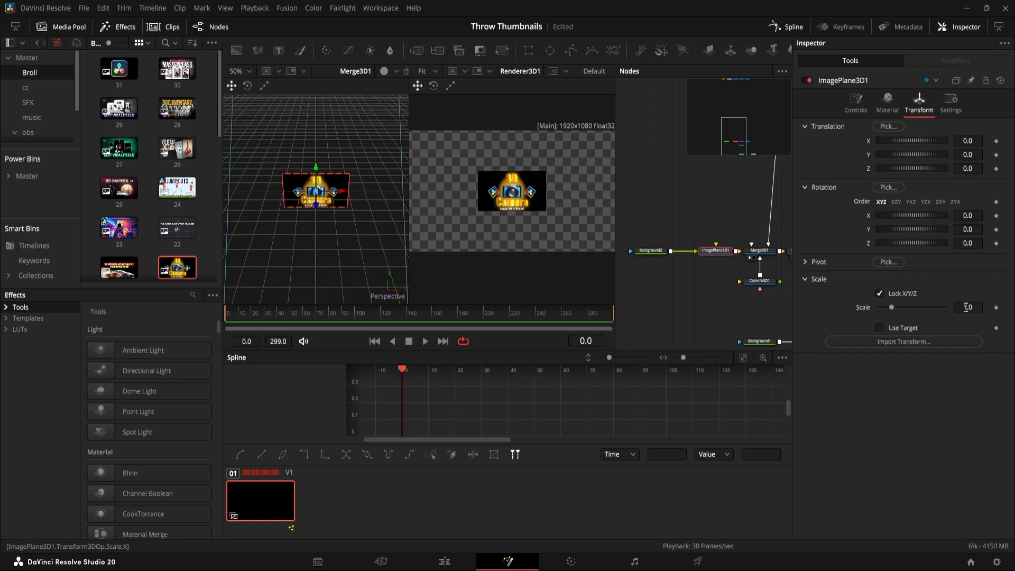
pyautogui.click(967, 308)
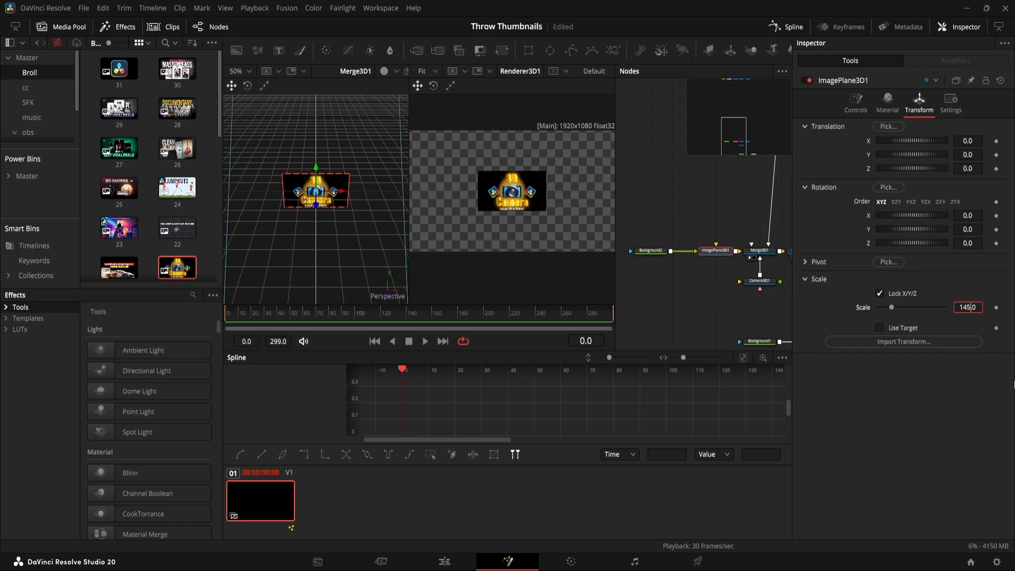
pyautogui.write('145')
pyautogui.press('Return')
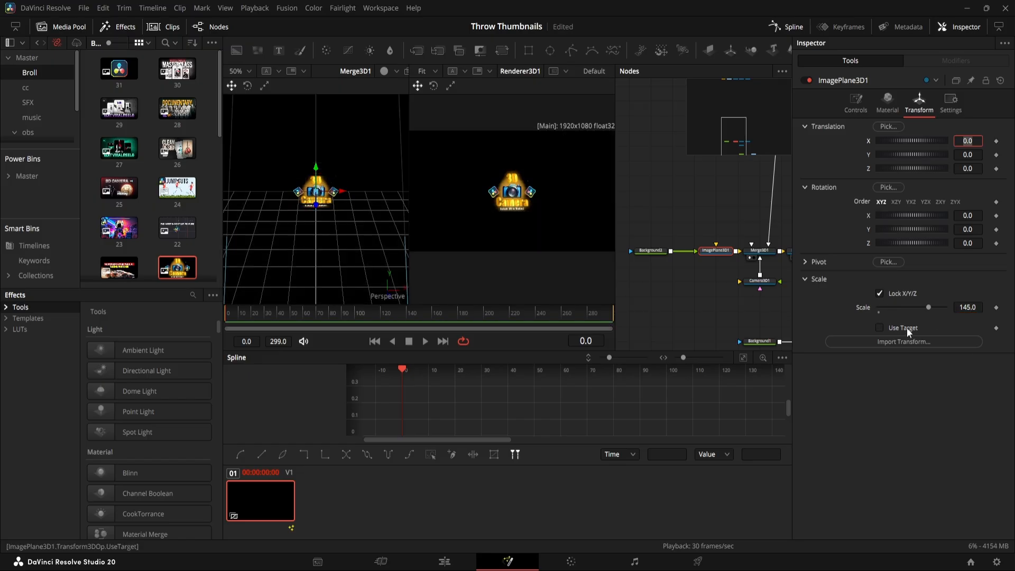
# Set the solid color of the Background2 node to light gray #E1E1E1
pyautogui.click(657, 252)
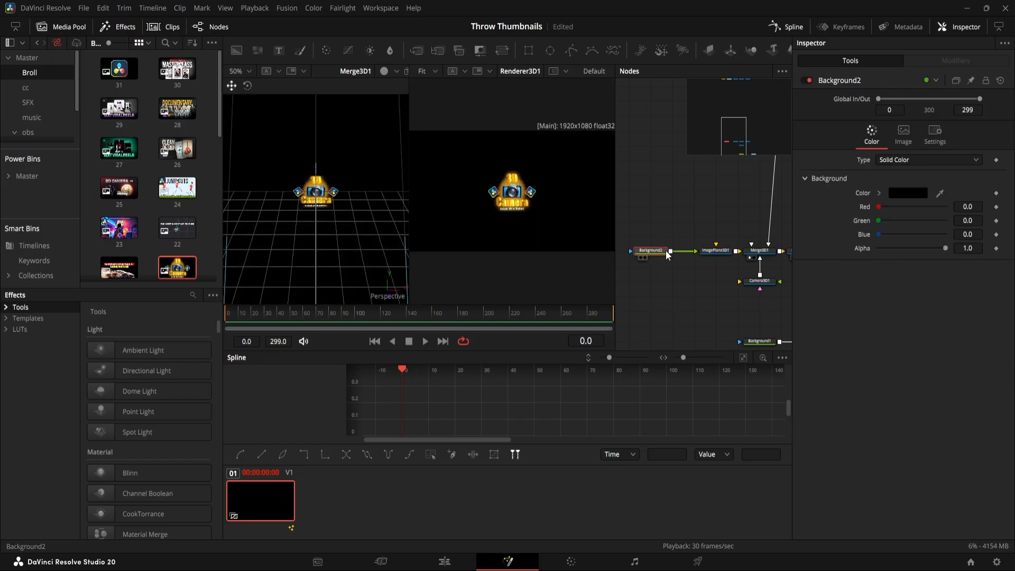
pyautogui.click(880, 193)
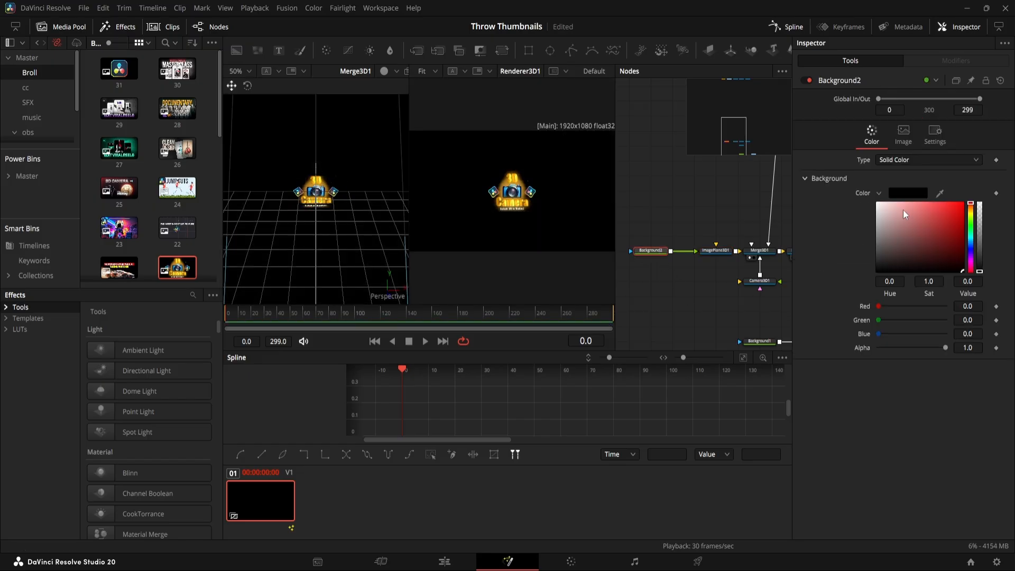
pyautogui.click(907, 193)
pyautogui.tripleClick(582, 364)
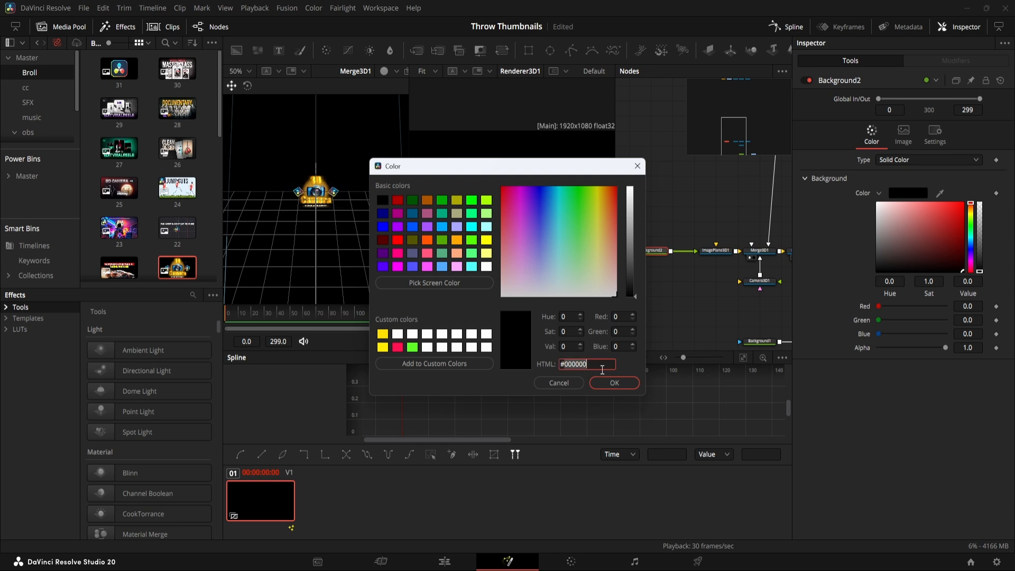
pyautogui.write('#E1E')
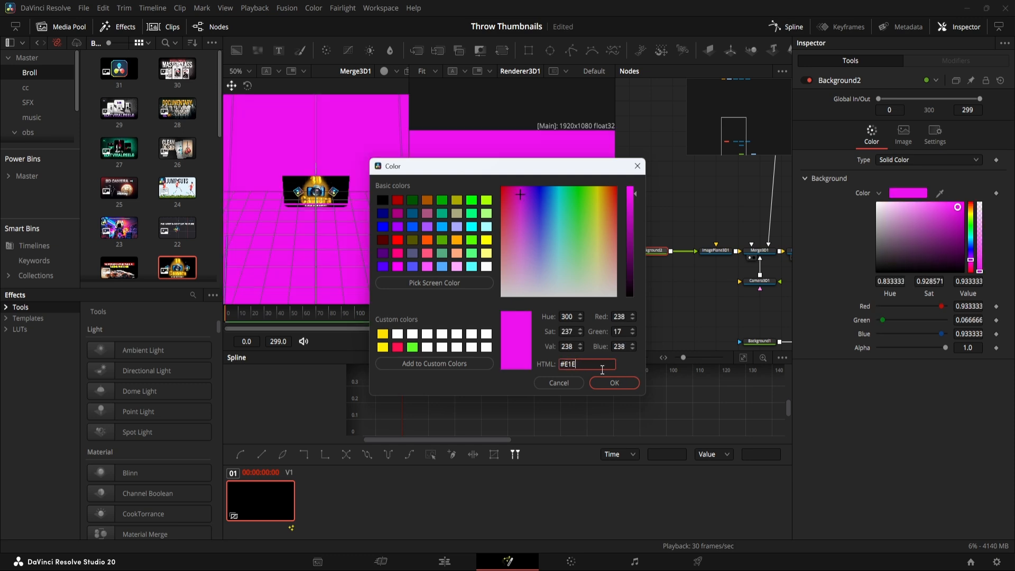
pyautogui.write('1E1')
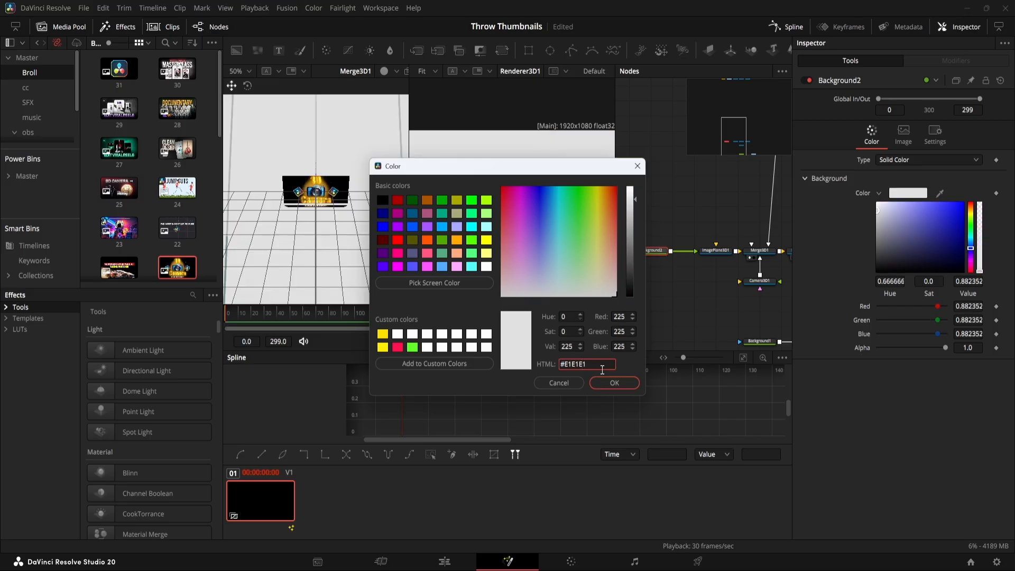
pyautogui.press('Return')
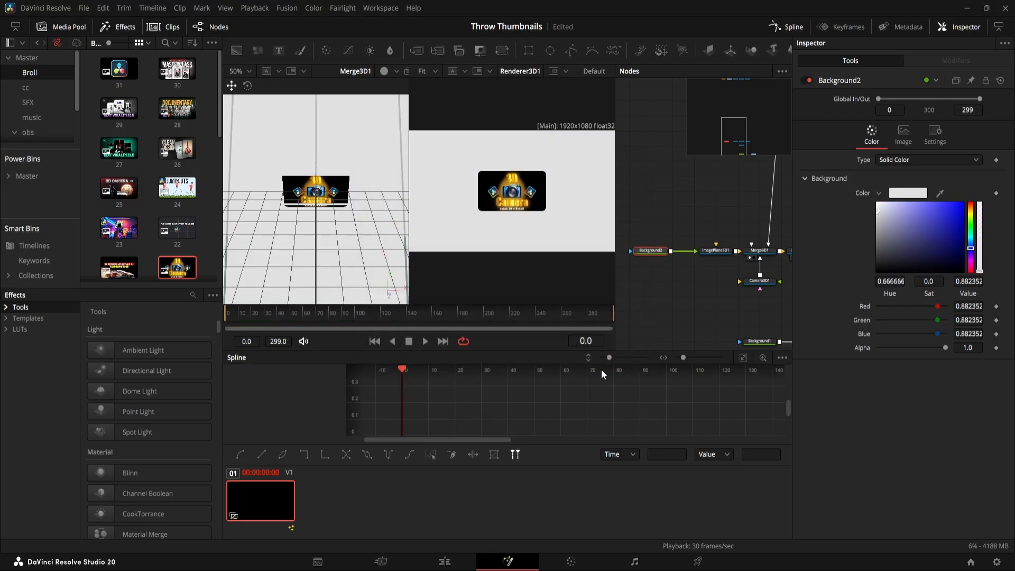
# Insert a Transform node between the thumbnail's _20 node and ImagePlane3D2
pyautogui.scroll(-3, 326, 186)
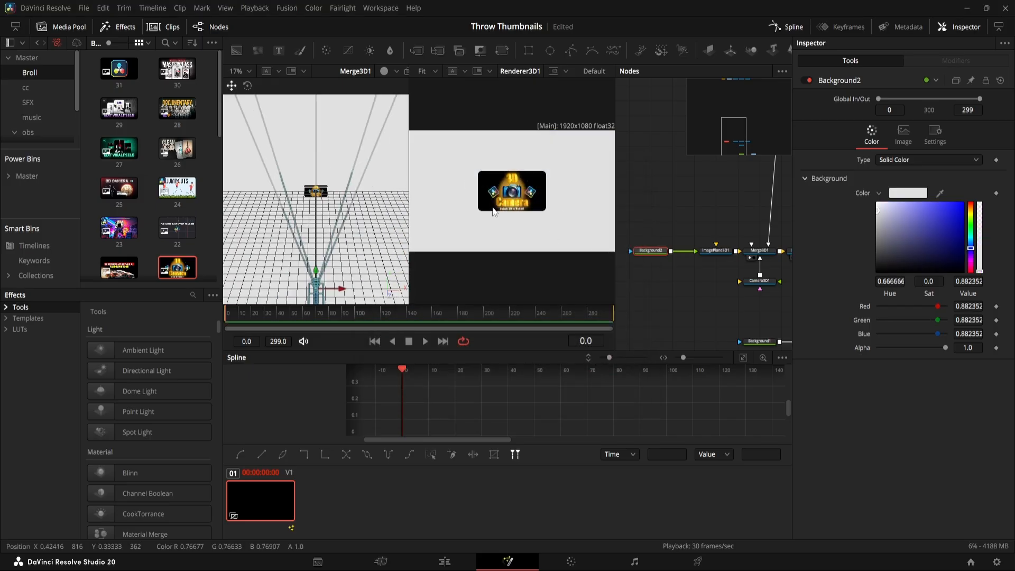
pyautogui.scroll(-2, 512, 191)
pyautogui.moveTo(715, 233); pyautogui.dragTo(707, 330)
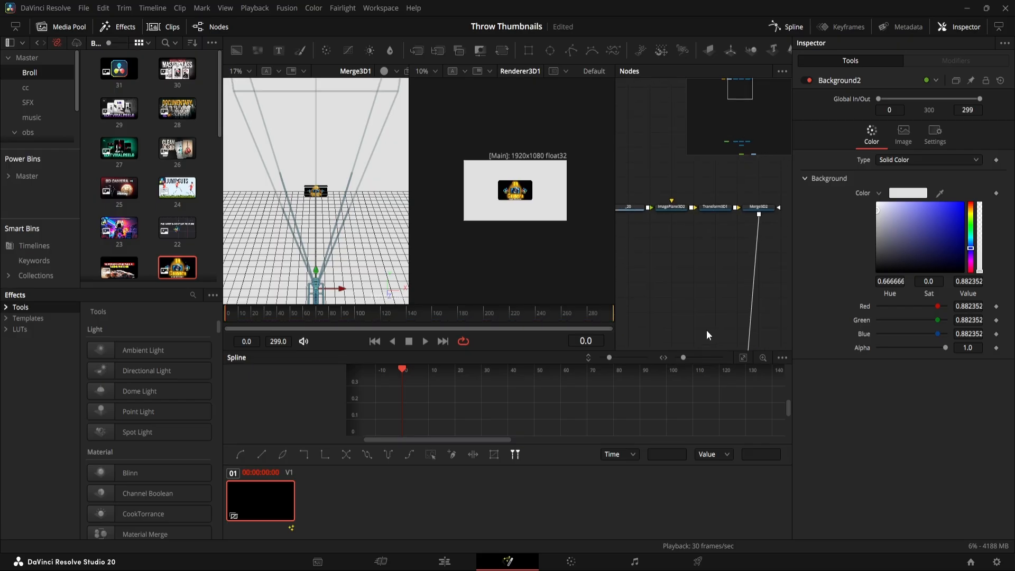
pyautogui.moveTo(713, 258); pyautogui.dragTo(713, 282)
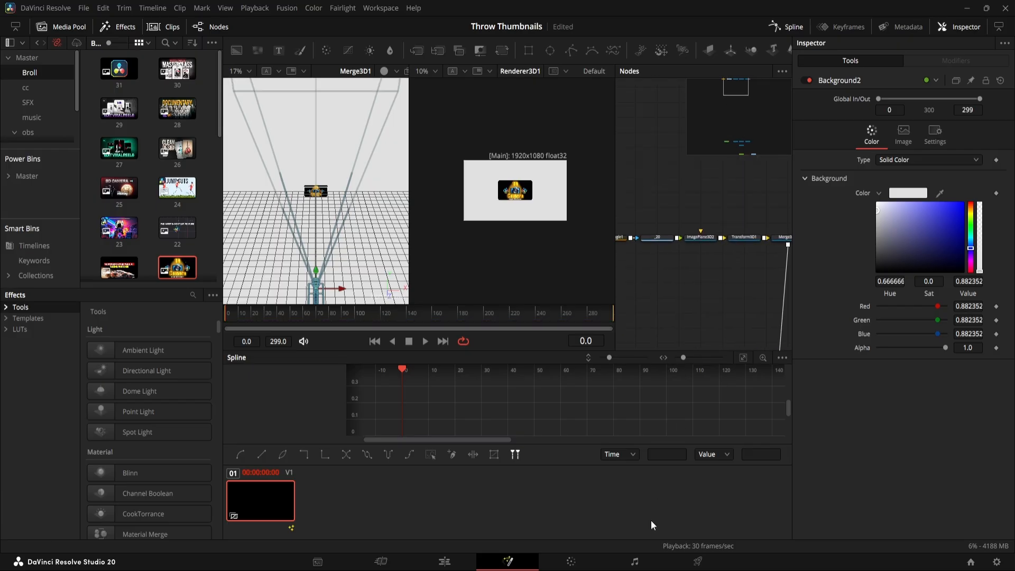
pyautogui.hotkey('shift', 'space')
pyautogui.write('transform')
pyautogui.press('Return')
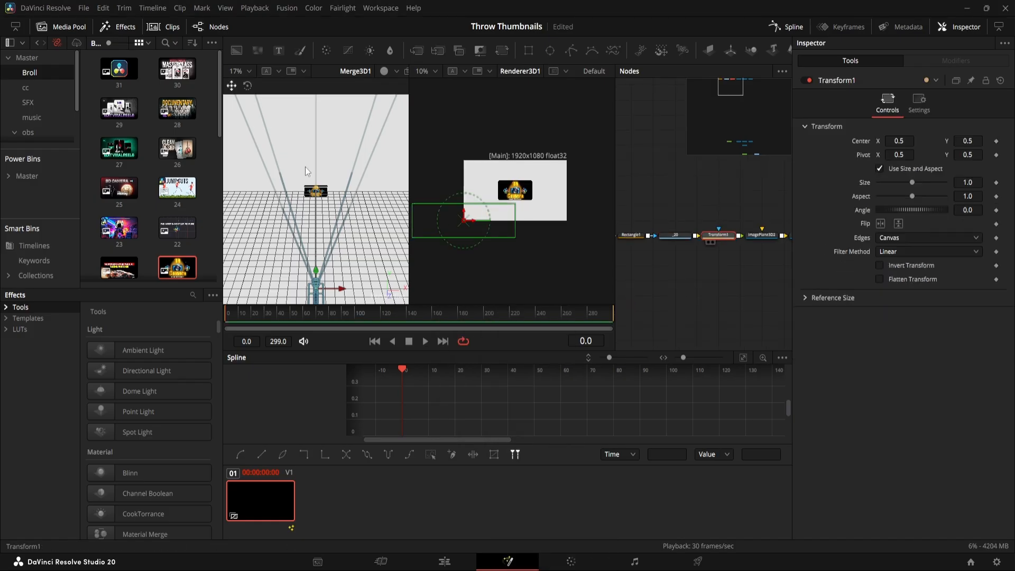
# Display Transform1 in the first viewer and set its size to 0.3
pyautogui.press('1')
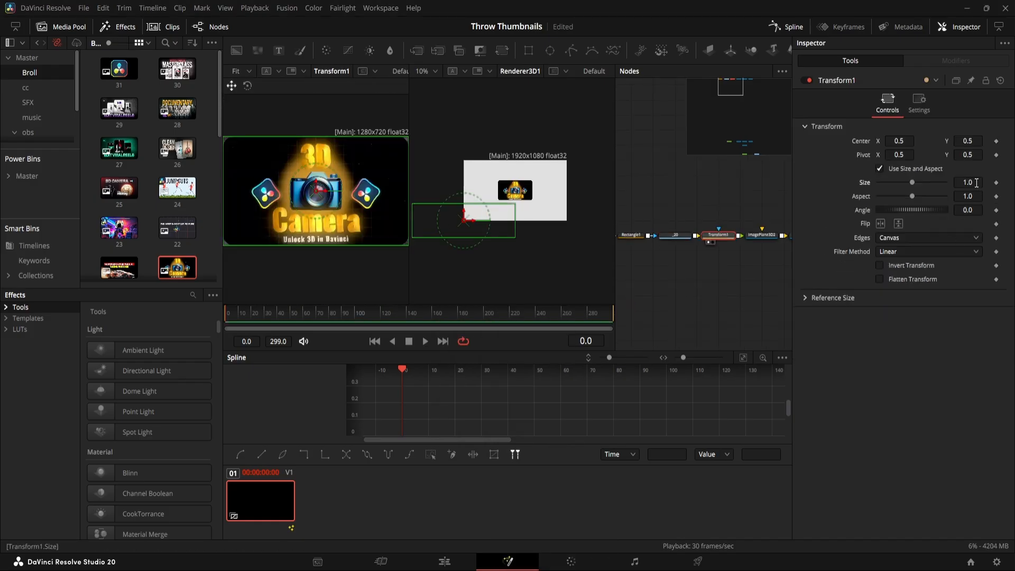
pyautogui.click(976, 183)
pyautogui.click(966, 196)
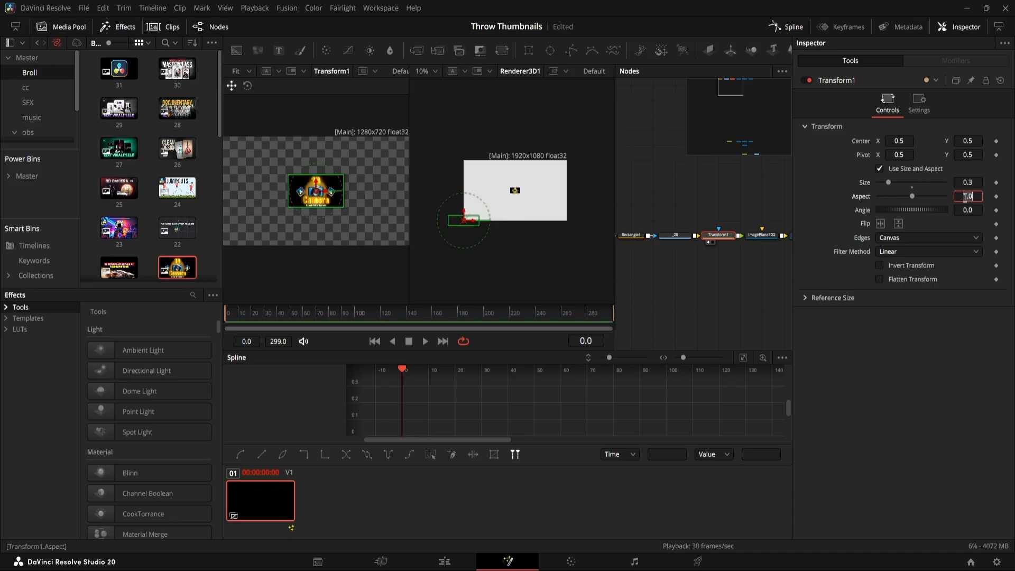
pyautogui.moveTo(291, 191); pyautogui.dragTo(306, 191)
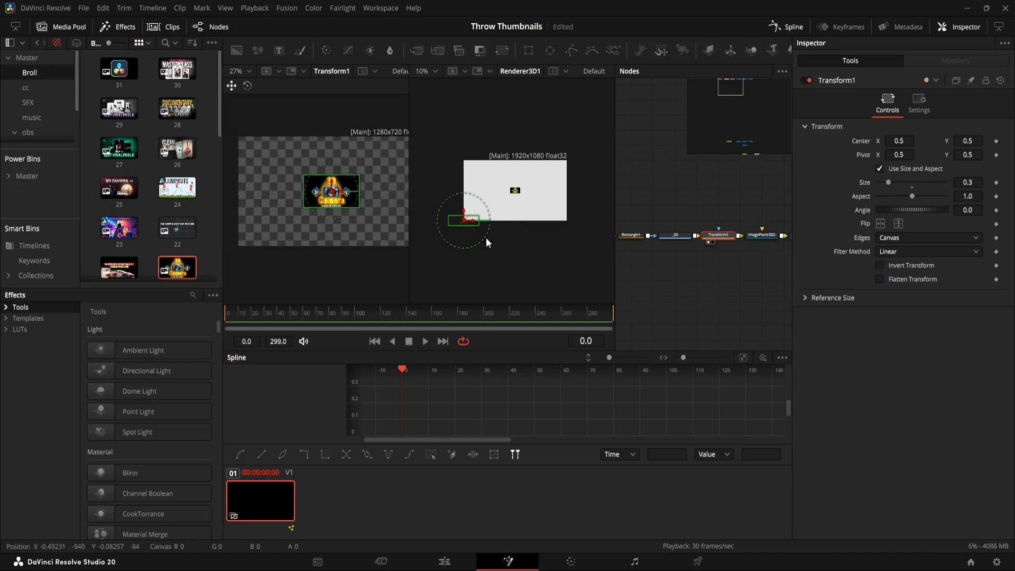
# Display Merge3D2 in the first viewer and switch that viewer from Perspective to the Left view
pyautogui.moveTo(772, 254); pyautogui.dragTo(700, 266)
pyautogui.click(734, 248)
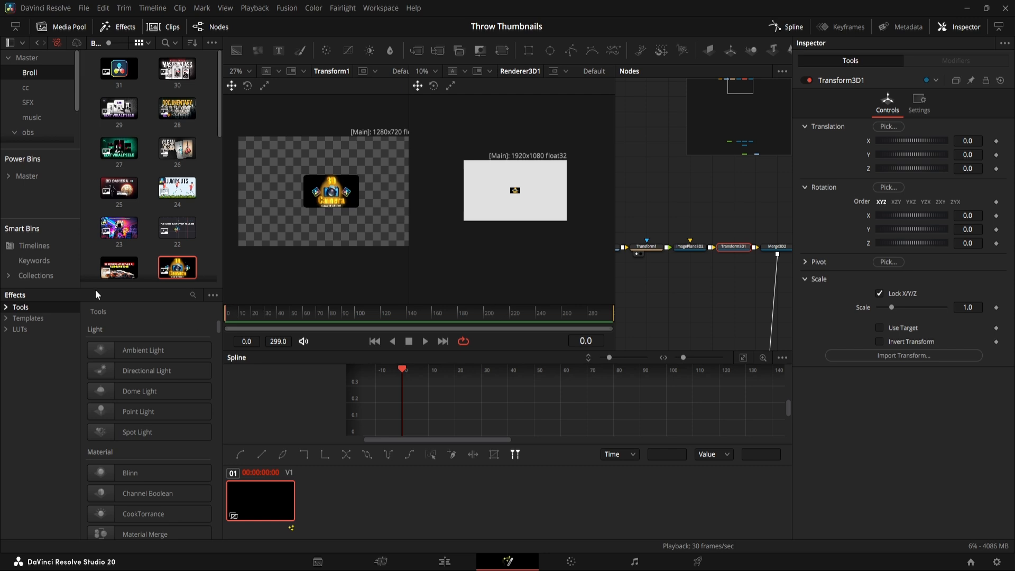
pyautogui.click(777, 247)
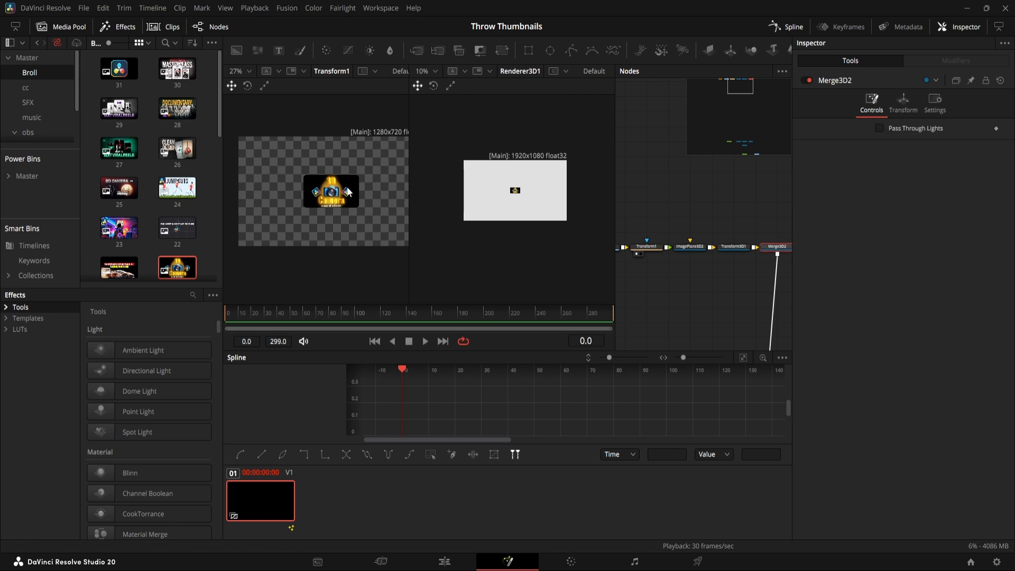
pyautogui.press('1')
pyautogui.scroll(1, 328, 194)
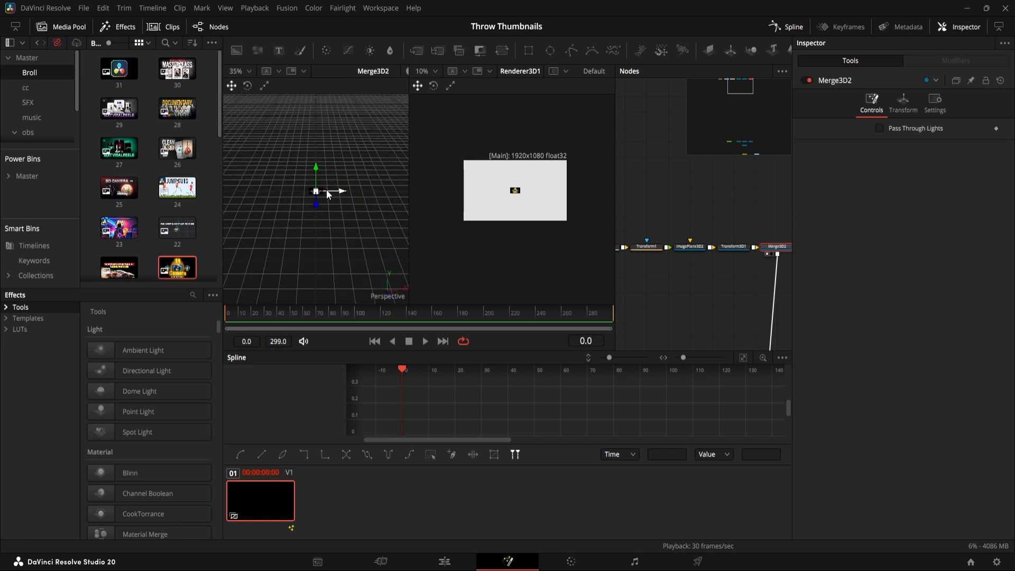
pyautogui.scroll(6, 328, 194)
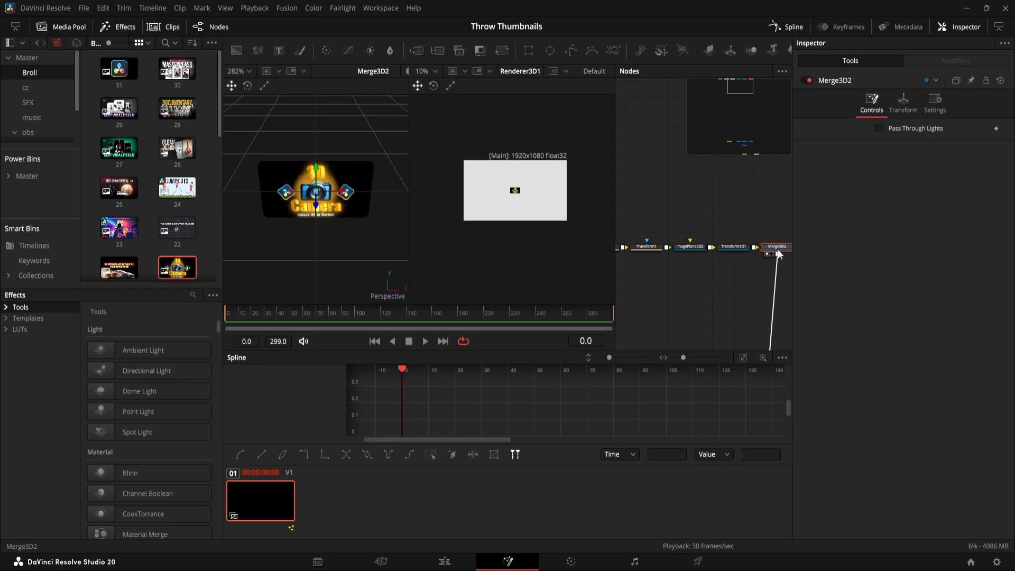
pyautogui.rightClick(391, 294)
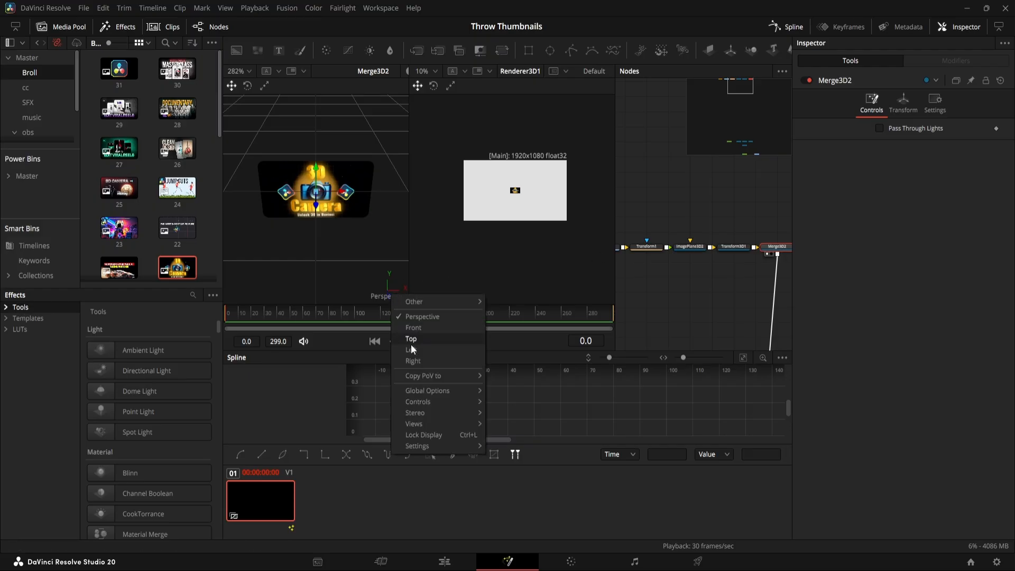
pyautogui.click(411, 350)
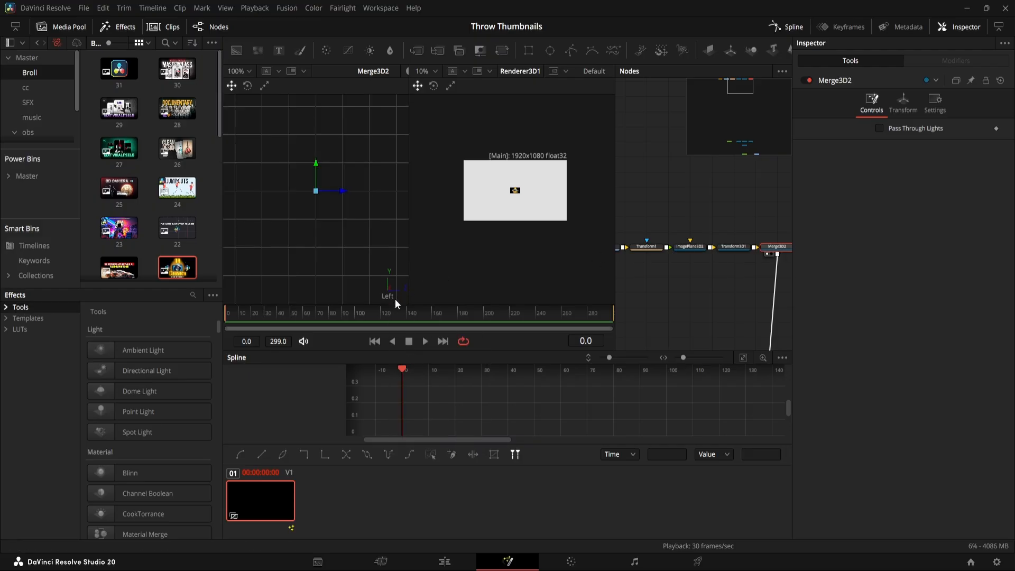
# Add Y and Z translation keyframes to Transform3D1 at frames 0, 24 and 37
pyautogui.click(738, 244)
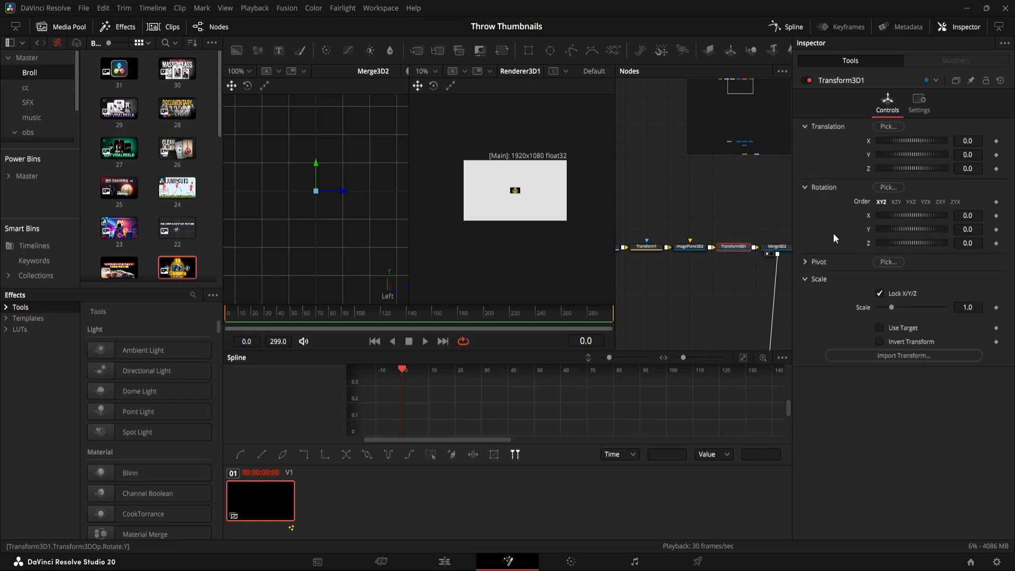
pyautogui.click(997, 155)
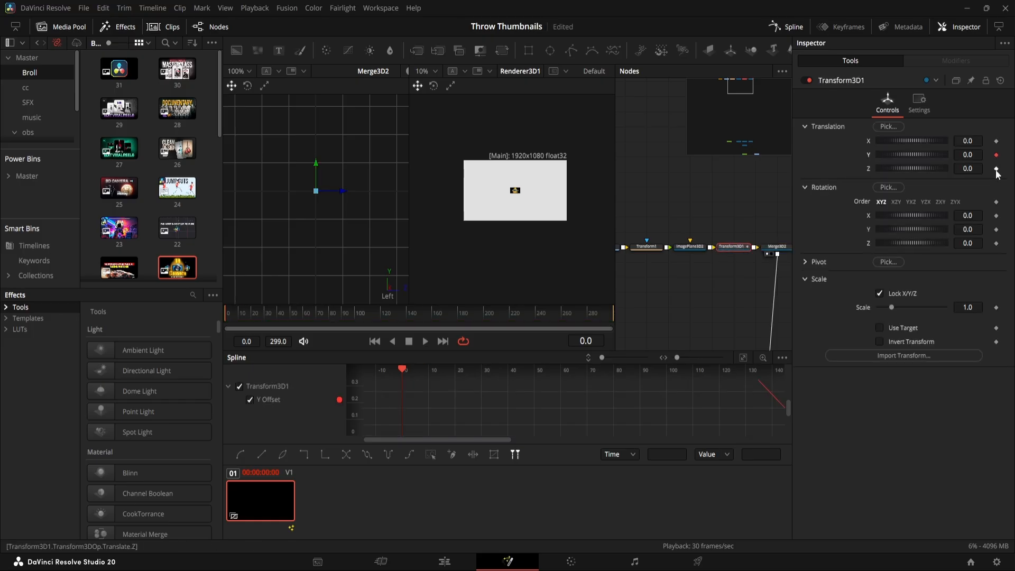
pyautogui.click(997, 169)
pyautogui.moveTo(232, 320); pyautogui.dragTo(273, 322)
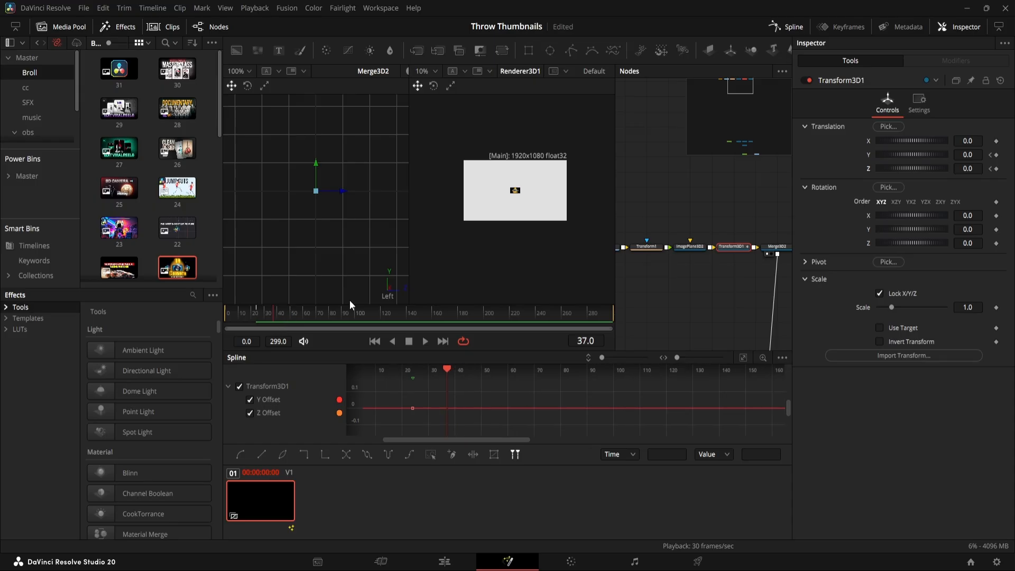
pyautogui.click(997, 154)
pyautogui.click(997, 169)
pyautogui.click(991, 169)
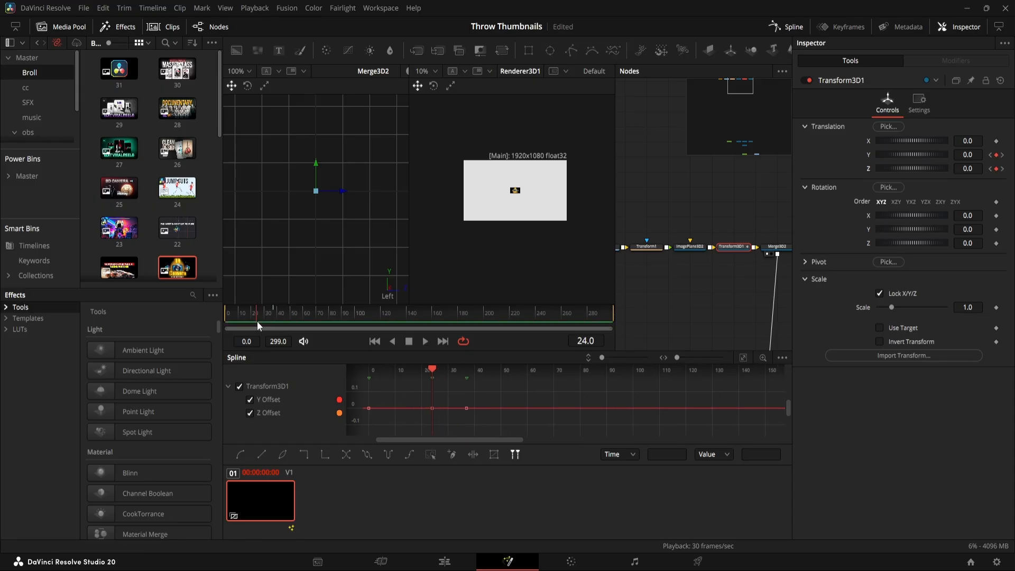
# At the frame 24 keyframes of Transform3D1, set the Y translation to 0.22 and the Z translation to 3.0
pyautogui.moveTo(975, 168)
pyautogui.mouseDown()
pyautogui.moveTo(1000, 168)
pyautogui.moveTo(974, 168)
pyautogui.moveTo(974, 154)
pyautogui.mouseUp()
pyautogui.doubleClick(974, 168)
pyautogui.write('3')
pyautogui.press('Tab')
pyautogui.scroll(1, 529, 173)
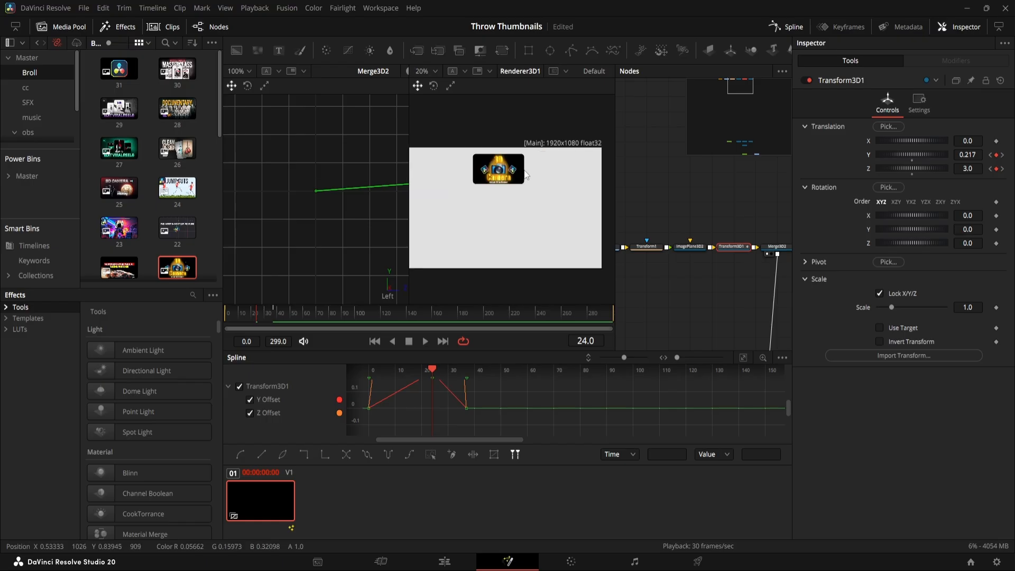
pyautogui.doubleClick(974, 155)
pyautogui.write('0.22')
pyautogui.press('Tab')
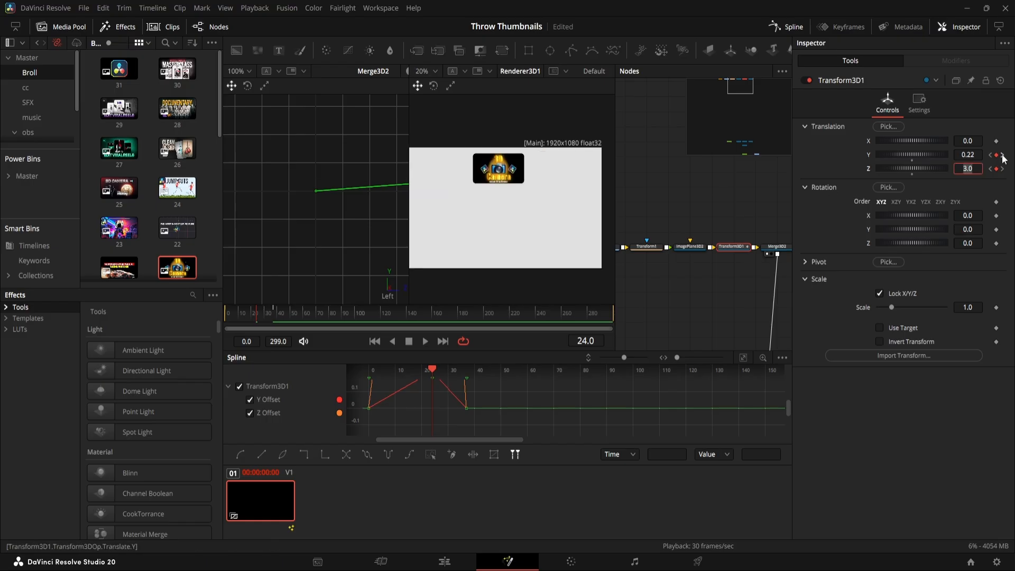
# At the frame 37 keyframes of Transform3D1, set the Y translation to 0.22 and the Z translation to 3.55
pyautogui.click(1003, 155)
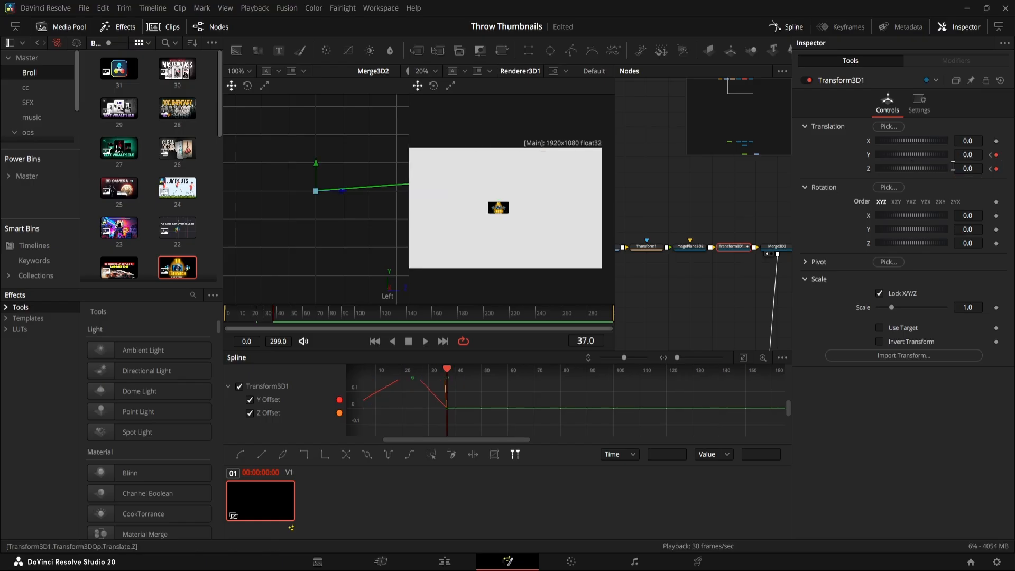
pyautogui.click(998, 155)
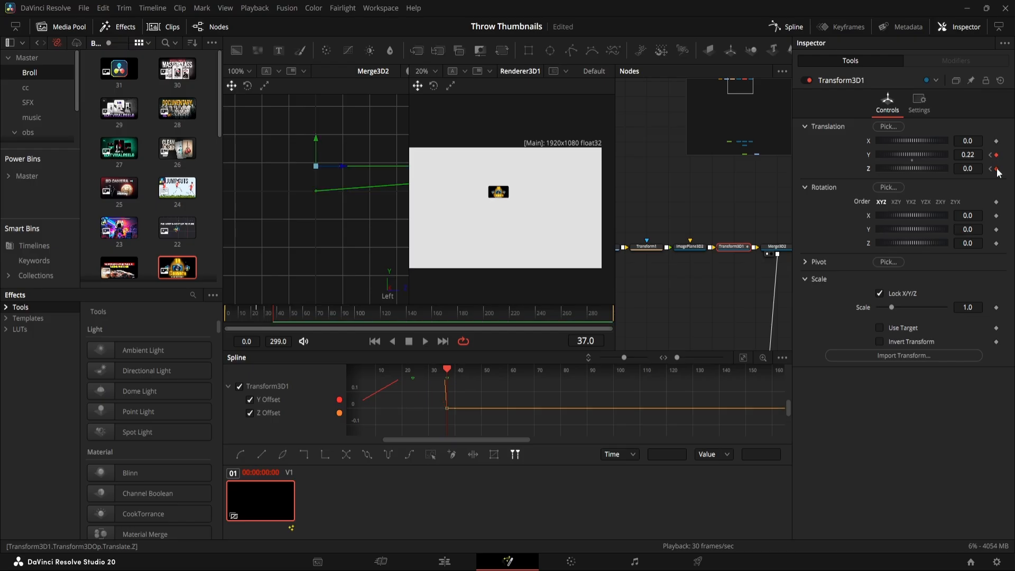
pyautogui.click(998, 168)
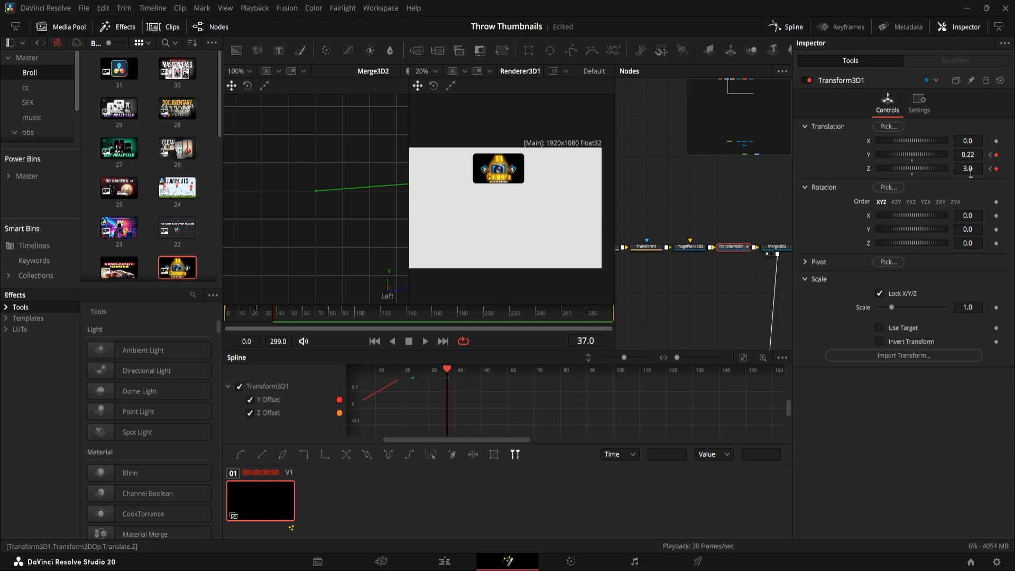
pyautogui.moveTo(973, 171); pyautogui.dragTo(995, 171)
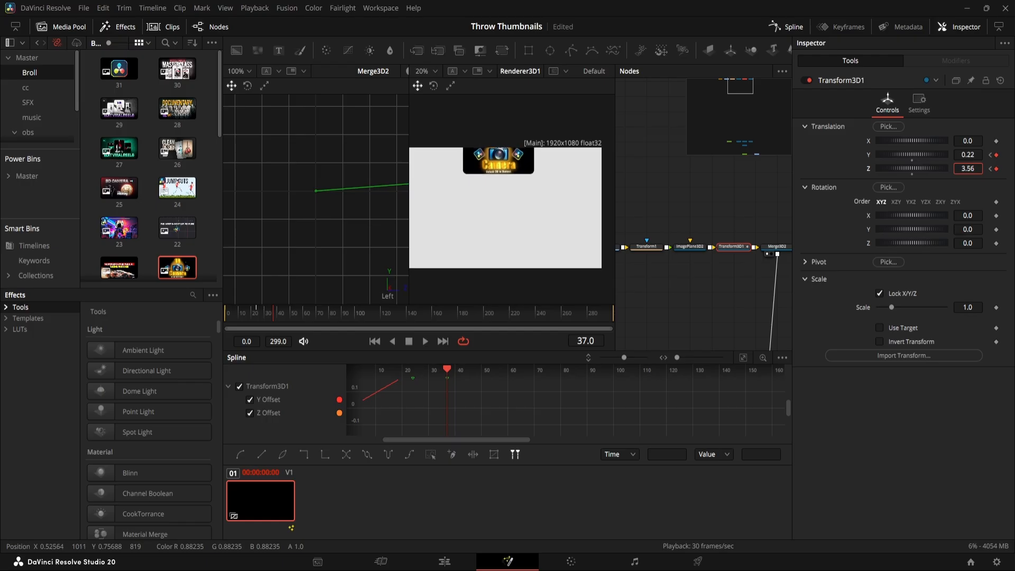
pyautogui.click(978, 168)
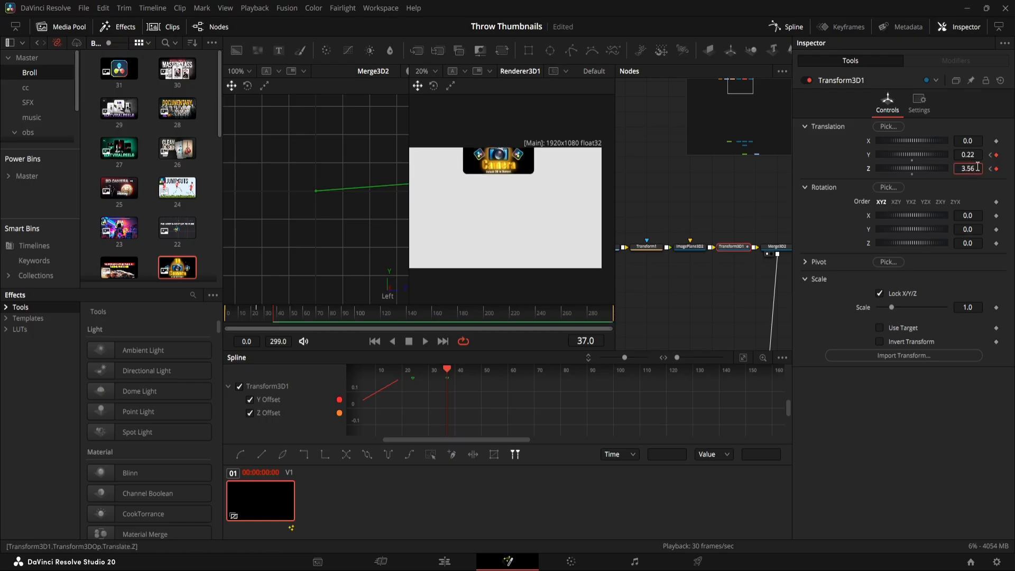
pyautogui.press('BackSpace')
pyautogui.write('5')
pyautogui.press('Tab')
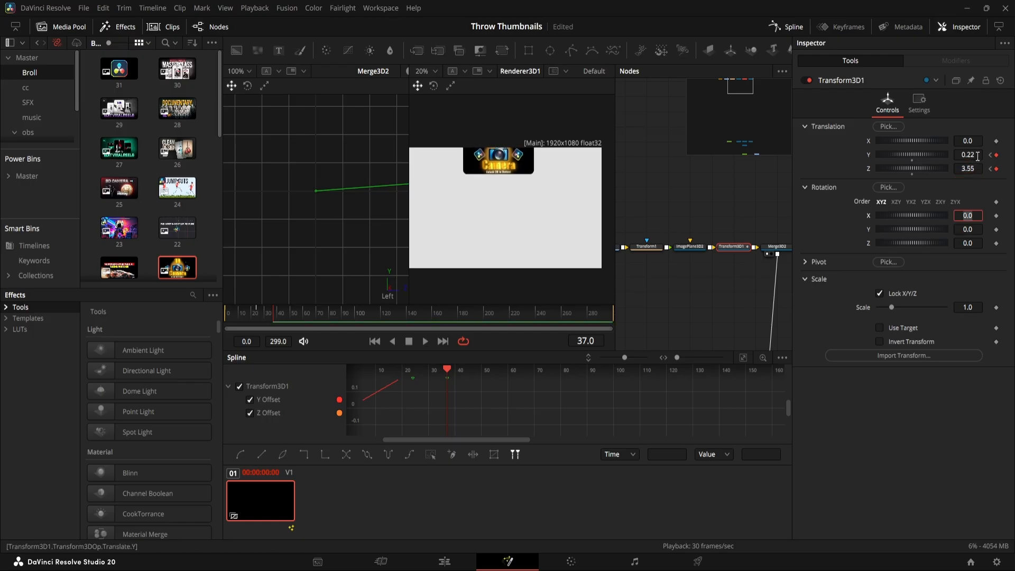
# Lower the Y translation of Transform3D1 at frame 37 to about -0.4, and return to frame 0 with the whole motion path in view
pyautogui.moveTo(978, 156); pyautogui.dragTo(966, 157)
pyautogui.scroll(-1, 502, 186)
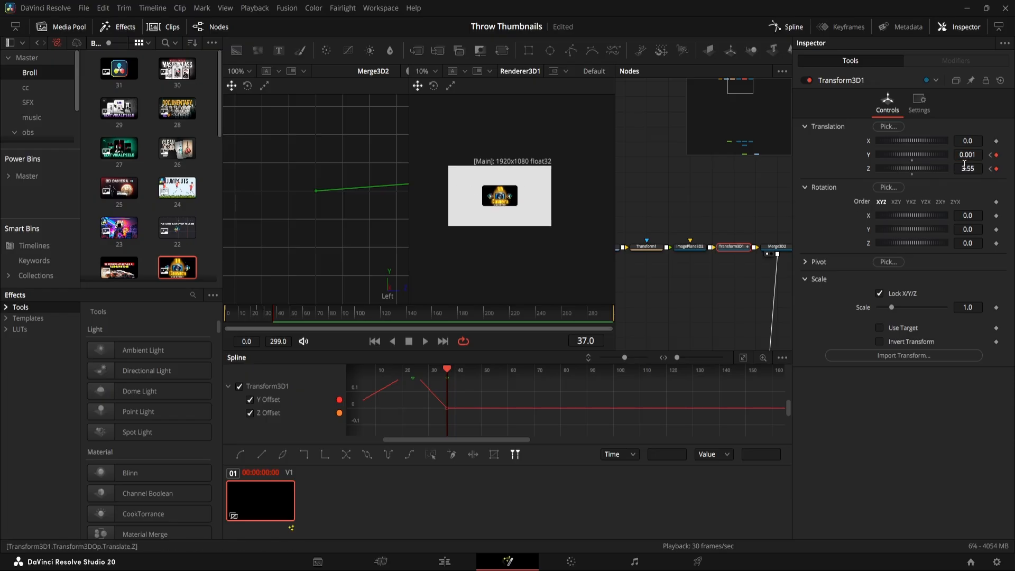
pyautogui.moveTo(977, 155); pyautogui.dragTo(957, 154)
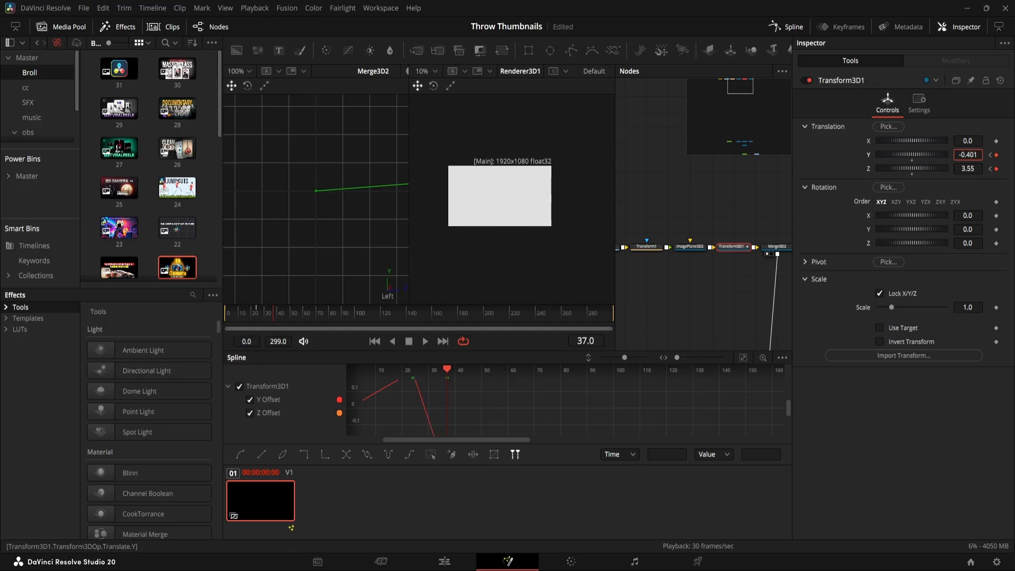
pyautogui.moveTo(957, 155); pyautogui.dragTo(974, 154)
pyautogui.hotkey('ctrl', 'Left')
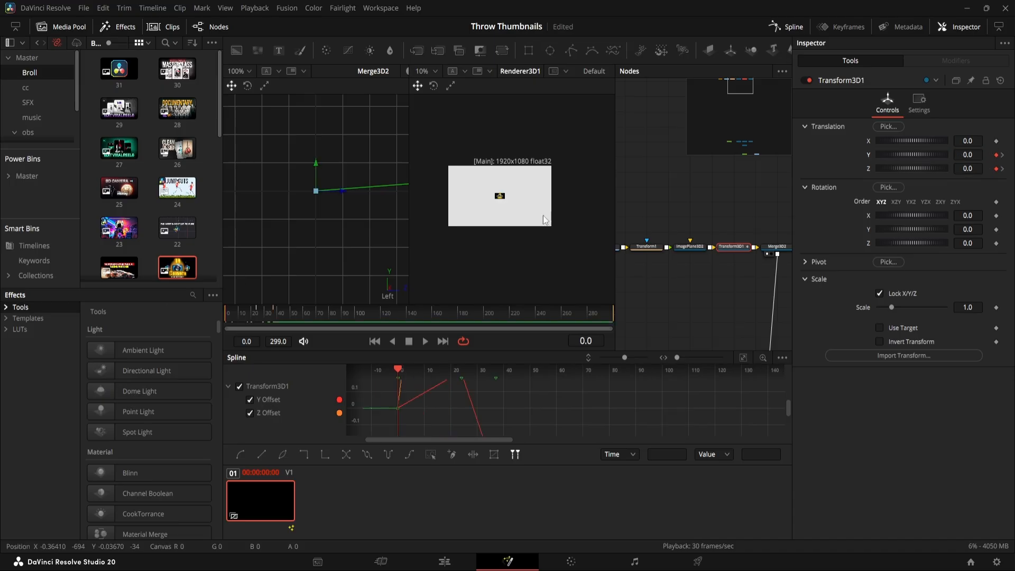
pyautogui.scroll(-6, 351, 193)
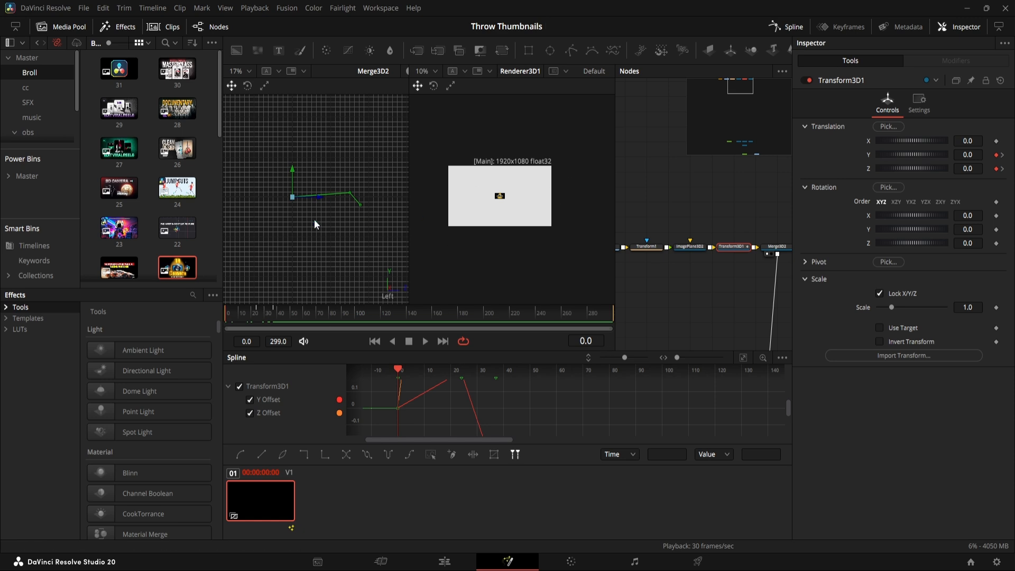
# Set the Y translation of Transform3D1 at frame 0 to -1.0
pyautogui.moveTo(271, 173); pyautogui.dragTo(400, 223)
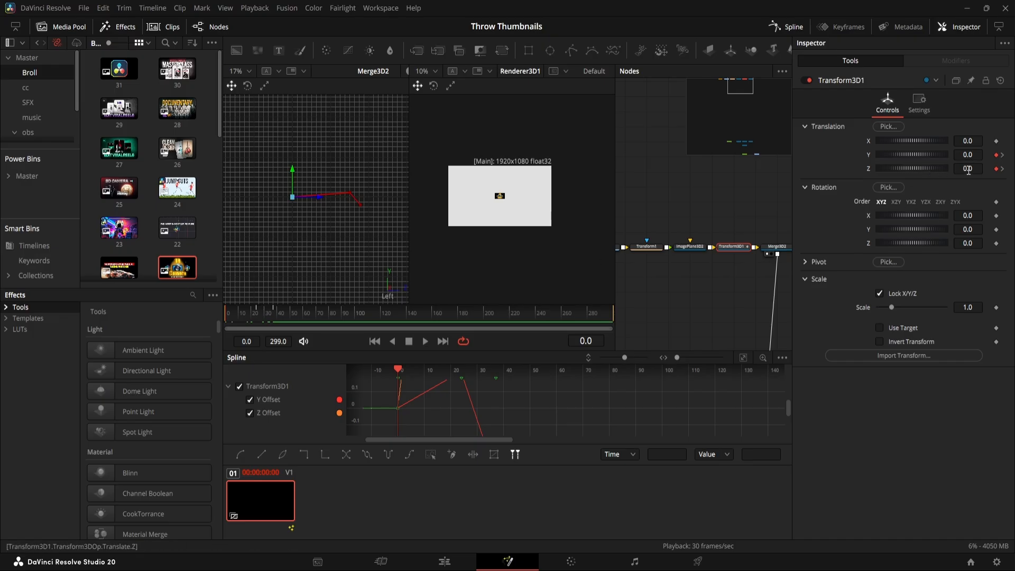
pyautogui.moveTo(974, 155); pyautogui.dragTo(453, 186)
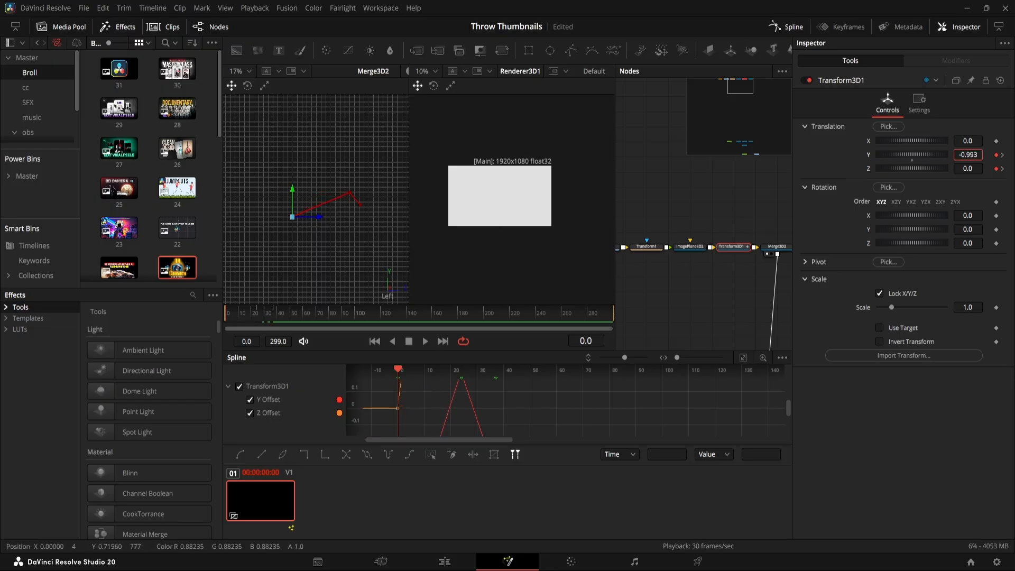
pyautogui.doubleClick(978, 154)
pyautogui.press('BackSpace')
pyautogui.write('-')
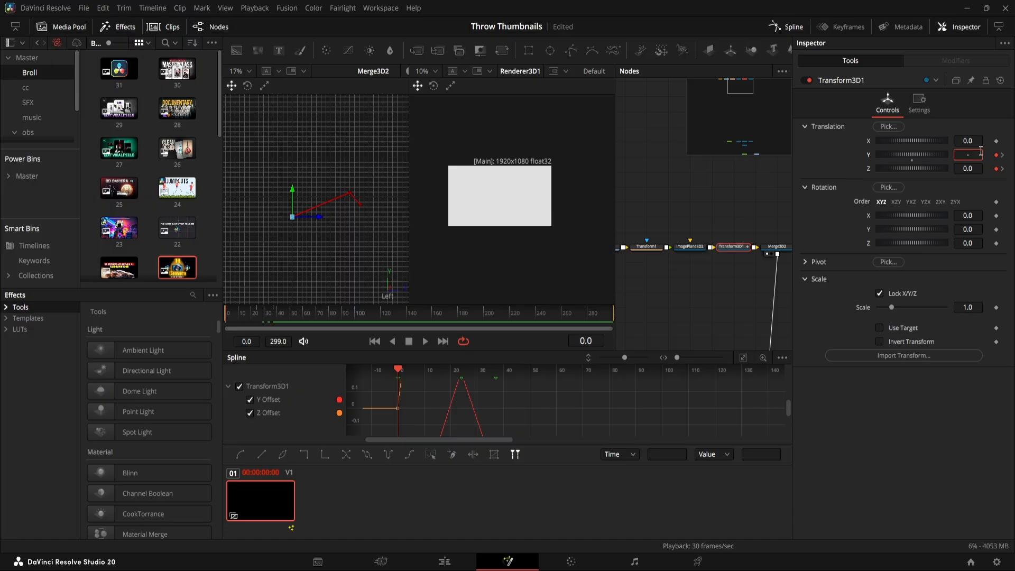
pyautogui.write('1')
pyautogui.press('Tab')
# Play back the throw from frame 0 to check the thumbnail's path with the lowered start
pyautogui.moveTo(381, 170); pyautogui.dragTo(271, 247)
pyautogui.moveTo(367, 171); pyautogui.dragTo(291, 249)
pyautogui.press('space')
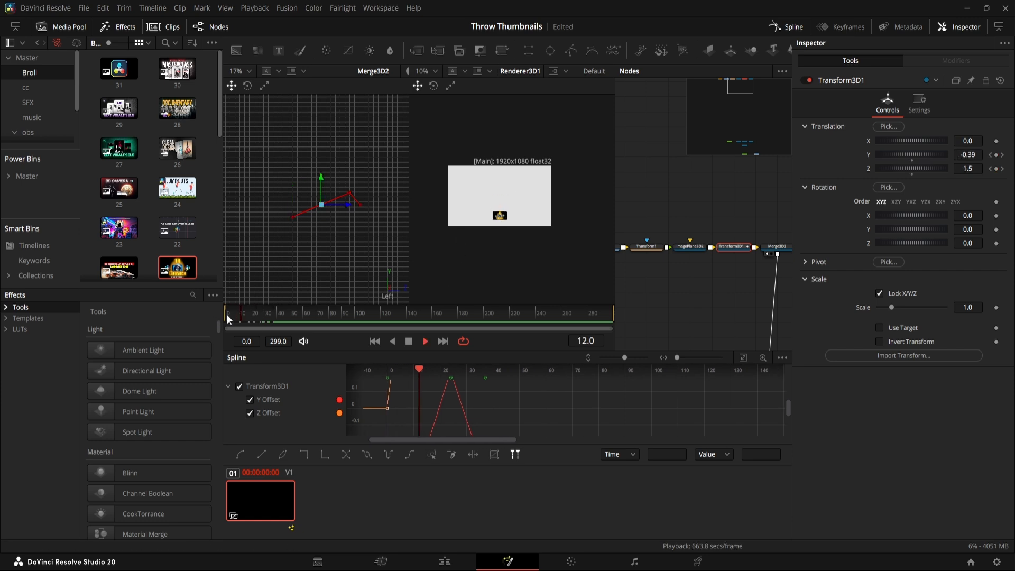
pyautogui.press('space')
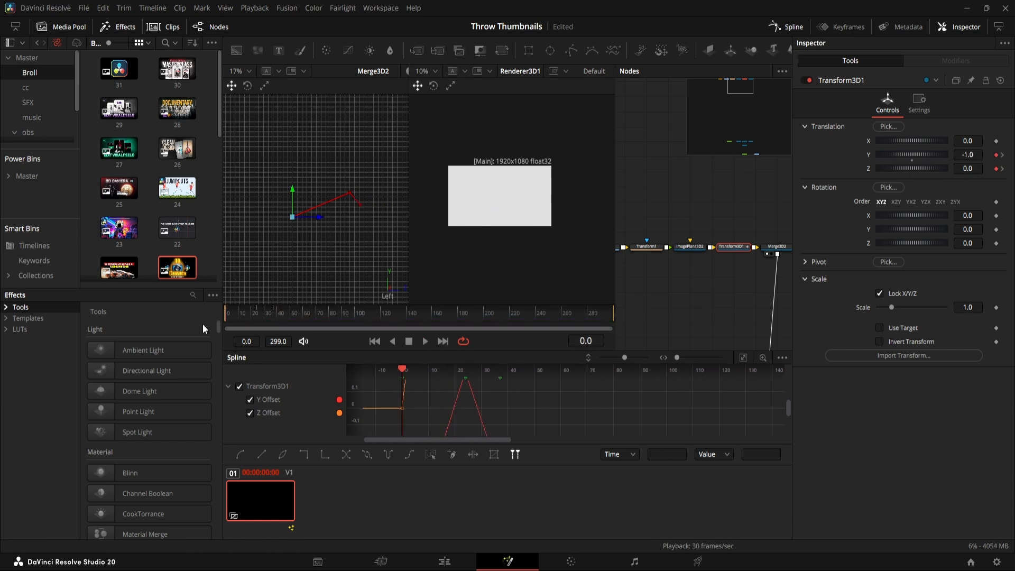
# Fit the Y and Z offset curves of Transform3D1 in the Spline editor and smooth all their keyframes
pyautogui.click(743, 358)
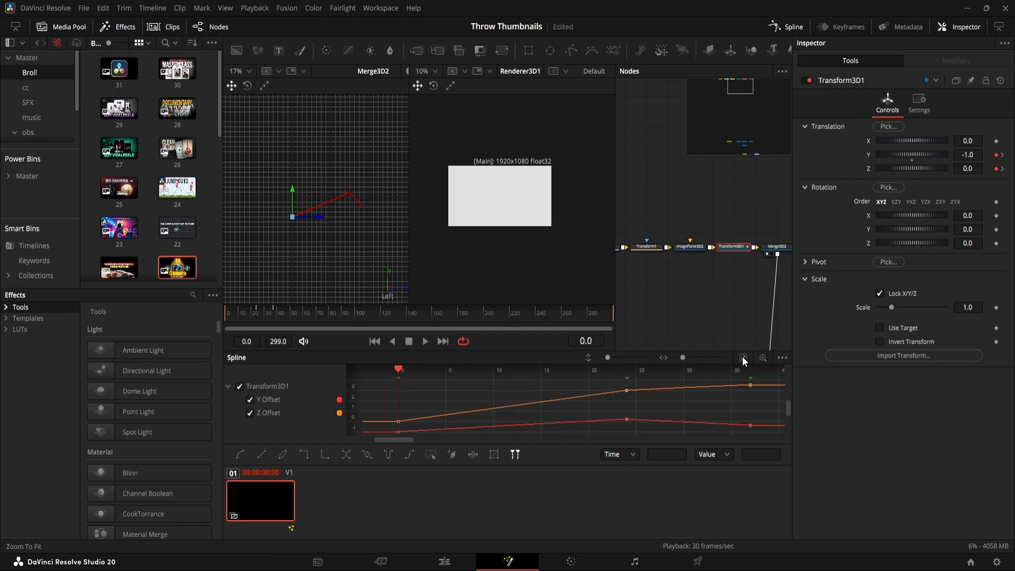
pyautogui.click(787, 30)
pyautogui.click(788, 25)
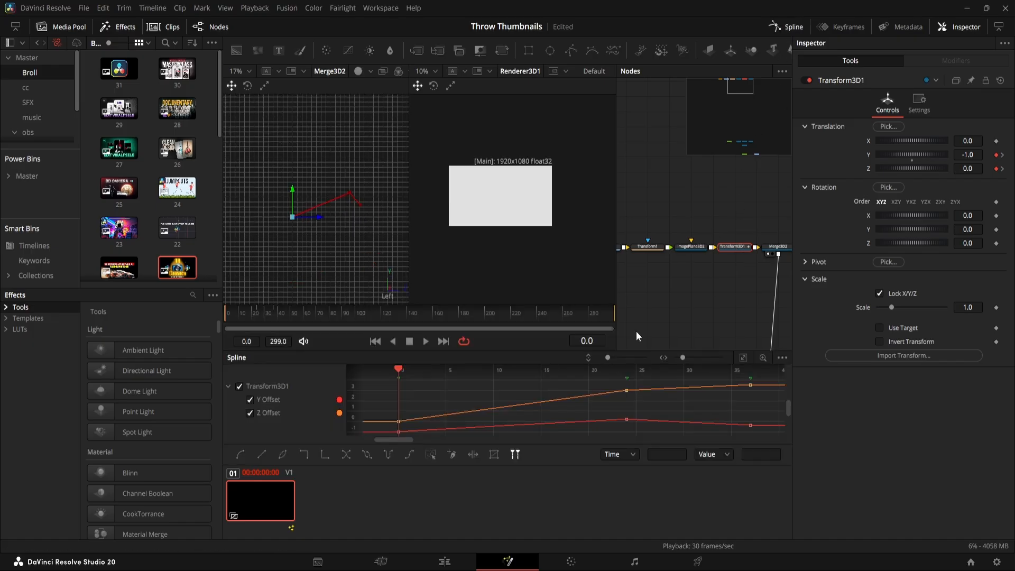
pyautogui.click(780, 359)
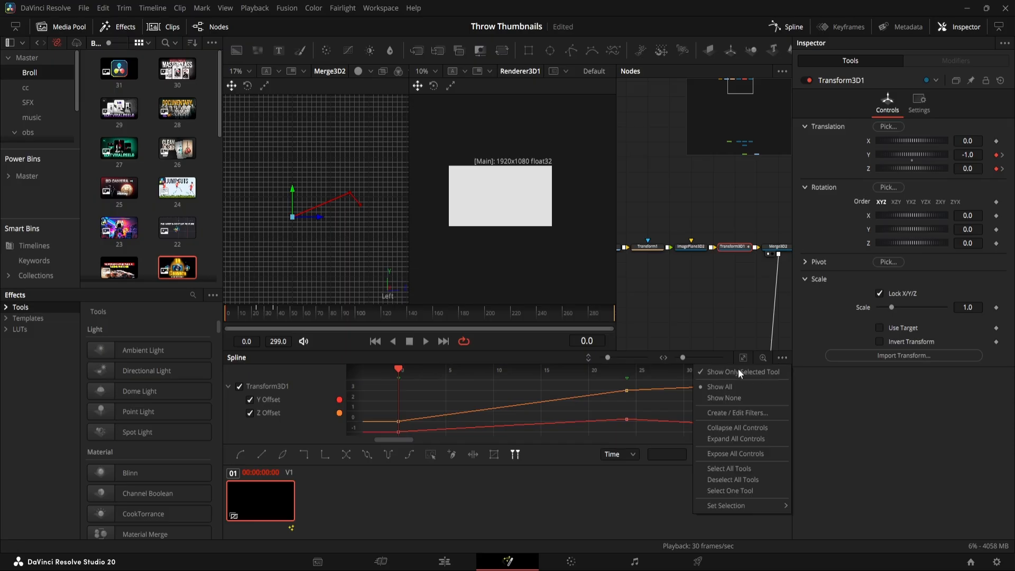
pyautogui.click(465, 393)
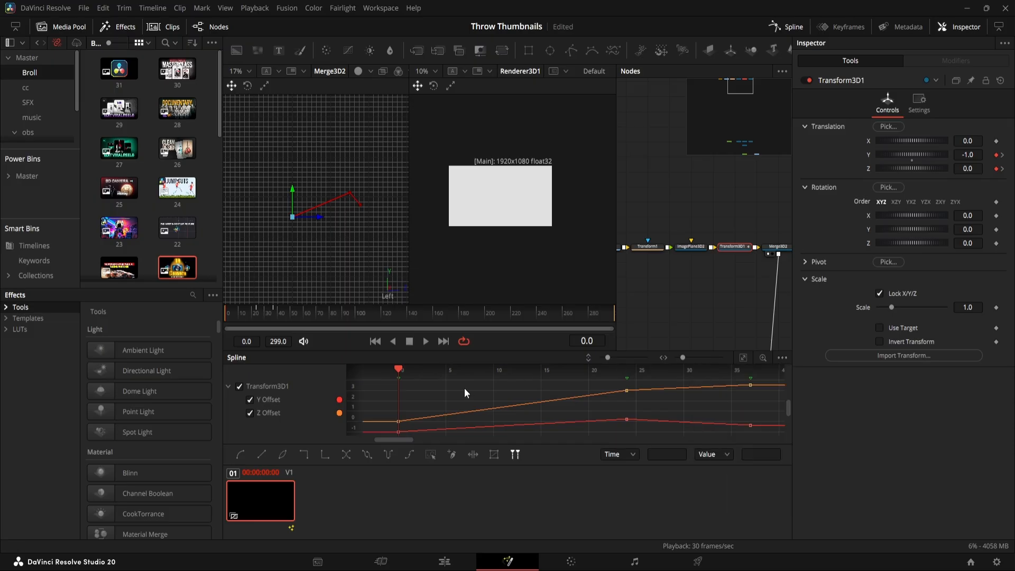
pyautogui.hotkey('ctrl', 'a')
pyautogui.hotkey('shift', 's')
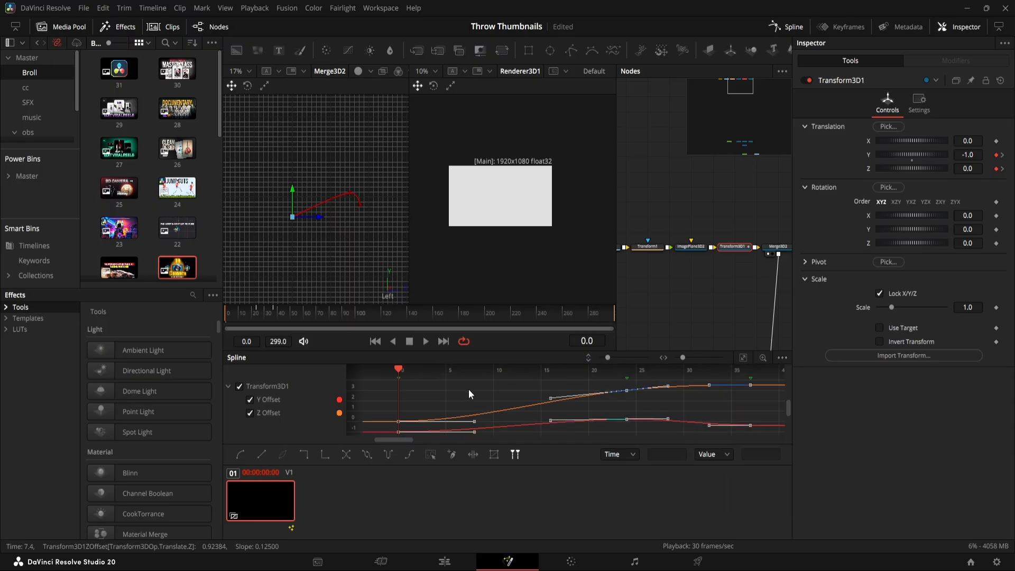
# Play back the smoothed thumbnail animation from frame 0 to review its motion
pyautogui.moveTo(269, 319); pyautogui.dragTo(167, 319)
pyautogui.click(690, 295)
pyautogui.press('space')
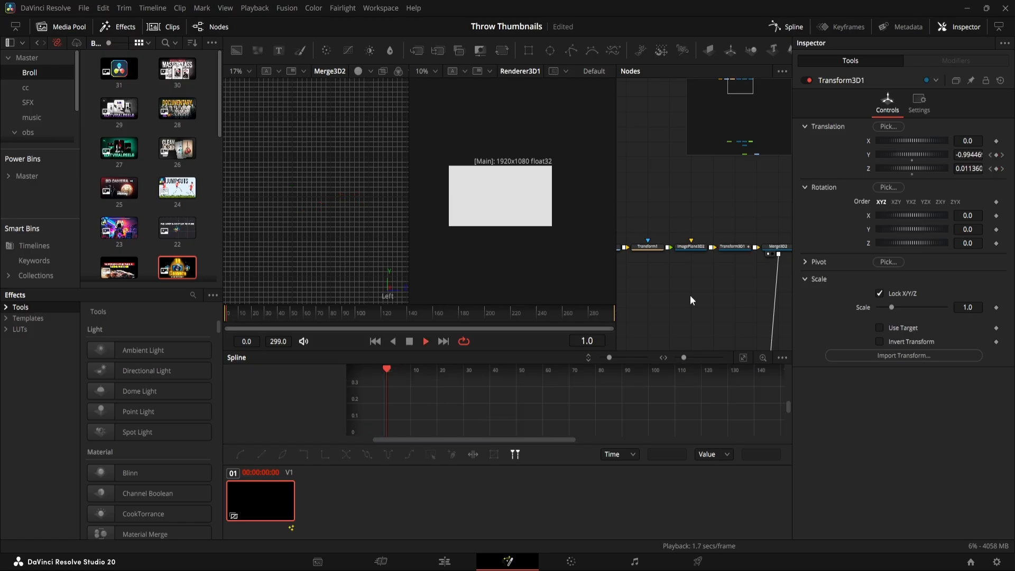
pyautogui.moveTo(369, 311); pyautogui.dragTo(172, 319)
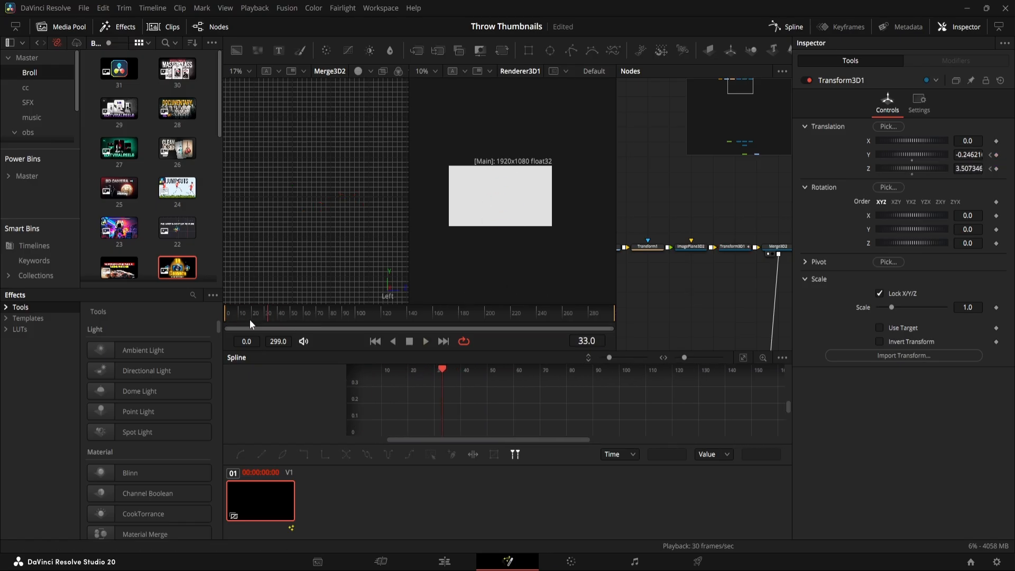
pyautogui.press('space')
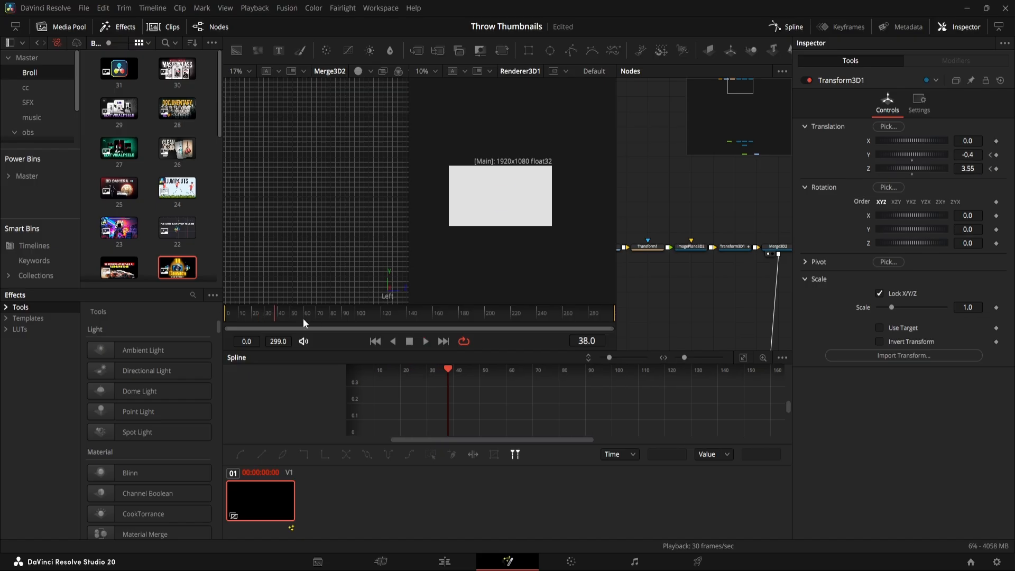
# Return to frame 0 and raise the Z translation of Transform3D1 to 2.4
pyautogui.moveTo(303, 318); pyautogui.dragTo(217, 324)
pyautogui.click(734, 247)
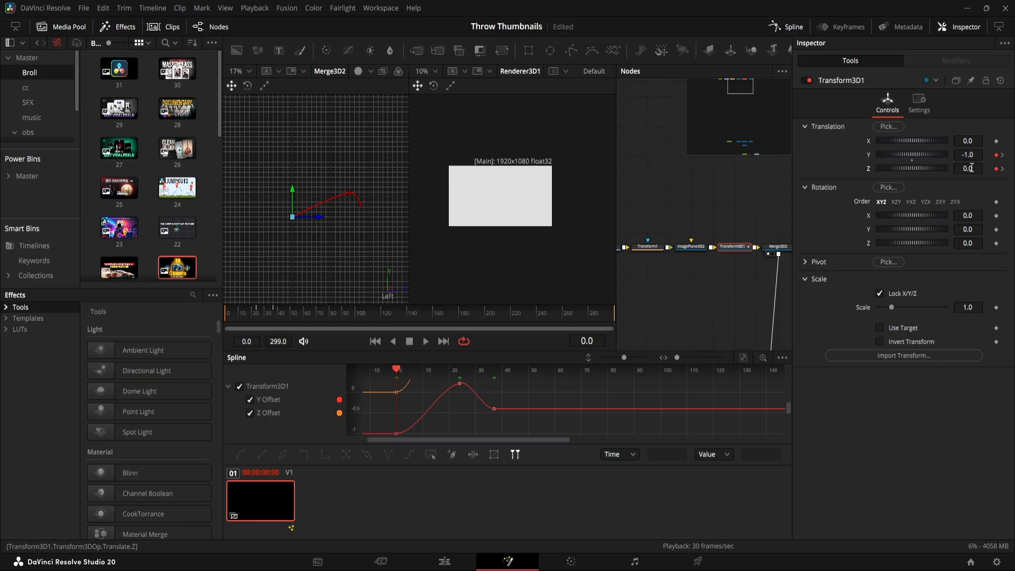
pyautogui.moveTo(972, 168); pyautogui.dragTo(1014, 167)
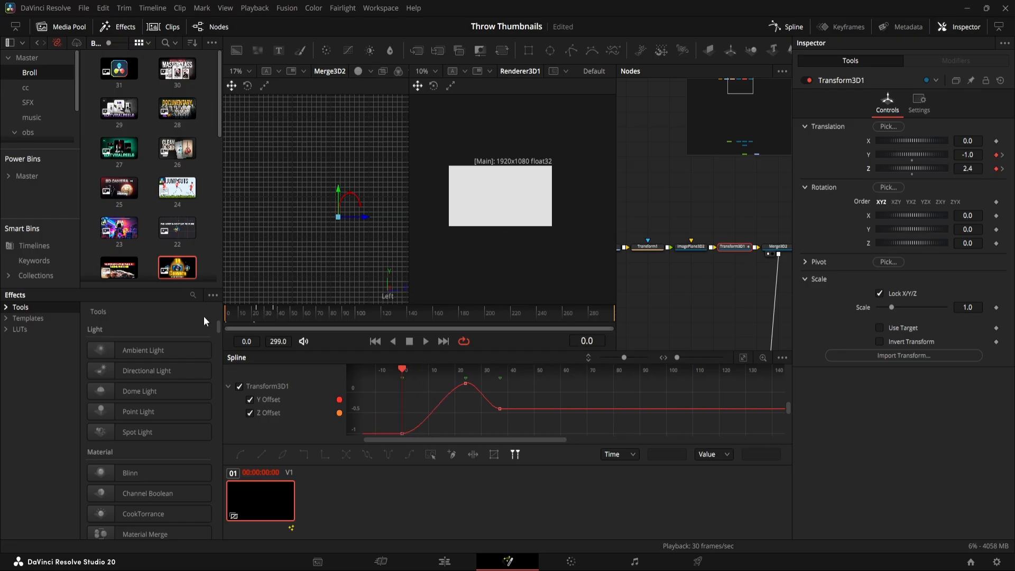
# Replay the throw from frame 0 and check the thumbnail's new start depth in an enlarged render view
pyautogui.click(687, 307)
pyautogui.press('space')
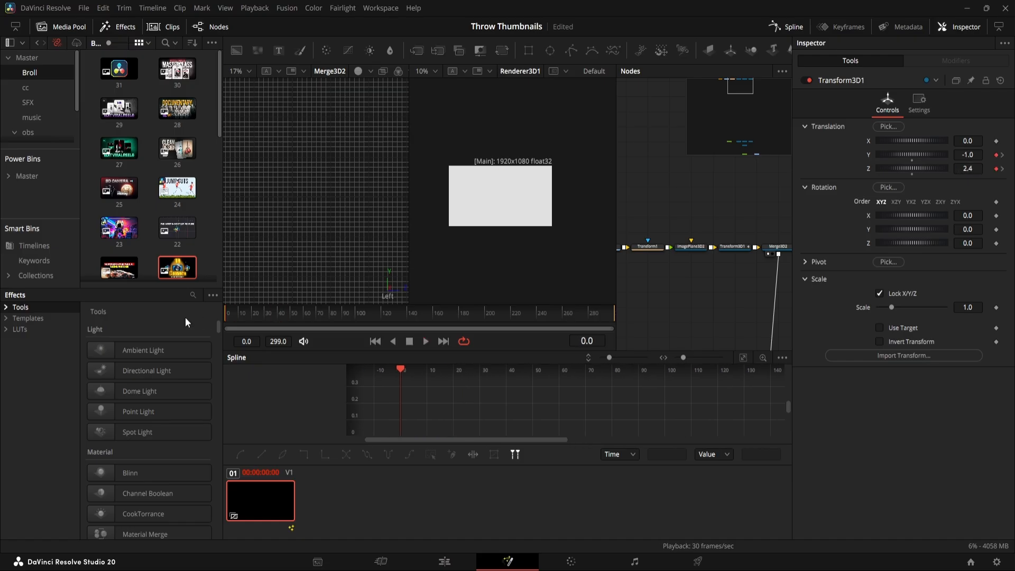
pyautogui.press('space')
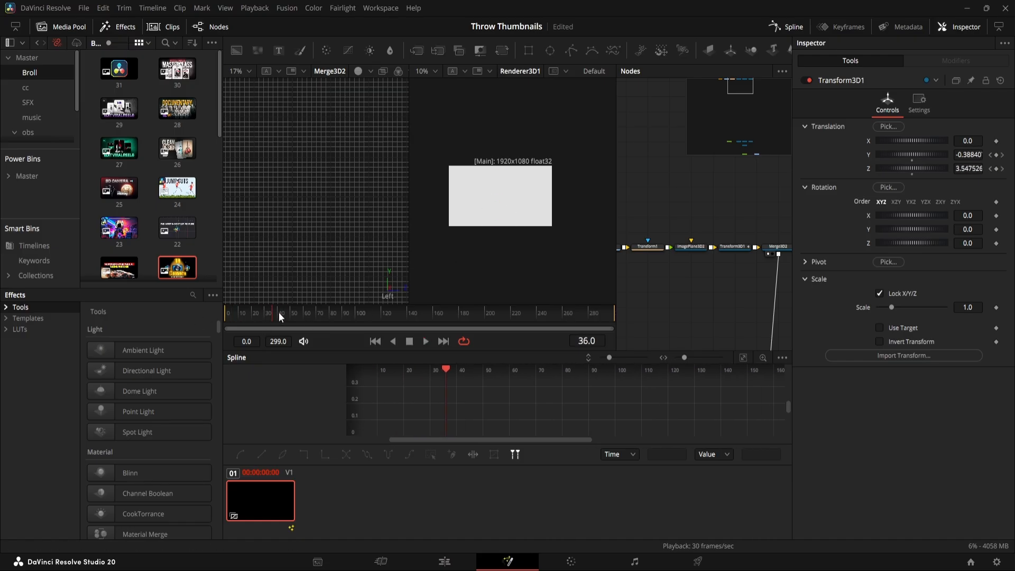
pyautogui.moveTo(278, 312); pyautogui.dragTo(224, 312)
pyautogui.scroll(1, 518, 199)
pyautogui.press('space')
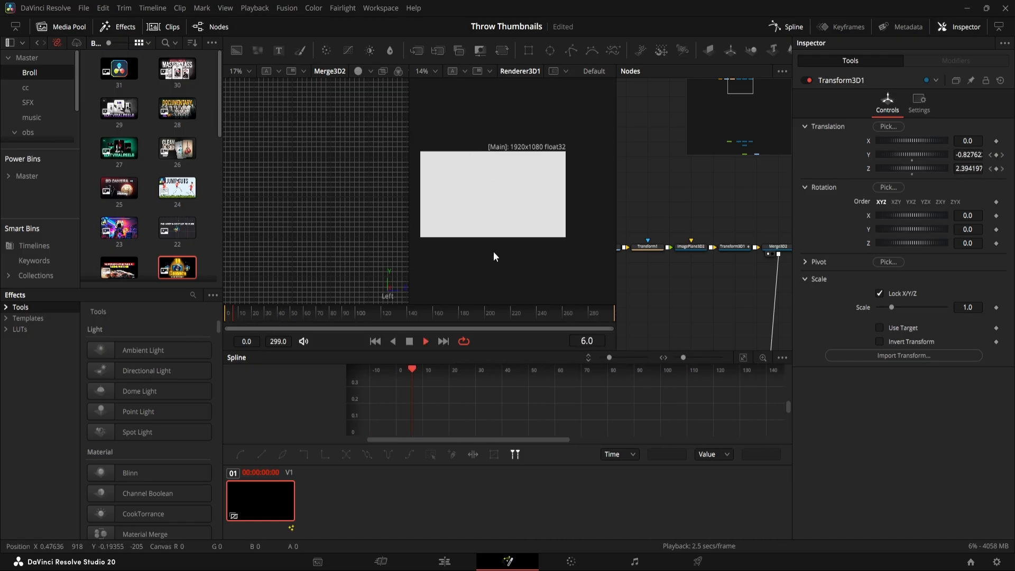
pyautogui.press('space')
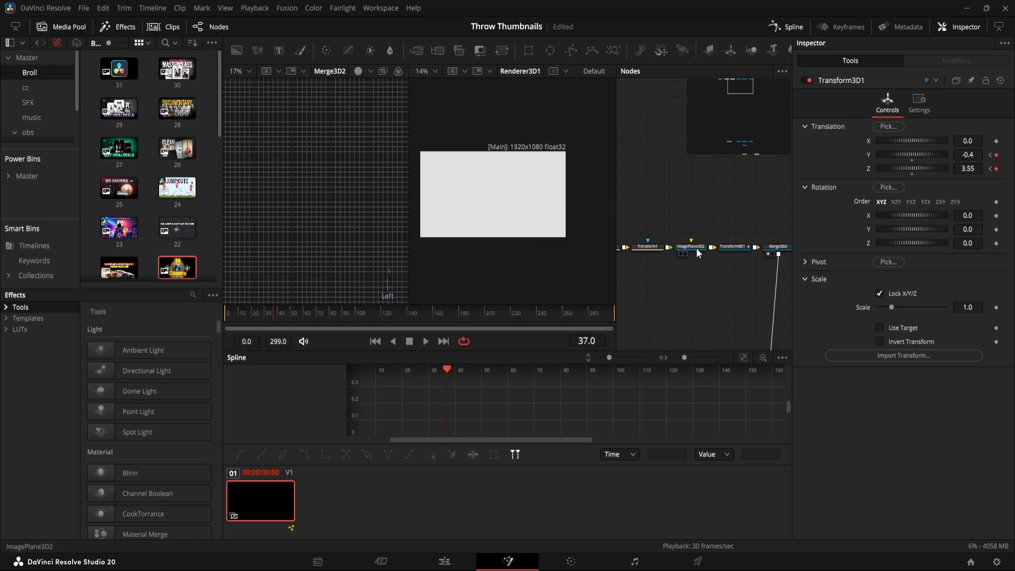
# Examine the full Y and Z curves of Transform3D1 and watch the throw's timing again from frame 0
pyautogui.click(736, 246)
pyautogui.click(744, 357)
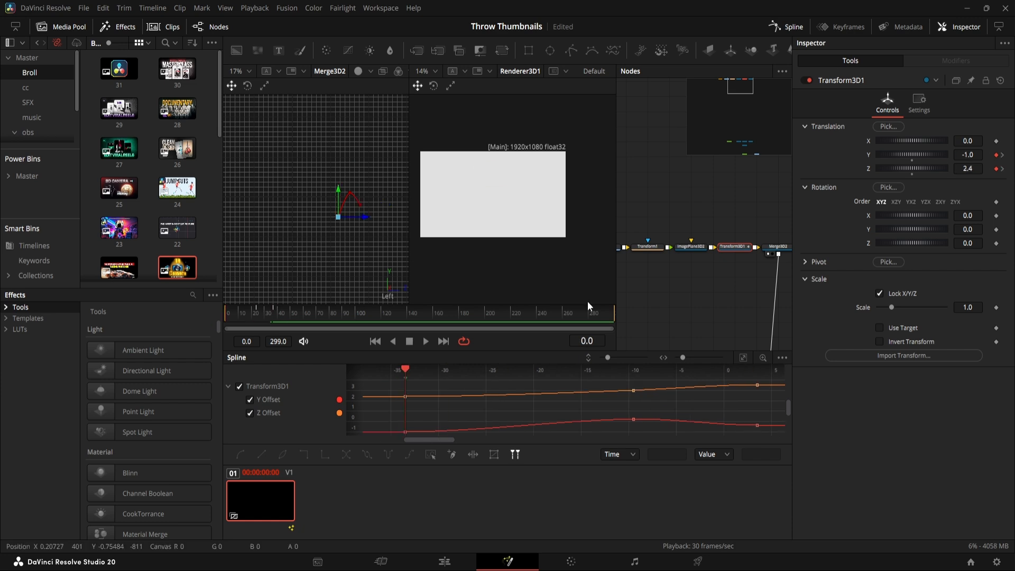
pyautogui.click(720, 290)
pyautogui.press('space')
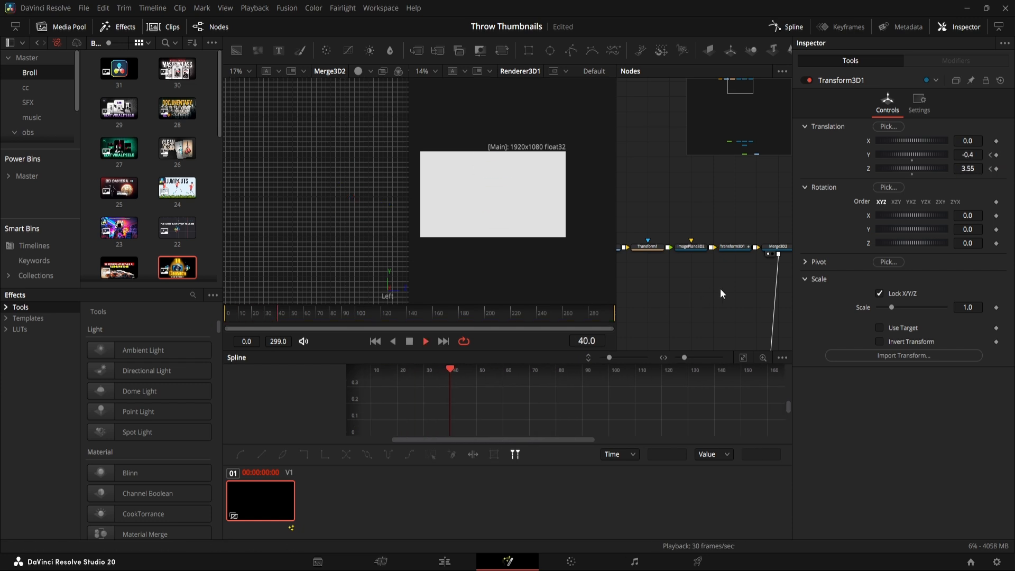
pyautogui.moveTo(308, 315); pyautogui.dragTo(216, 324)
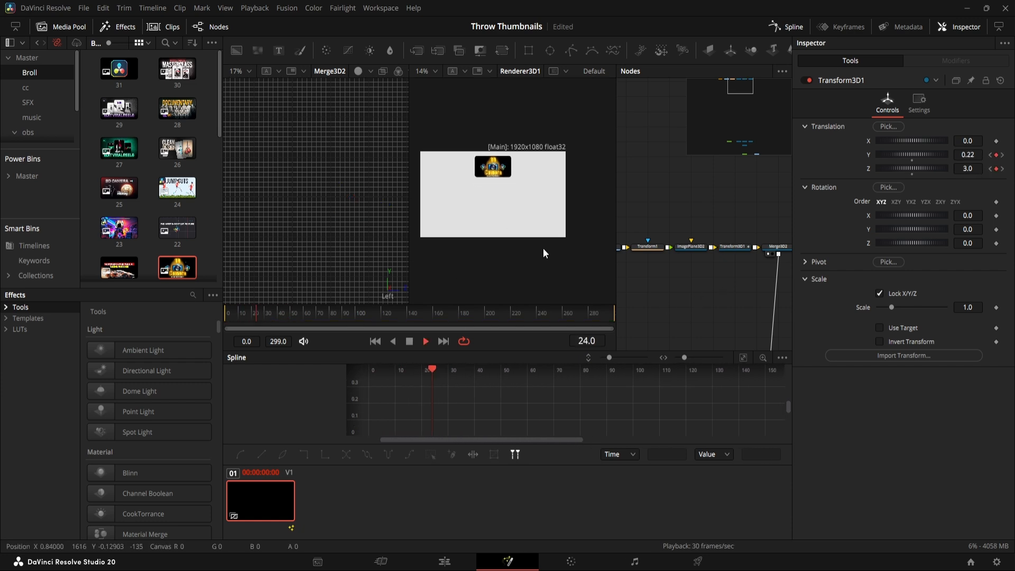
pyautogui.moveTo(281, 320); pyautogui.dragTo(150, 324)
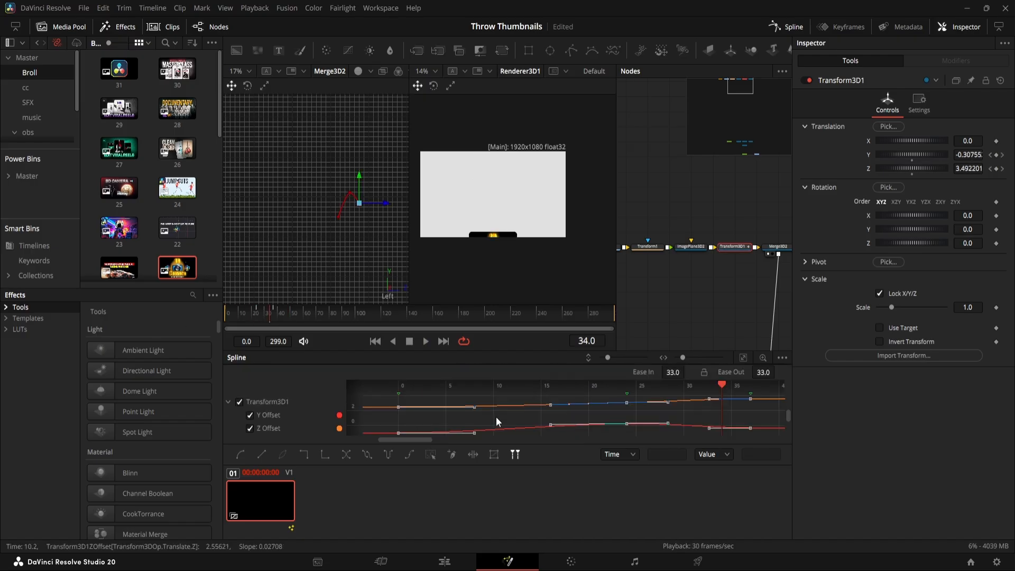
# Set the easing of all Transform3D1 keyframes to Ease In 60 and Ease Out 40
pyautogui.click(513, 420)
pyautogui.press('t')
pyautogui.press('Delete')
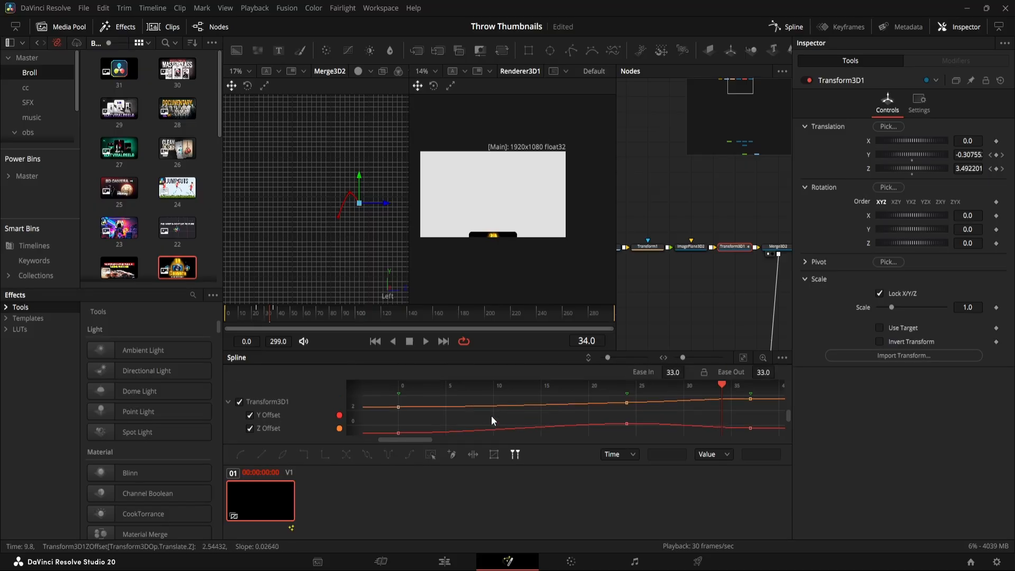
pyautogui.hotkey('ctrl', 'z')
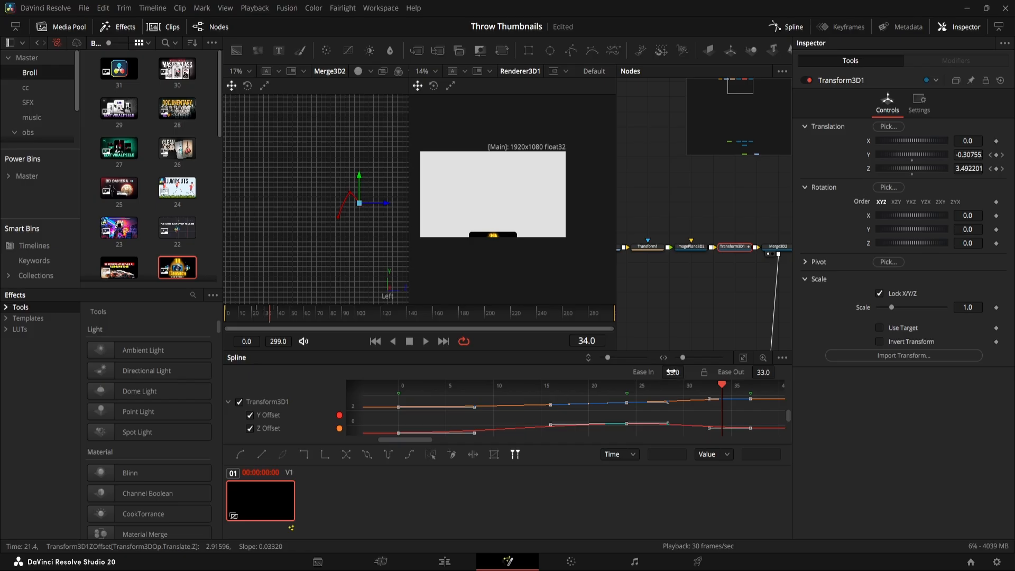
pyautogui.click(672, 372)
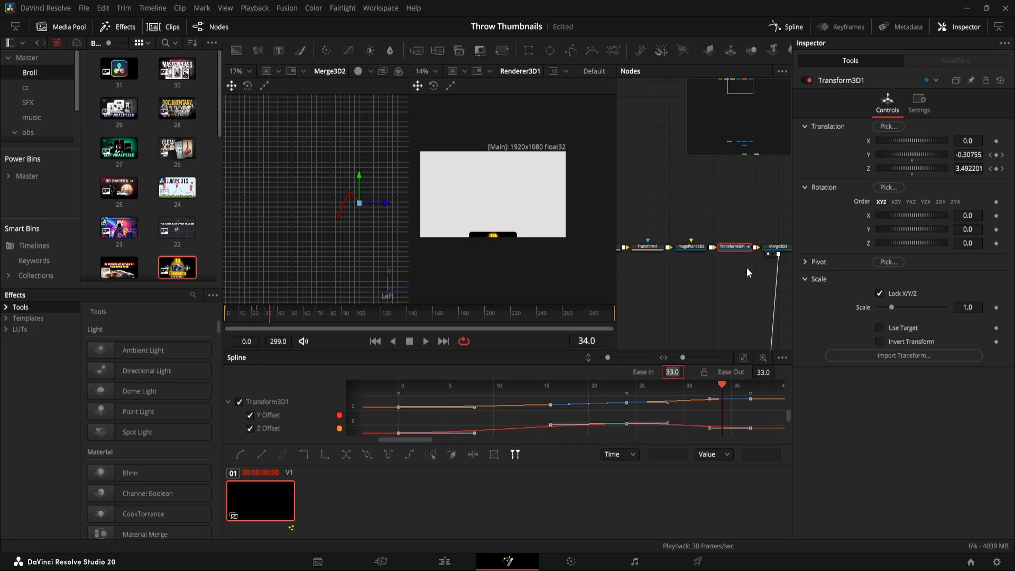
pyautogui.write('60')
pyautogui.press('Return')
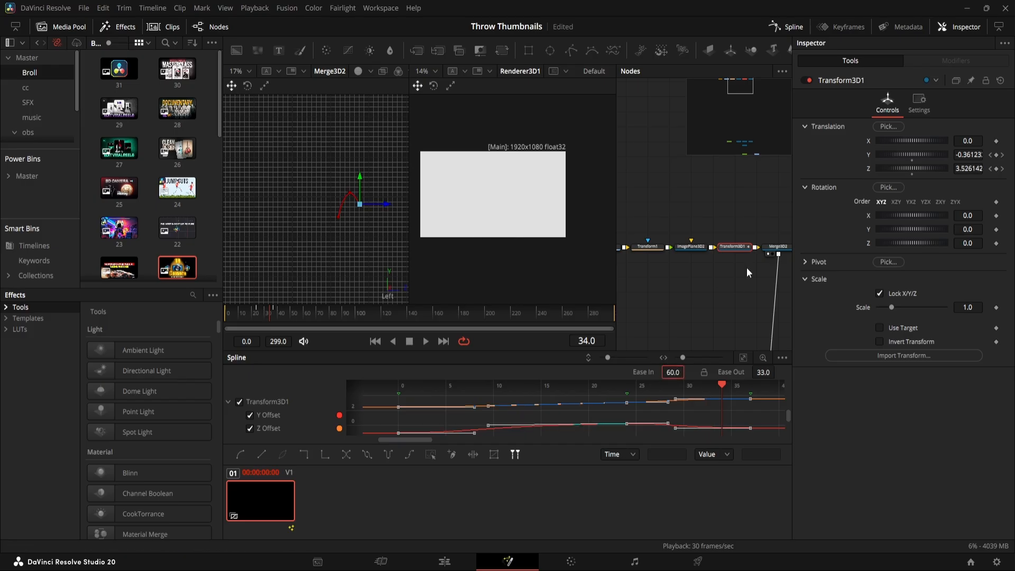
pyautogui.click(767, 373)
pyautogui.write('40')
pyautogui.press('Return')
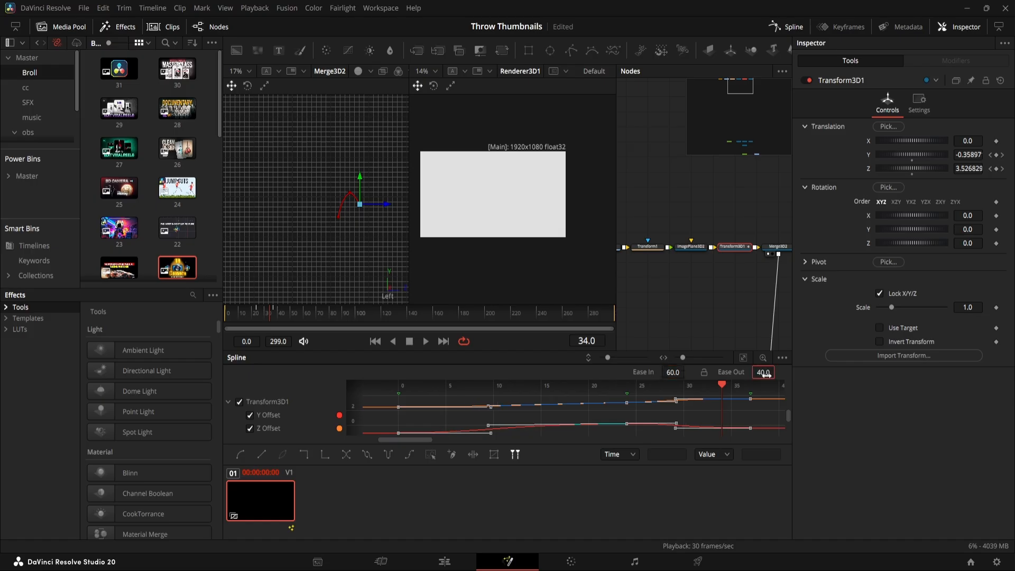
# Return to frame 0 and examine the Transform3D1 motion with the new easing
pyautogui.click(687, 319)
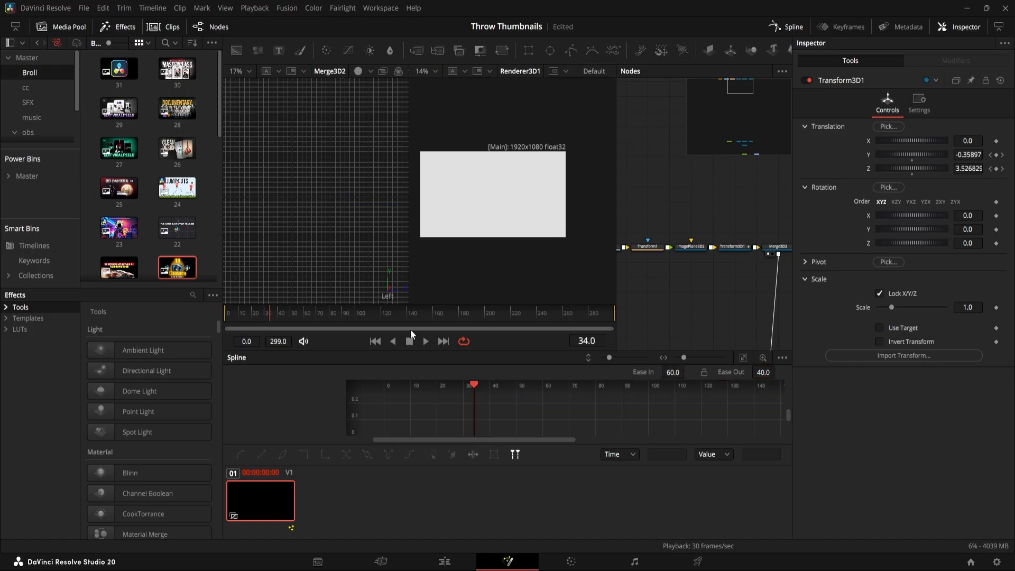
pyautogui.click(376, 342)
pyautogui.click(735, 251)
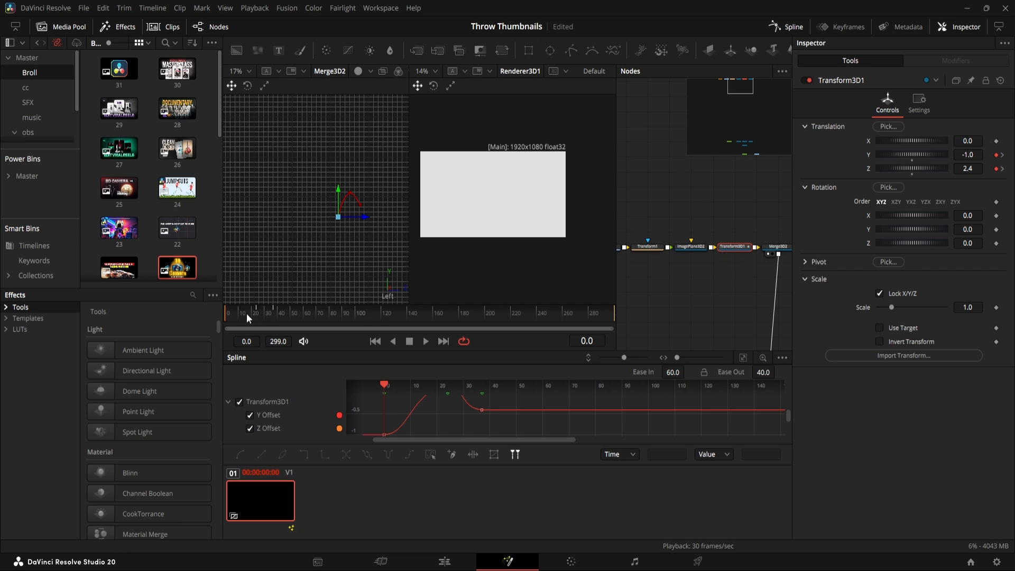
pyautogui.click(716, 278)
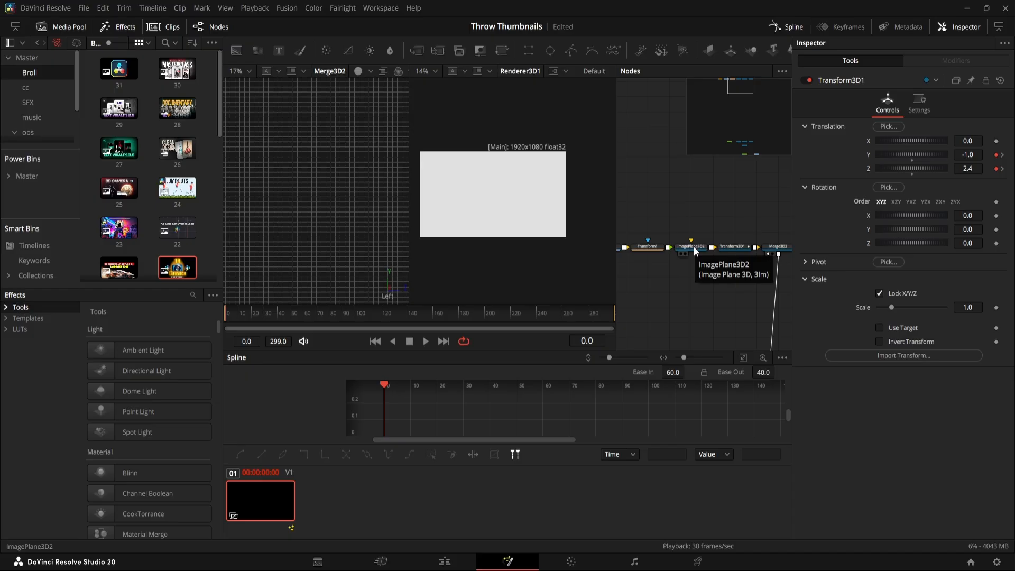
# Show the transform settings of ImagePlane3D2 and scrub to frame 28, where the thumbnail is in view
pyautogui.click(694, 247)
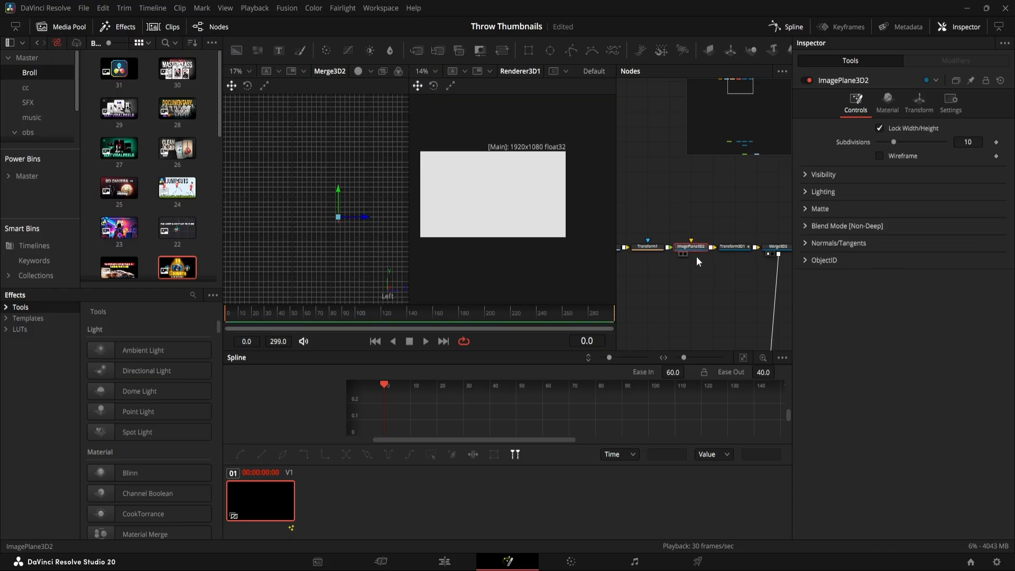
pyautogui.click(897, 97)
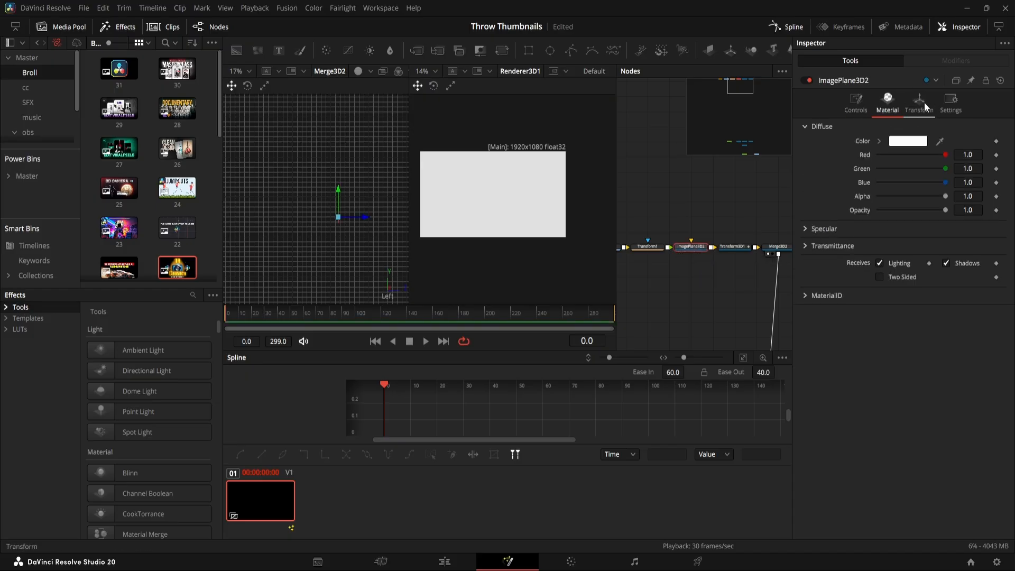
pyautogui.click(923, 102)
pyautogui.click(237, 316)
pyautogui.moveTo(237, 317); pyautogui.dragTo(262, 320)
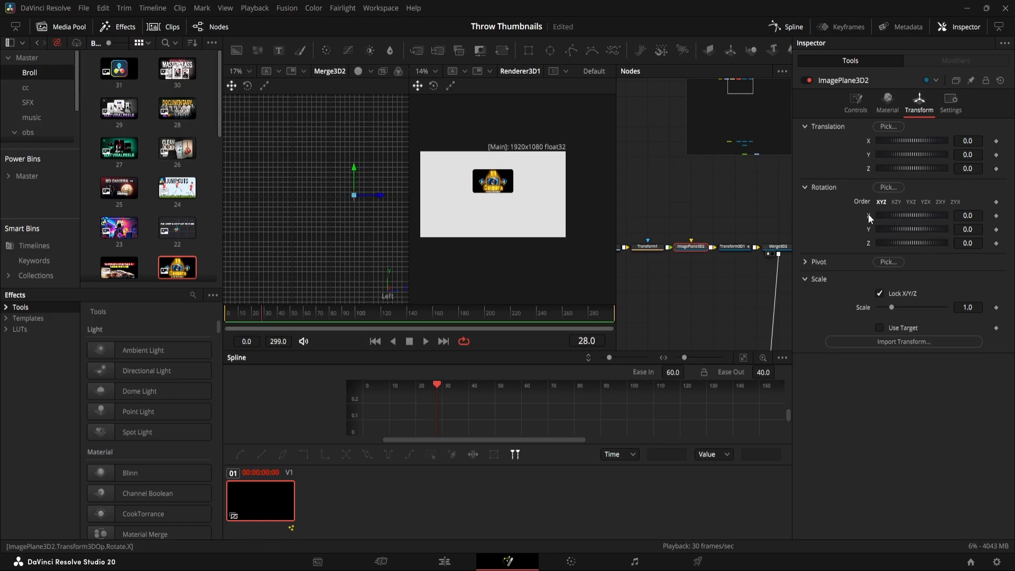
# Add a slider control named ValueX to ImagePlane3D2 on the 3D page, with a range of -1000 to 1000
pyautogui.rightClick(696, 251)
pyautogui.click(731, 475)
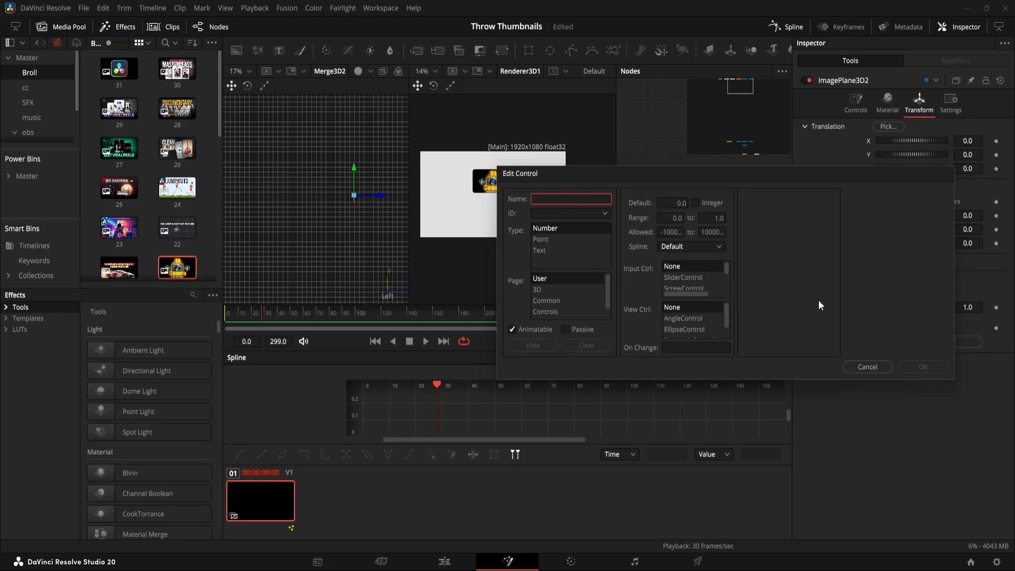
pyautogui.write('ValueX')
pyautogui.click(537, 290)
pyautogui.click(680, 218)
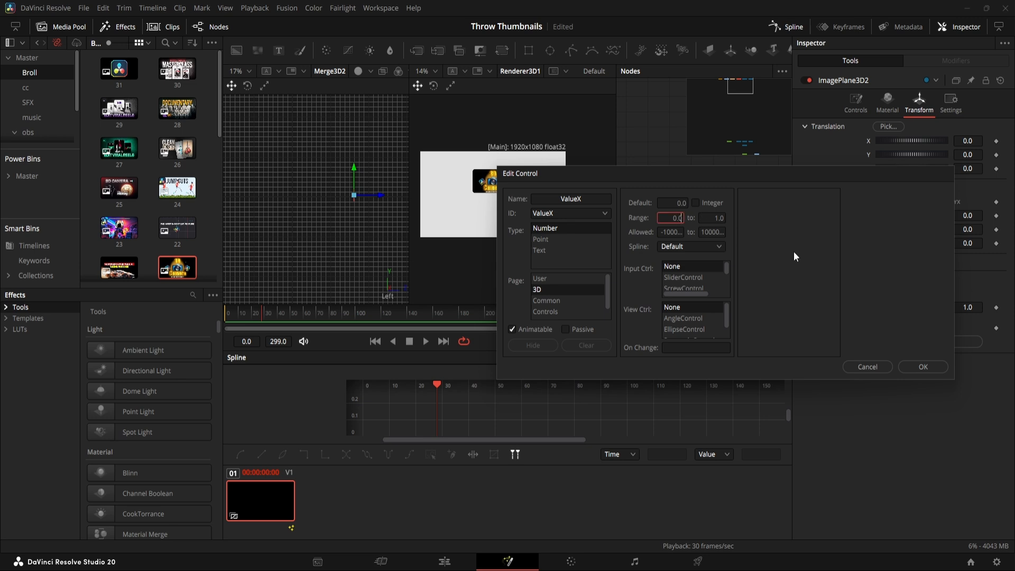
pyautogui.press('BackSpace')
pyautogui.press('BackSpace')
pyautogui.press('BackSpace')
pyautogui.write('-1000')
pyautogui.press('Tab')
pyautogui.write('1000')
pyautogui.click(682, 277)
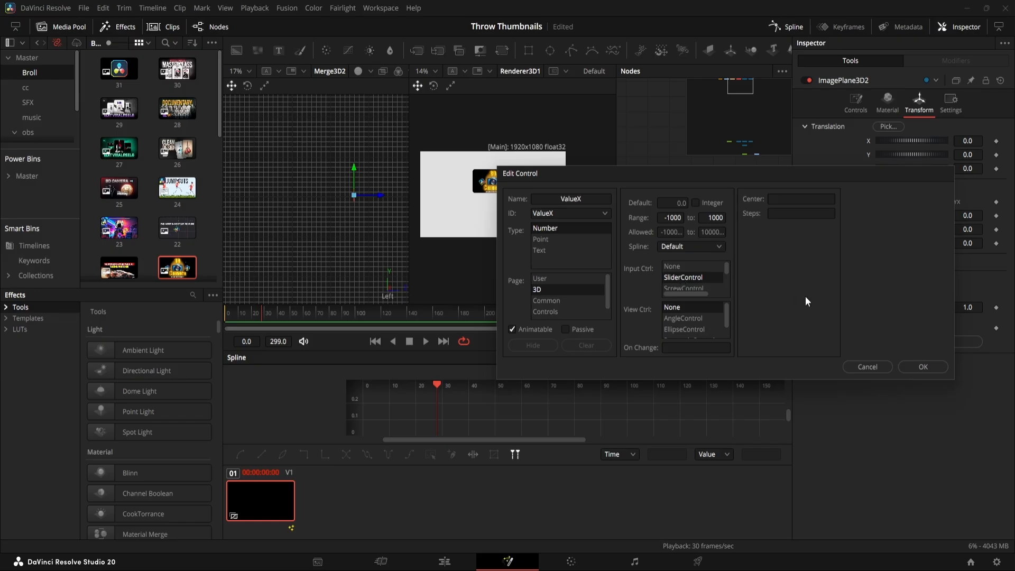
pyautogui.click(923, 367)
# Add a slider control named ValueY to ImagePlane3D2 on the 3D page, ranging from -1000 to 1000
pyautogui.rightClick(693, 246)
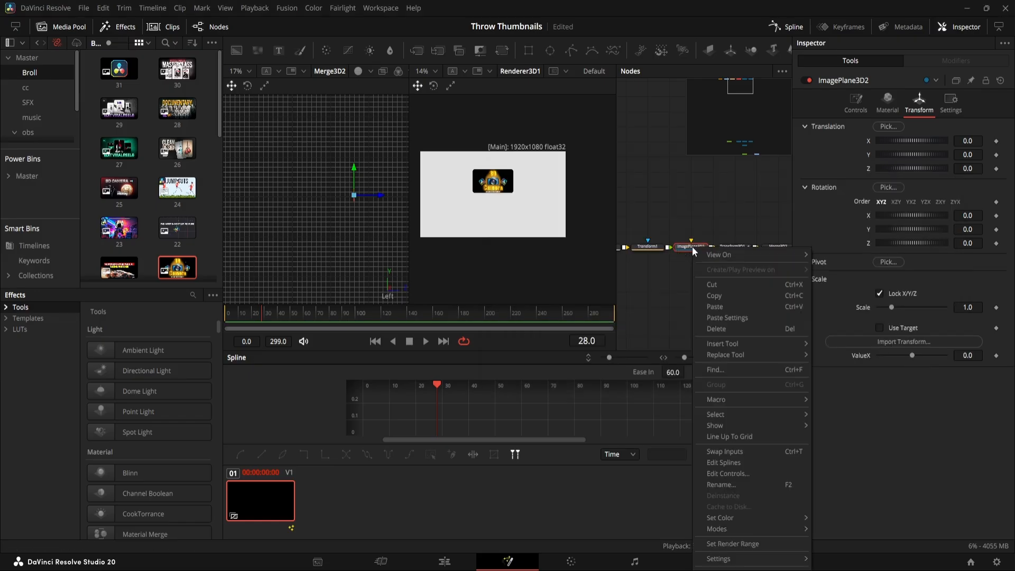
pyautogui.click(736, 474)
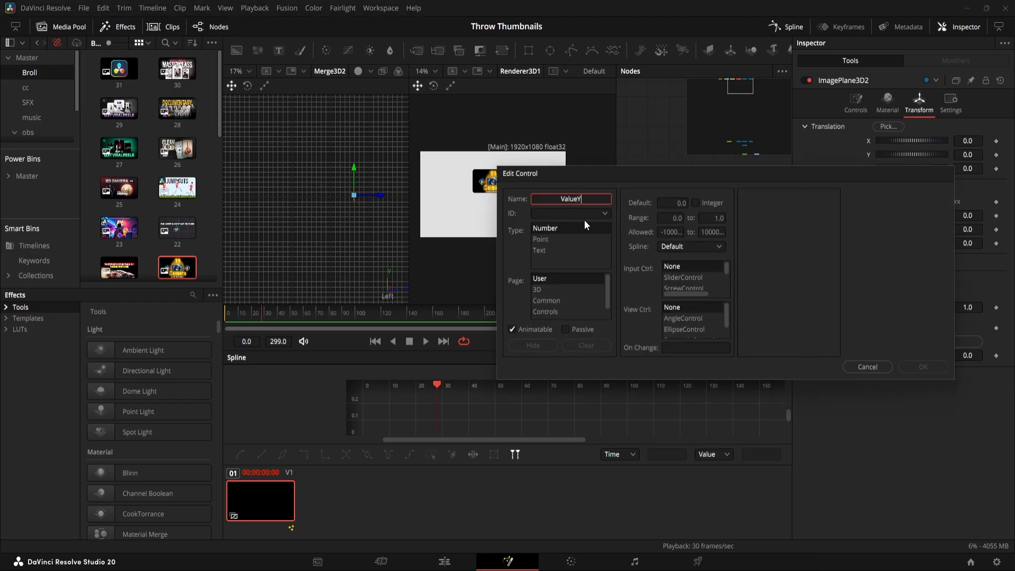
pyautogui.click(587, 288)
pyautogui.doubleClick(676, 216)
pyautogui.write('-1000')
pyautogui.press('Tab')
pyautogui.write('100')
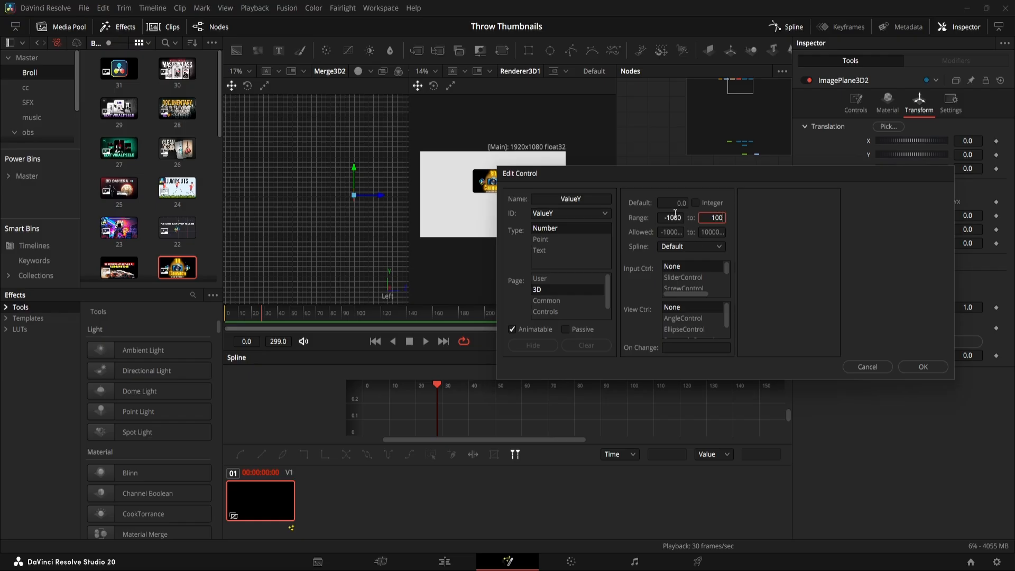
pyautogui.write('0')
pyautogui.click(683, 277)
pyautogui.click(921, 367)
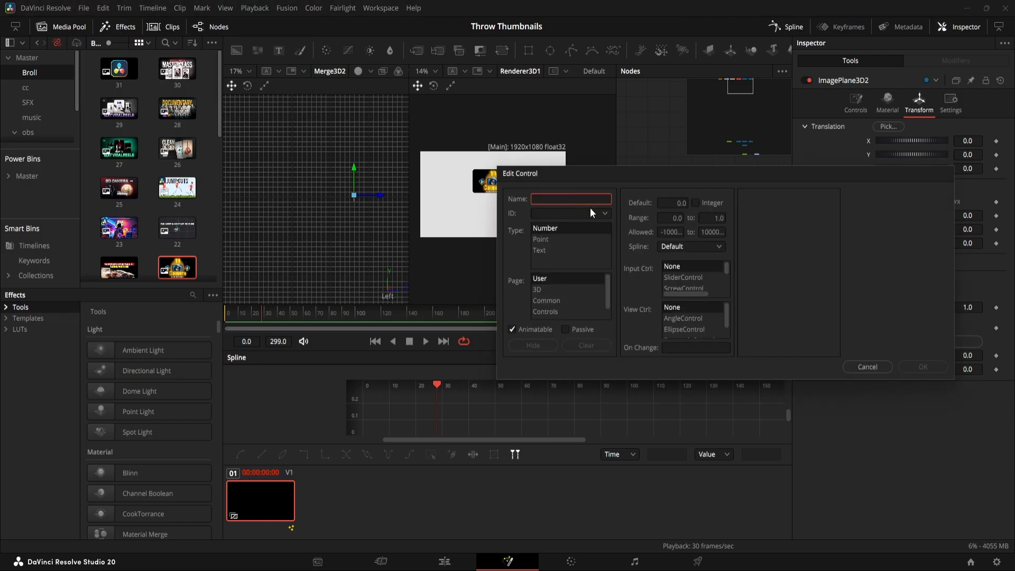
# Add a third slider control named ValueZ on the 3D page, with a range of -1000 to 1000
pyautogui.write('ValueZ')
pyautogui.click(542, 289)
pyautogui.click(676, 218)
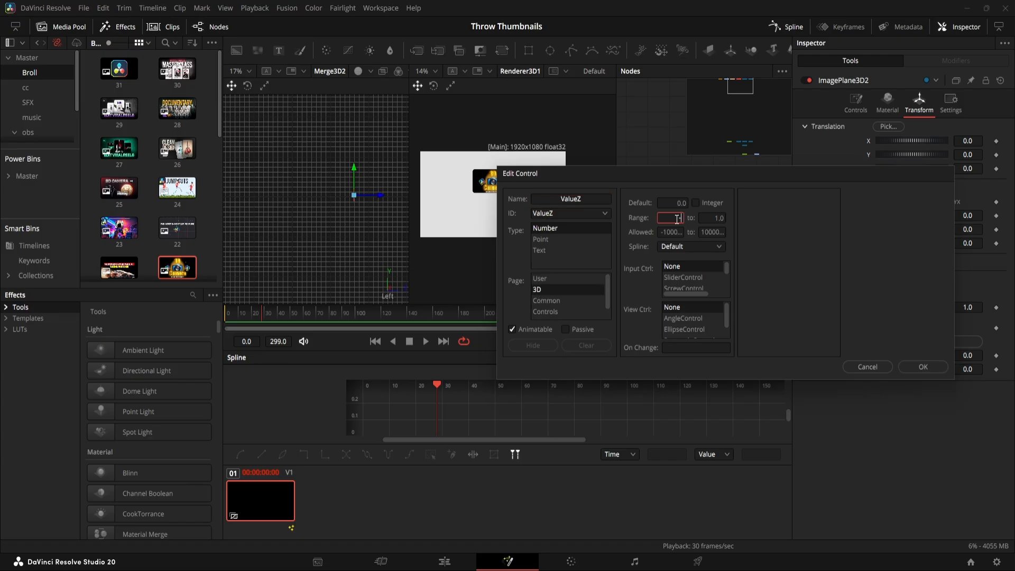
pyautogui.write('-1000')
pyautogui.press('Tab')
pyautogui.write('1000')
pyautogui.click(688, 278)
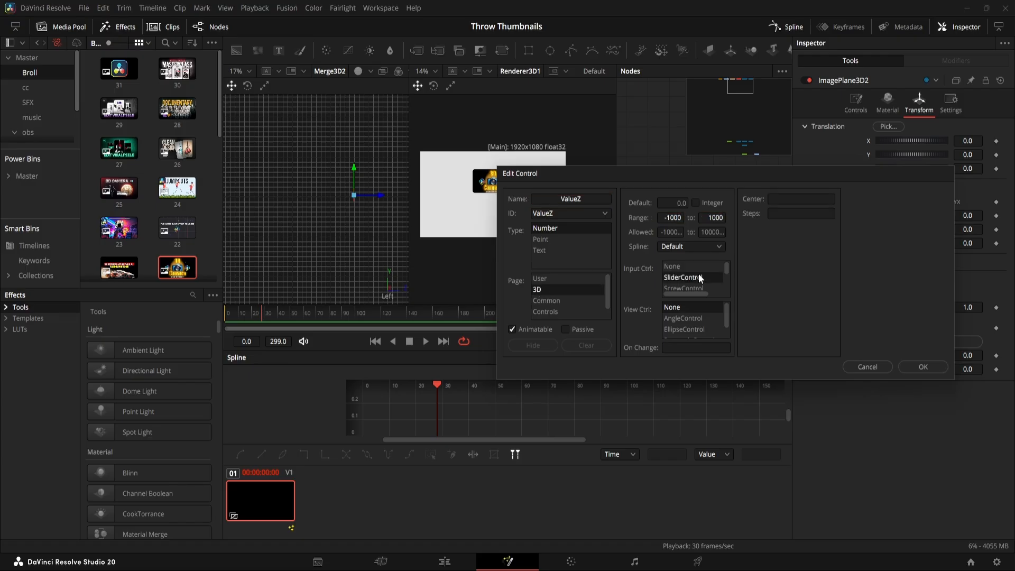
pyautogui.click(921, 365)
# Try out the ValueX slider and reset it
pyautogui.moveTo(911, 354); pyautogui.dragTo(935, 359)
pyautogui.doubleClick(866, 356)
pyautogui.hotkey('ctrl', 'z')
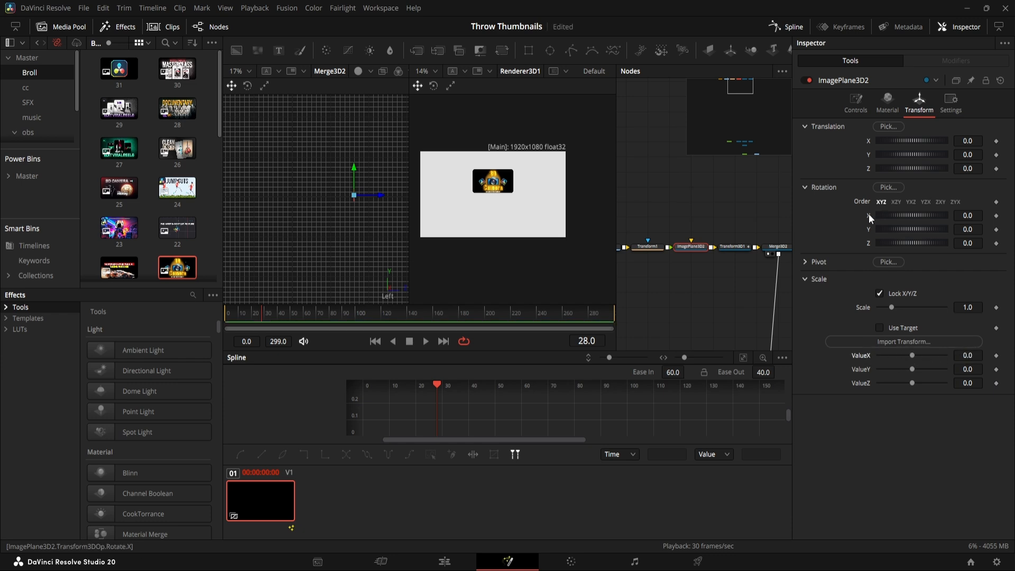
# Enable expressions on the X, Y and Z rotation of ImagePlane3D2
pyautogui.rightClick(868, 213)
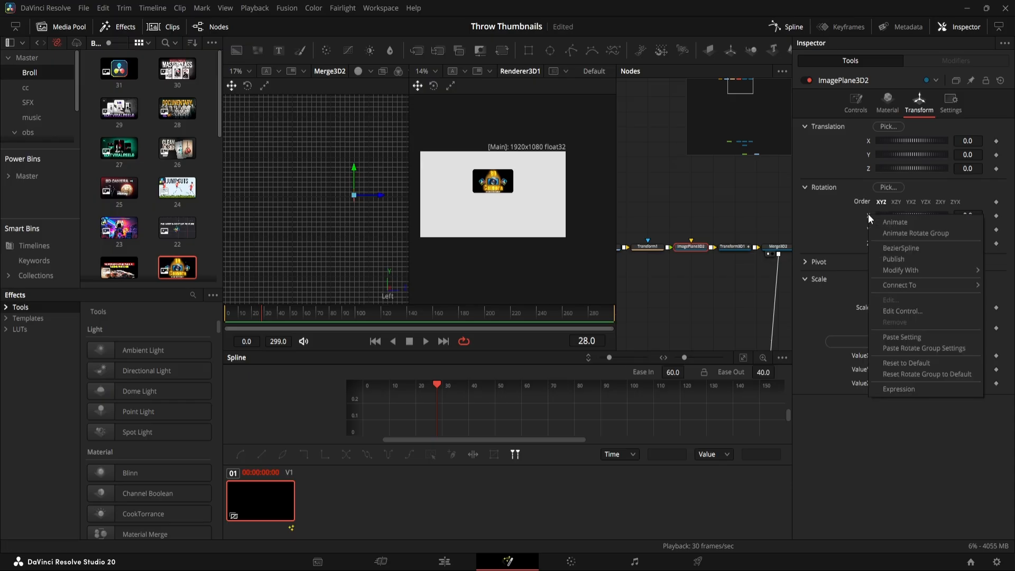
pyautogui.click(902, 389)
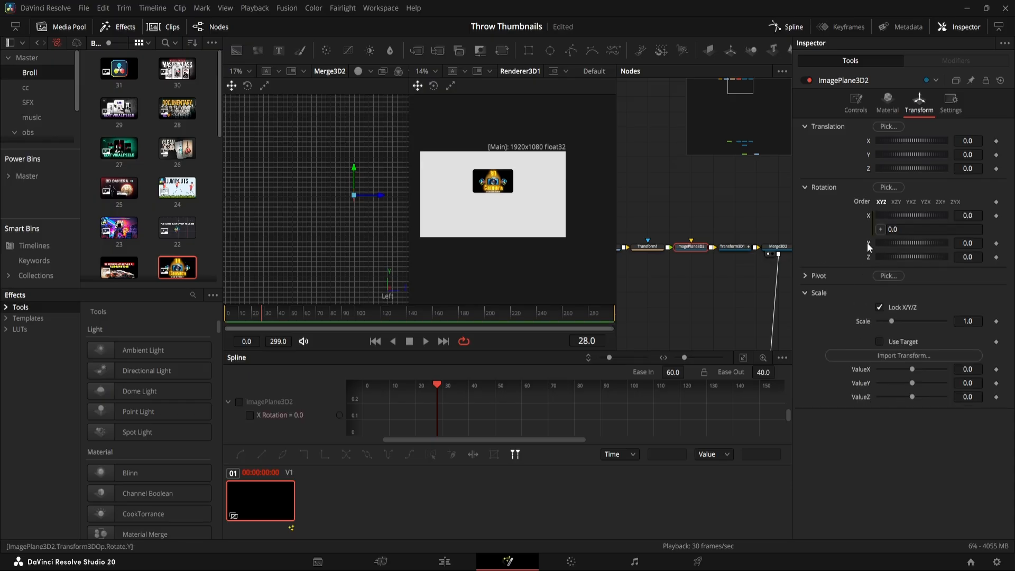
pyautogui.rightClick(867, 242)
pyautogui.click(899, 417)
pyautogui.rightClick(869, 271)
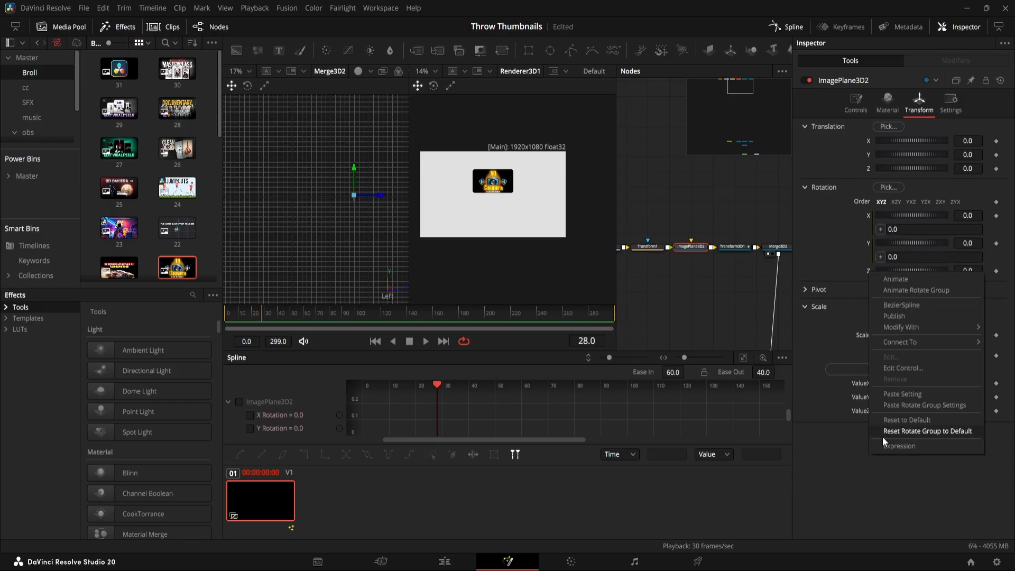
pyautogui.click(894, 446)
# Link the X, Y and Z rotation expressions to the ValueX, ValueY and ValueZ controls respectively
pyautogui.moveTo(881, 229); pyautogui.dragTo(862, 397)
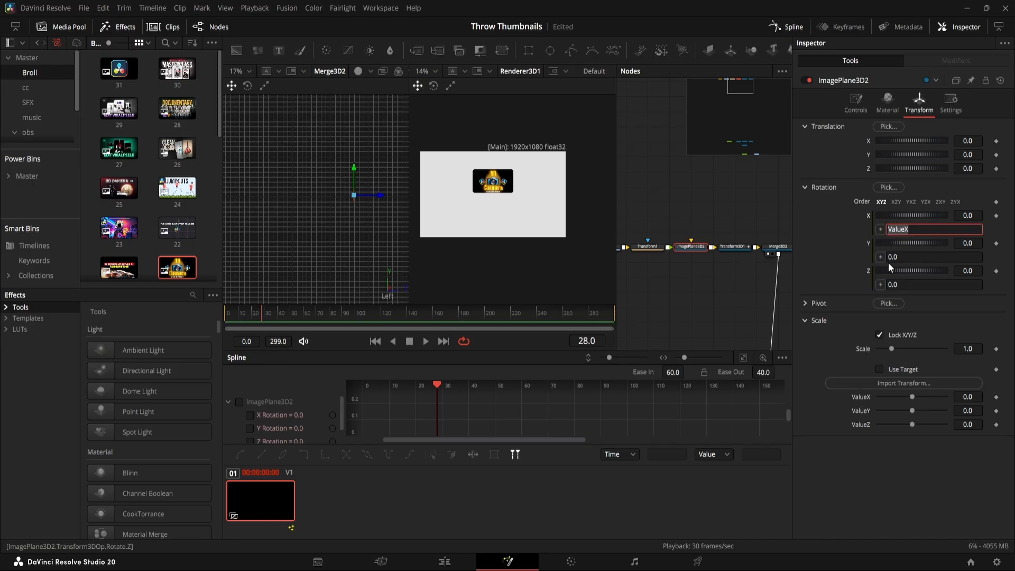
pyautogui.moveTo(881, 257); pyautogui.dragTo(863, 411)
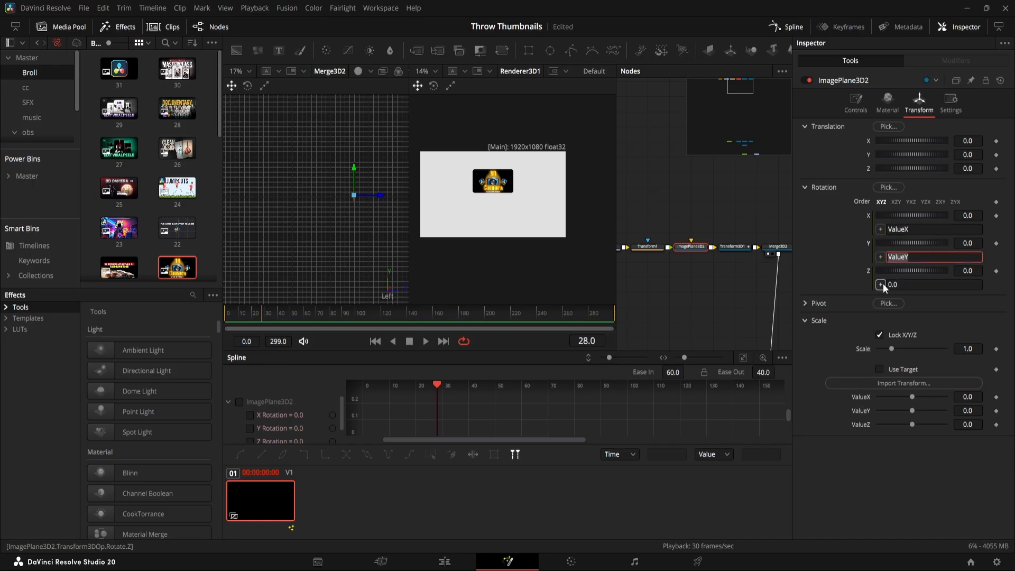
pyautogui.moveTo(882, 283); pyautogui.dragTo(866, 426)
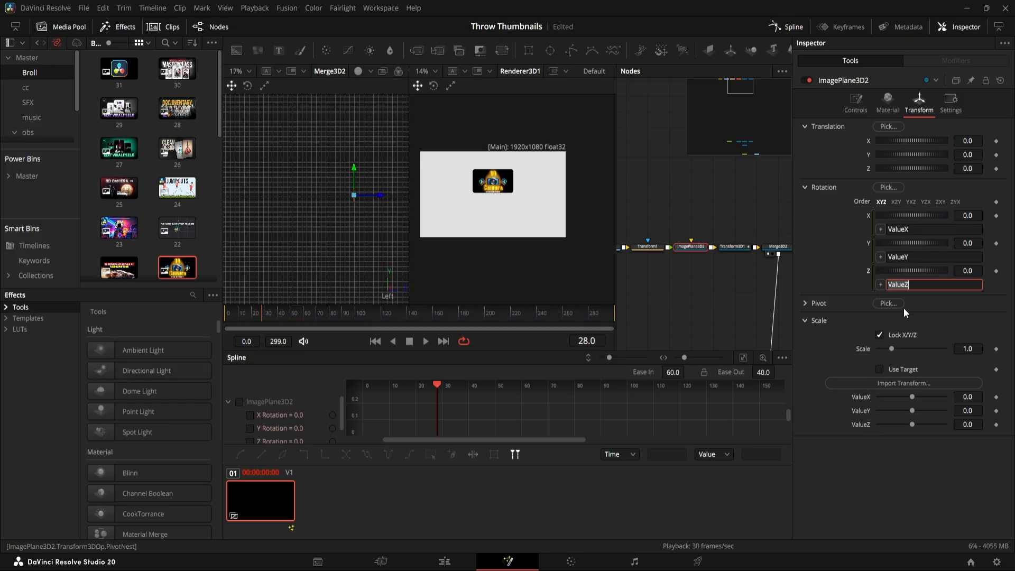
pyautogui.click(917, 284)
# Change the X rotation expression to time*1+ValueX
pyautogui.click(919, 230)
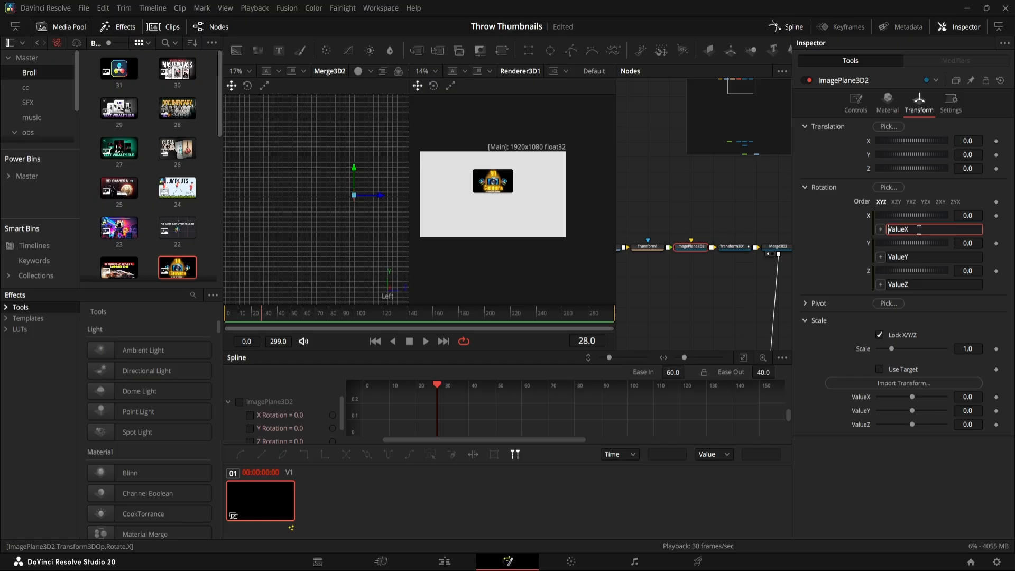
pyautogui.write('Time')
pyautogui.press('BackSpace')
pyautogui.press('BackSpace')
pyautogui.press('BackSpace')
pyautogui.press('BackSpace')
pyautogui.write('time*1+')
pyautogui.press('Tab')
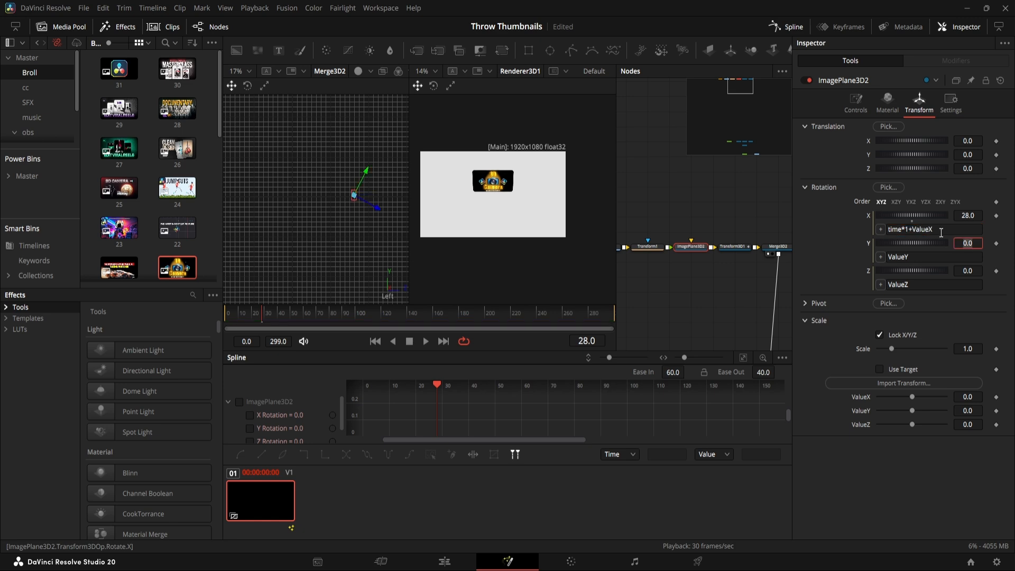
# Copy the time term to the other rotation axes, making them time*1+ValueY for Y and time*10+ValueZ for Z
pyautogui.doubleClick(921, 229)
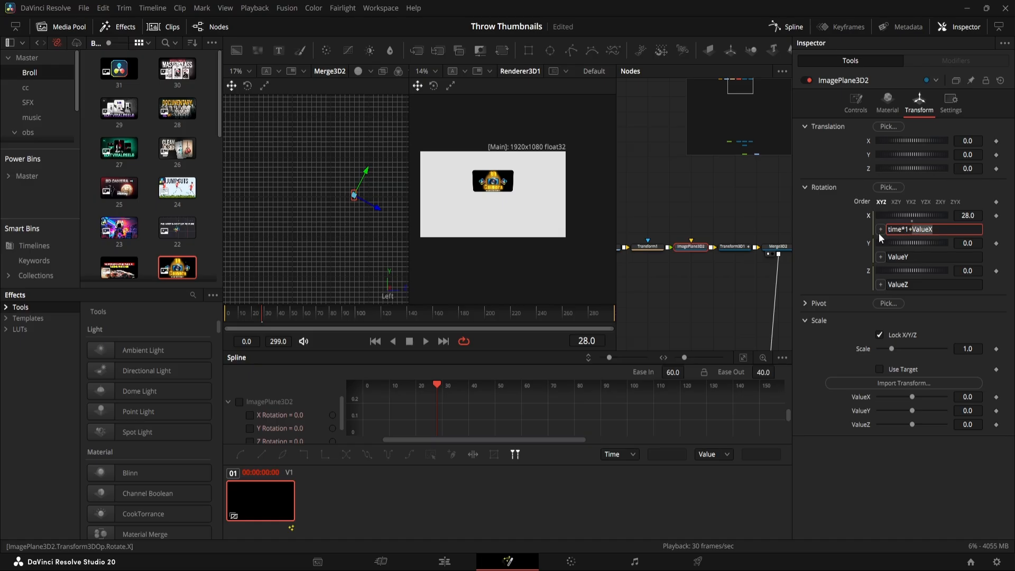
pyautogui.moveTo(913, 230); pyautogui.dragTo(887, 230)
pyautogui.hotkey('ctrl', 'c')
pyautogui.click(889, 257)
pyautogui.hotkey('ctrl', 'v')
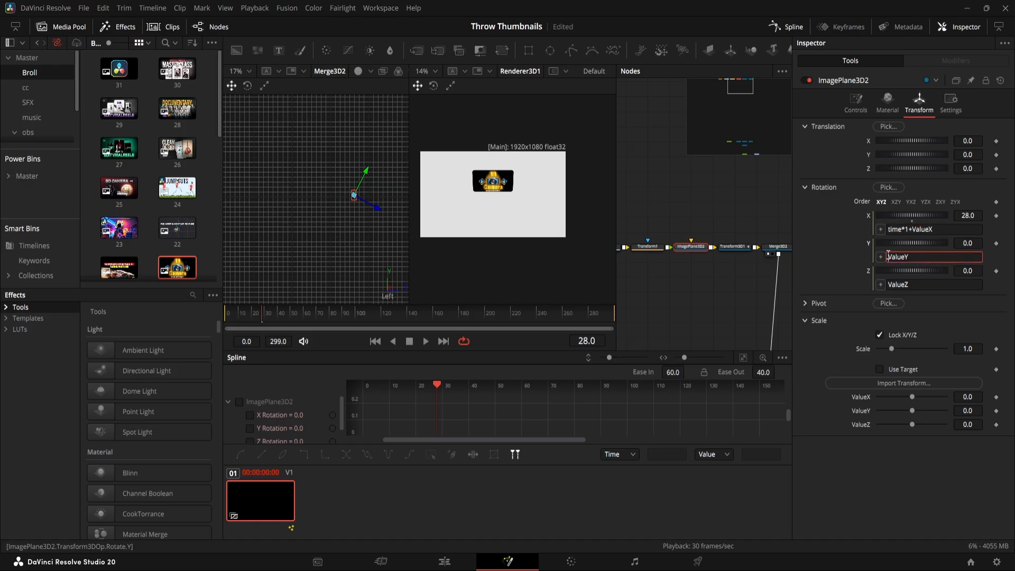
pyautogui.press('Return')
pyautogui.click(889, 285)
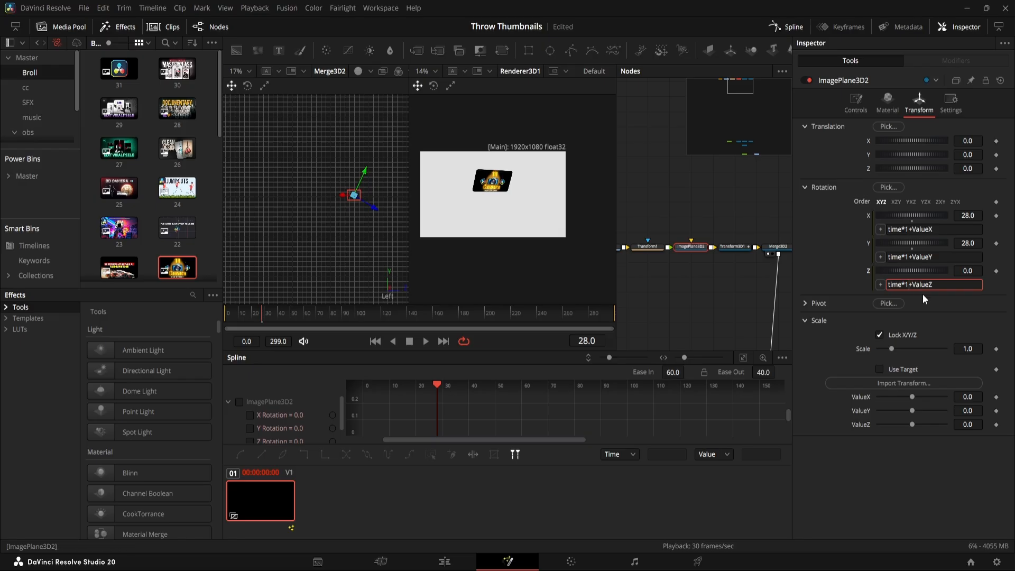
pyautogui.press('Tab')
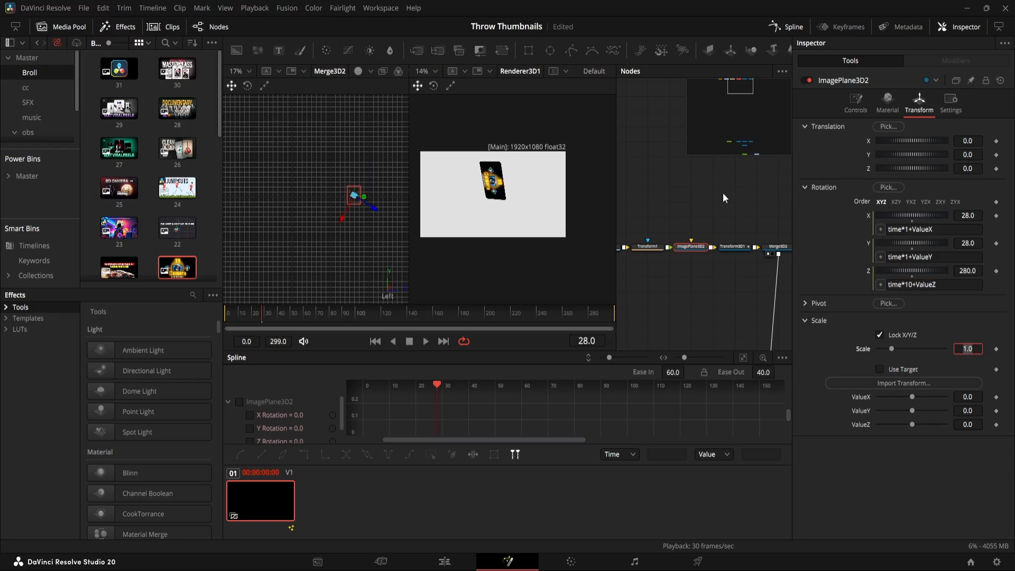
# Play the throw from frame 0 to examine the thumbnail's new spin, and return to the start
pyautogui.moveTo(260, 314); pyautogui.dragTo(212, 318)
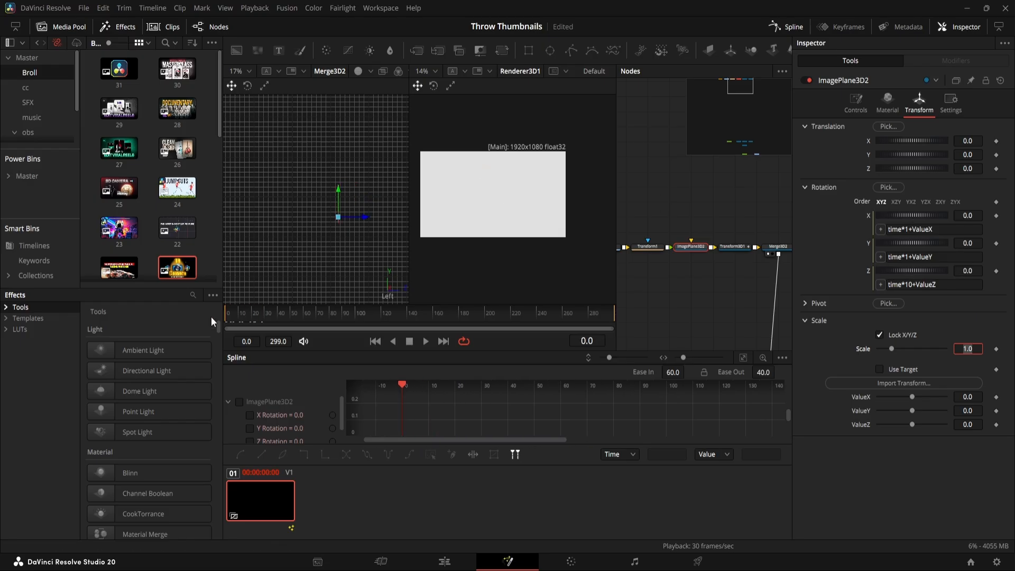
pyautogui.click(716, 300)
pyautogui.press('space')
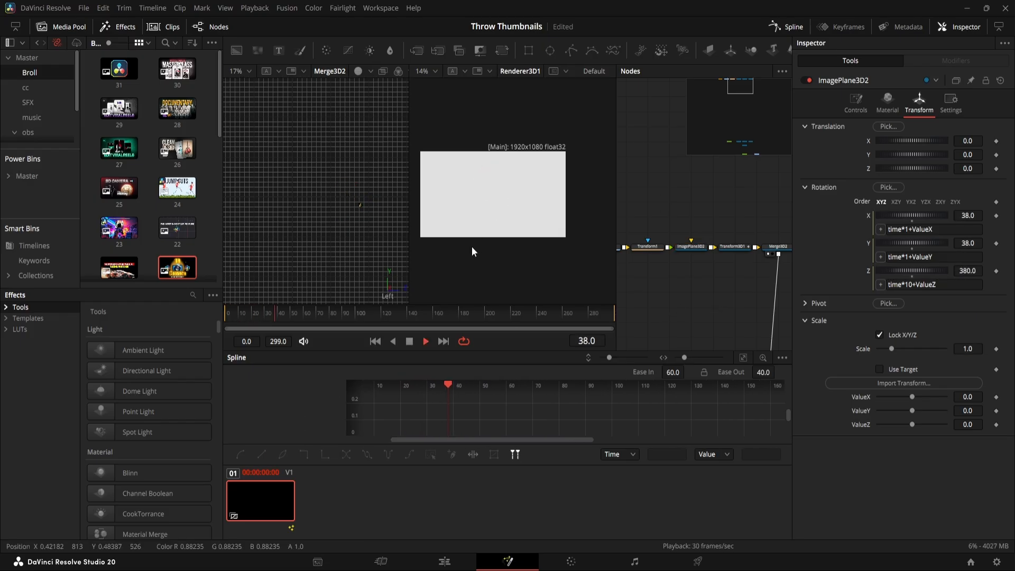
pyautogui.moveTo(299, 312); pyautogui.dragTo(189, 315)
pyautogui.press('space')
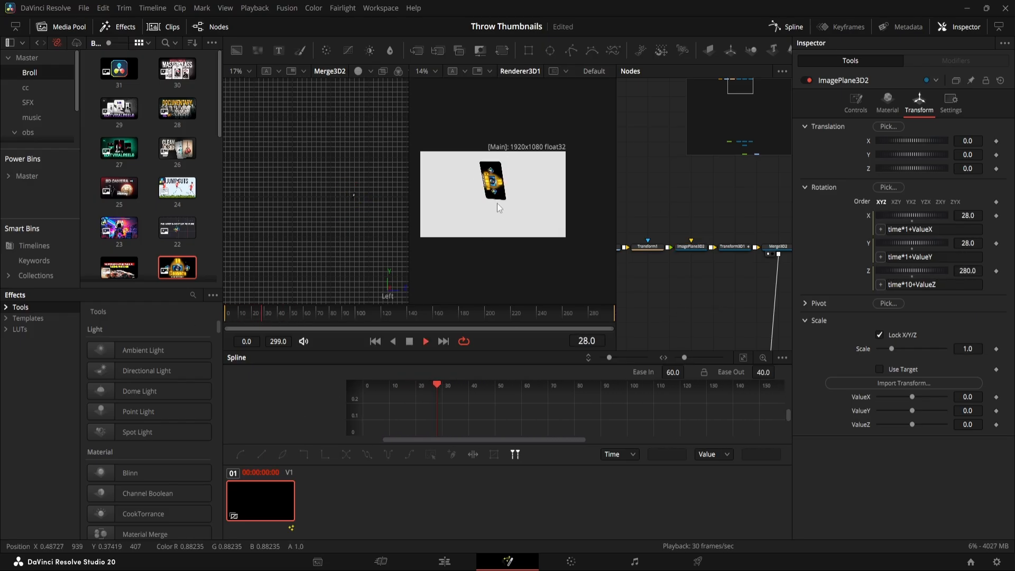
pyautogui.press('space')
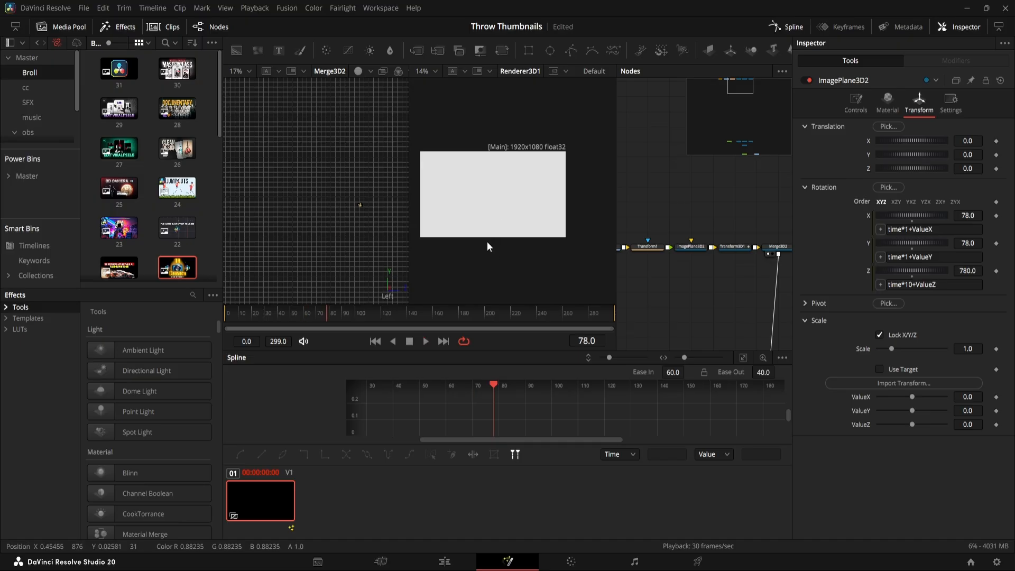
pyautogui.press('Home')
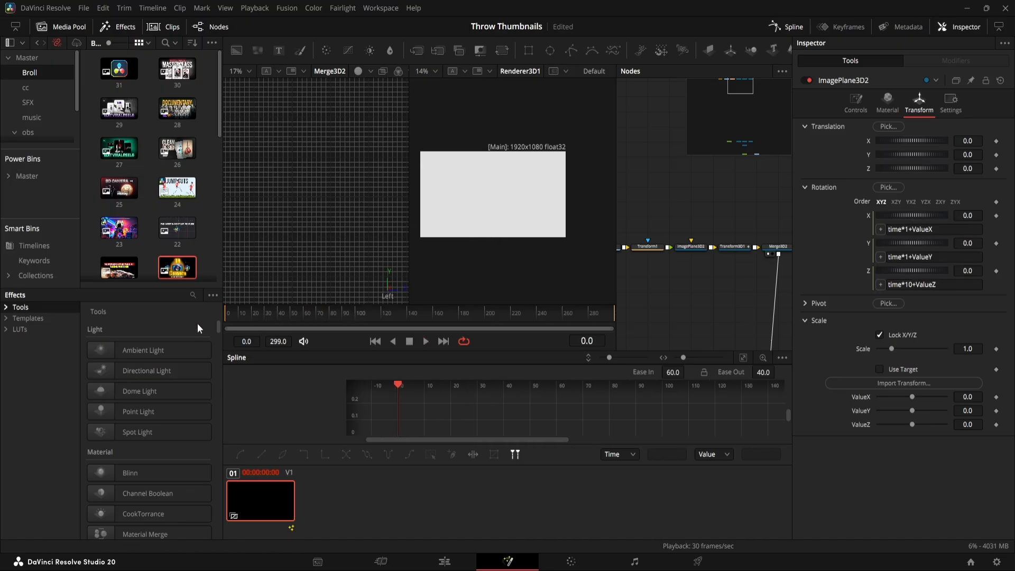
# Select Transform3D1 and step through its translation keyframes at frames 0, 24 and 37
pyautogui.moveTo(747, 281); pyautogui.dragTo(745, 271)
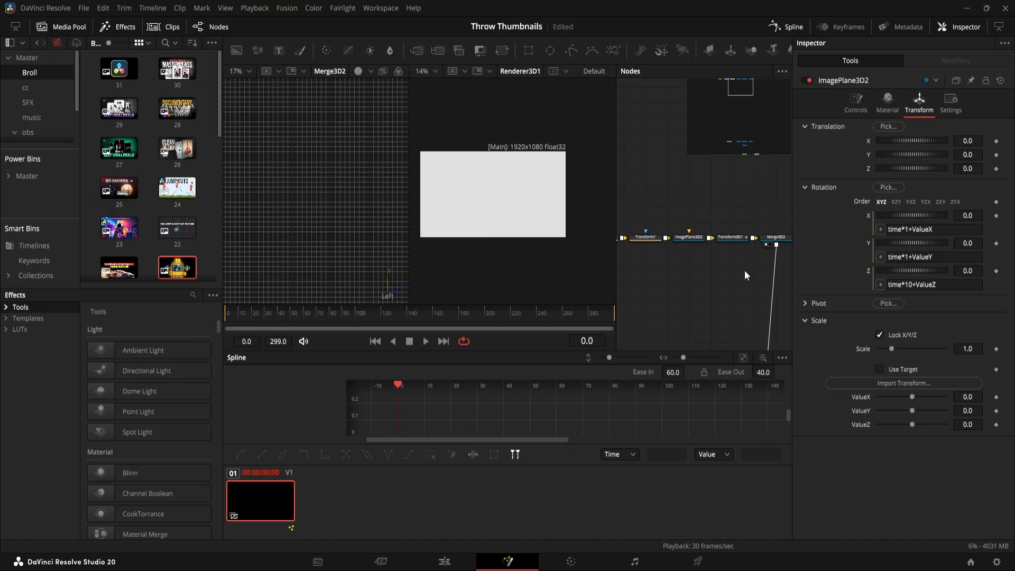
pyautogui.click(741, 238)
pyautogui.moveTo(266, 316); pyautogui.dragTo(274, 316)
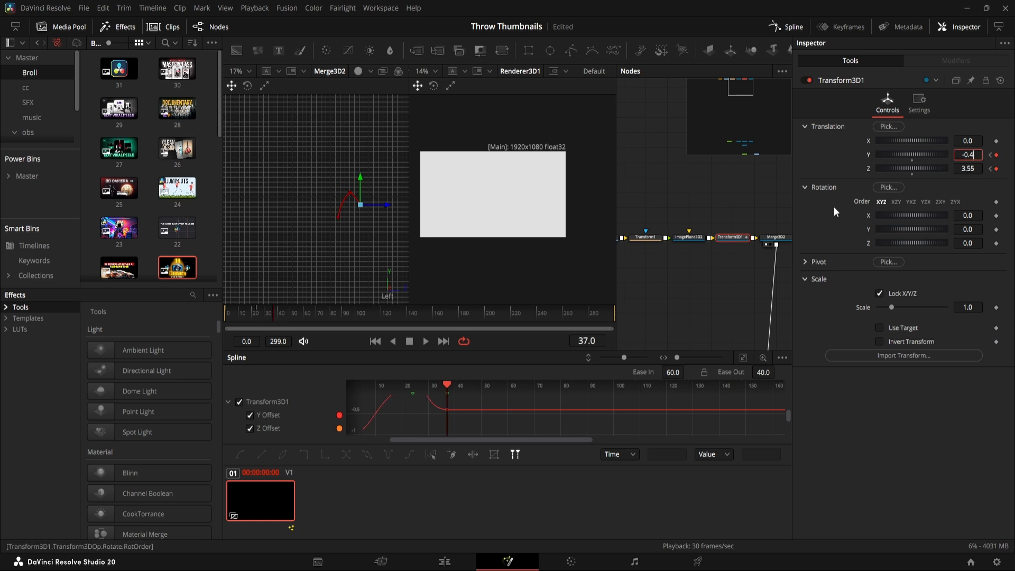
pyautogui.click(265, 315)
pyautogui.moveTo(265, 313); pyautogui.dragTo(196, 323)
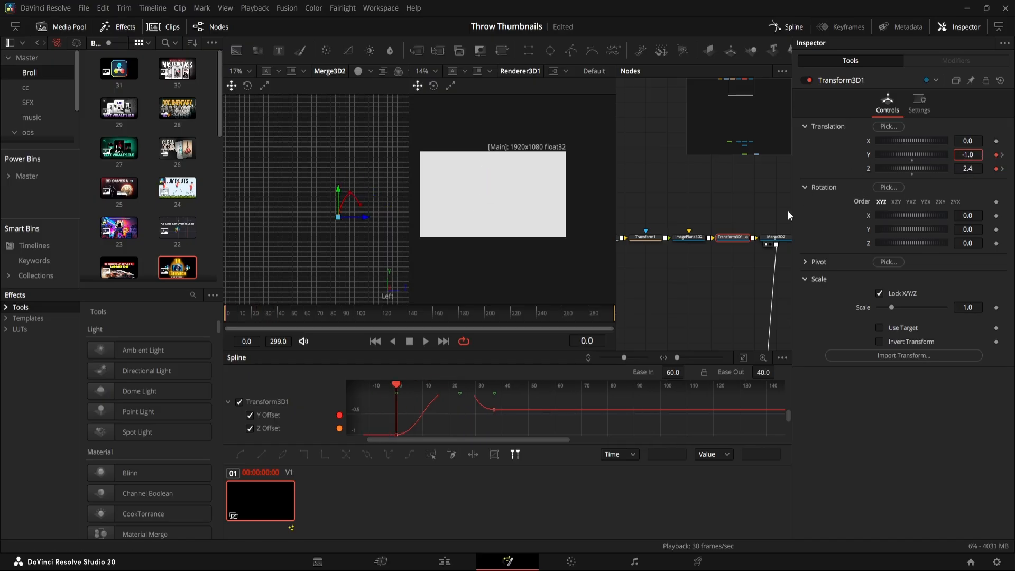
pyautogui.click(1004, 157)
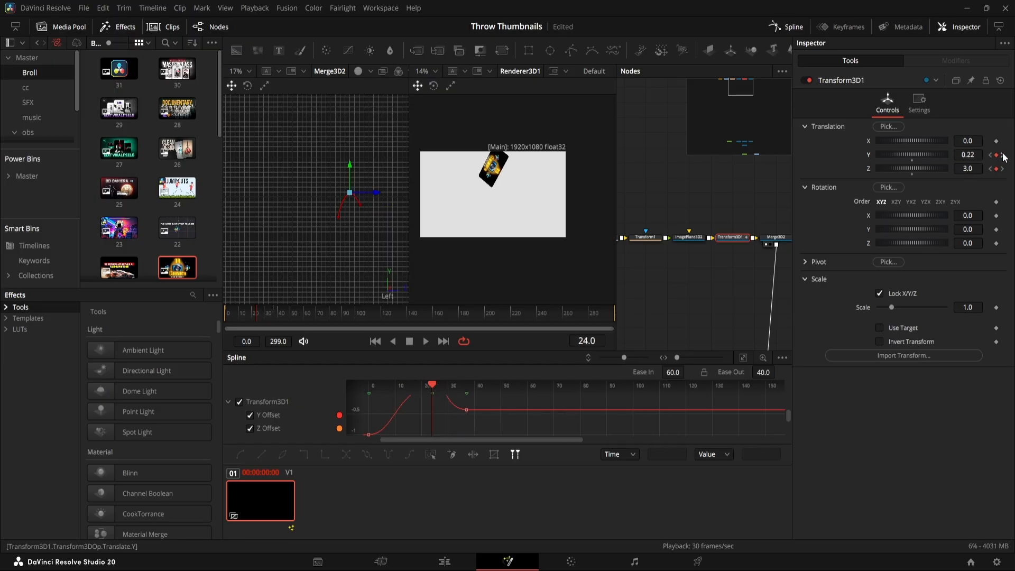
pyautogui.click(1003, 157)
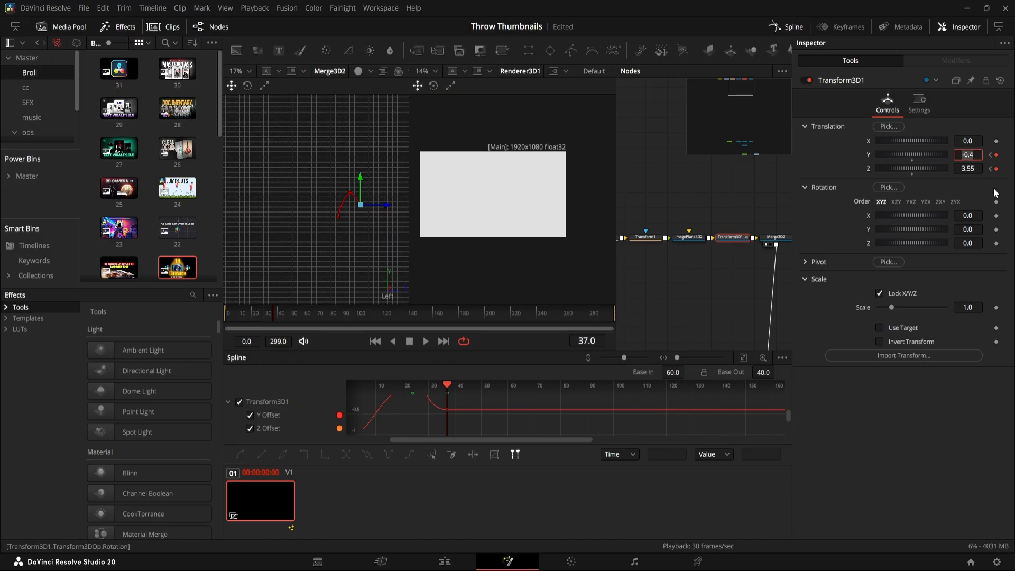
# At frame 28, offset the ImagePlane3D2 rotation by setting ValueX to -47, ValueY to -35 and ValueZ to 82
pyautogui.click(689, 237)
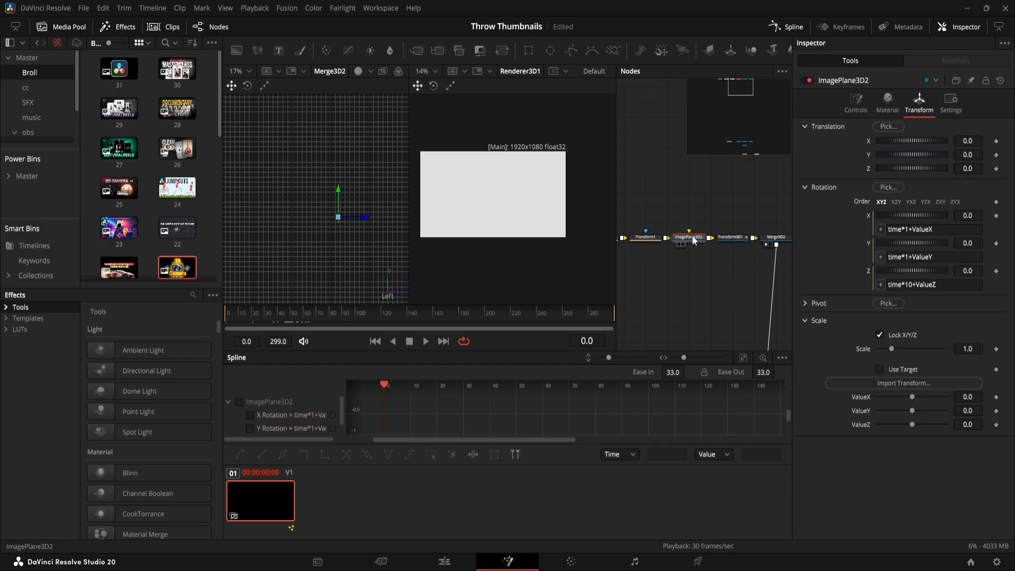
pyautogui.moveTo(252, 322); pyautogui.dragTo(262, 325)
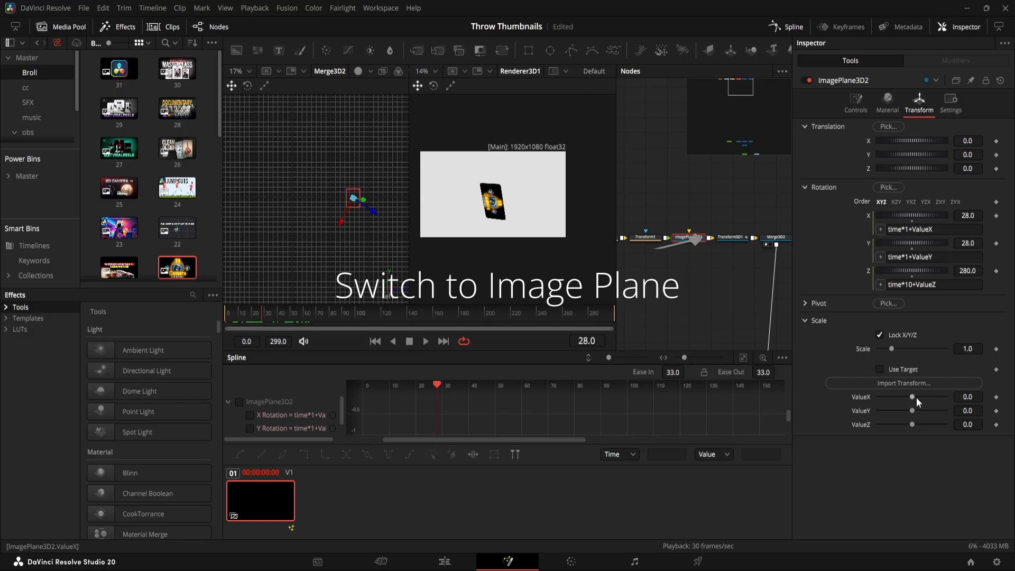
pyautogui.moveTo(911, 396); pyautogui.dragTo(985, 425)
pyautogui.doubleClick(860, 398)
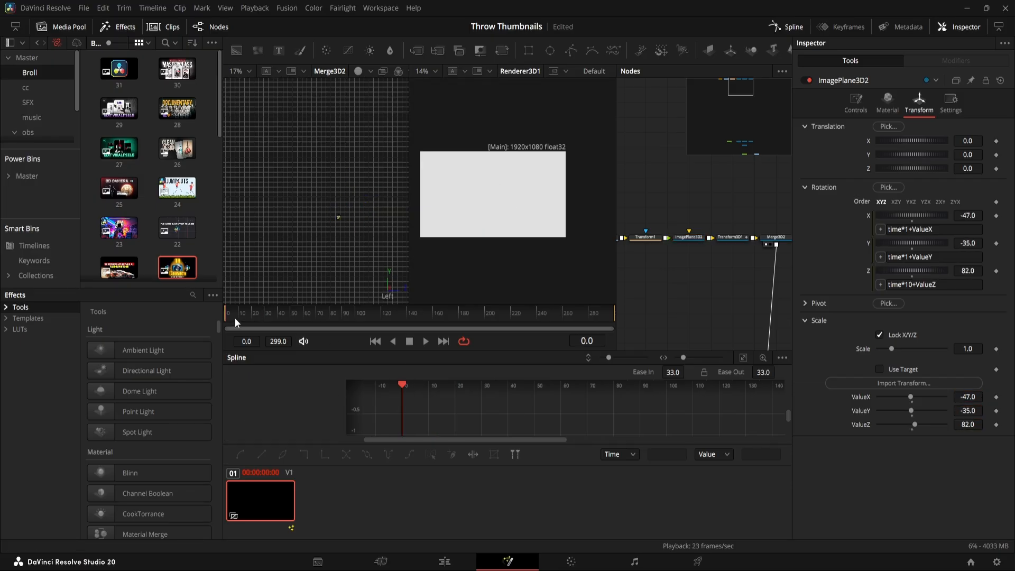
# Set the Z translation of ImagePlane3D2 to 1
pyautogui.moveTo(235, 319); pyautogui.dragTo(262, 326)
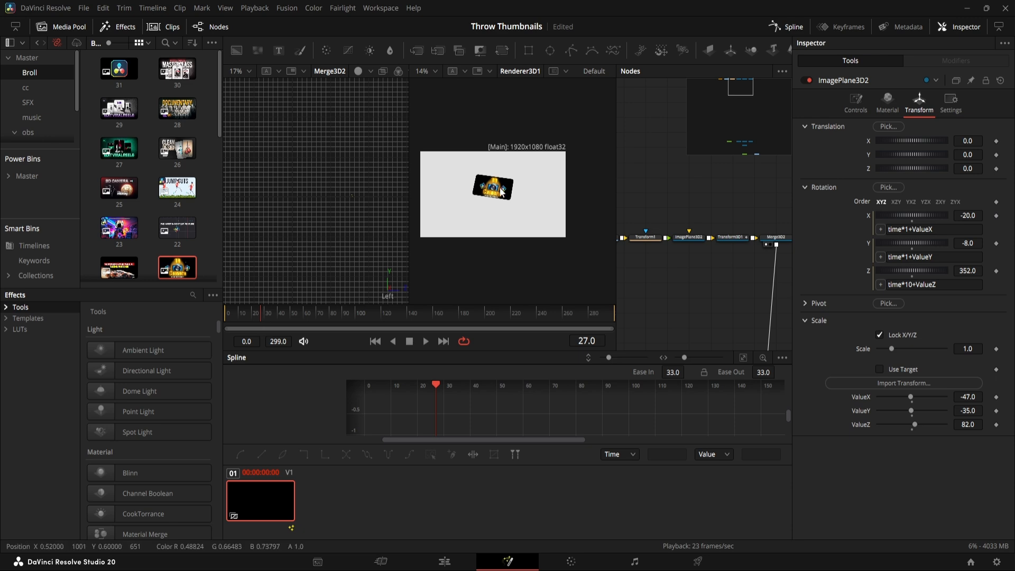
pyautogui.click(904, 232)
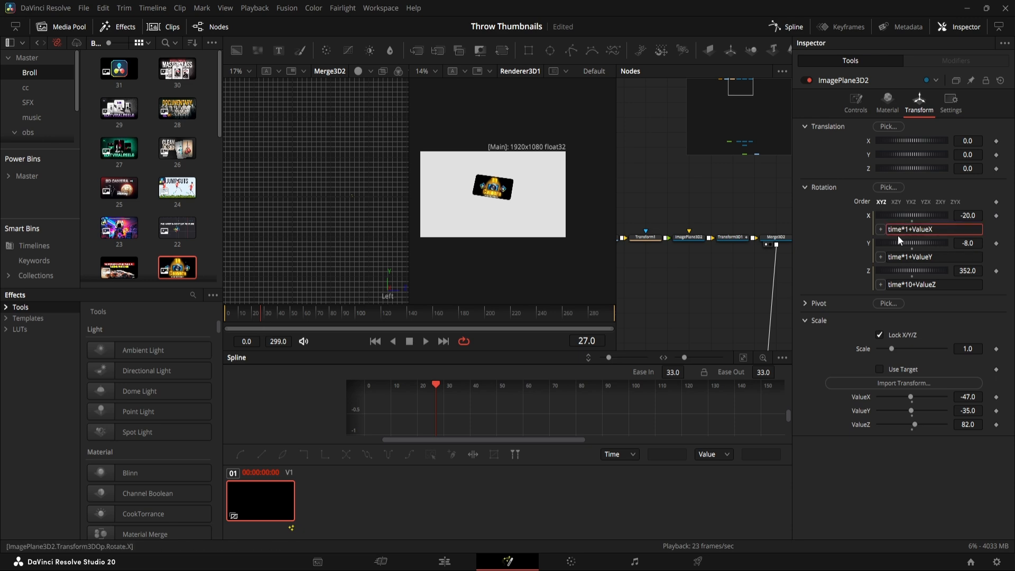
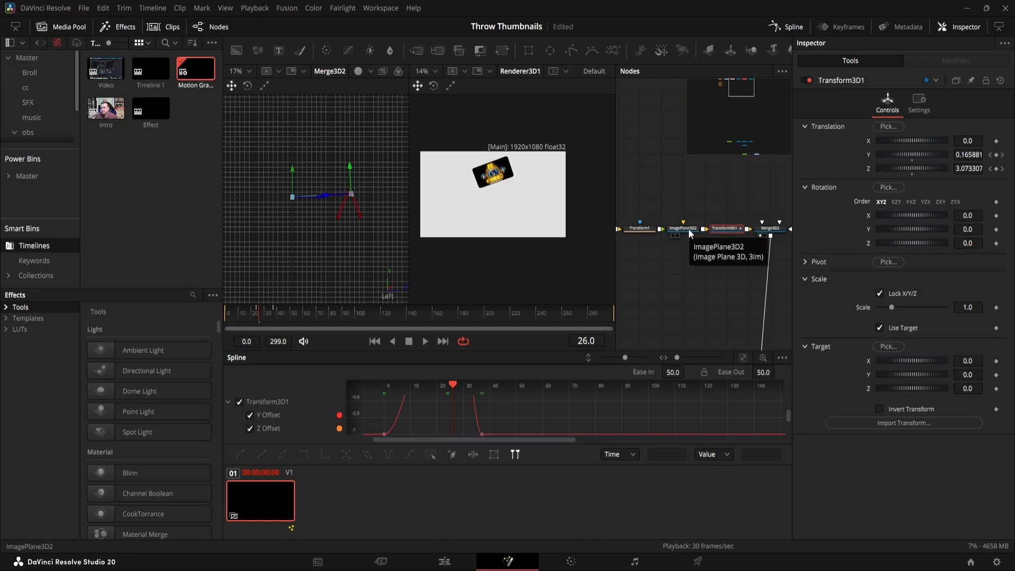
pyautogui.click(689, 229)
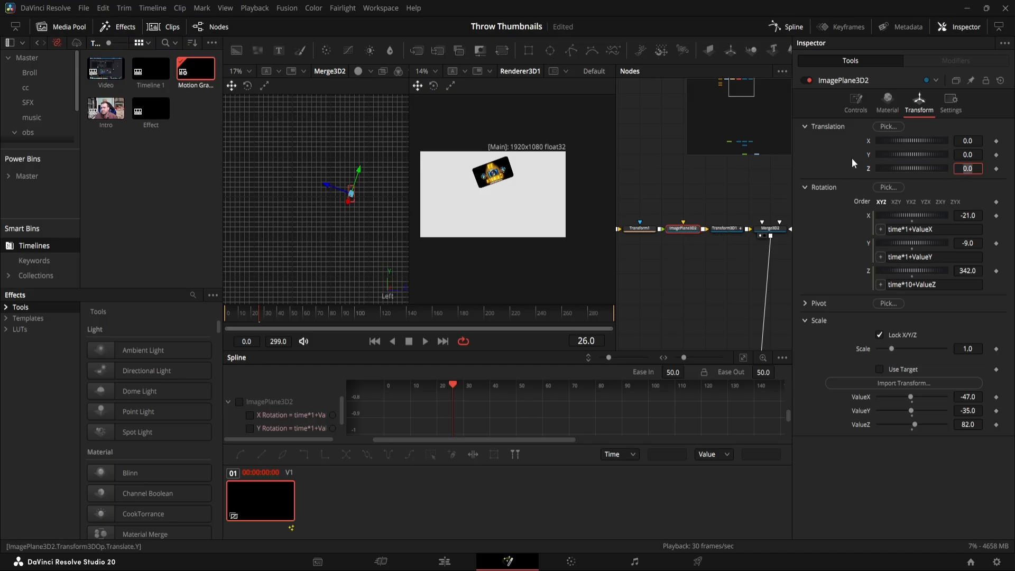
pyautogui.write('1')
pyautogui.press('Return')
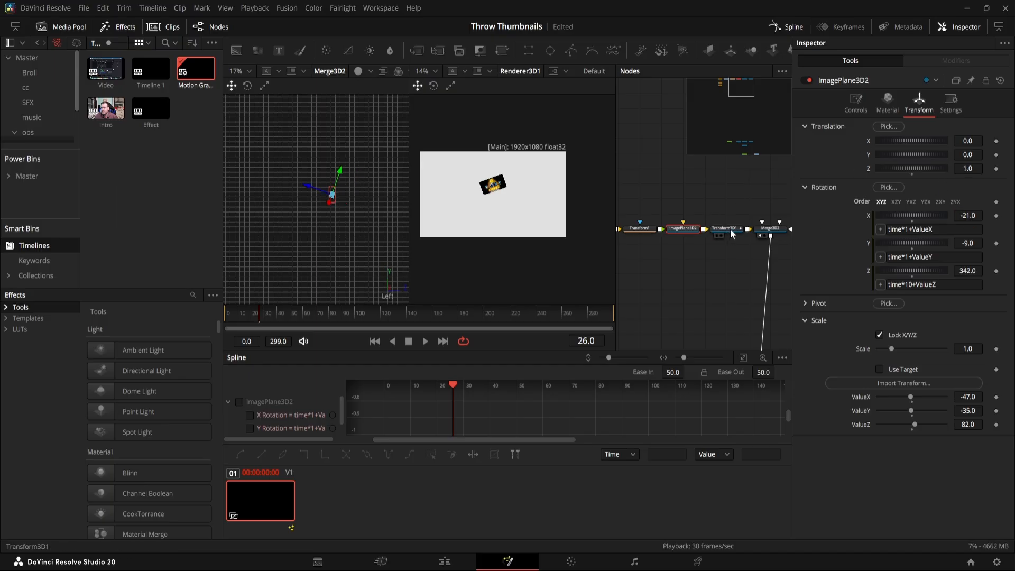
# At frame 0, set the Z translation keyframe of Transform3D1 to 3.4
pyautogui.click(732, 230)
pyautogui.moveTo(258, 318); pyautogui.dragTo(215, 332)
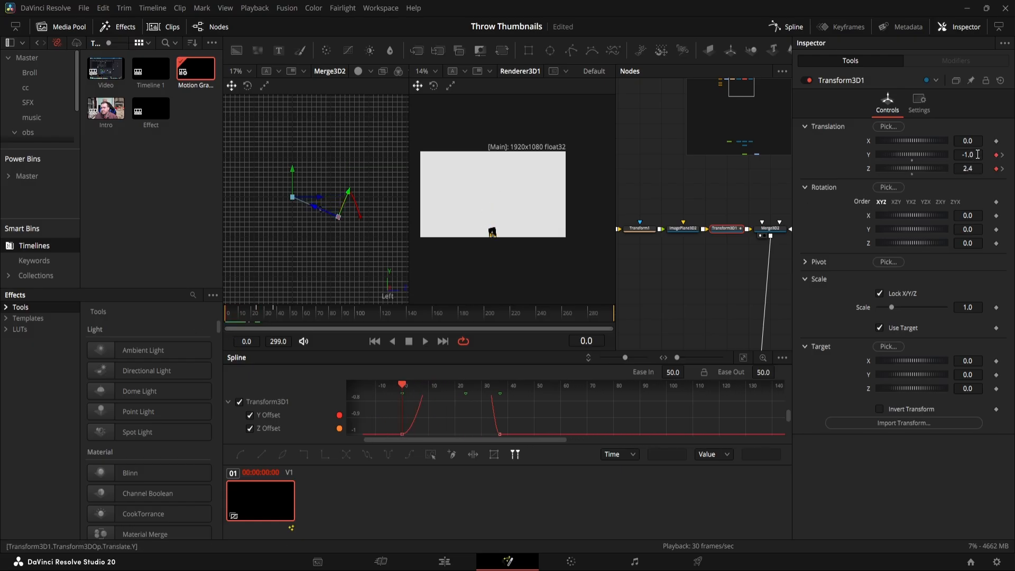
pyautogui.click(966, 168)
pyautogui.press('BackSpace')
pyautogui.write('3')
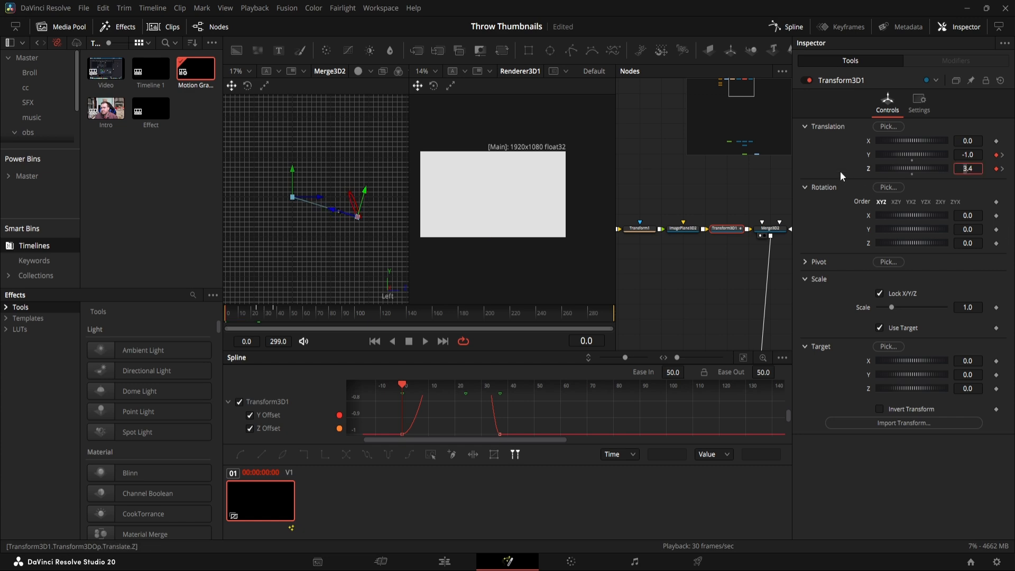
pyautogui.press('Tab')
# Set the Z translation keyframes of Transform3D1 to 4 at frame 24 and 4.55 at frame 37
pyautogui.click(1002, 170)
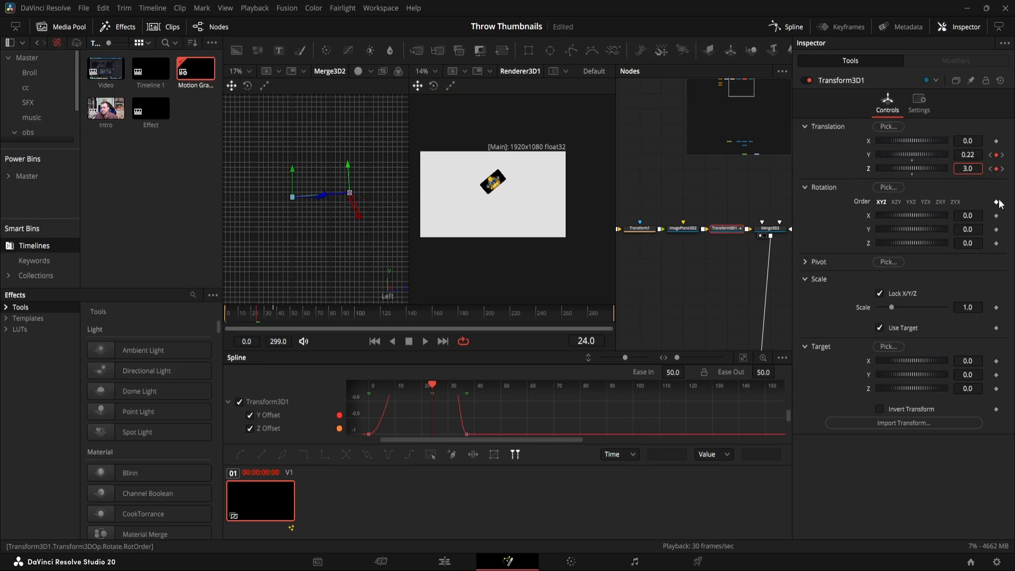
pyautogui.write('4')
pyautogui.press('Tab')
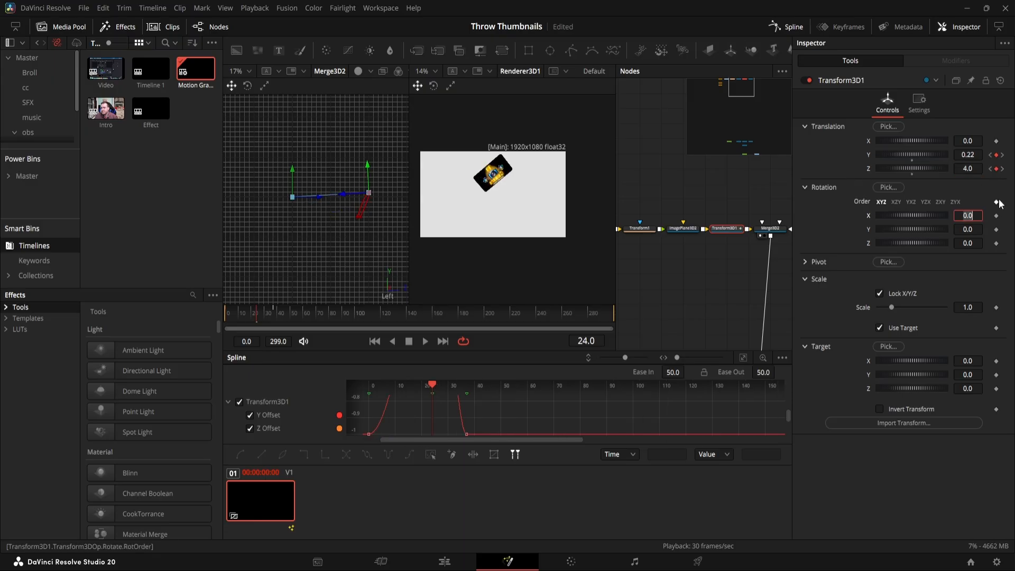
pyautogui.click(1002, 169)
pyautogui.click(977, 169)
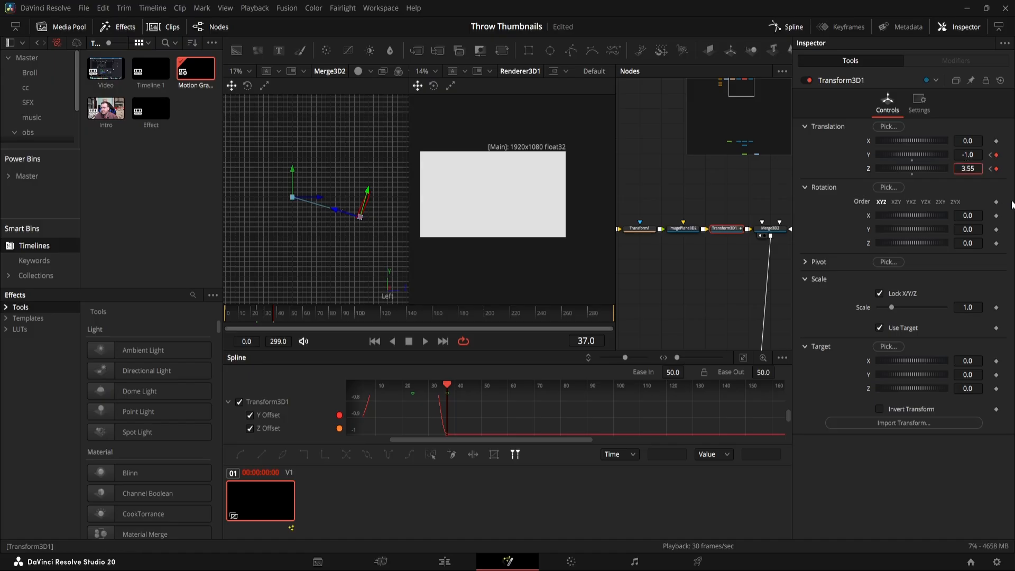
pyautogui.write('4.55')
pyautogui.press('Tab')
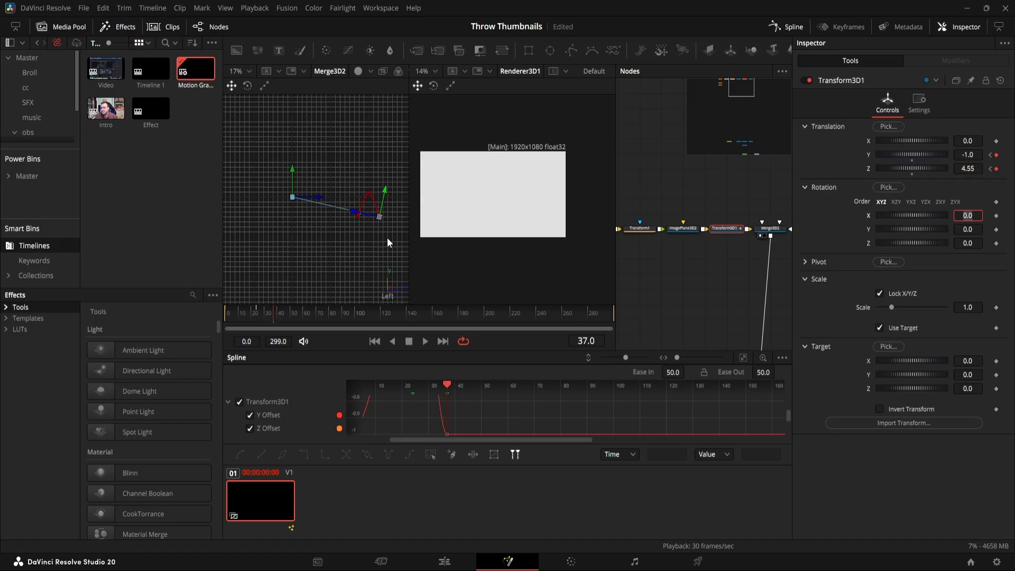
pyautogui.scroll(2, 388, 225)
pyautogui.moveTo(381, 233); pyautogui.dragTo(333, 233)
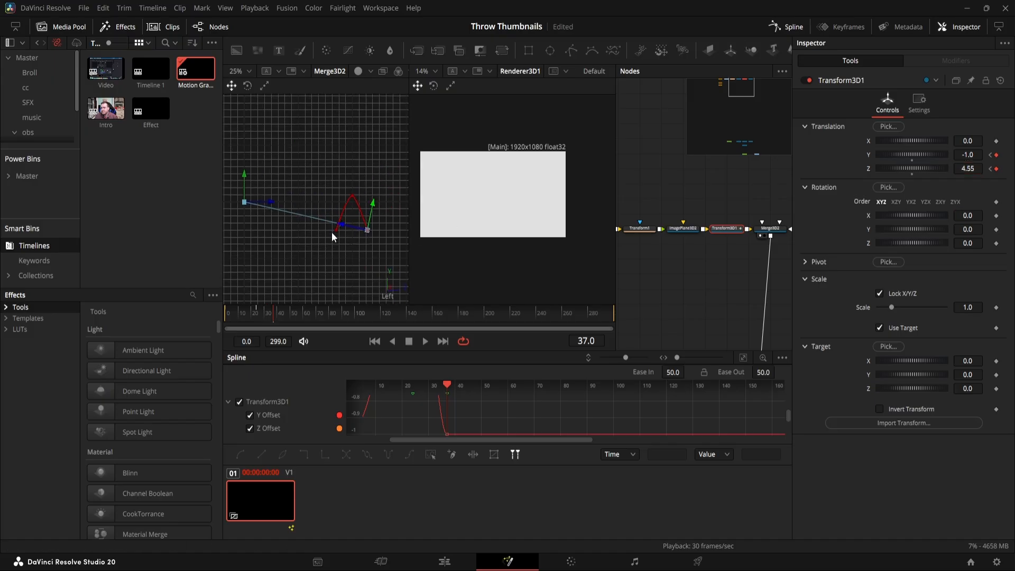
# Smooth all Y Offset and Z Offset keyframes of Transform3D1 with Ease In and Ease Out both set to 50
pyautogui.click(663, 287)
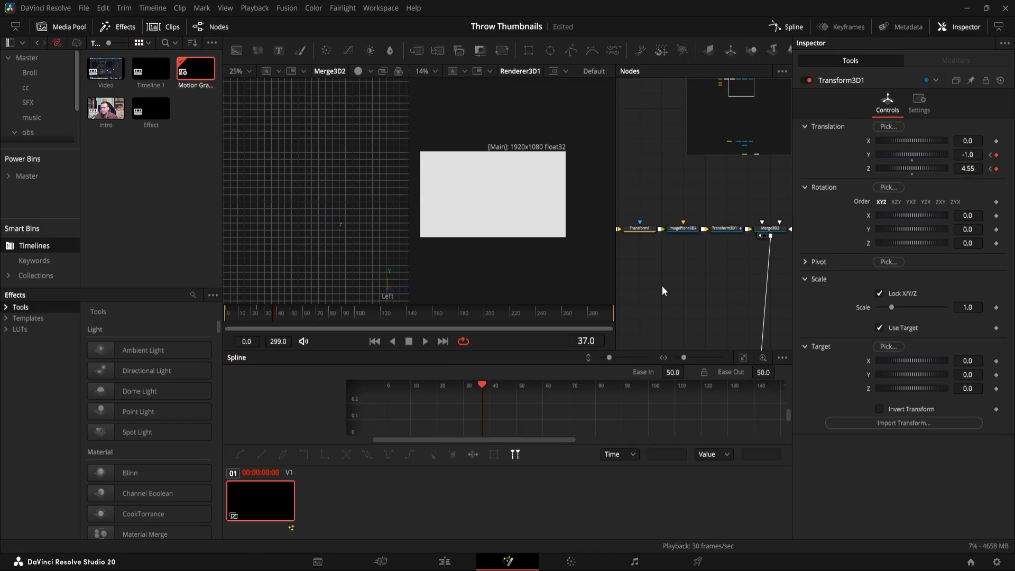
pyautogui.click(729, 228)
pyautogui.click(743, 358)
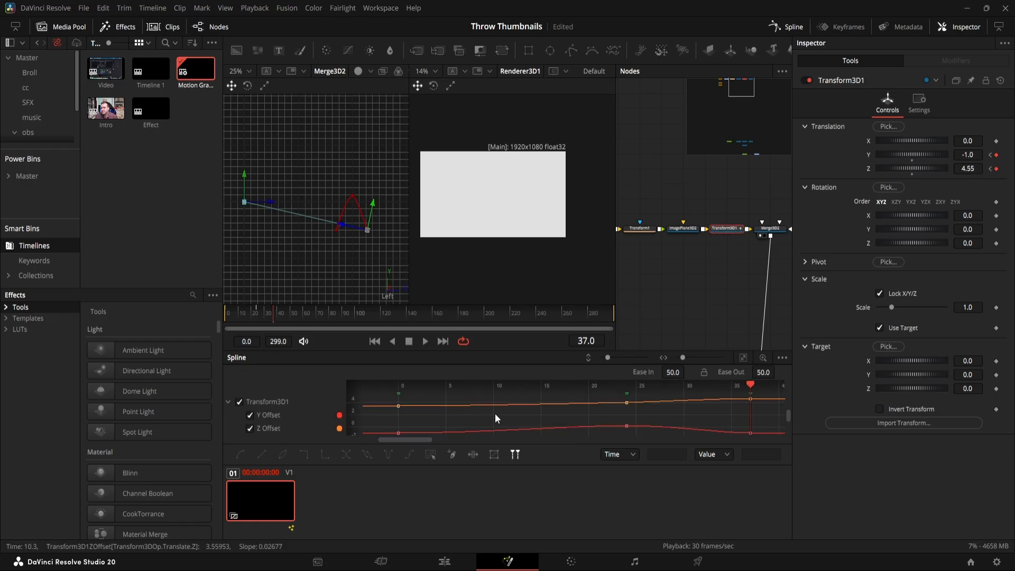
pyautogui.hotkey('ctrl', 'a')
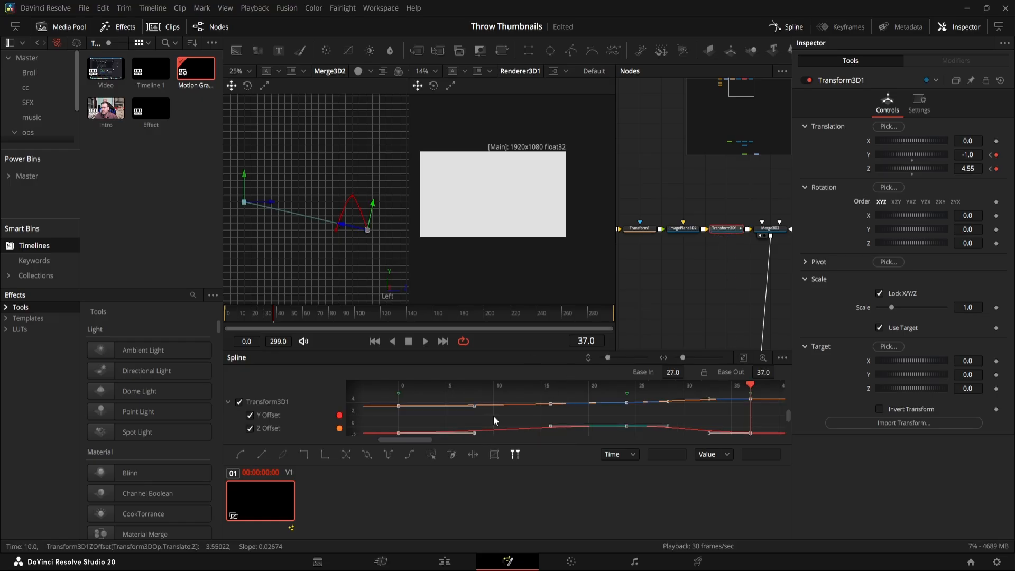
pyautogui.click(675, 373)
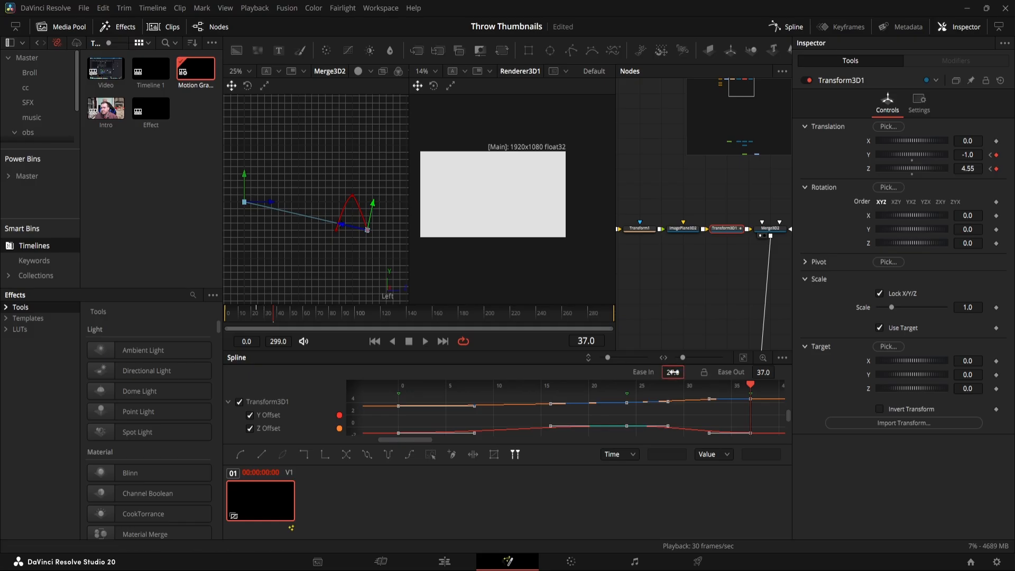
pyautogui.click(703, 415)
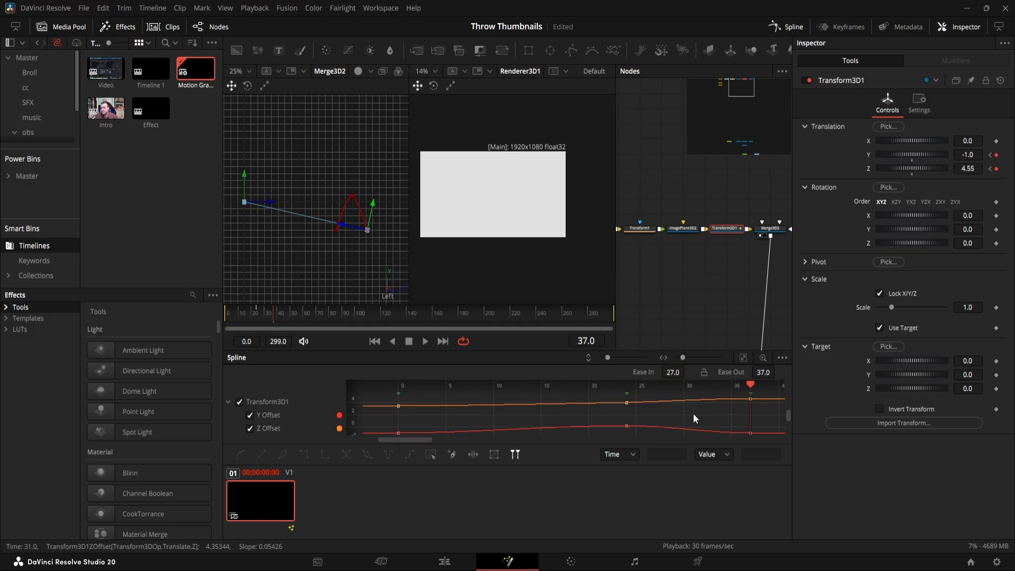
pyautogui.hotkey('ctrl', 'a')
pyautogui.click(671, 373)
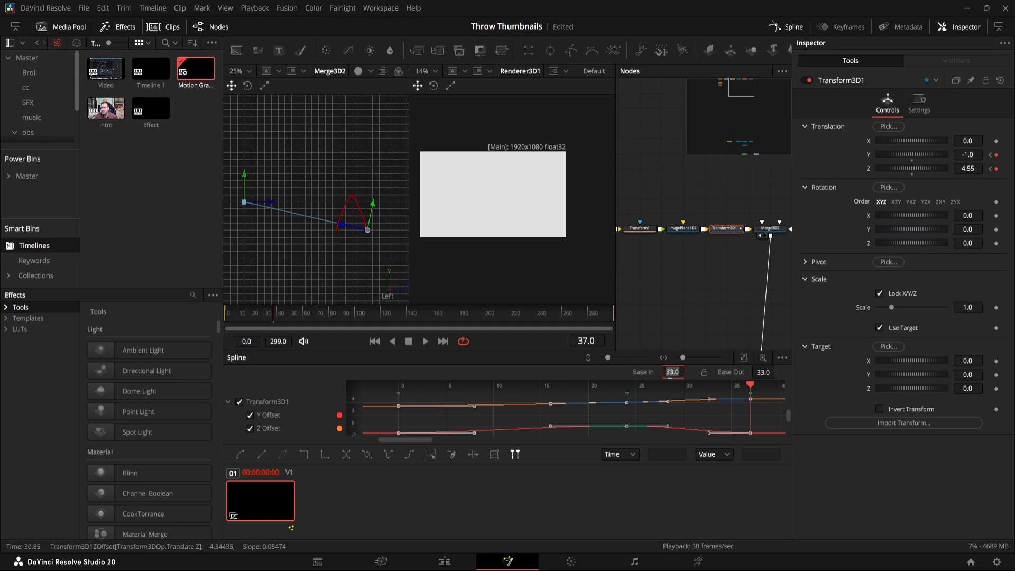
pyautogui.press('Return')
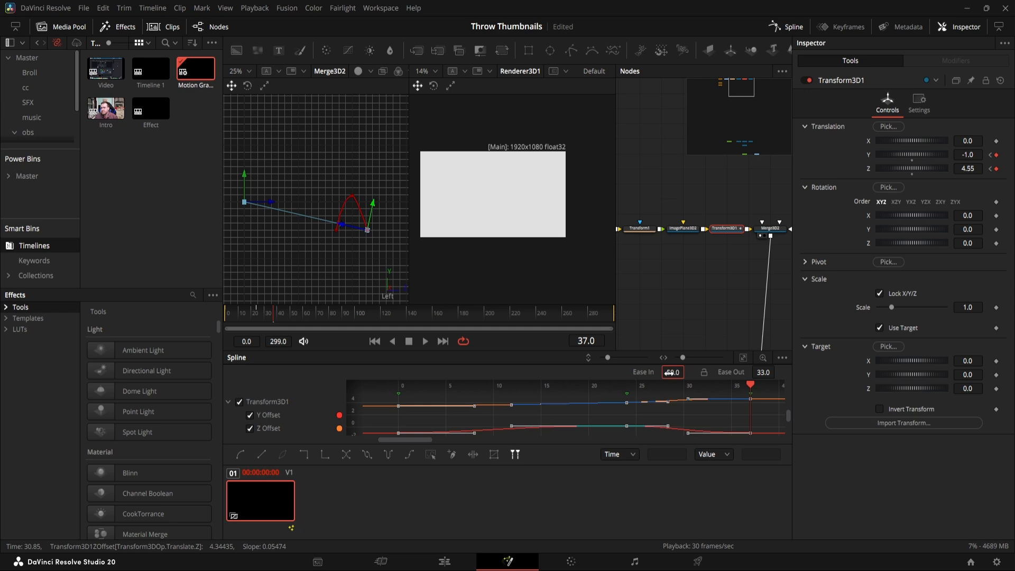
pyautogui.click(763, 371)
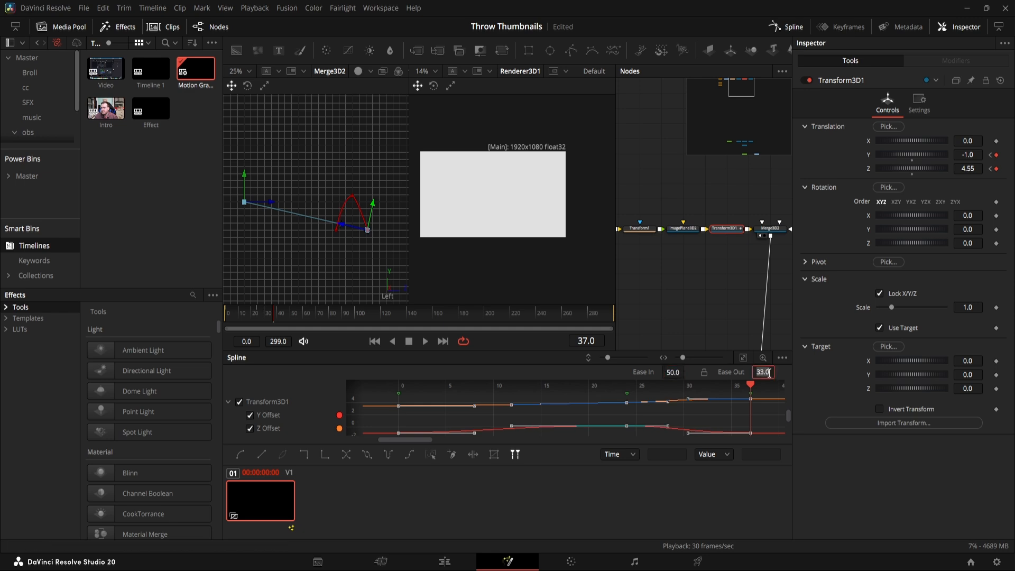
pyautogui.press('Return')
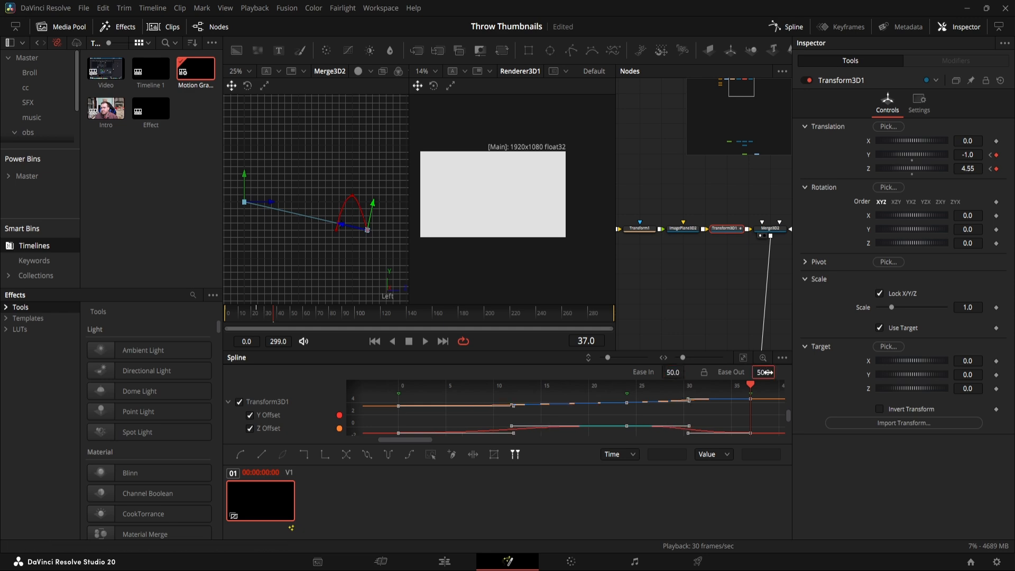
# Play the throw from frame 0 to examine the eased motion of the thumbnail
pyautogui.click(687, 297)
pyautogui.moveTo(291, 312); pyautogui.dragTo(201, 325)
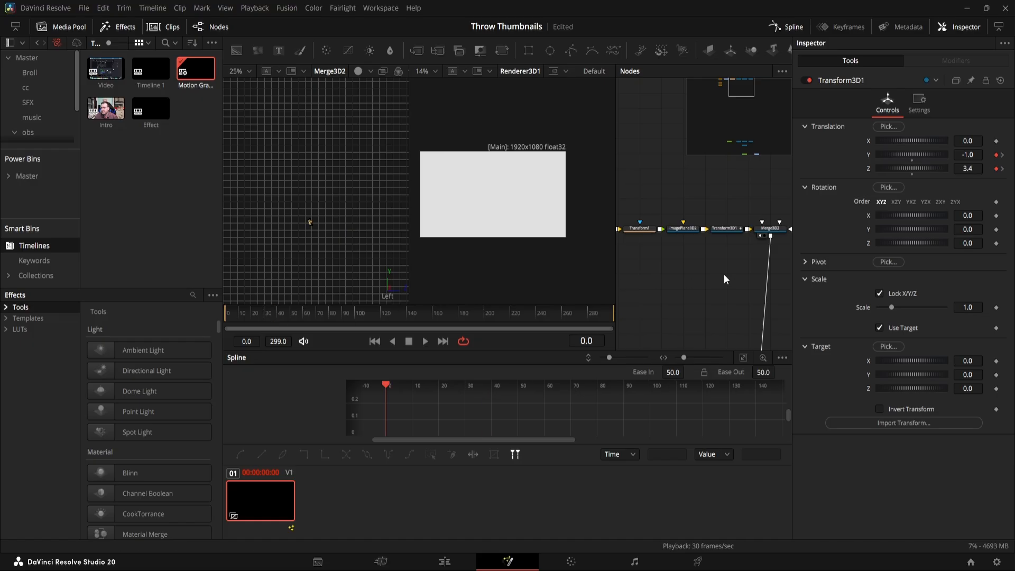
pyautogui.press('space')
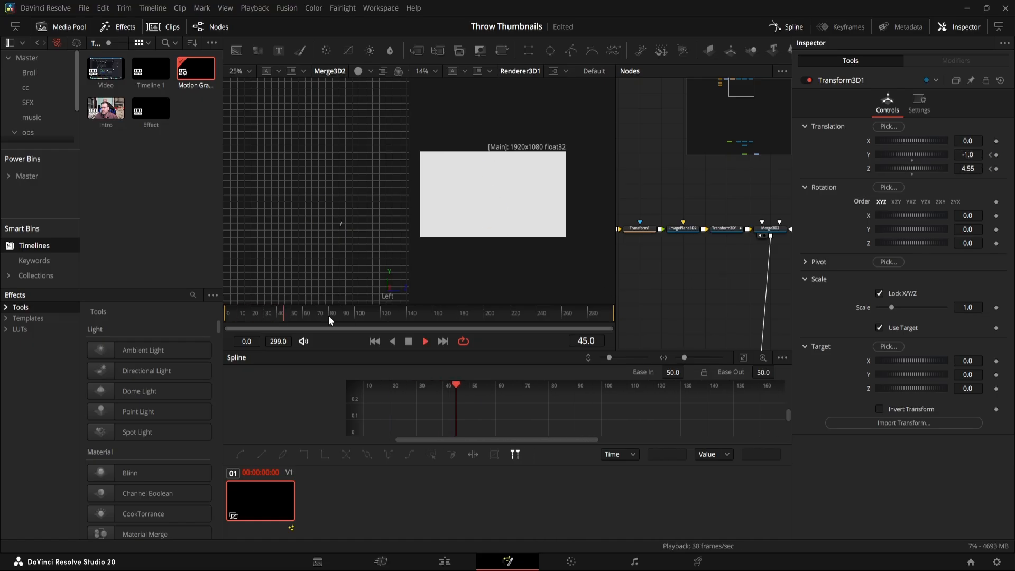
pyautogui.moveTo(290, 314); pyautogui.dragTo(259, 323)
pyautogui.press('space')
pyautogui.press('space')
pyautogui.press('space')
pyautogui.press('space')
# Delete the two loose mask copies, Rectangle1_1 and Rectangle1_2, from the node graph
pyautogui.click(725, 229)
pyautogui.moveTo(678, 258); pyautogui.dragTo(762, 286)
pyautogui.moveTo(662, 281); pyautogui.dragTo(612, 315)
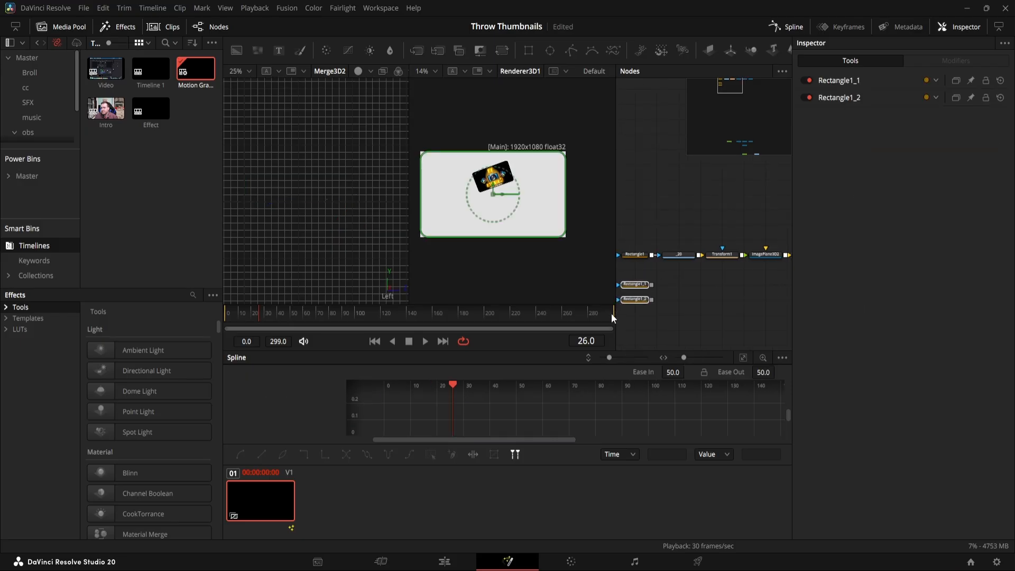
pyautogui.press('Delete')
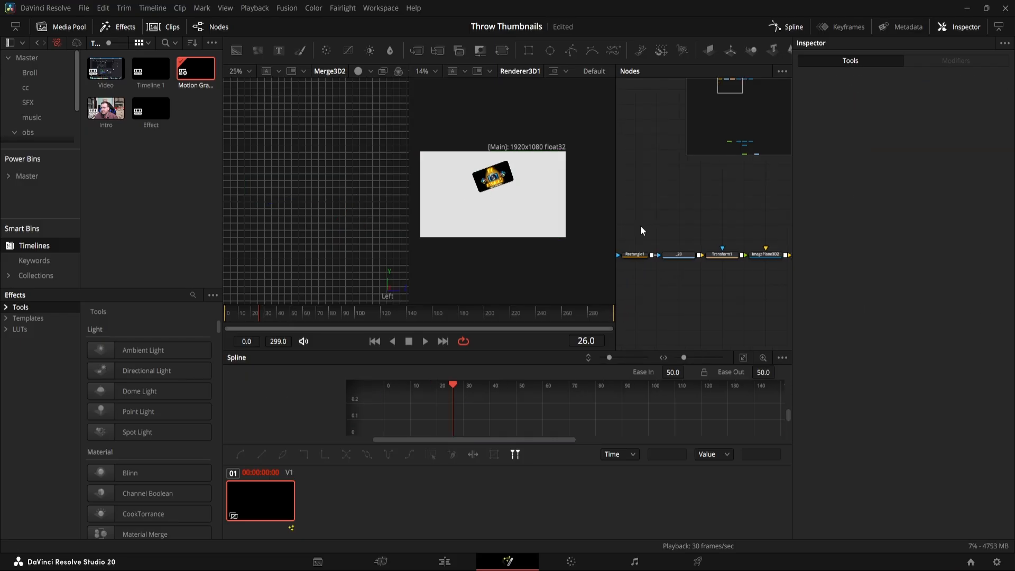
# Duplicate the thumbnail's node chain from Rectangle1 through Transform3D1 and place the copy directly below the original
pyautogui.moveTo(640, 226); pyautogui.dragTo(745, 287)
pyautogui.click(713, 275)
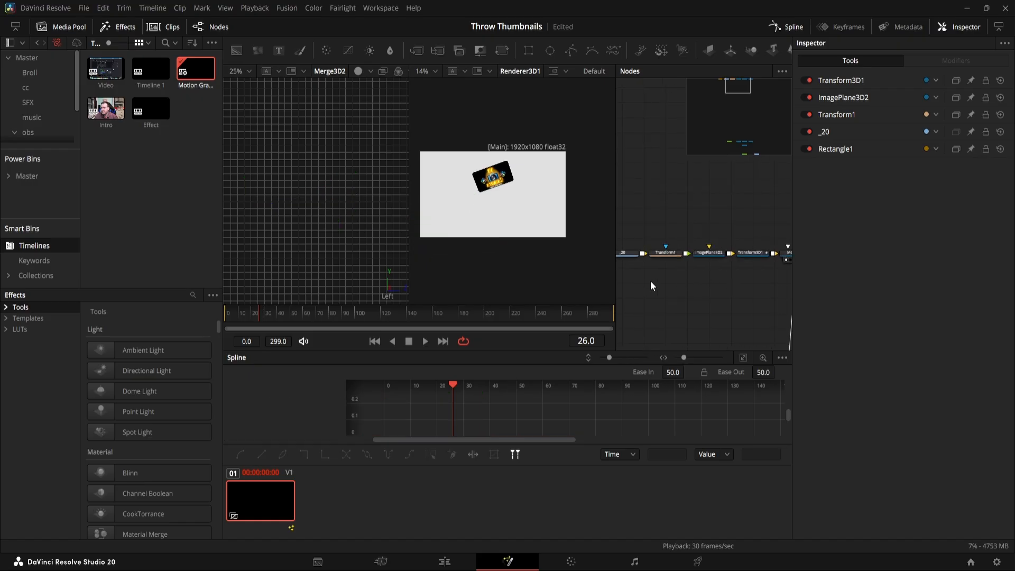
pyautogui.hotkey('ctrl', 'v')
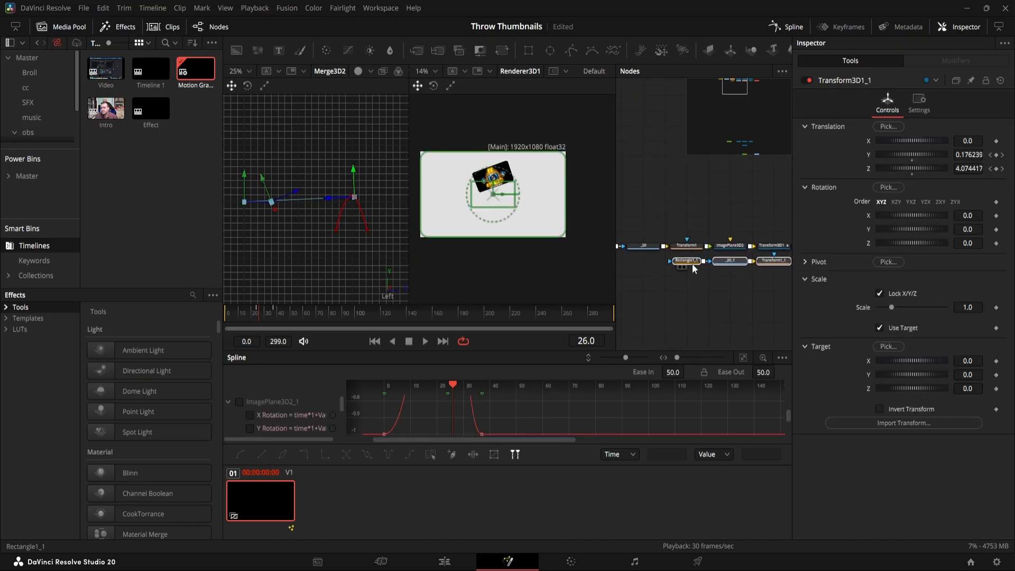
pyautogui.moveTo(693, 264); pyautogui.dragTo(648, 279)
pyautogui.moveTo(648, 277)
pyautogui.mouseDown()
pyautogui.moveTo(696, 280)
pyautogui.moveTo(656, 282)
pyautogui.mouseUp()
# Delete the copied chain's rectangle mask and feed the original Rectangle1 into the _20_1 image instead
pyautogui.click(650, 277)
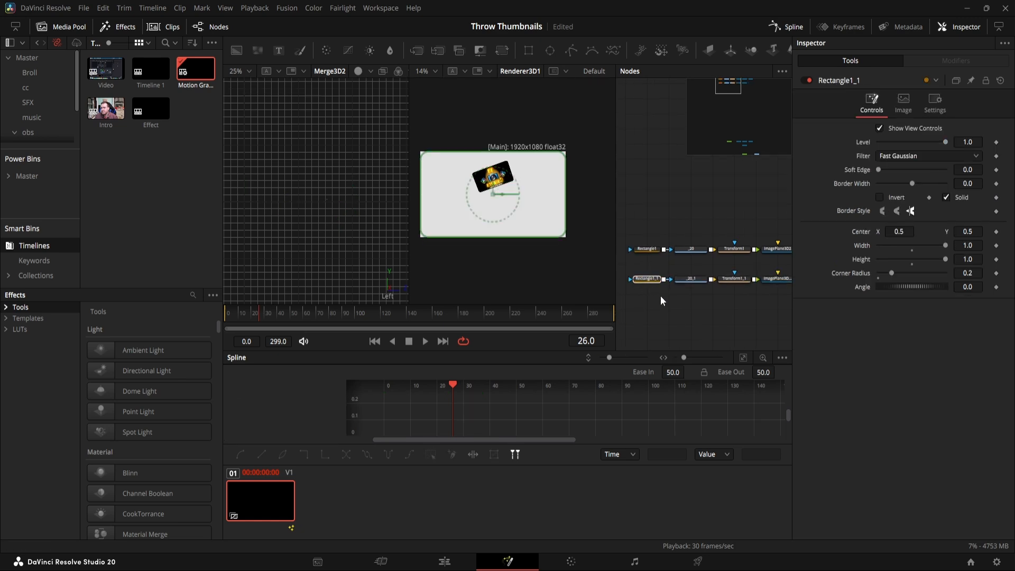
pyautogui.press('Delete')
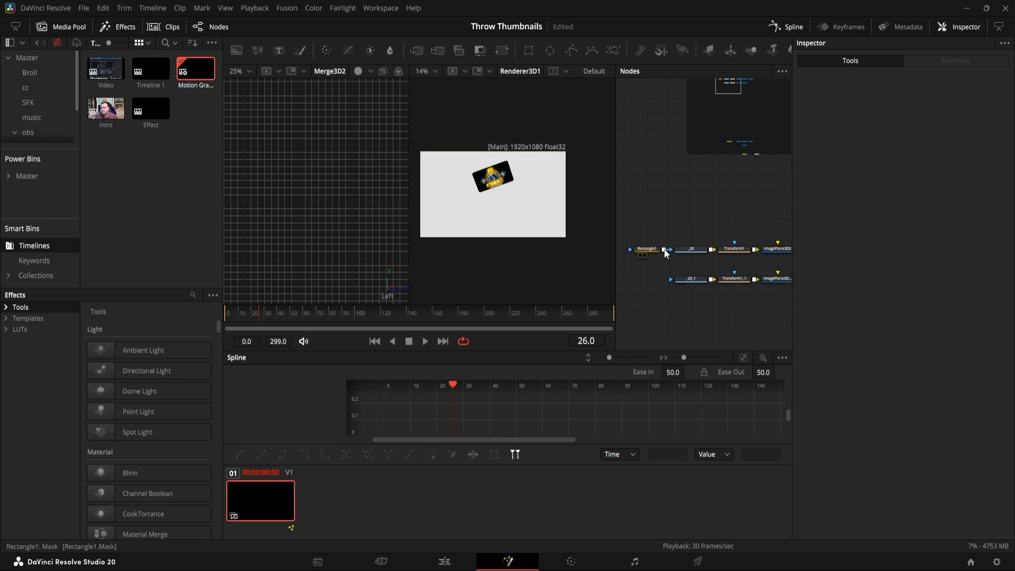
pyautogui.moveTo(666, 251); pyautogui.dragTo(671, 280)
# Connect the output of Transform3D1_1 to Merge3D2 so the second thumbnail joins the 3D scene
pyautogui.hscroll(5, 704, 321)
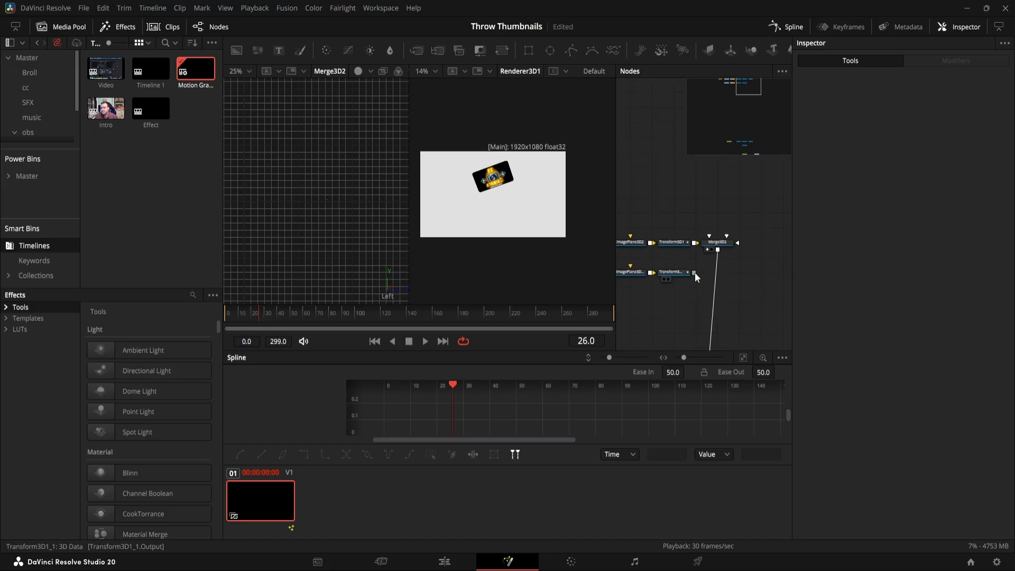
pyautogui.moveTo(695, 272); pyautogui.dragTo(719, 244)
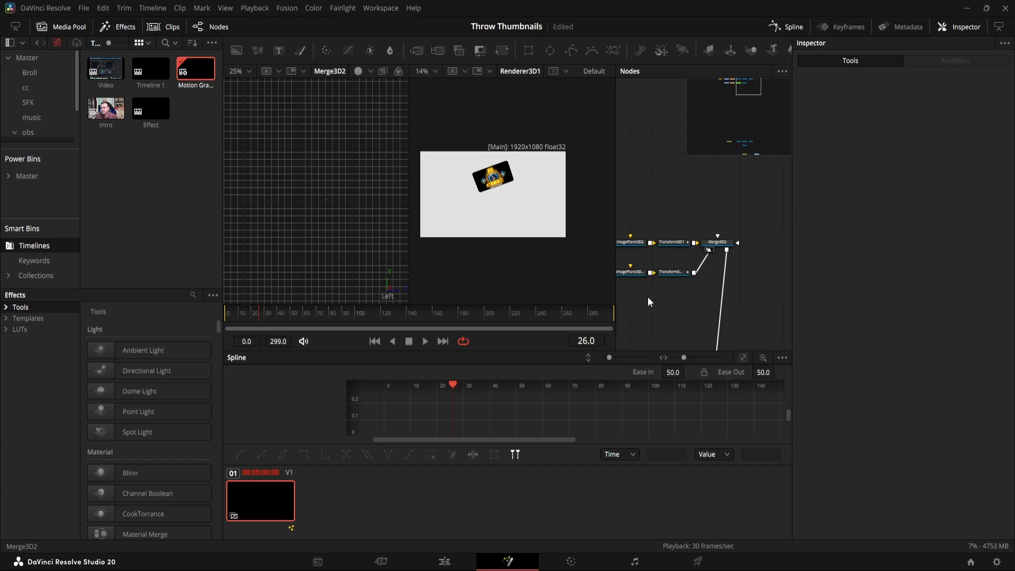
pyautogui.moveTo(644, 293); pyautogui.dragTo(678, 326)
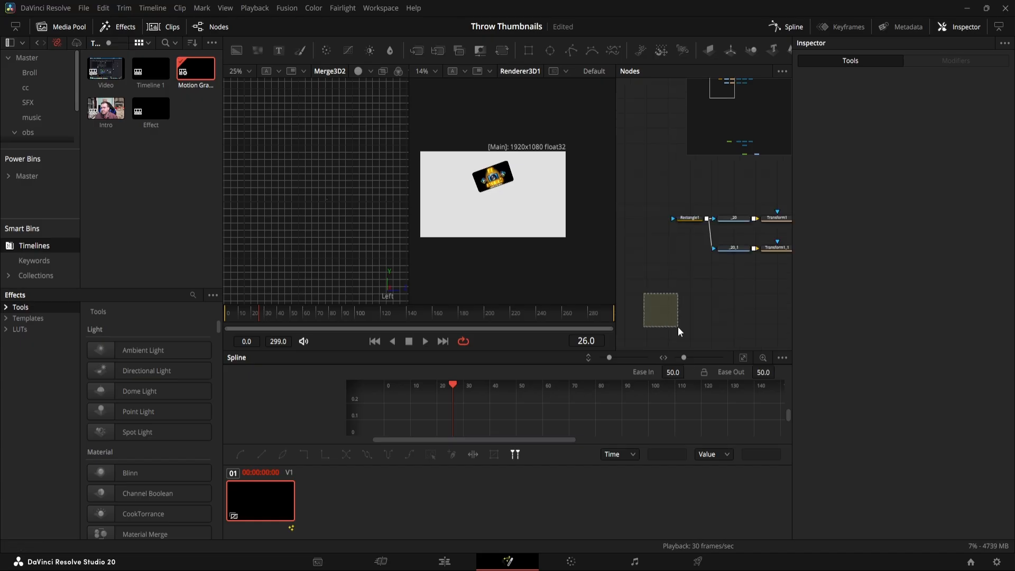
pyautogui.moveTo(739, 288)
pyautogui.mouseDown()
pyautogui.moveTo(692, 295)
pyautogui.moveTo(672, 281)
pyautogui.mouseUp()
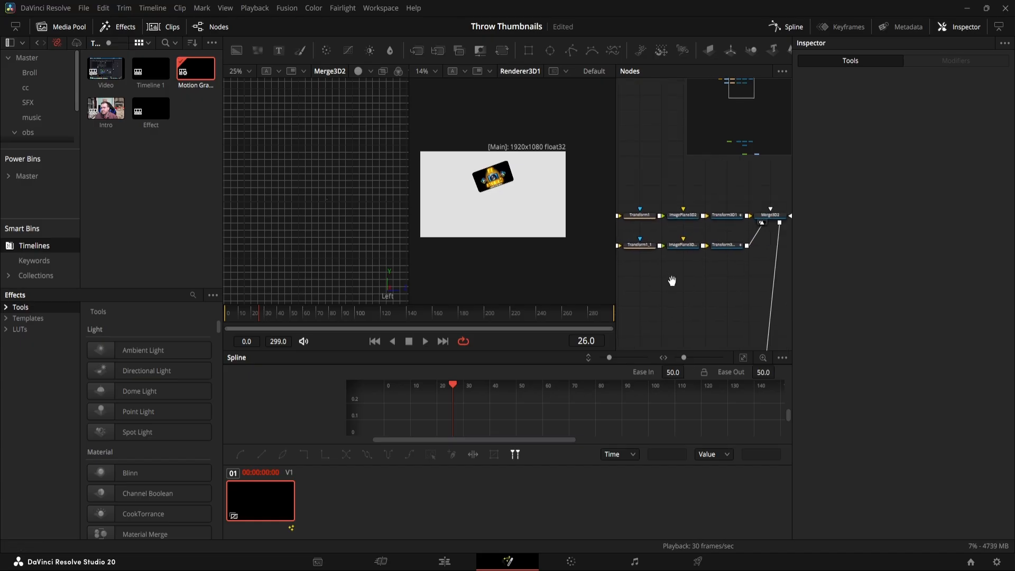
# Try a Y rotation of -15 on Transform3D1, and settle on 15 to separate the two thumbnails
pyautogui.click(729, 244)
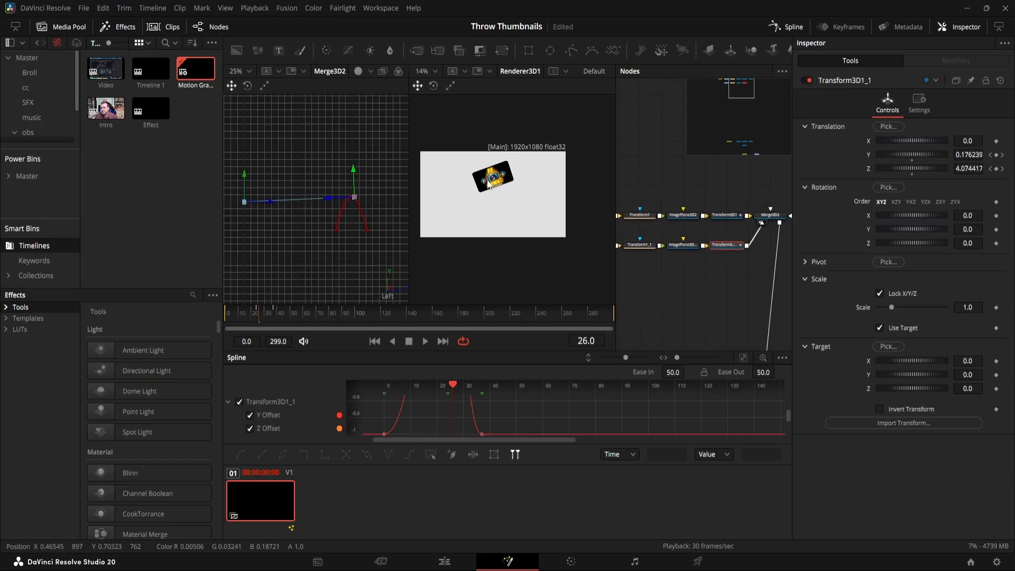
pyautogui.click(727, 215)
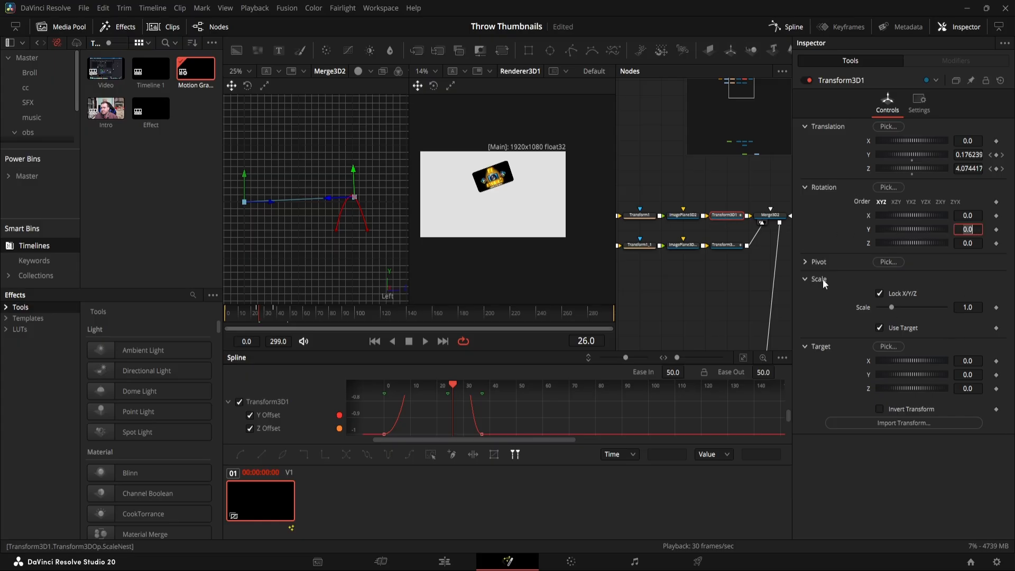
pyautogui.write('-15')
pyautogui.press('Return')
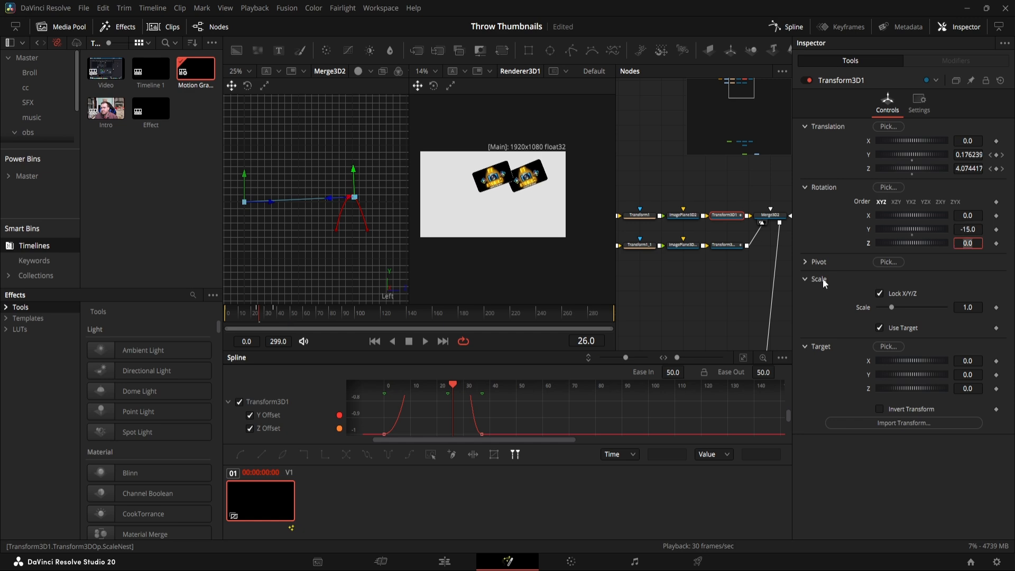
pyautogui.write('15')
pyautogui.press('Tab')
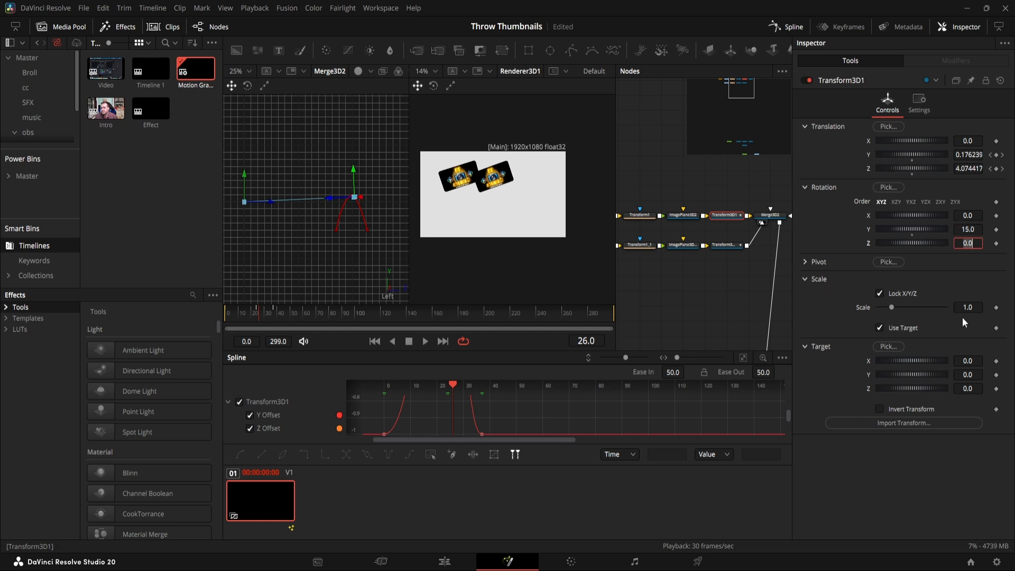
# Duplicate the second thumbnail's branch, from its image node to its Transform3D, and connect the copy to Merge3D2
pyautogui.click(672, 286)
pyautogui.moveTo(672, 285); pyautogui.dragTo(748, 288)
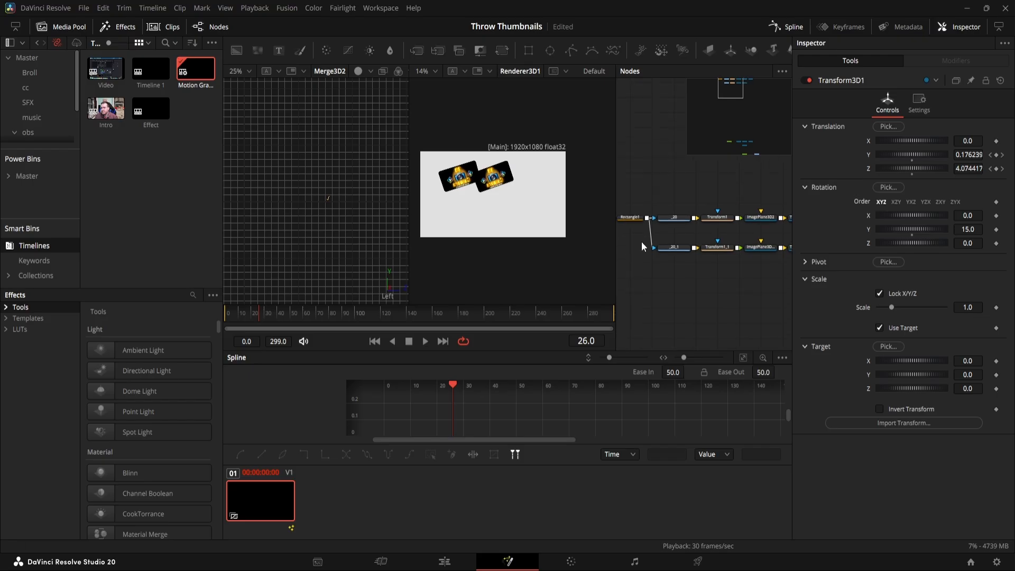
pyautogui.moveTo(642, 241); pyautogui.dragTo(792, 271)
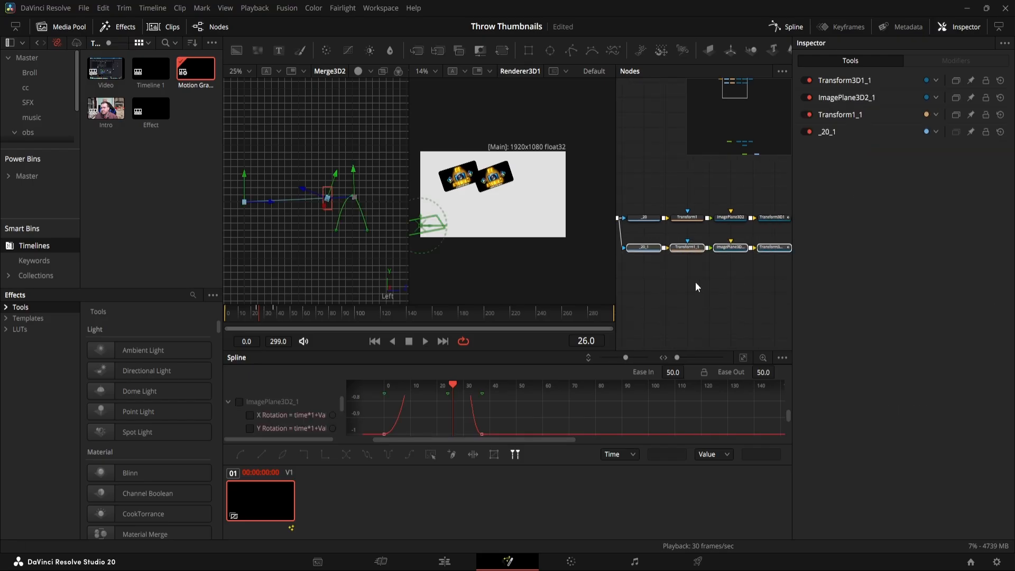
pyautogui.hotkey('ctrl', 'c')
pyautogui.hotkey('ctrl', 'v')
pyautogui.moveTo(747, 289); pyautogui.dragTo(647, 289)
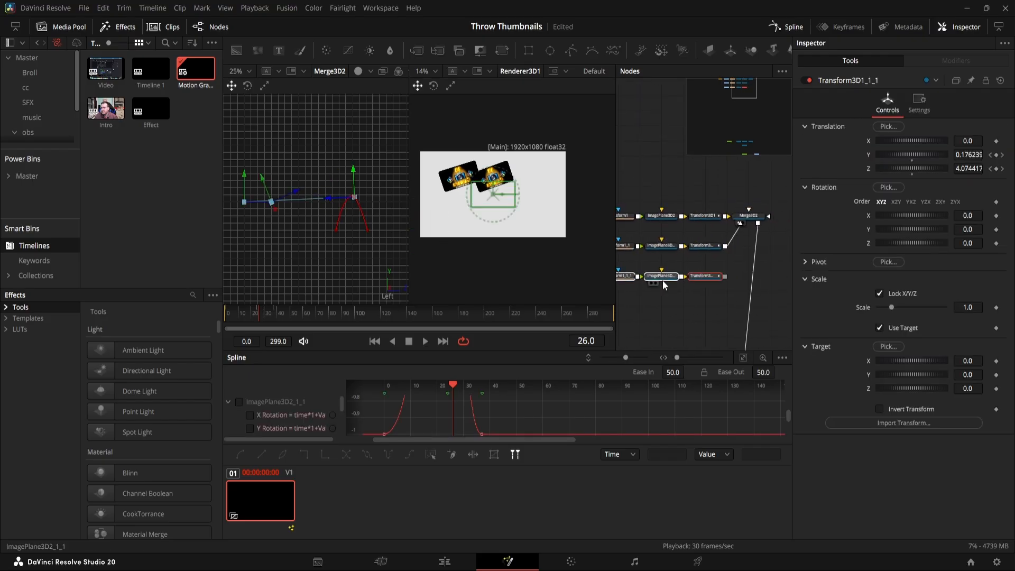
pyautogui.moveTo(726, 276); pyautogui.dragTo(748, 217)
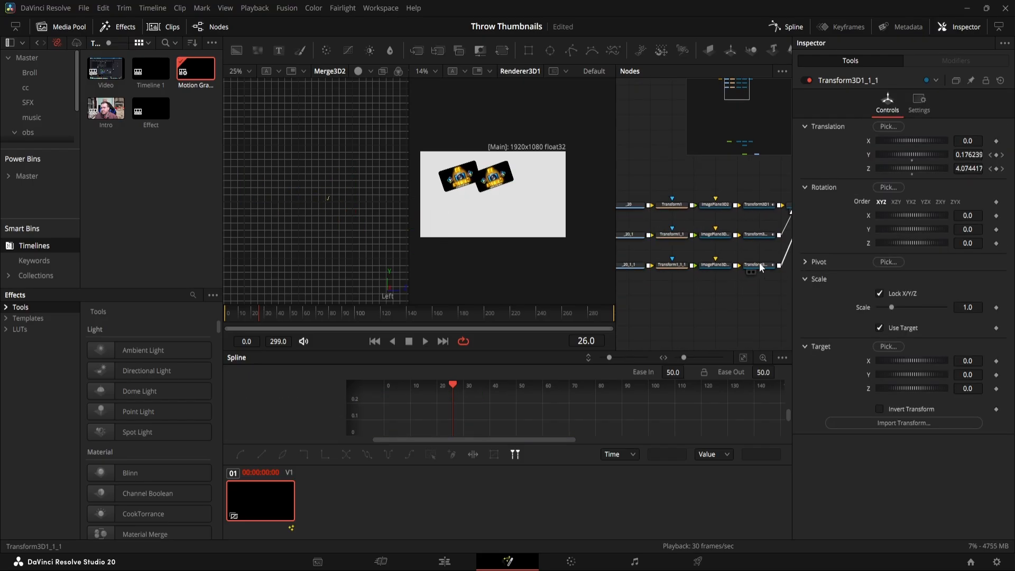
# Set the Y rotation of the new branch's Transform3D to -15, play the throw, and return to frame 26
pyautogui.click(761, 267)
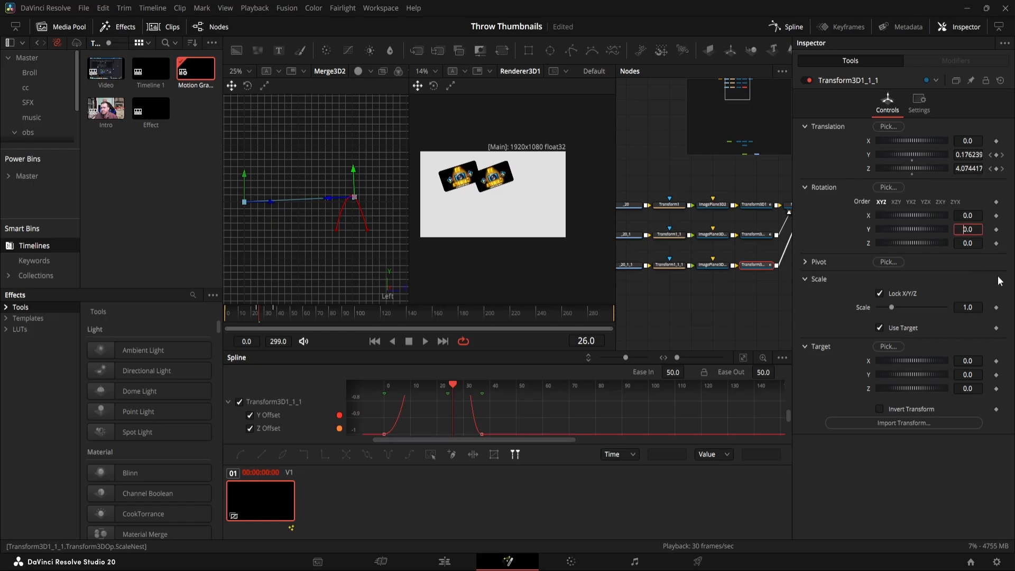
pyautogui.write('-150')
pyautogui.press('Return')
pyautogui.press('Tab')
pyautogui.press('space')
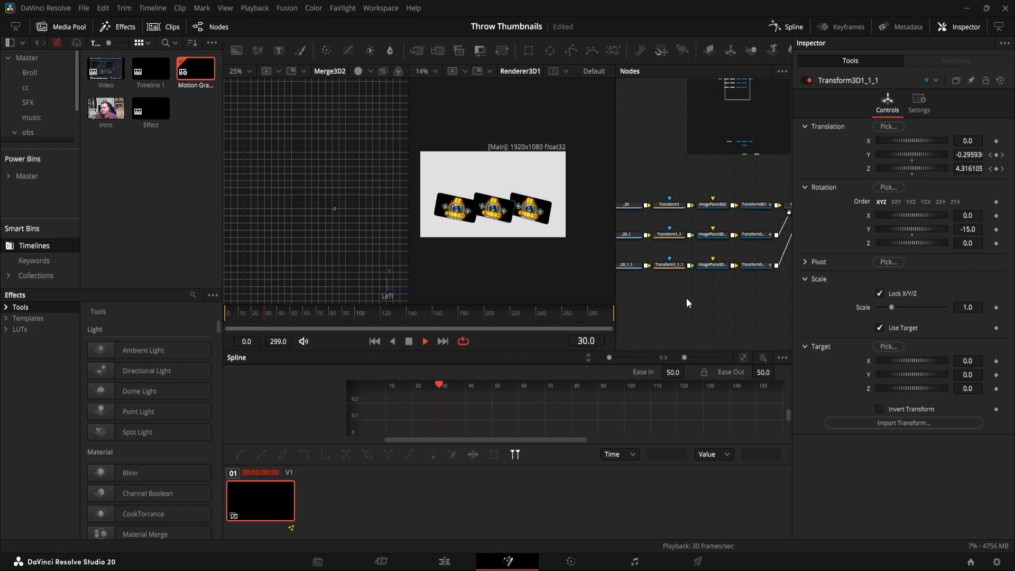
pyautogui.press('space')
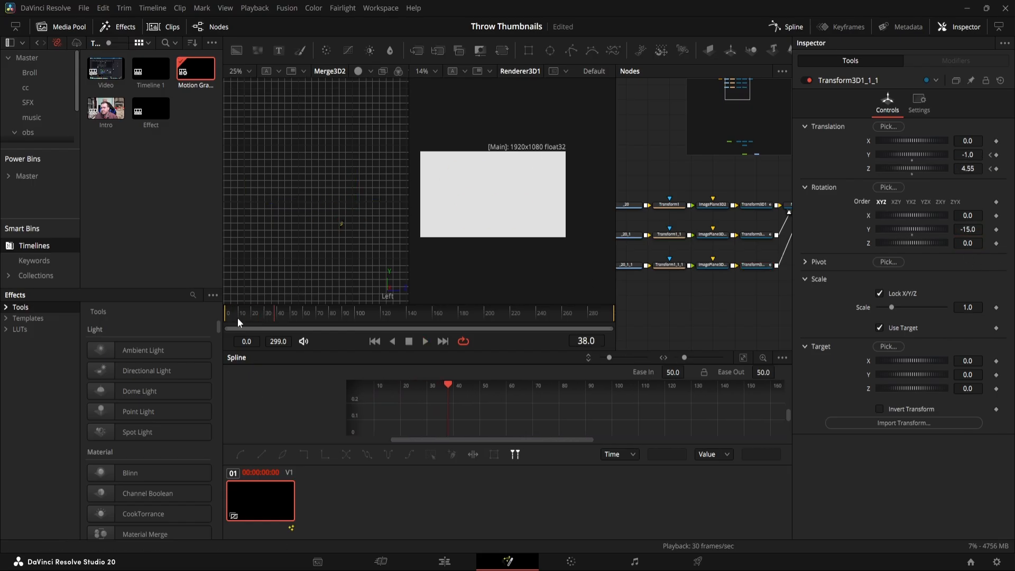
pyautogui.moveTo(237, 318); pyautogui.dragTo(259, 320)
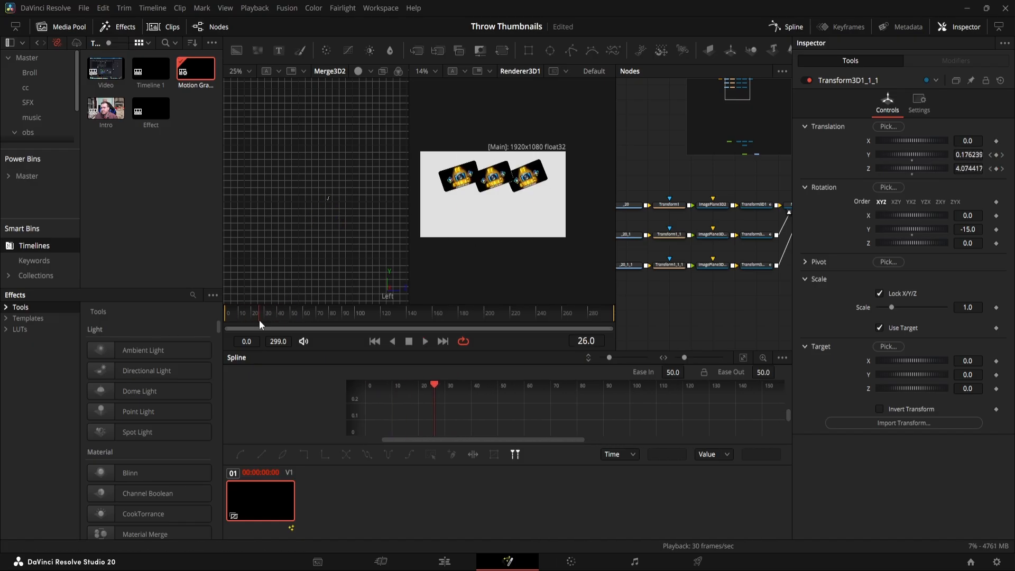
# Vary the third thumbnail's spin on ImagePlane3D2_1_1 by setting ValueX to 21, ValueY to -53 and ValueZ to 126
pyautogui.moveTo(785, 268); pyautogui.dragTo(729, 289)
pyautogui.click(729, 285)
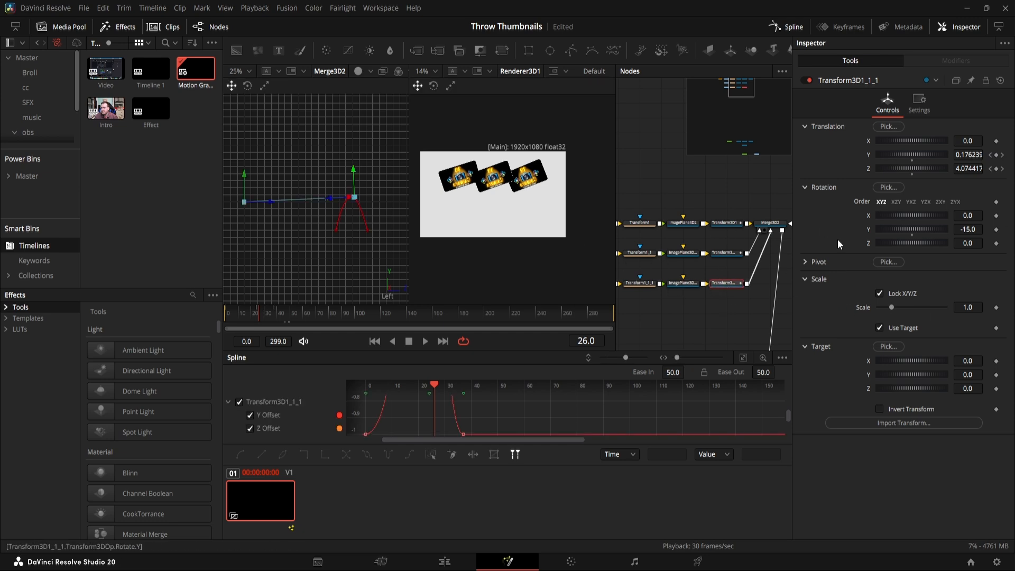
pyautogui.click(682, 283)
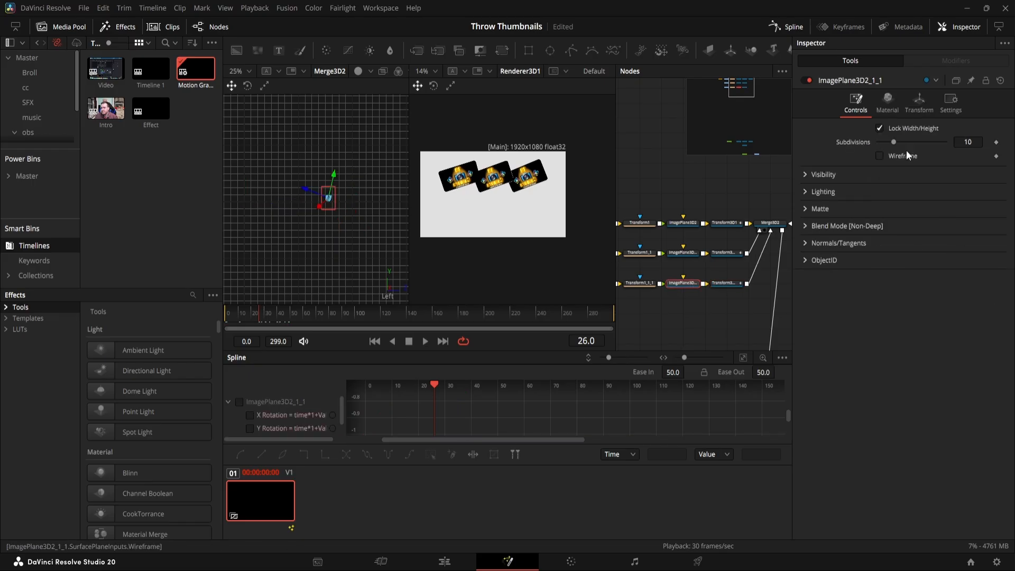
pyautogui.click(920, 102)
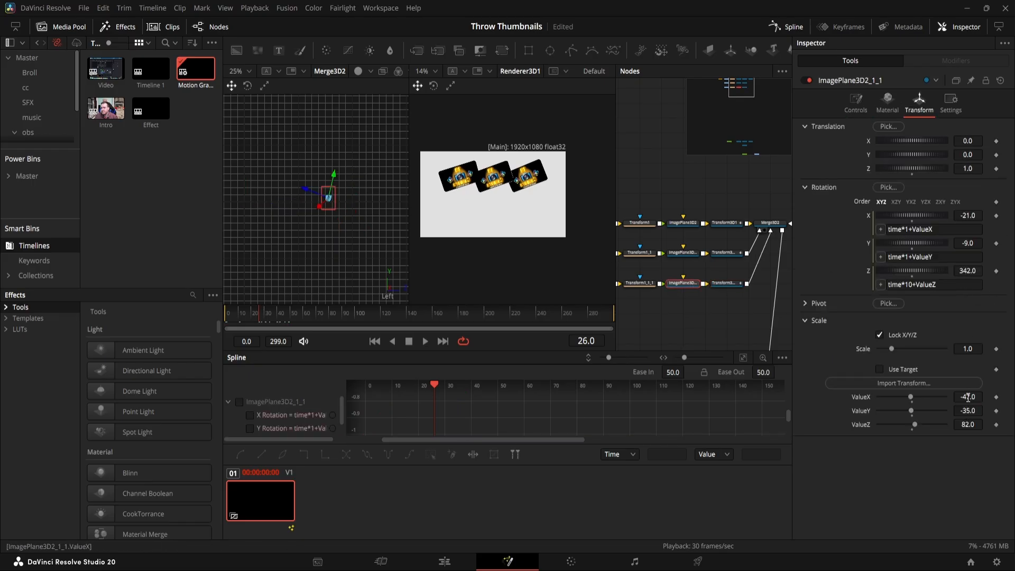
pyautogui.moveTo(968, 397); pyautogui.dragTo(993, 426)
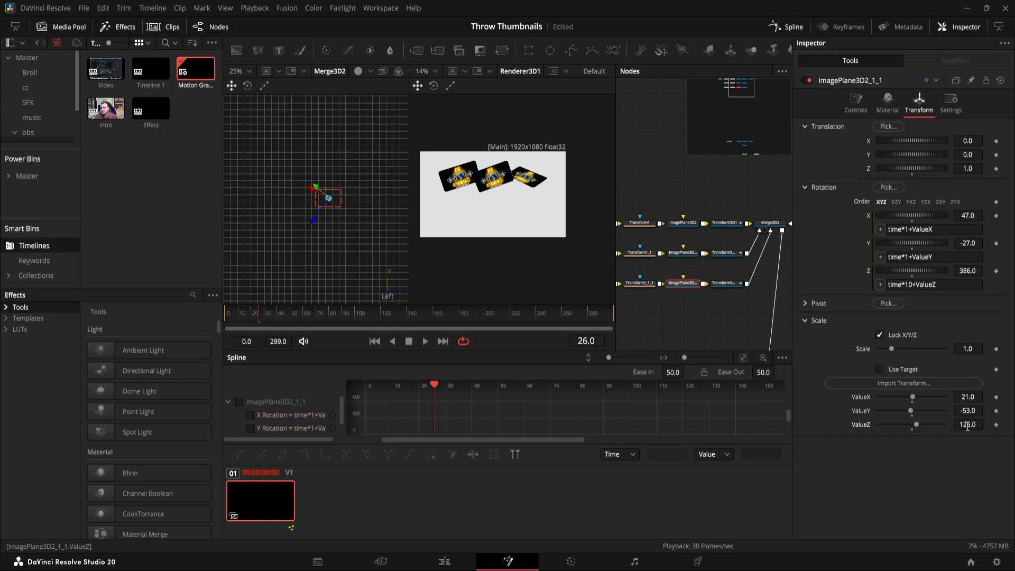
# Try offsetting the target X of the first thumbnail's Transform3D1 to -0.32, and reset it
pyautogui.click(726, 222)
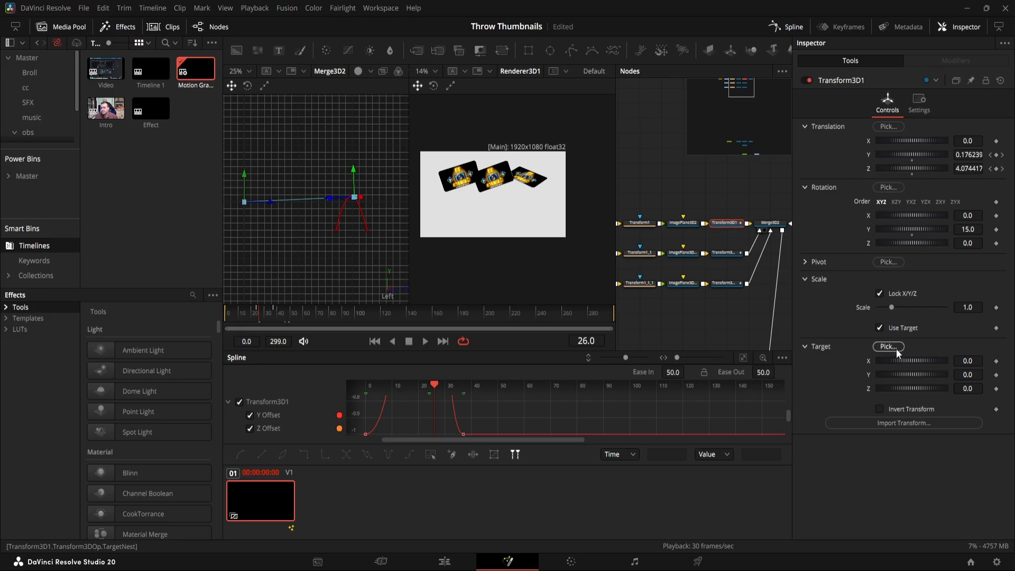
pyautogui.moveTo(968, 360)
pyautogui.mouseDown()
pyautogui.moveTo(976, 360)
pyautogui.moveTo(956, 360)
pyautogui.mouseUp()
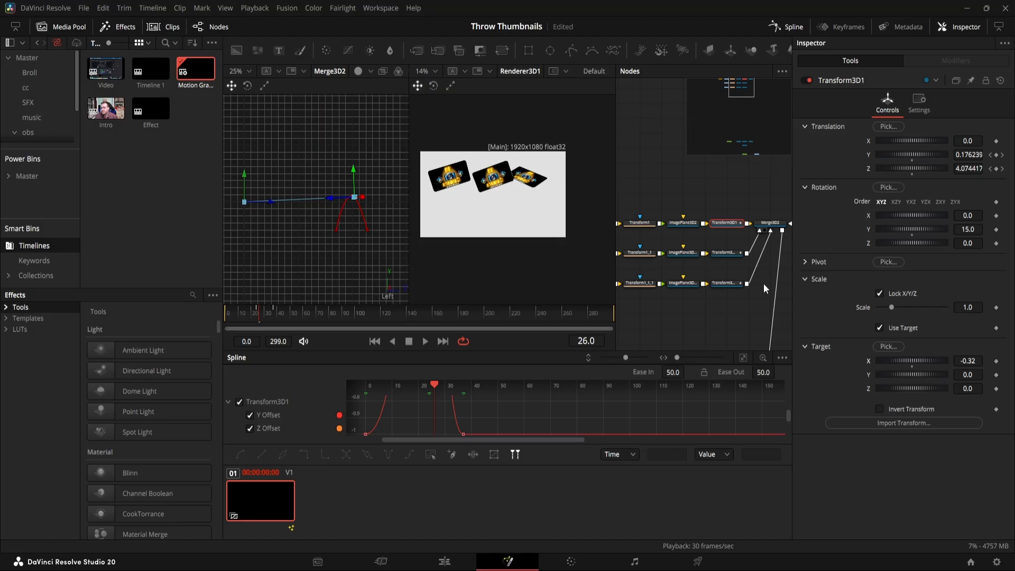
pyautogui.doubleClick(868, 362)
# Vary the first thumbnail's spin on ImagePlane3D2 by setting ValueX to -43, ValueY to 28 and ValueZ to 27
pyautogui.click(690, 222)
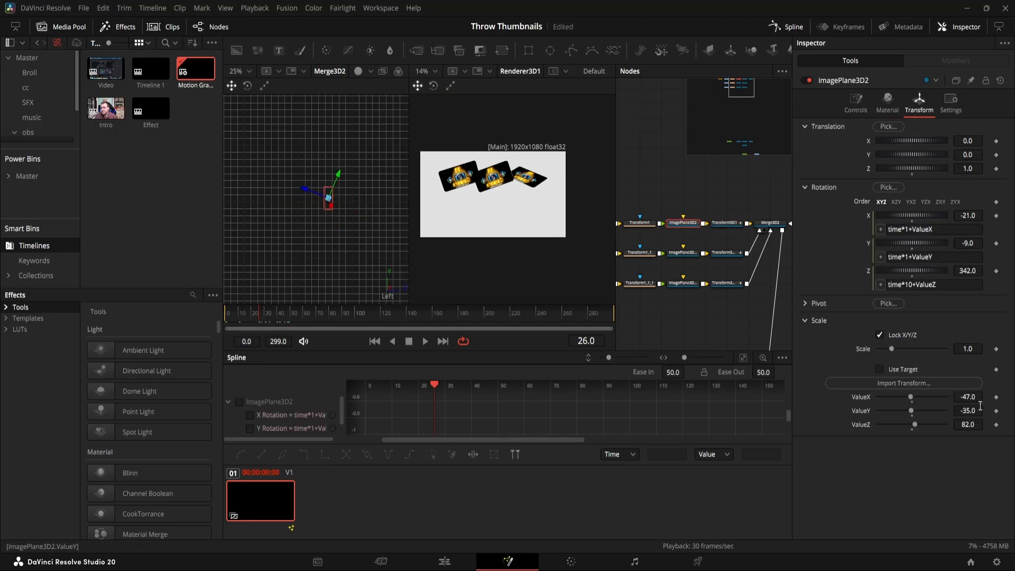
pyautogui.scroll(4, 978, 397)
pyautogui.moveTo(967, 411); pyautogui.dragTo(934, 425)
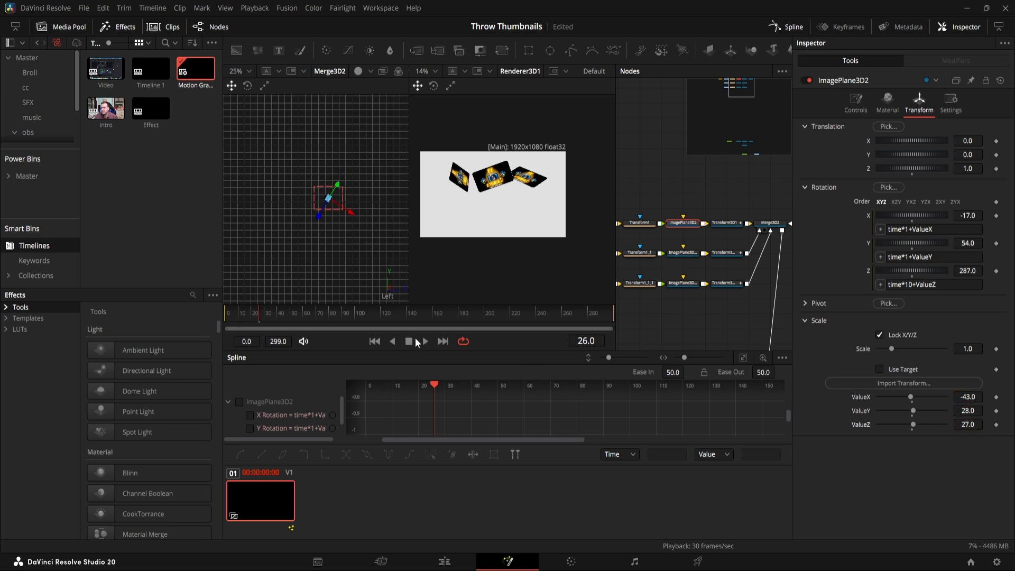
# Play the three-thumbnail throw from frame 0 to review the animation, and return to the start
pyautogui.moveTo(274, 317); pyautogui.dragTo(226, 320)
pyautogui.click(683, 321)
pyautogui.press('space')
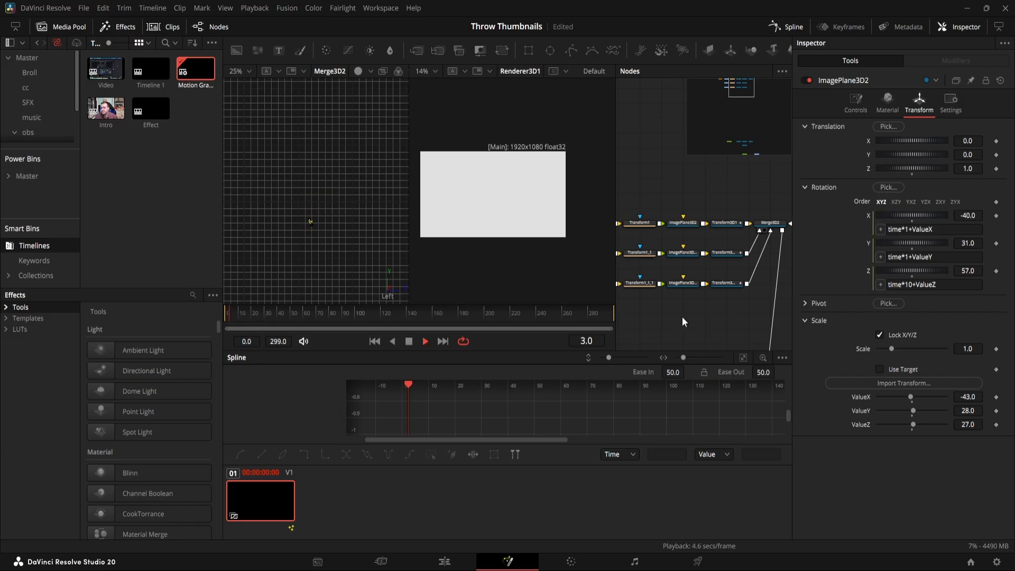
pyautogui.moveTo(305, 318); pyautogui.dragTo(177, 325)
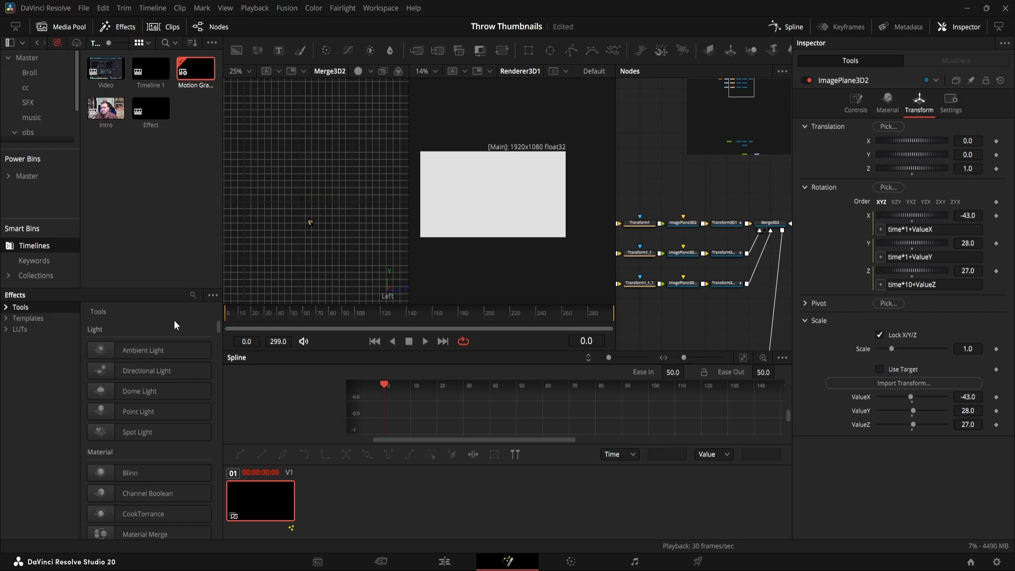
pyautogui.press('space')
pyautogui.press('space')
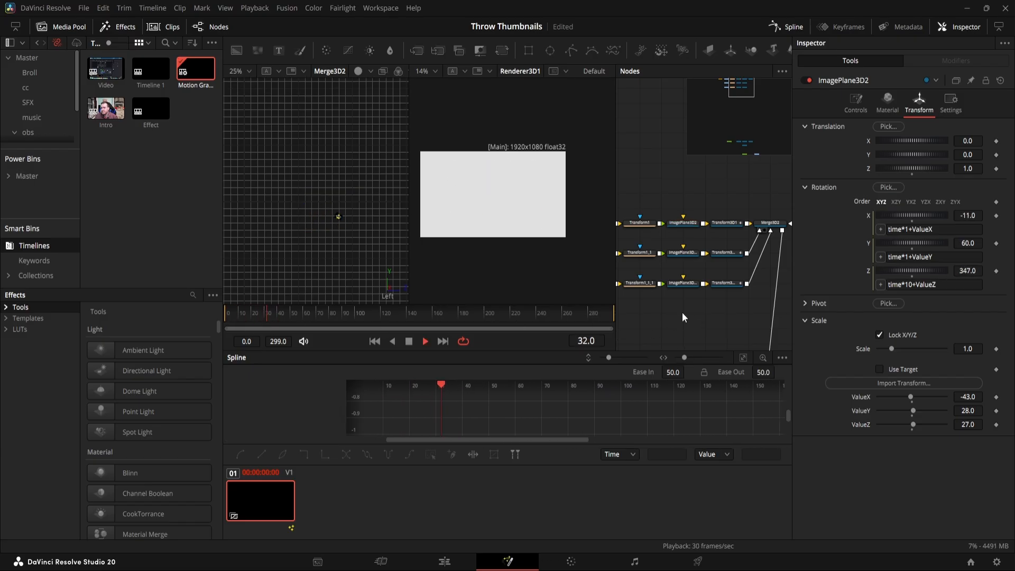
pyautogui.moveTo(290, 322); pyautogui.dragTo(204, 323)
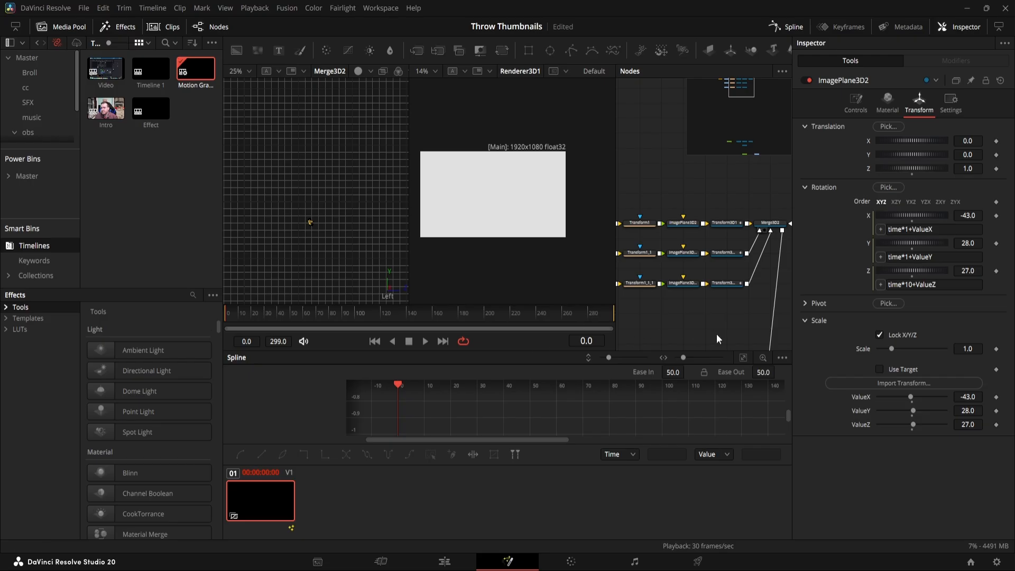
# Copy all three thumbnail branches with Merge3D2 but without Rectangle1, and place the pasted group beneath the original
pyautogui.moveTo(706, 322); pyautogui.dragTo(713, 268)
pyautogui.moveTo(671, 296); pyautogui.dragTo(700, 309)
pyautogui.scroll(-5, 711, 263)
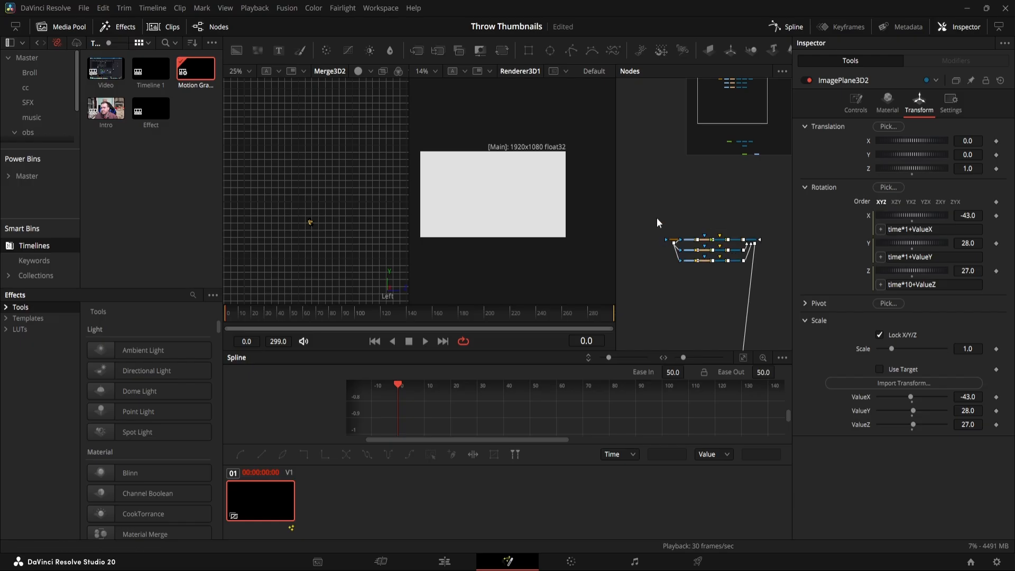
pyautogui.moveTo(657, 217); pyautogui.dragTo(750, 273)
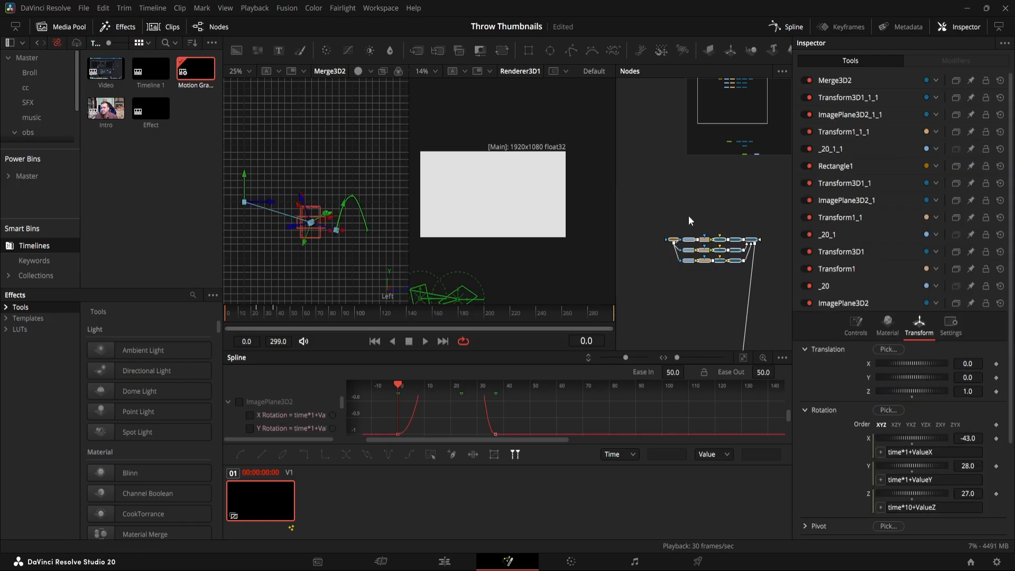
pyautogui.moveTo(690, 221); pyautogui.dragTo(743, 238)
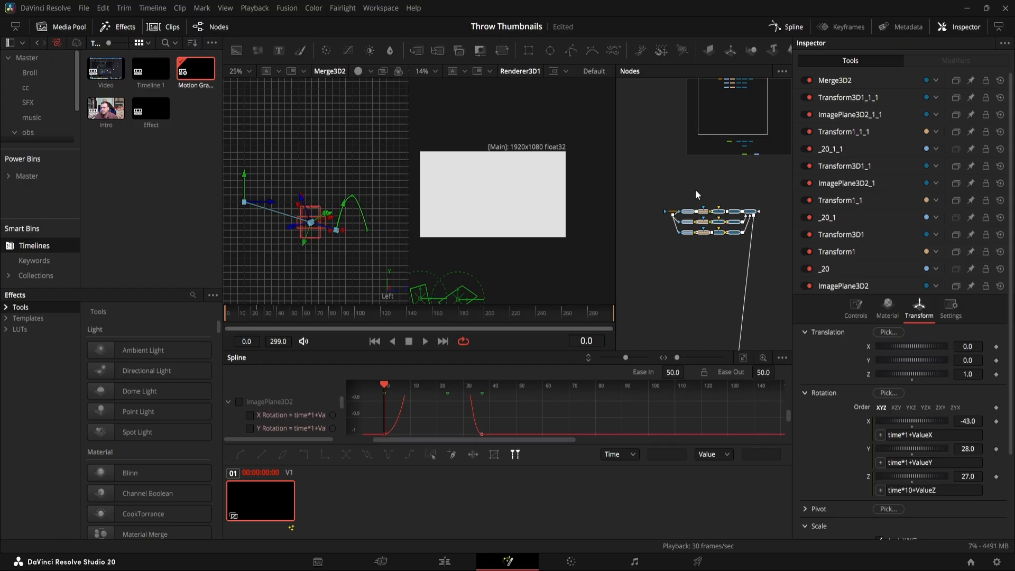
pyautogui.moveTo(770, 196); pyautogui.dragTo(688, 240)
pyautogui.click(685, 232)
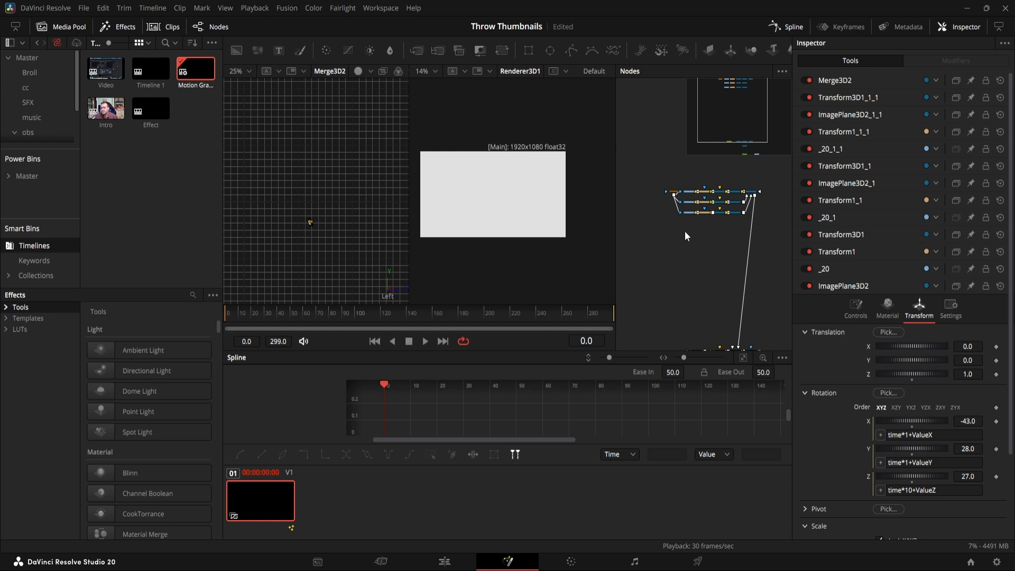
pyautogui.hotkey('ctrl', 'v')
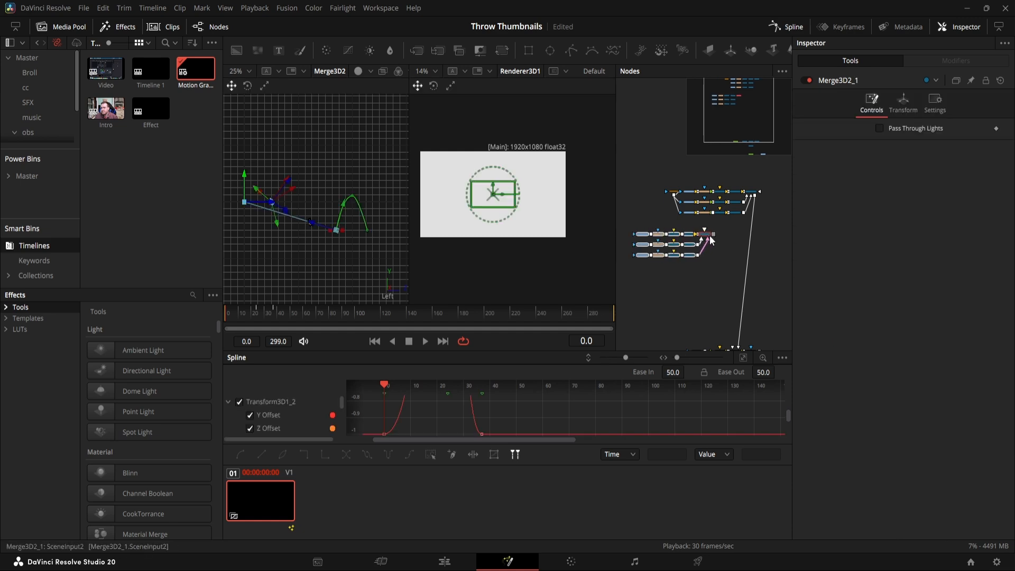
pyautogui.moveTo(711, 241); pyautogui.dragTo(742, 246)
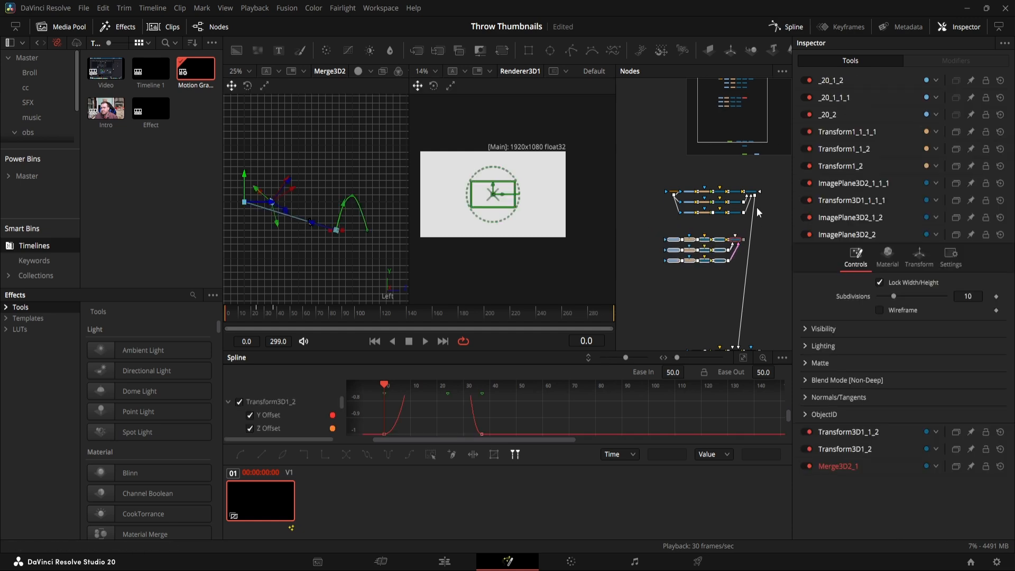
# Paste another copy of the three-branch group and line it up beneath the first copy
pyautogui.click(675, 284)
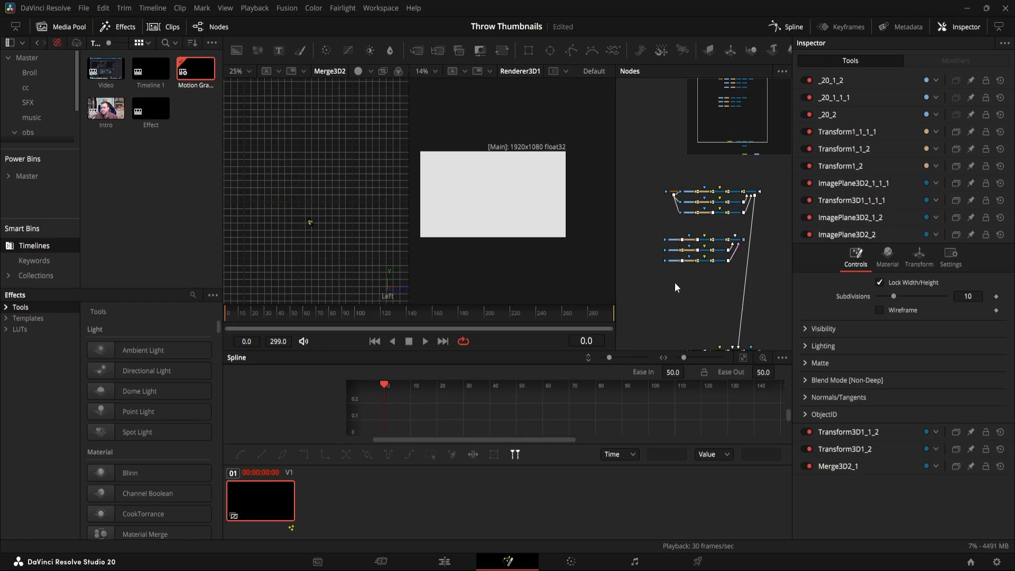
pyautogui.hotkey('ctrl', 'v')
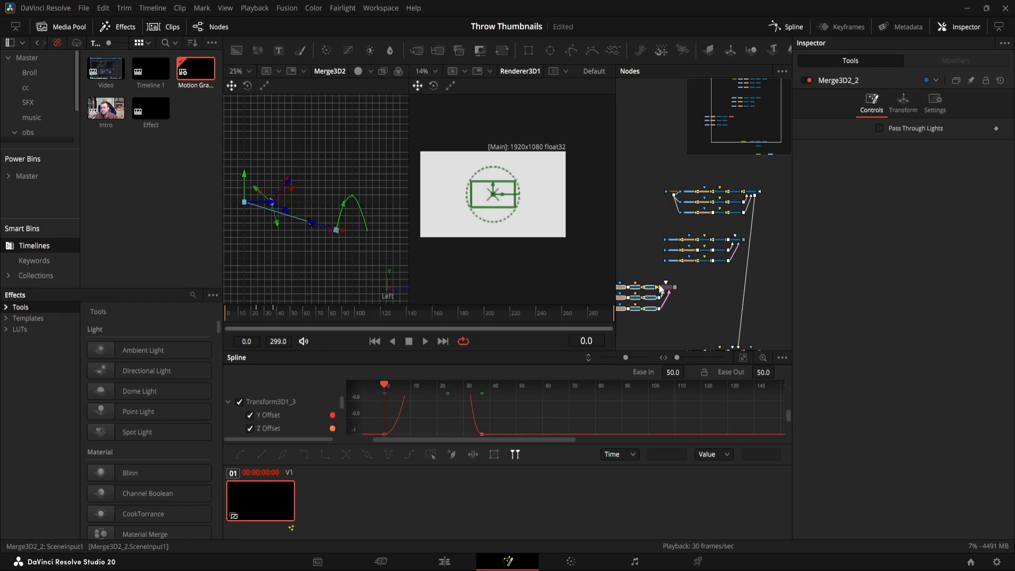
pyautogui.moveTo(670, 292); pyautogui.dragTo(731, 289)
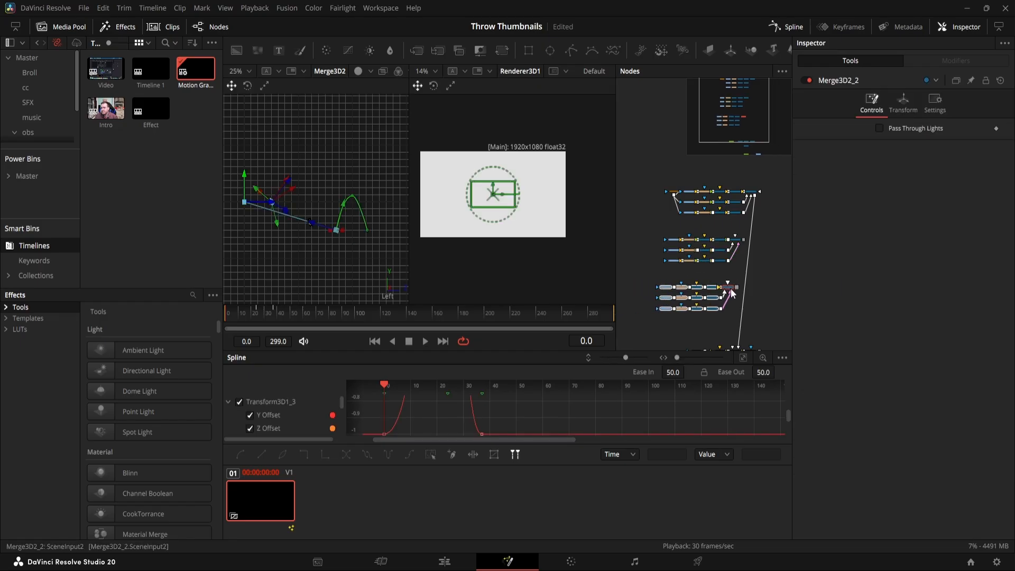
# Chain the groups by connecting Merge3D2 into Merge3D2_1 and Merge3D2_1 into Merge3D2_2
pyautogui.scroll(-2, 712, 295)
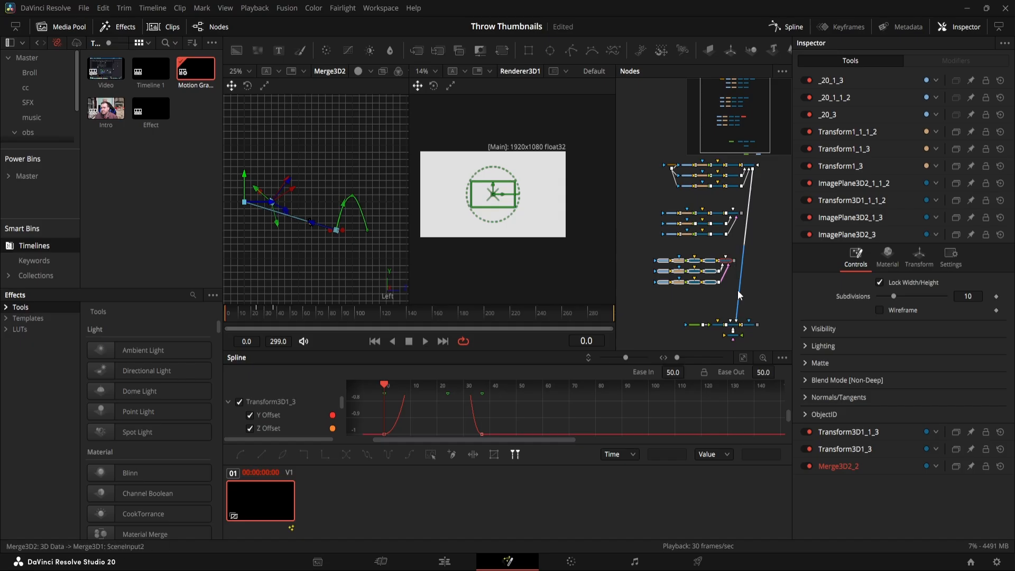
pyautogui.moveTo(738, 291); pyautogui.dragTo(731, 262)
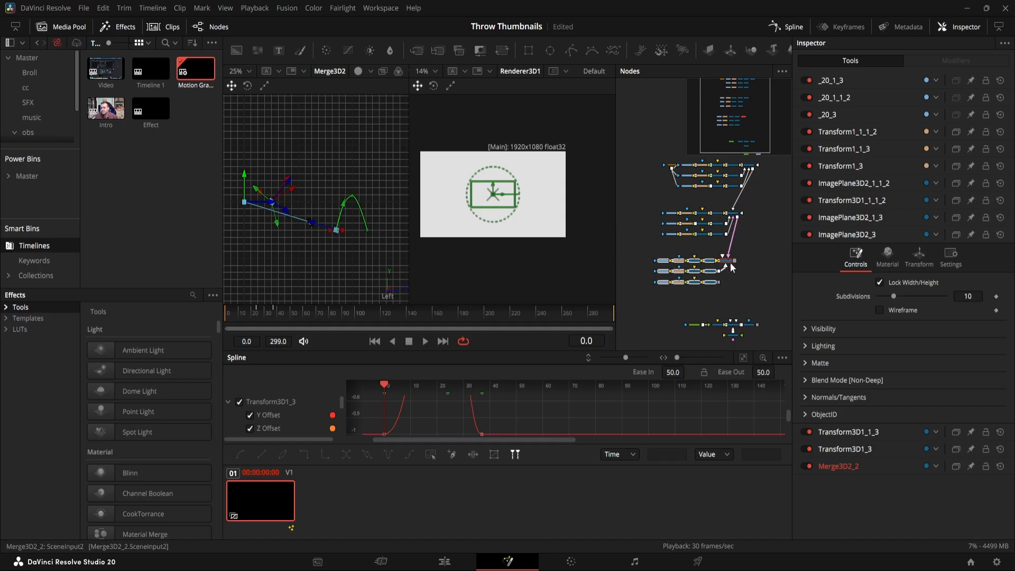
pyautogui.click(672, 297)
pyautogui.scroll(3, 669, 254)
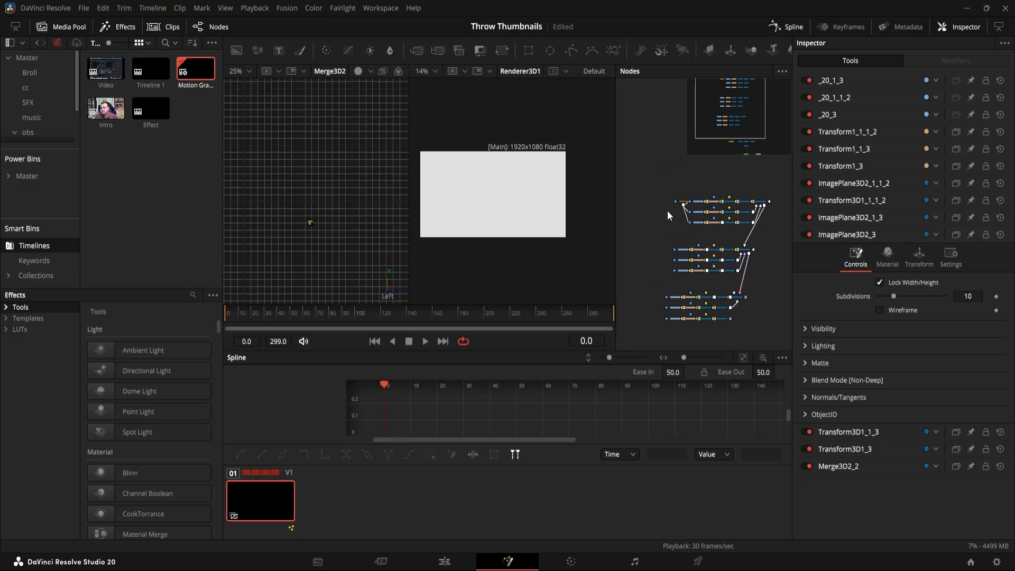
# Move all three thumbnail groups together farther up the node graph, leaving free space beneath them
pyautogui.moveTo(633, 173); pyautogui.dragTo(760, 340)
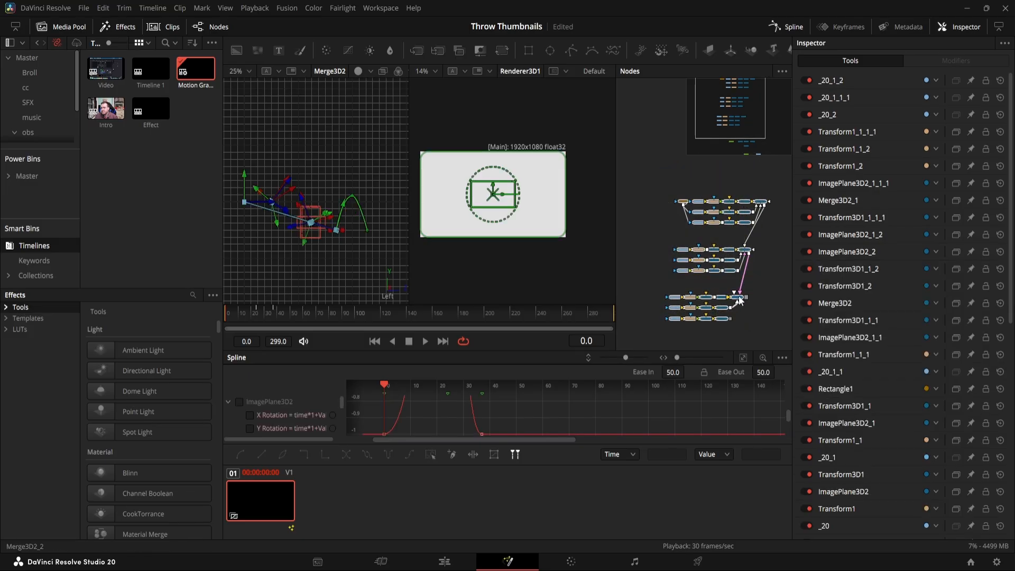
pyautogui.moveTo(739, 296); pyautogui.dragTo(740, 159)
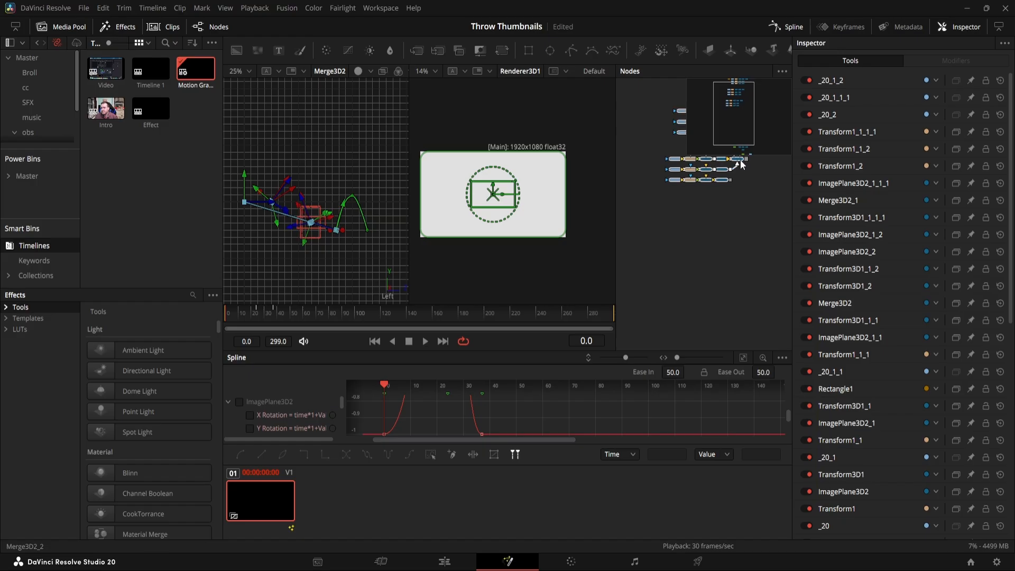
pyautogui.moveTo(755, 202); pyautogui.dragTo(740, 252)
pyautogui.click(680, 274)
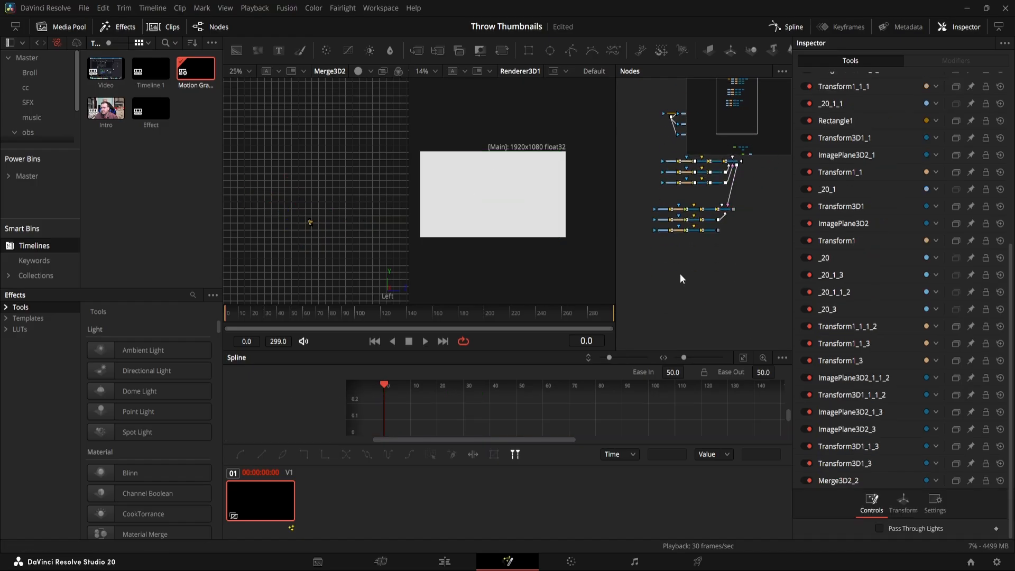
# Paste two more copies of the three-branch thumbnail group and line each one up beneath the previous groups
pyautogui.hotkey('ctrl', 'v')
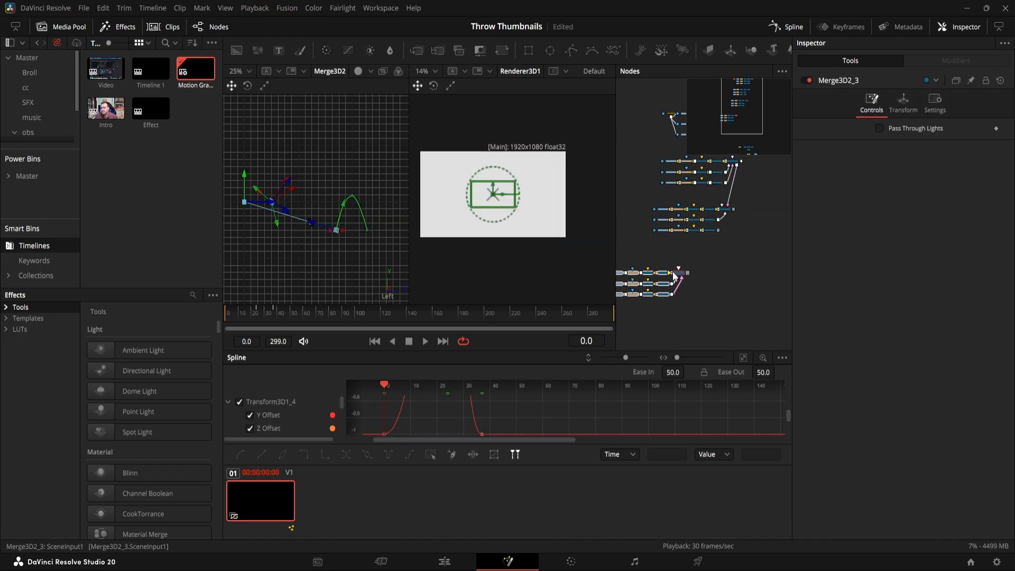
pyautogui.moveTo(682, 277); pyautogui.dragTo(729, 244)
pyautogui.click(686, 276)
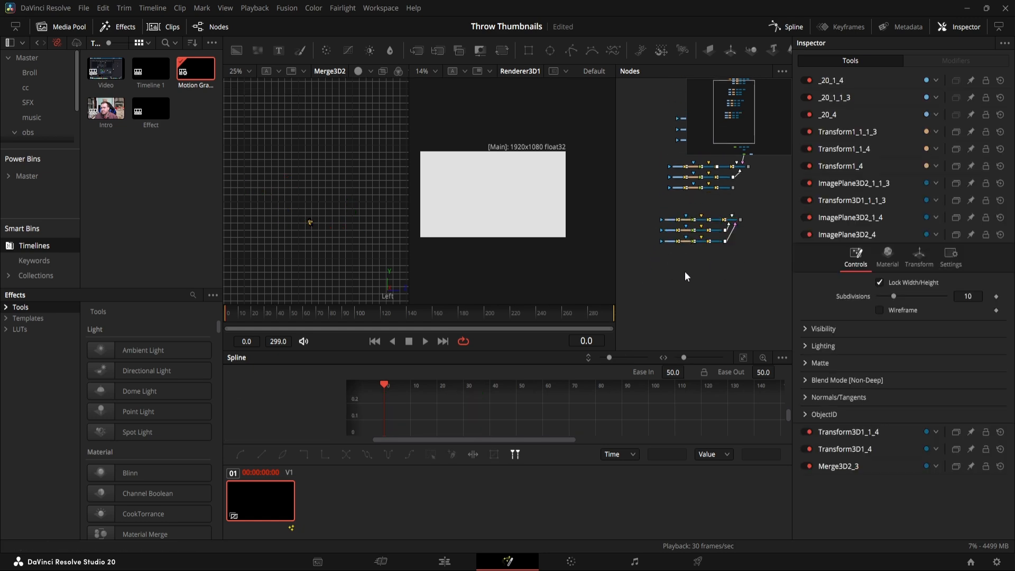
pyautogui.hotkey('ctrl', 'v')
pyautogui.moveTo(693, 272); pyautogui.dragTo(728, 285)
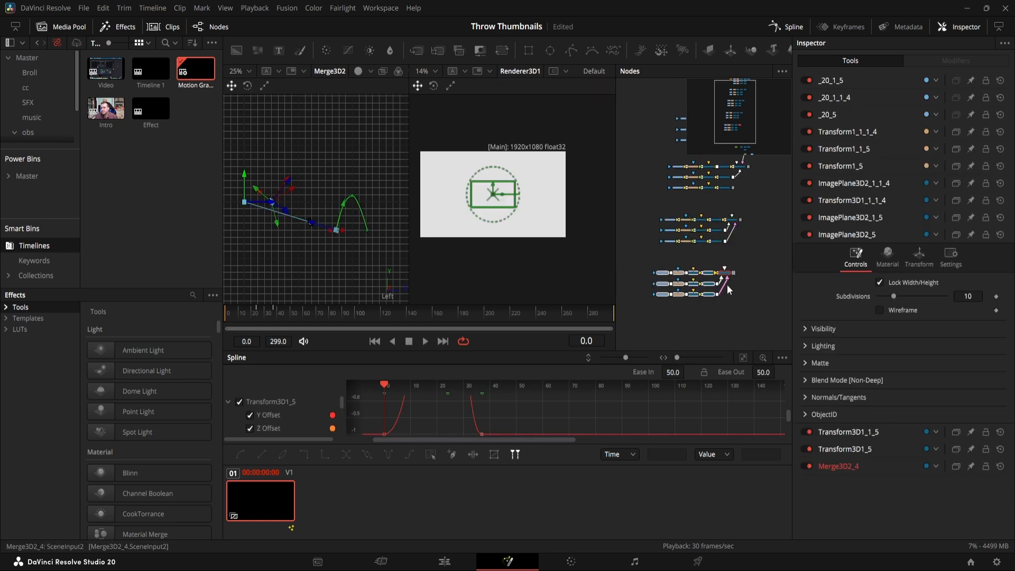
# Move all existing thumbnail groups, through the Merge3D2_4 group, farther up the node graph to free space beneath them
pyautogui.moveTo(699, 339); pyautogui.dragTo(725, 369)
pyautogui.click(700, 253)
pyautogui.hotkey('ctrl', 'v')
pyautogui.moveTo(764, 286); pyautogui.dragTo(630, 84)
pyautogui.moveTo(692, 278); pyautogui.dragTo(716, 110)
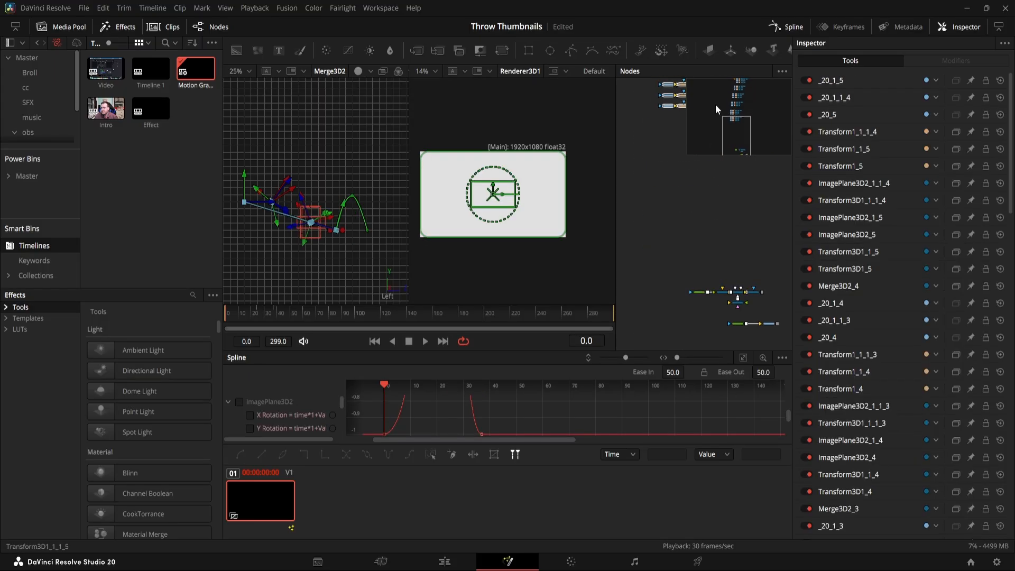
# Paste further copies of the three-branch group into the free space, ending with the Merge3D2_9 group above Merge3D1
pyautogui.click(708, 233)
pyautogui.hotkey('ctrl', 'v')
pyautogui.moveTo(644, 176); pyautogui.dragTo(778, 347)
pyautogui.moveTo(687, 296); pyautogui.dragTo(656, 113)
pyautogui.click(693, 230)
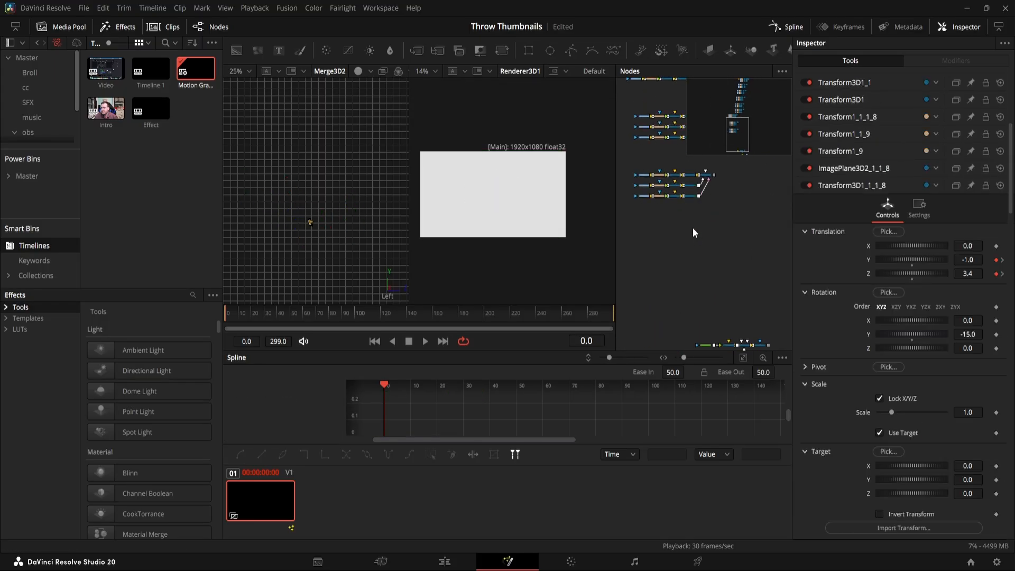
pyautogui.hotkey('ctrl', 'v')
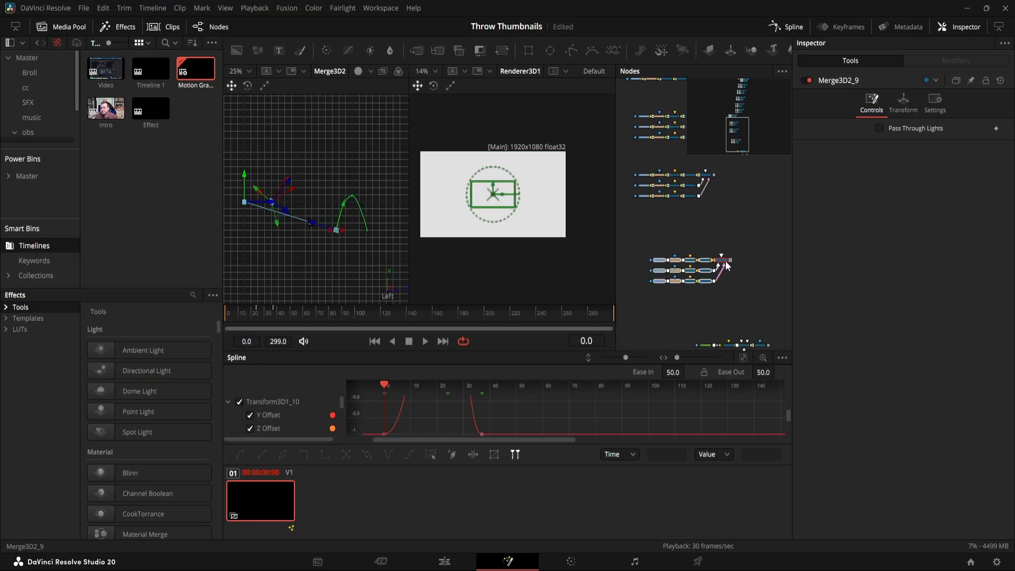
pyautogui.moveTo(725, 258); pyautogui.dragTo(756, 217)
pyautogui.click(757, 202)
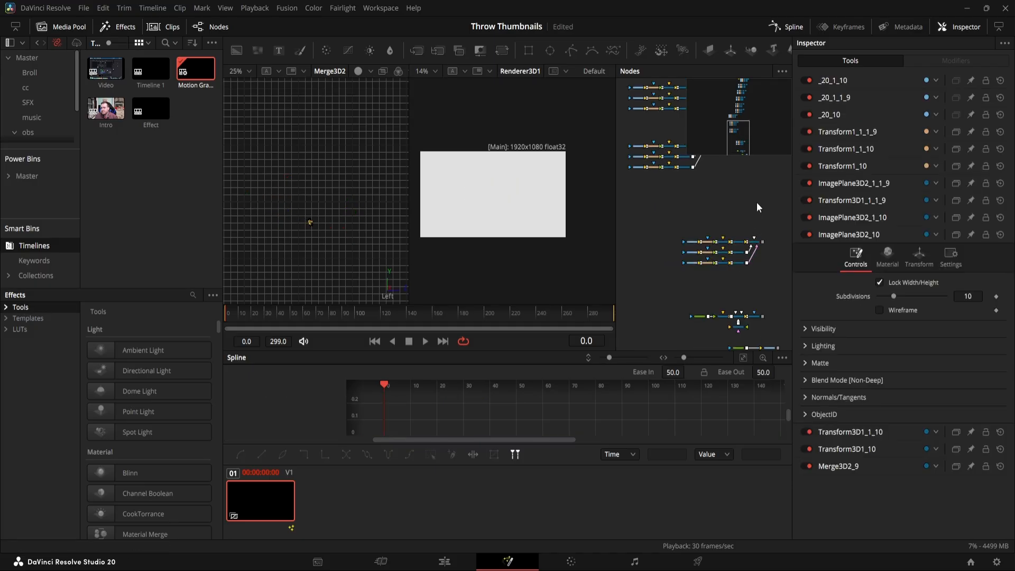
# Line up the Merge3D2_8 and Merge3D2_7 thumbnail groups in a column above the Merge3D2_9 group
pyautogui.moveTo(732, 188); pyautogui.dragTo(727, 262)
pyautogui.moveTo(627, 212); pyautogui.dragTo(714, 262)
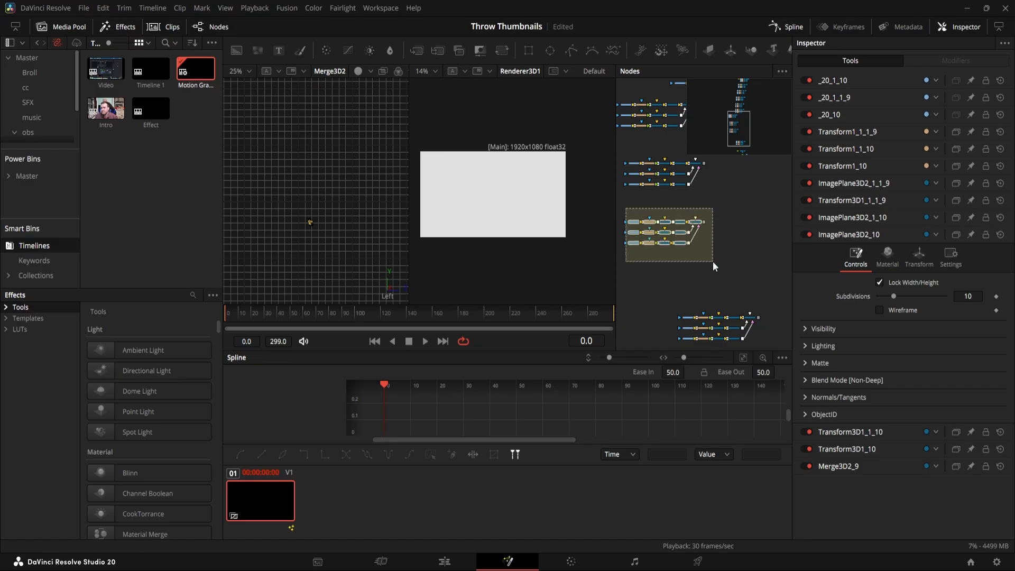
pyautogui.moveTo(697, 221); pyautogui.dragTo(750, 236)
pyautogui.click(727, 221)
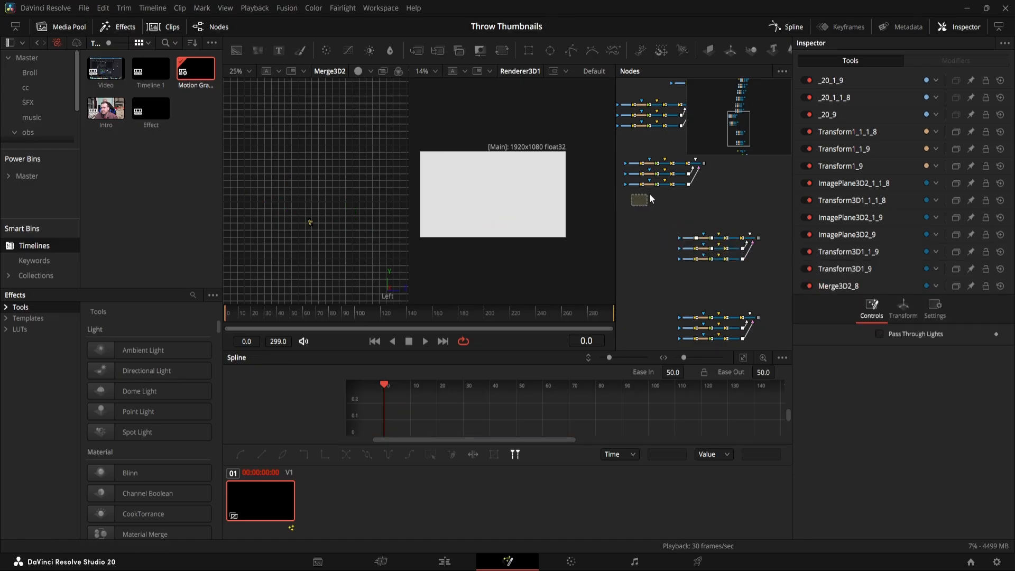
pyautogui.moveTo(650, 194); pyautogui.dragTo(752, 177)
pyautogui.moveTo(722, 209); pyautogui.dragTo(715, 312)
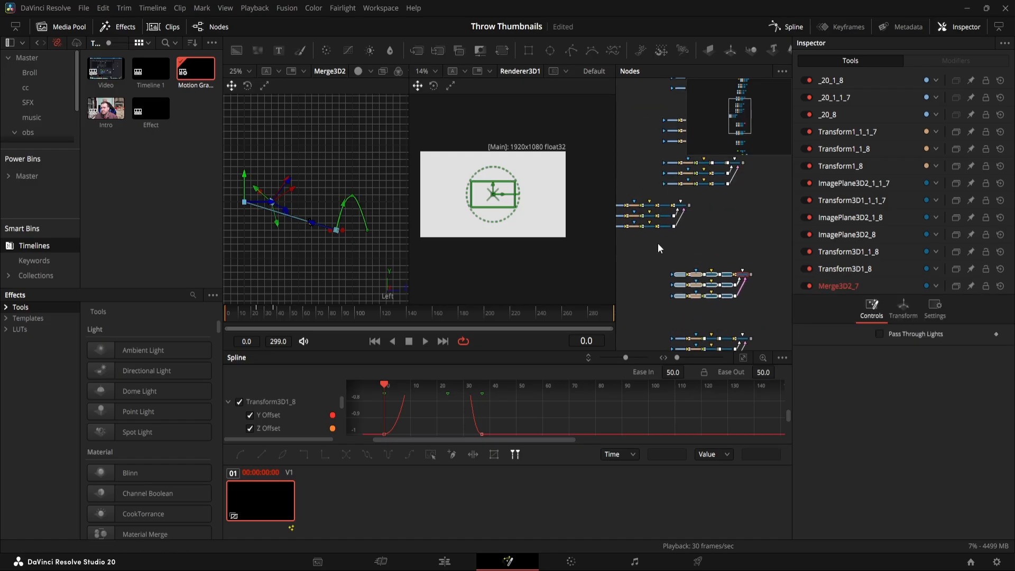
# Line up the remaining upper thumbnail groups in the same column of the node graph
pyautogui.moveTo(687, 257); pyautogui.dragTo(770, 212)
pyautogui.moveTo(740, 238); pyautogui.dragTo(724, 247)
pyautogui.moveTo(669, 204); pyautogui.dragTo(788, 115)
pyautogui.moveTo(629, 157); pyautogui.dragTo(739, 113)
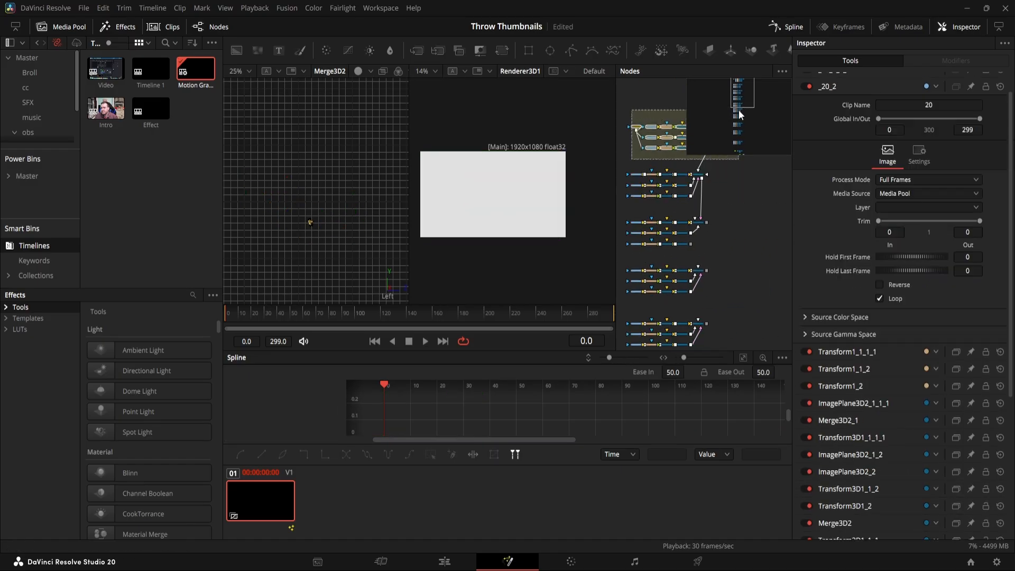
pyautogui.scroll(-6, 702, 277)
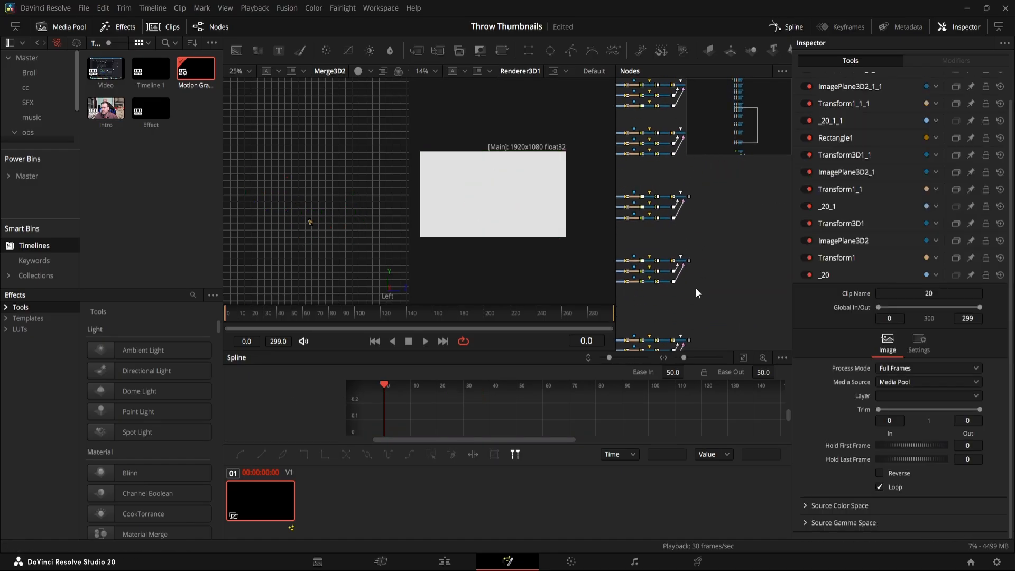
pyautogui.moveTo(696, 289); pyautogui.dragTo(684, 195)
# Chain the remaining group merges one into the next through Merge3D2_9, with the chain's end connected to Merge3D1
pyautogui.moveTo(690, 341); pyautogui.dragTo(732, 335)
pyautogui.moveTo(722, 230); pyautogui.dragTo(705, 319)
pyautogui.moveTo(716, 190); pyautogui.dragTo(710, 310)
pyautogui.moveTo(698, 263); pyautogui.dragTo(688, 285)
pyautogui.moveTo(695, 303); pyautogui.dragTo(693, 278)
pyautogui.moveTo(695, 281); pyautogui.dragTo(699, 235)
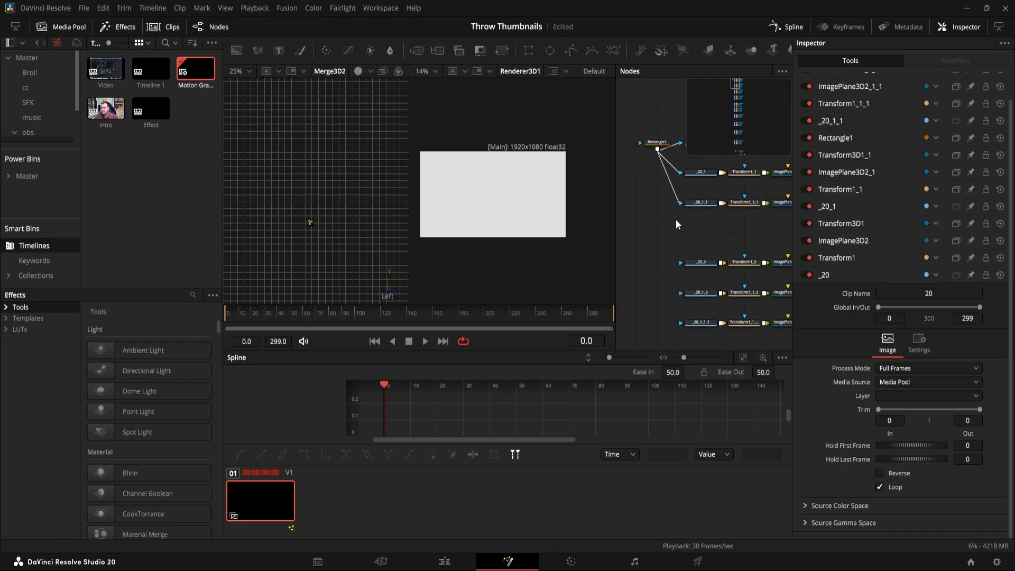
# Connect Rectangle1 to the three media nodes of every copied thumbnail group, moving it down the graph from group to group
pyautogui.moveTo(676, 222); pyautogui.dragTo(675, 177)
pyautogui.moveTo(657, 95); pyautogui.dragTo(682, 207)
pyautogui.moveTo(656, 94); pyautogui.dragTo(635, 223)
pyautogui.moveTo(653, 222); pyautogui.dragTo(685, 238)
pyautogui.moveTo(653, 222); pyautogui.dragTo(692, 270)
pyautogui.moveTo(655, 130); pyautogui.dragTo(662, 281)
pyautogui.moveTo(668, 276); pyautogui.dragTo(694, 248)
pyautogui.moveTo(668, 143); pyautogui.dragTo(668, 222)
pyautogui.moveTo(685, 179); pyautogui.dragTo(705, 119)
pyautogui.moveTo(667, 96); pyautogui.dragTo(666, 236)
pyautogui.moveTo(656, 313); pyautogui.dragTo(700, 301)
pyautogui.moveTo(658, 266); pyautogui.dragTo(703, 302)
# Move Renderer3D1 farther away from Merge3D1 and show Merge3D1 in both viewers at frame 125
pyautogui.moveTo(778, 265); pyautogui.dragTo(640, 219)
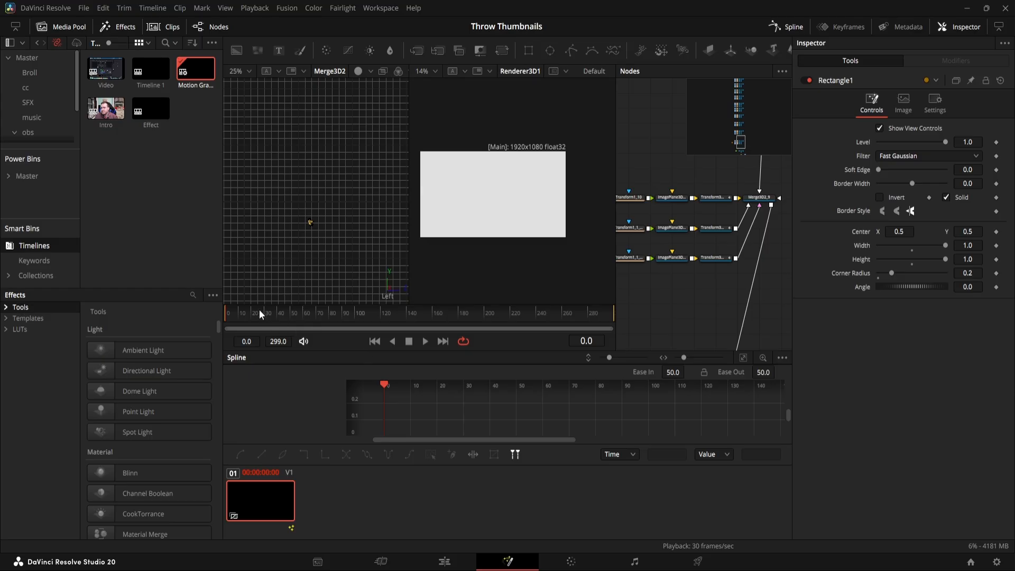
pyautogui.moveTo(259, 315); pyautogui.dragTo(170, 324)
pyautogui.moveTo(696, 290); pyautogui.dragTo(628, 182)
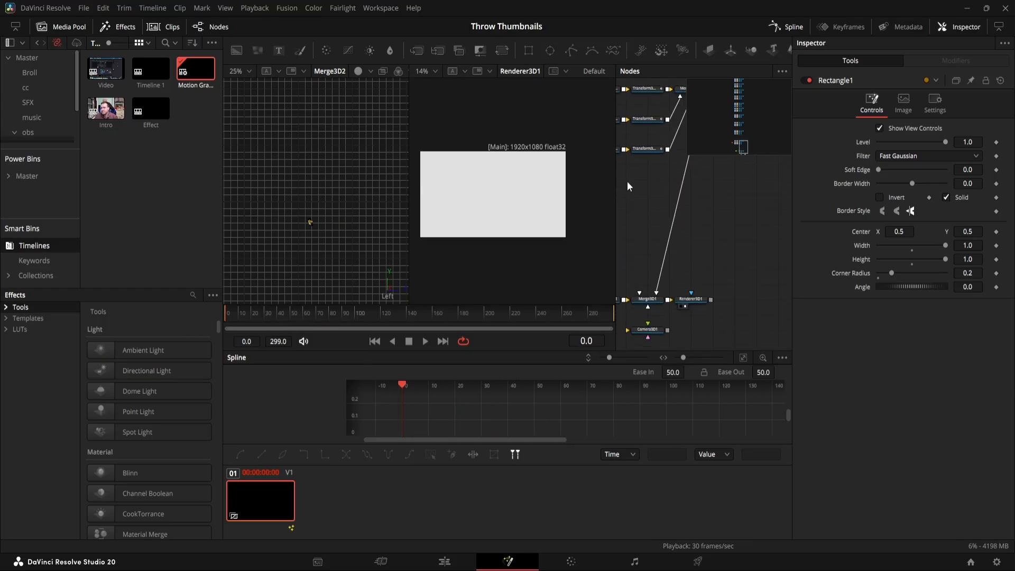
pyautogui.moveTo(667, 265); pyautogui.dragTo(687, 233)
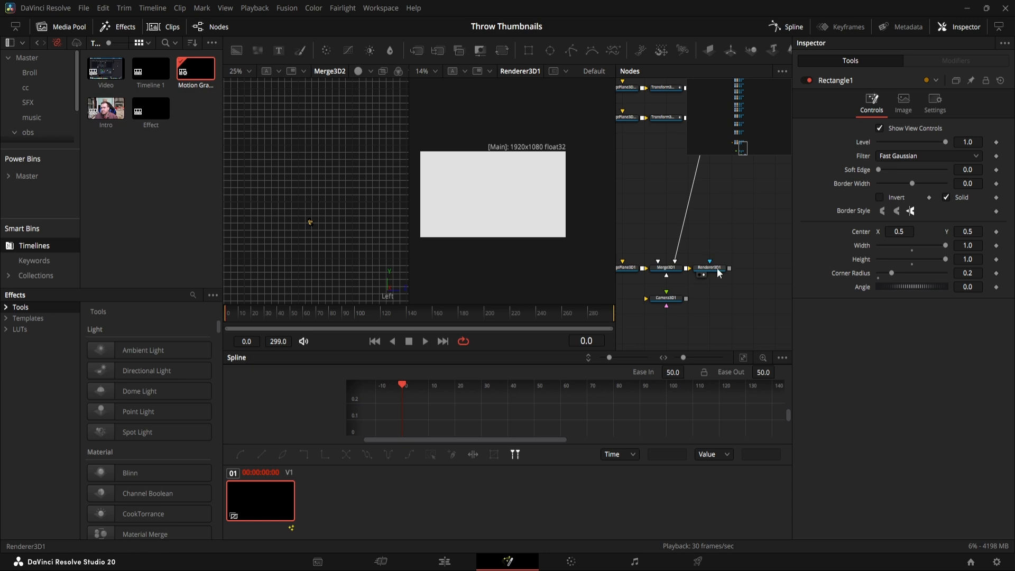
pyautogui.click(719, 272)
pyautogui.moveTo(679, 271); pyautogui.dragTo(685, 259)
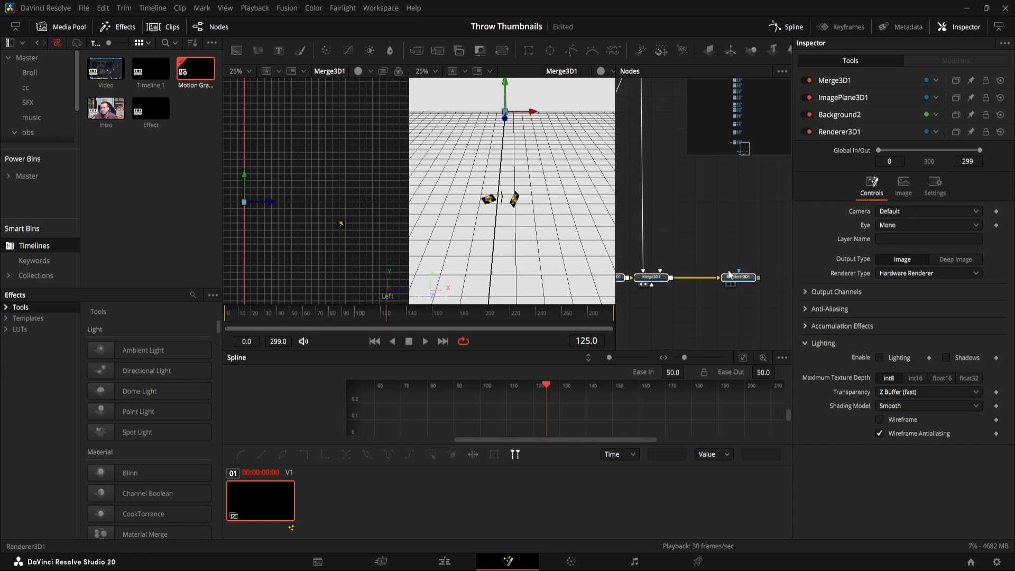
pyautogui.moveTo(729, 270); pyautogui.dragTo(776, 252)
pyautogui.click(727, 260)
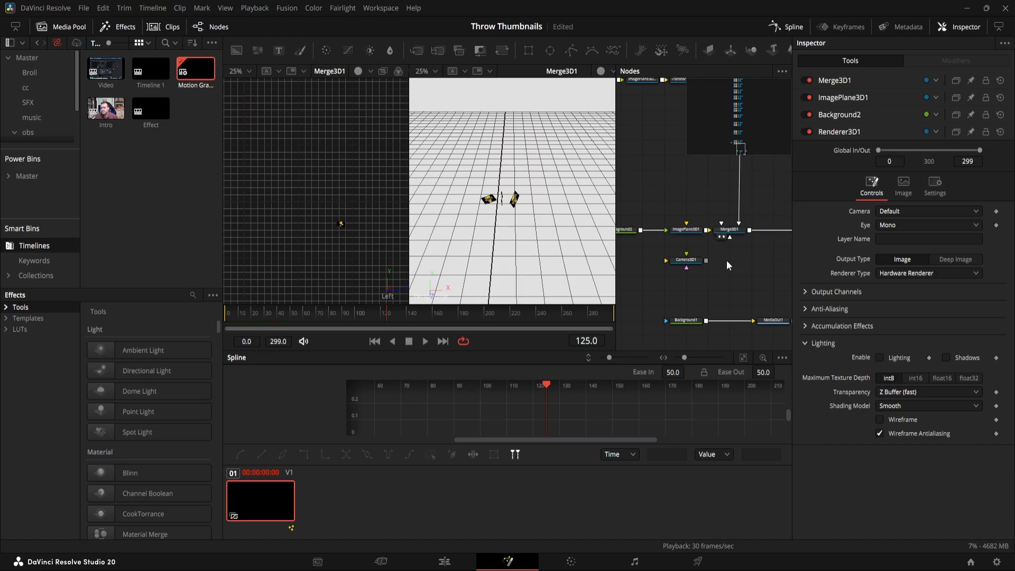
# Place Camera3D1 beneath Merge3D1 and connect it, with Renderer3D1 shown in the second viewer
pyautogui.moveTo(686, 259); pyautogui.dragTo(735, 230)
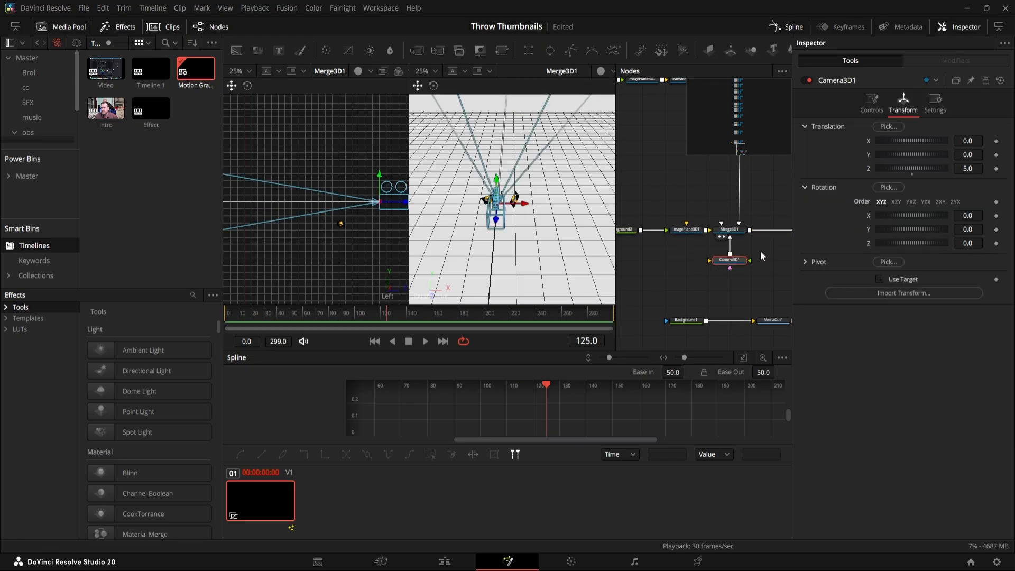
pyautogui.moveTo(740, 281); pyautogui.dragTo(605, 289)
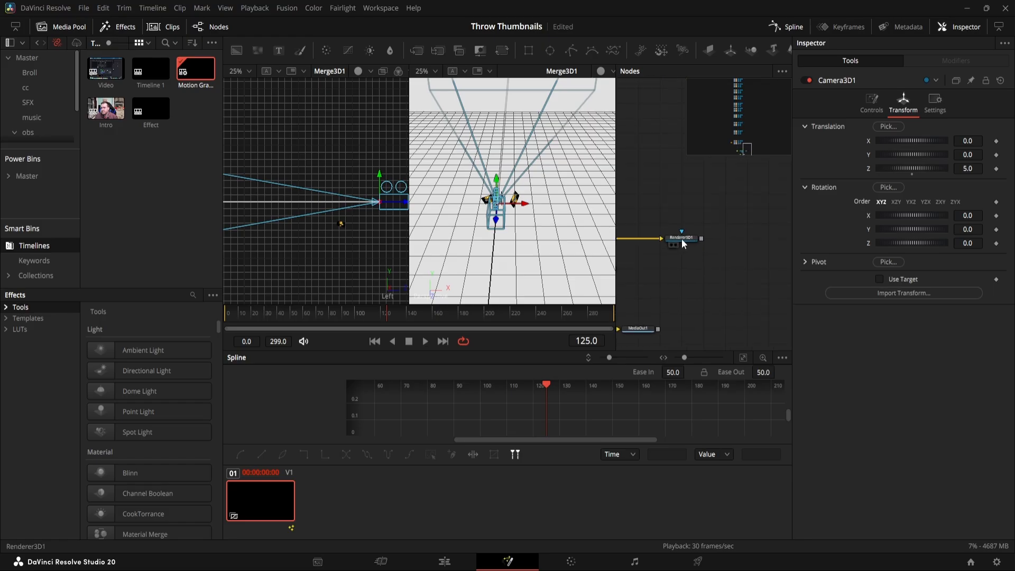
pyautogui.click(682, 238)
pyautogui.press('2')
pyautogui.scroll(-3, 519, 198)
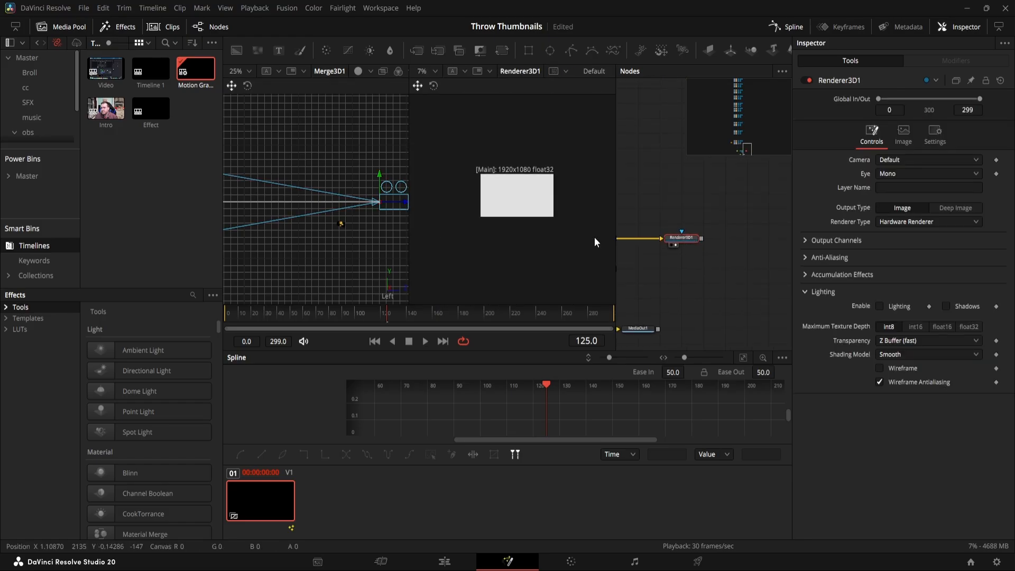
# Scrub the animation from its start to about frame 28 and back to check the thumbnail throw
pyautogui.moveTo(370, 316); pyautogui.dragTo(256, 350)
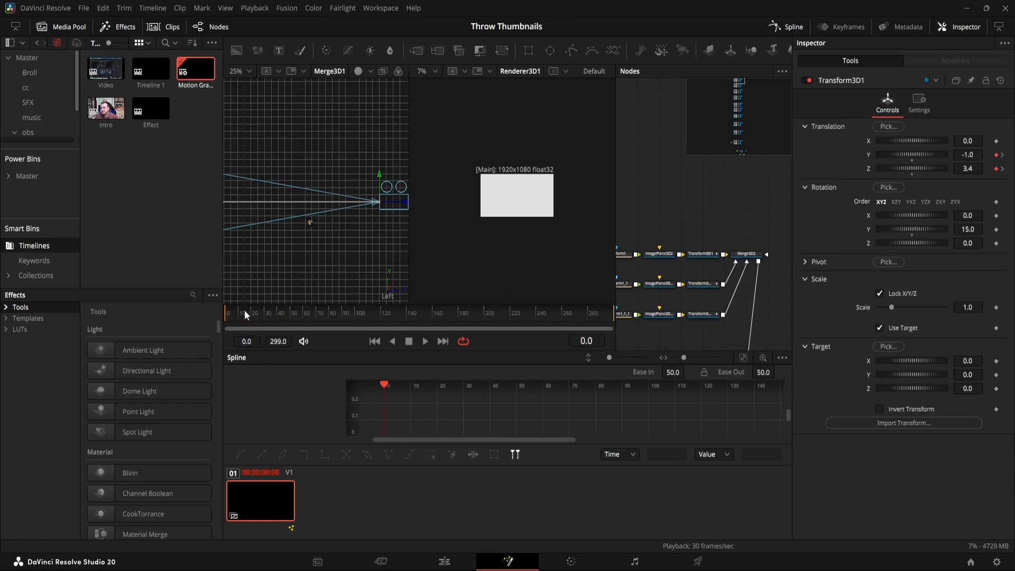
pyautogui.moveTo(233, 313); pyautogui.dragTo(262, 324)
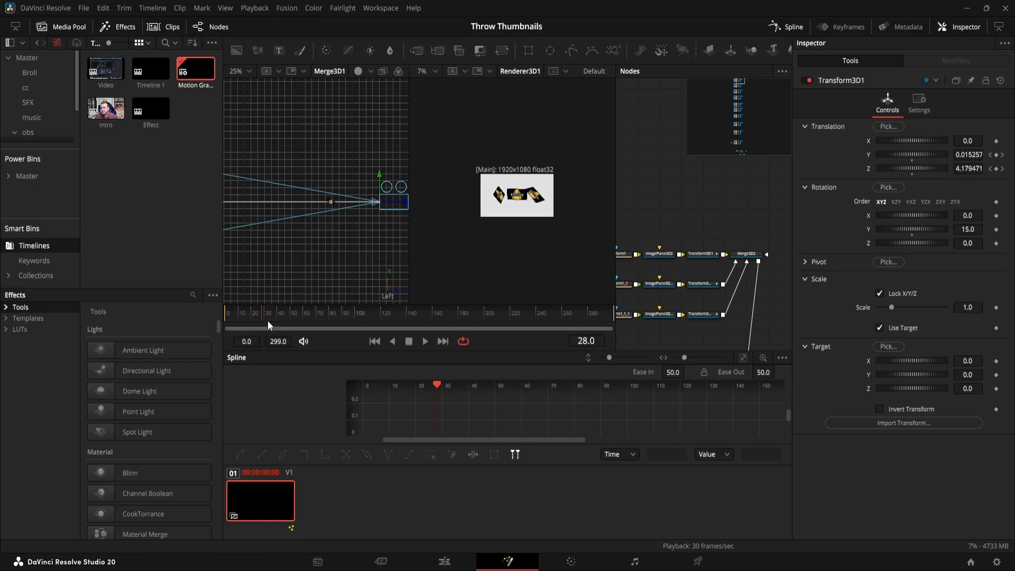
pyautogui.moveTo(262, 315); pyautogui.dragTo(225, 324)
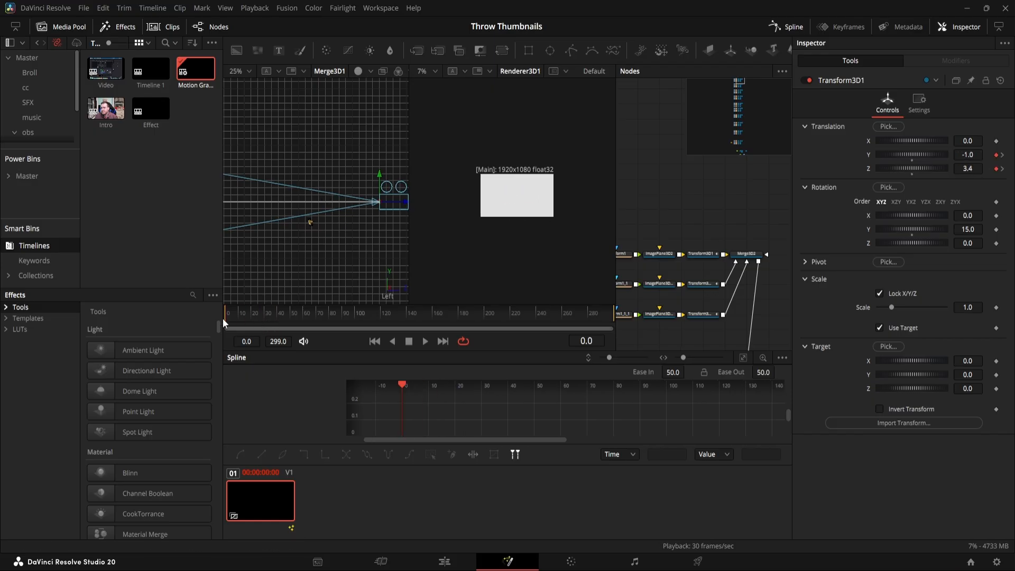
pyautogui.moveTo(692, 206); pyautogui.dragTo(718, 327)
pyautogui.click(698, 221)
pyautogui.moveTo(699, 222); pyautogui.dragTo(712, 330)
pyautogui.click(699, 216)
pyautogui.moveTo(699, 218); pyautogui.dragTo(712, 320)
pyautogui.click(697, 213)
pyautogui.click(704, 255)
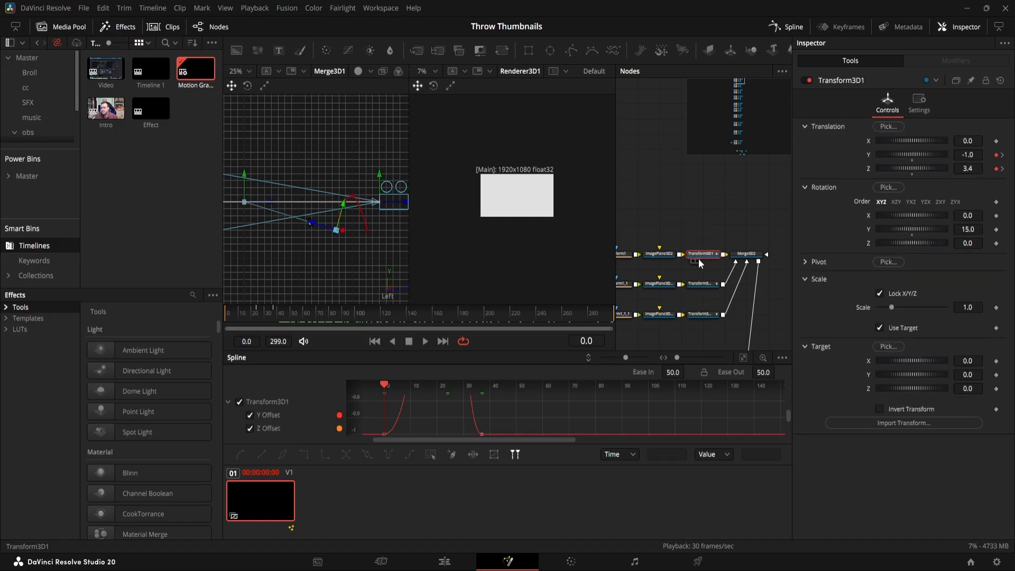
pyautogui.click(674, 212)
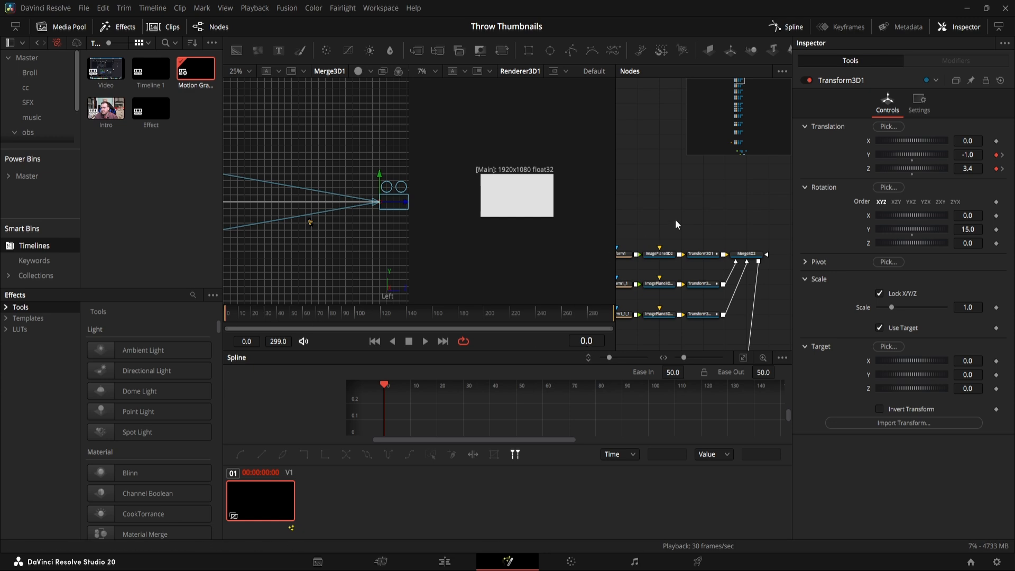
# Park the playhead at frame 3 and show the Y Offset and Z Offset keyframes of Transform3D1_1
pyautogui.press('space')
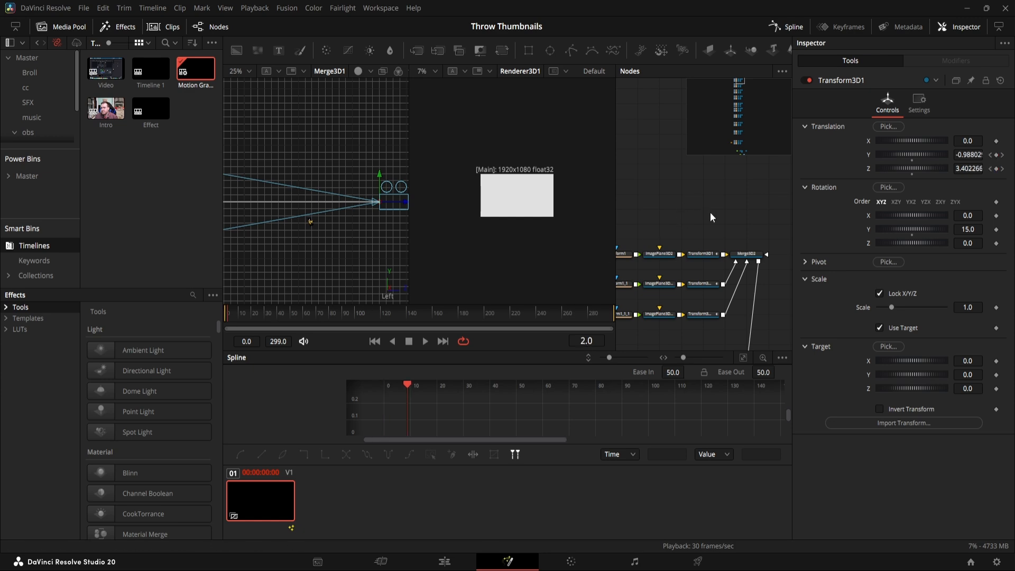
pyautogui.press('Right')
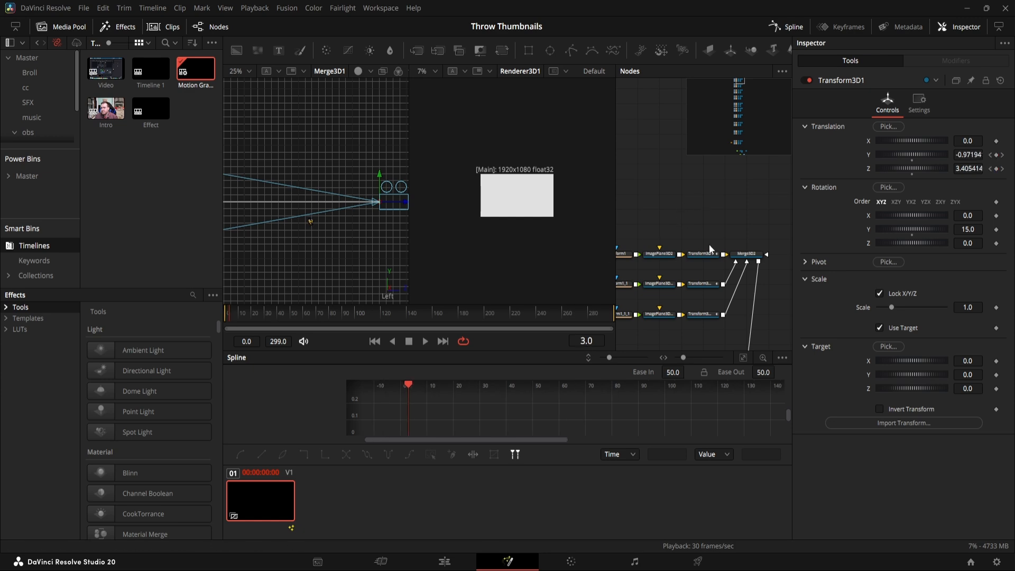
pyautogui.click(701, 282)
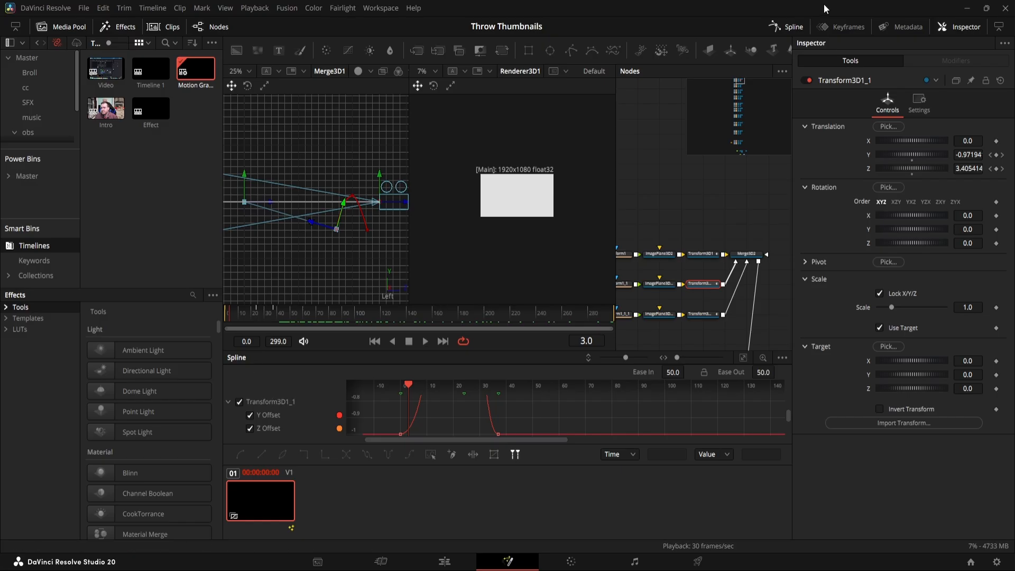
pyautogui.click(842, 25)
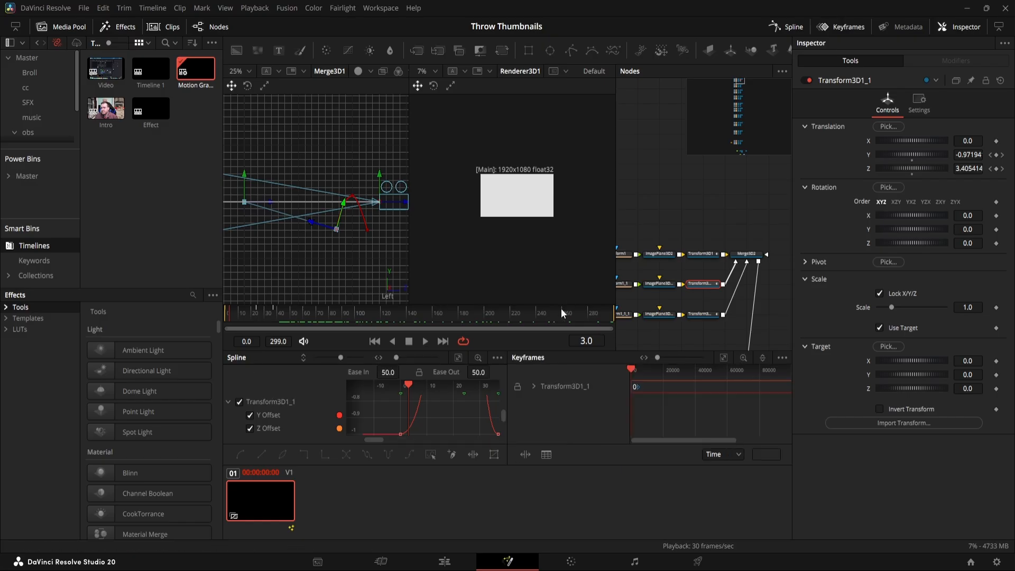
pyautogui.click(724, 358)
pyautogui.click(534, 388)
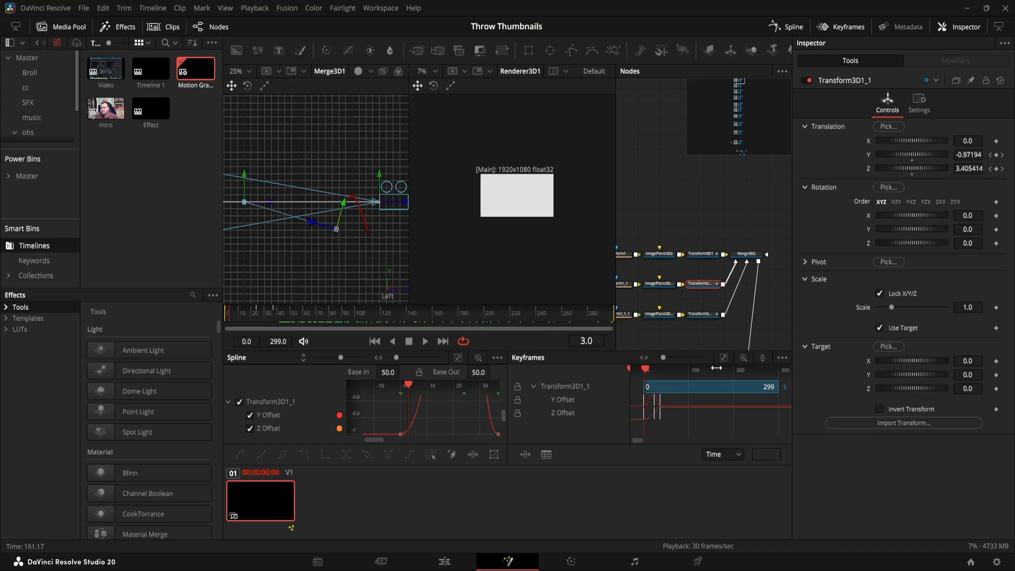
# Shift all Transform3D1_1 Y Offset and Z Offset keyframes to start at frame 3, and hide the Spline editor
pyautogui.moveTo(681, 396)
pyautogui.mouseDown()
pyautogui.moveTo(629, 423)
pyautogui.moveTo(647, 403)
pyautogui.moveTo(684, 414)
pyautogui.mouseUp()
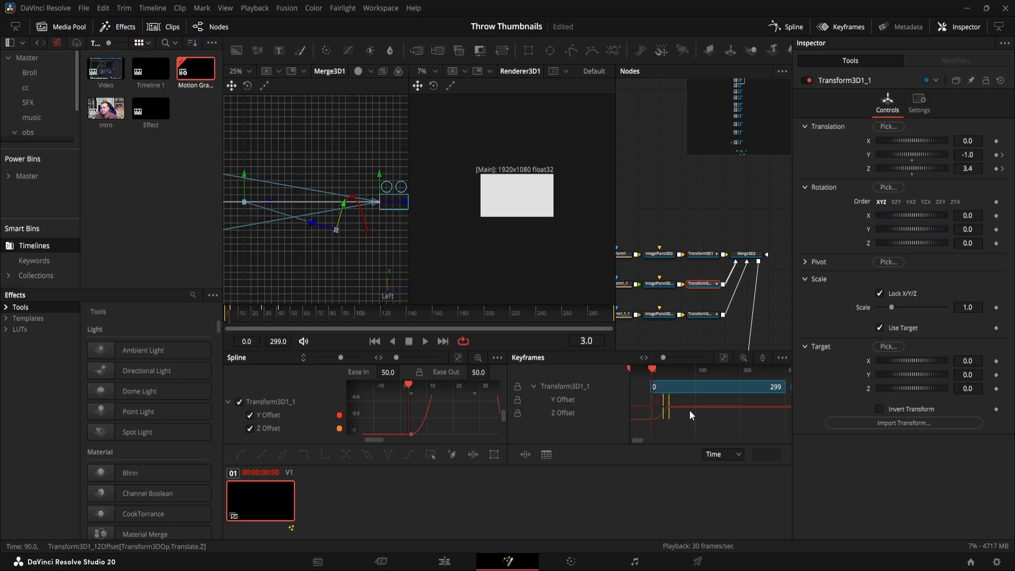
pyautogui.click(788, 27)
pyautogui.moveTo(389, 402); pyautogui.dragTo(388, 401)
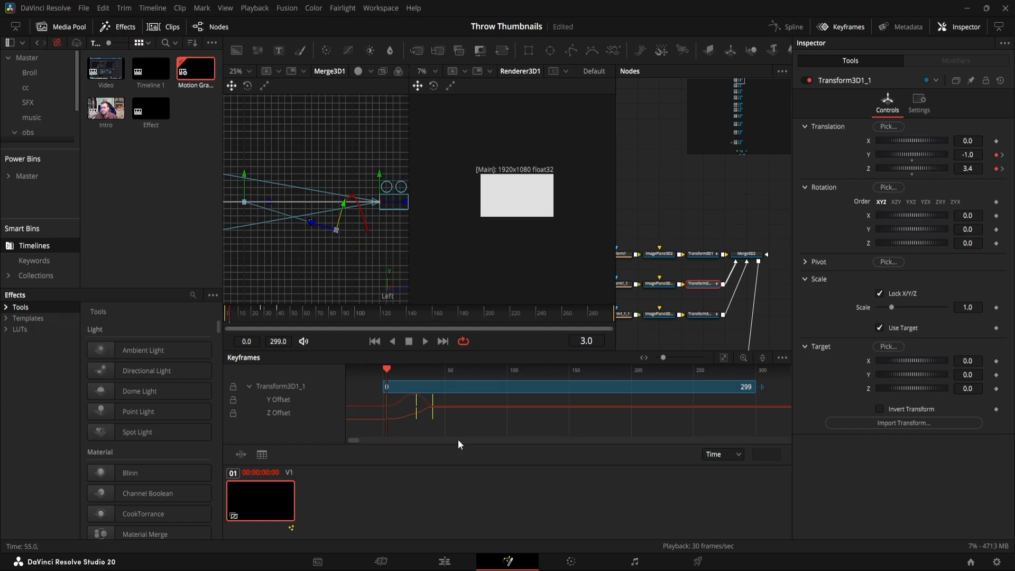
# Play the animation from frame 3 to check the delayed thumbnail, and stop at frame 35
pyautogui.press('space')
pyautogui.click(697, 220)
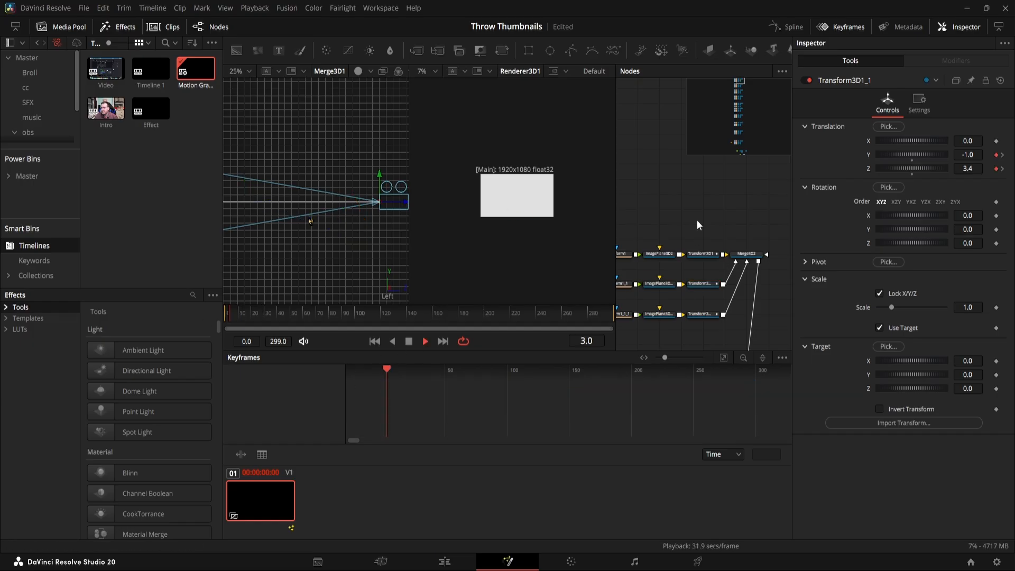
pyautogui.press('space')
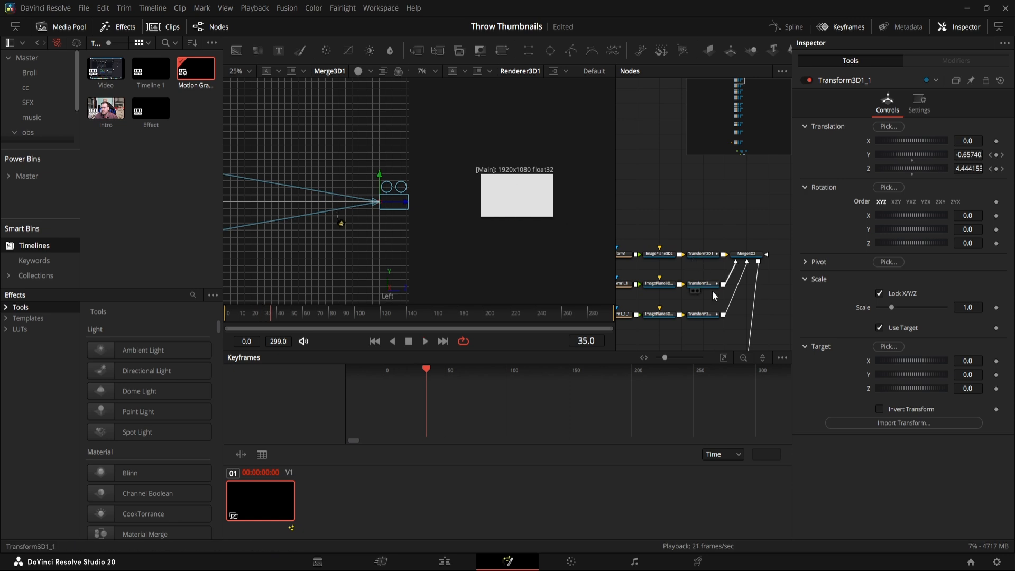
# Shift all Y Offset and Z Offset keyframes of Transform3D1_1_1 to start at frame 6
pyautogui.click(707, 314)
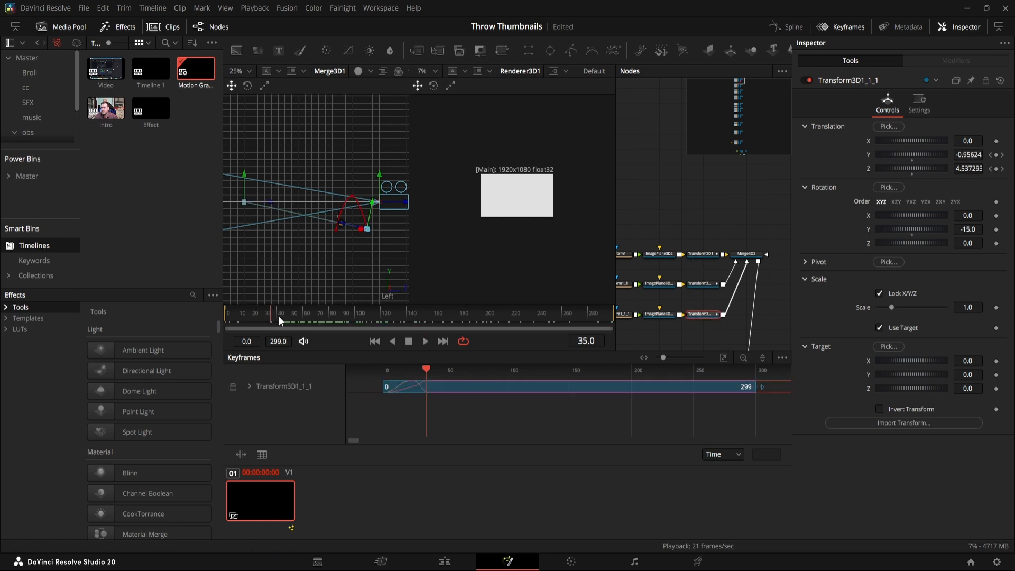
pyautogui.moveTo(280, 320); pyautogui.dragTo(206, 334)
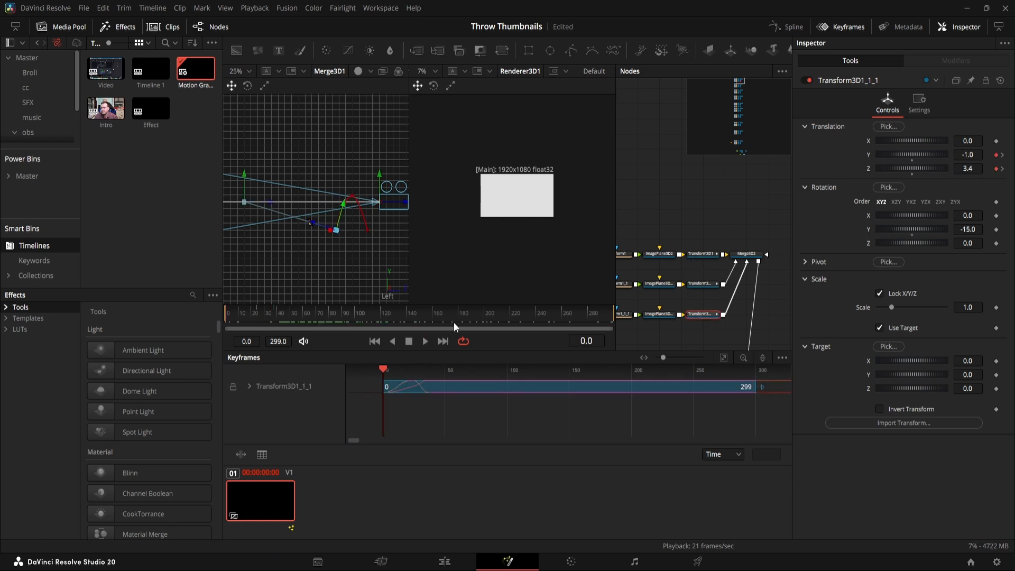
pyautogui.click(245, 319)
pyautogui.moveTo(245, 319); pyautogui.dragTo(234, 321)
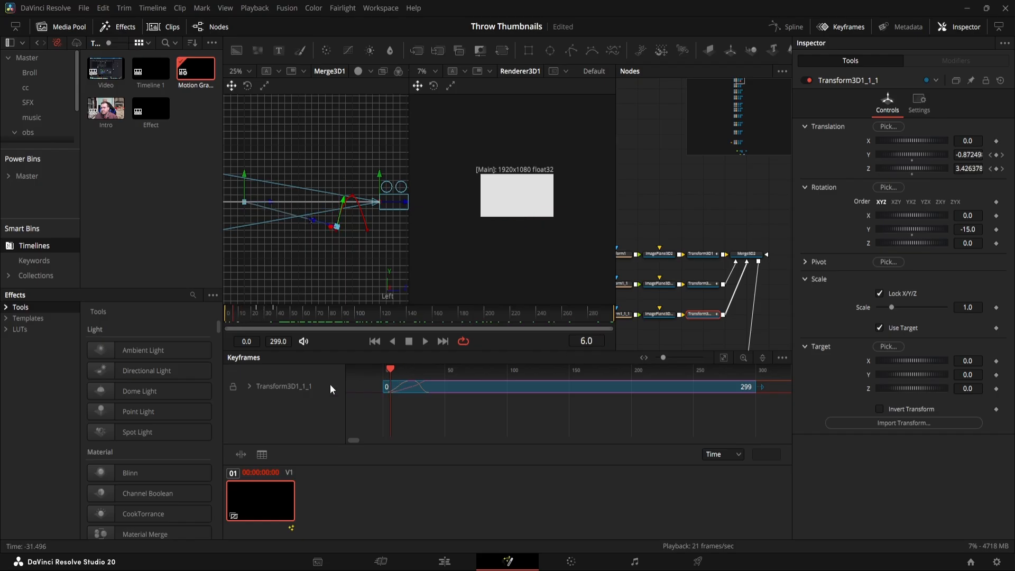
pyautogui.click(250, 386)
pyautogui.moveTo(454, 398); pyautogui.dragTo(393, 406)
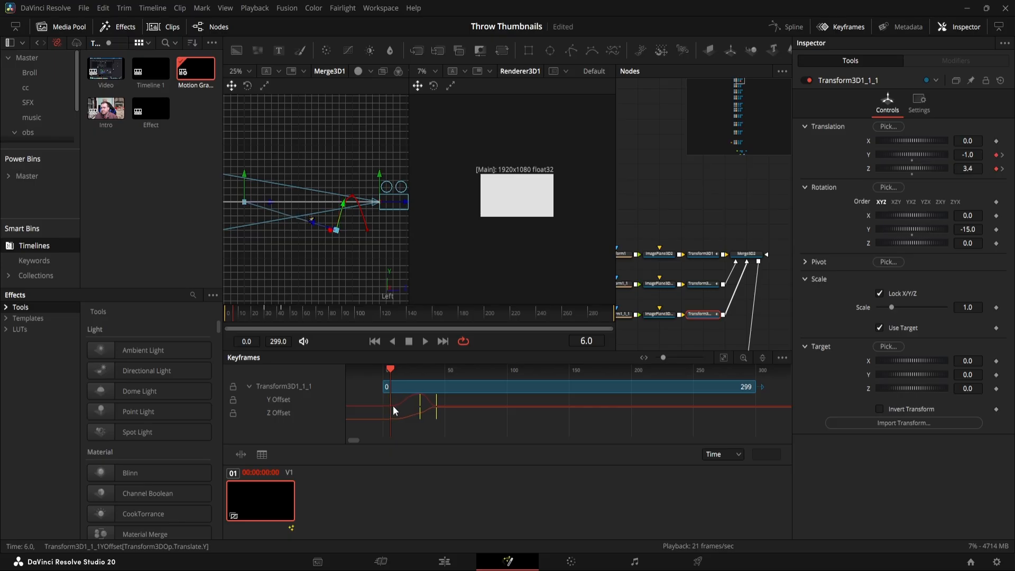
# Play the animation from frame 6 to frame 33 to check the staggered thumbnails, and save the project
pyautogui.click(704, 335)
pyautogui.press('space')
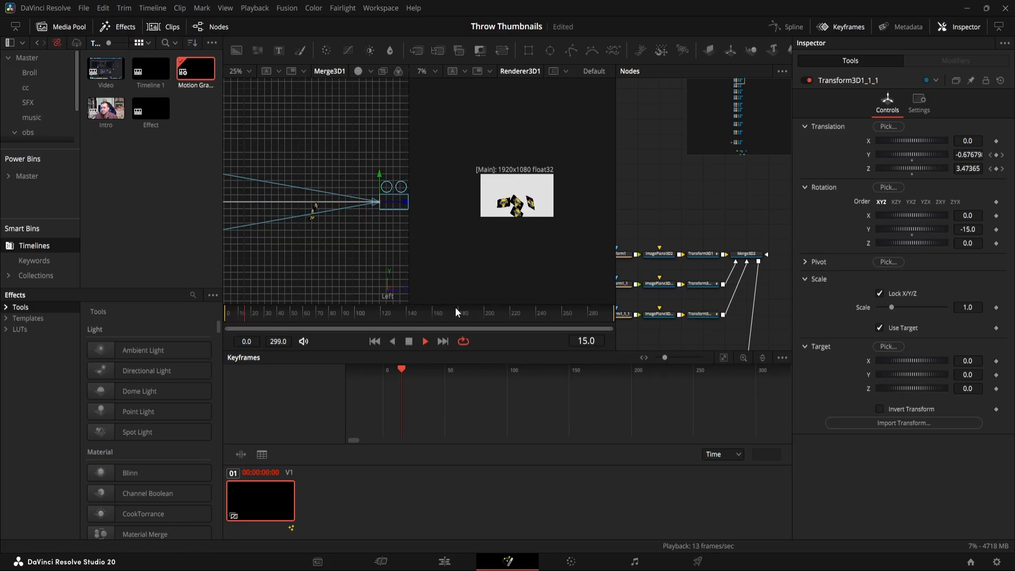
pyautogui.press('space')
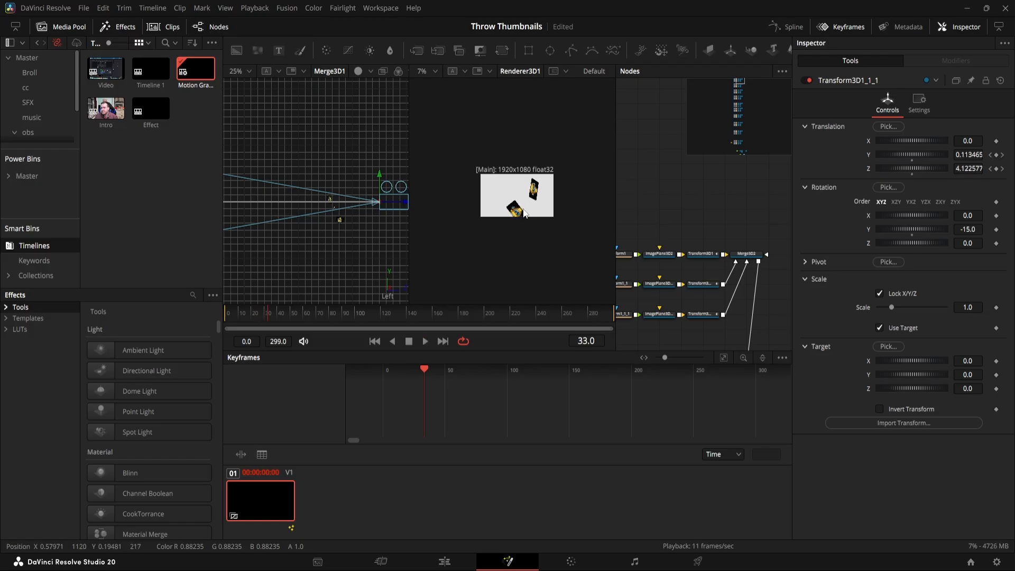
pyautogui.hotkey('ctrl', 's')
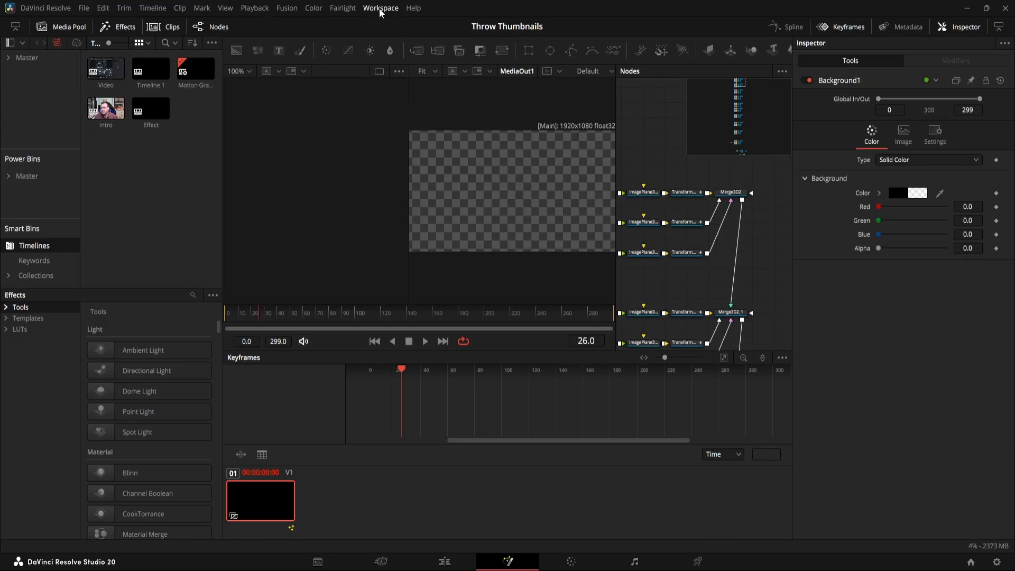
# Run the RS Comp_Utility script and place its small window clear of the node graph
pyautogui.click(380, 8)
pyautogui.moveTo(420, 341)
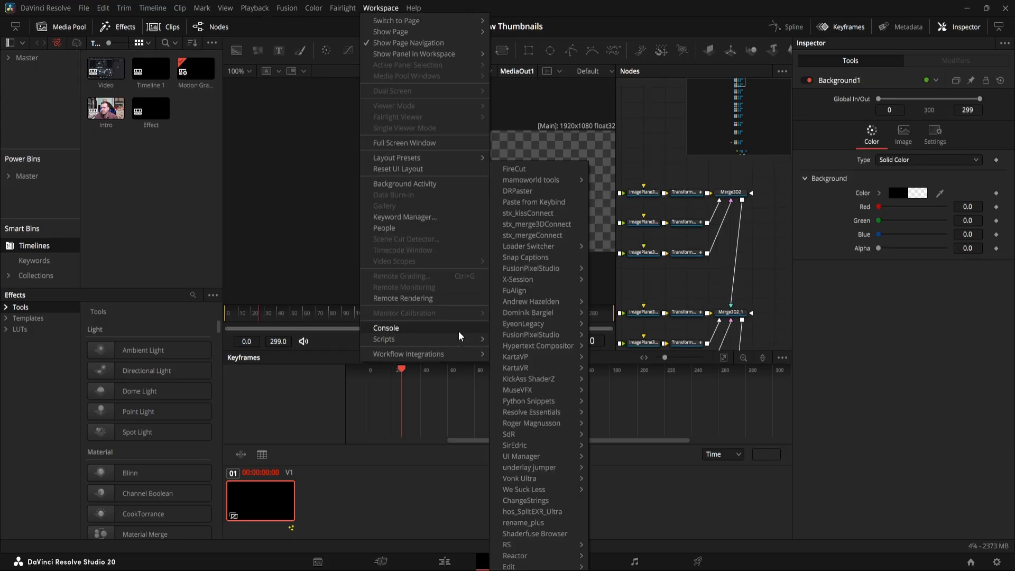
pyautogui.moveTo(526, 546)
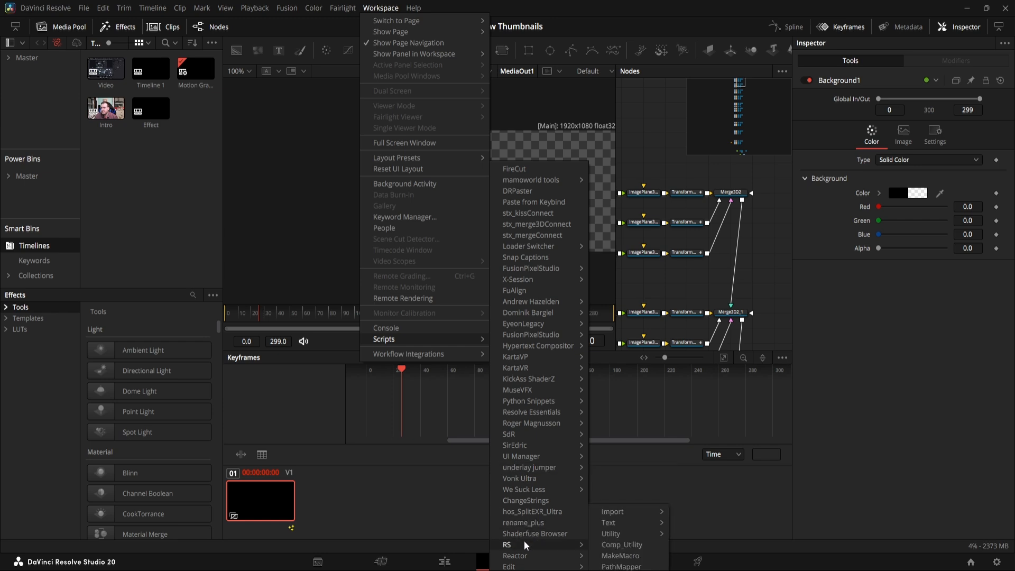
pyautogui.click(614, 546)
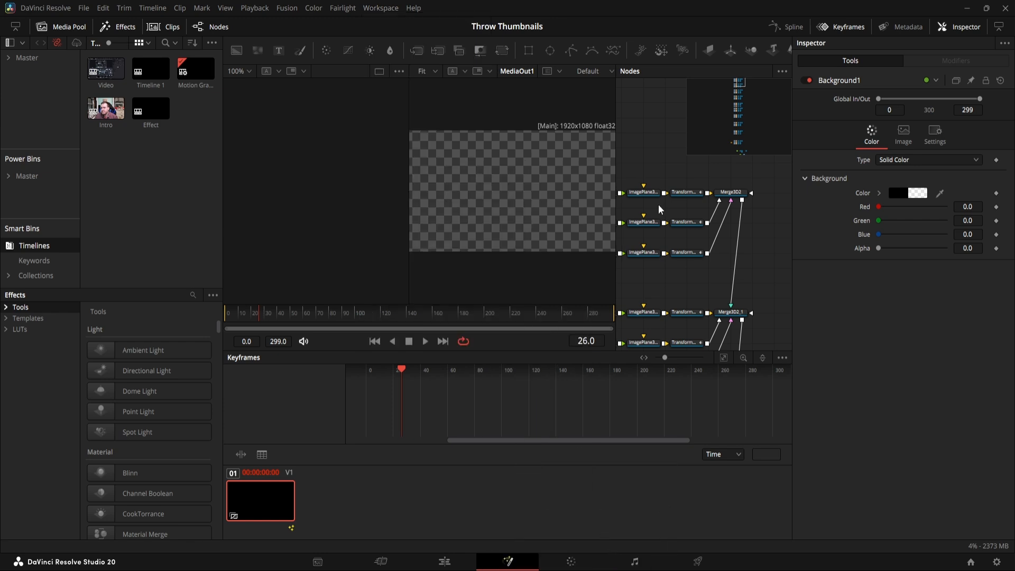
pyautogui.moveTo(507, 264); pyautogui.dragTo(250, 242)
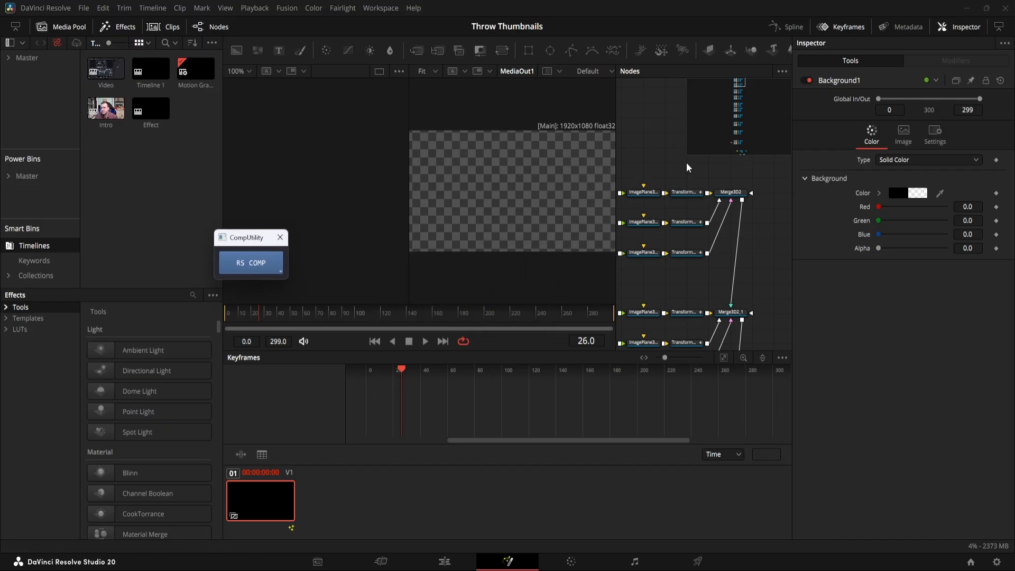
# Return the playhead to frame 0 and shift the Y Offset and Z Offset keyframes of Transform3D1_1 back to frame 0
pyautogui.click(688, 191)
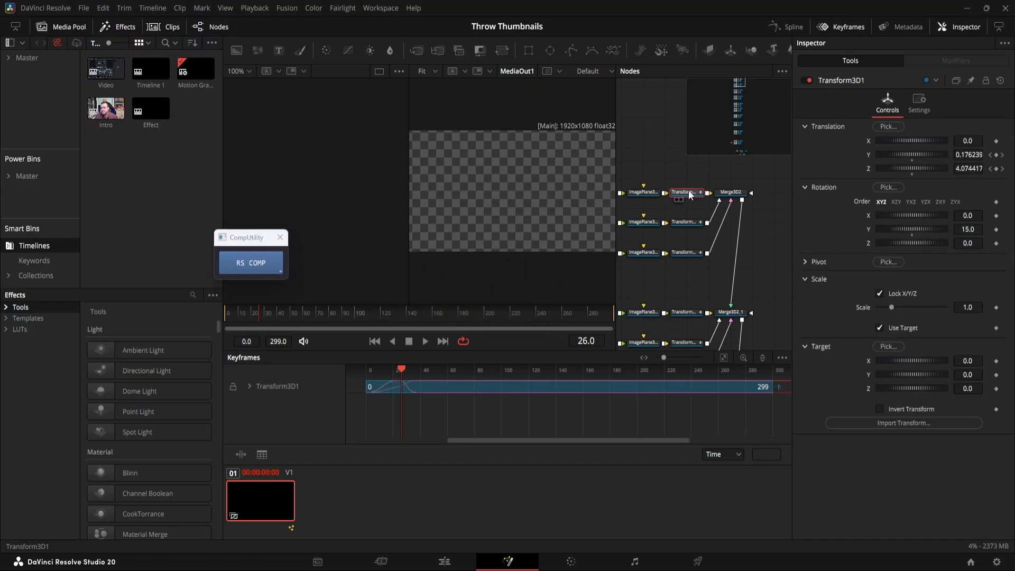
pyautogui.click(686, 222)
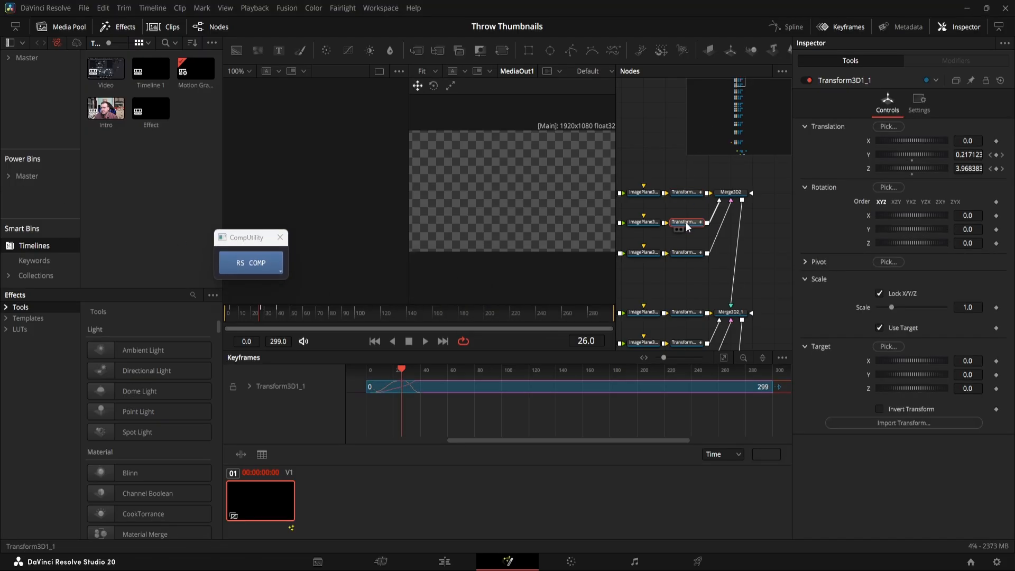
pyautogui.click(249, 386)
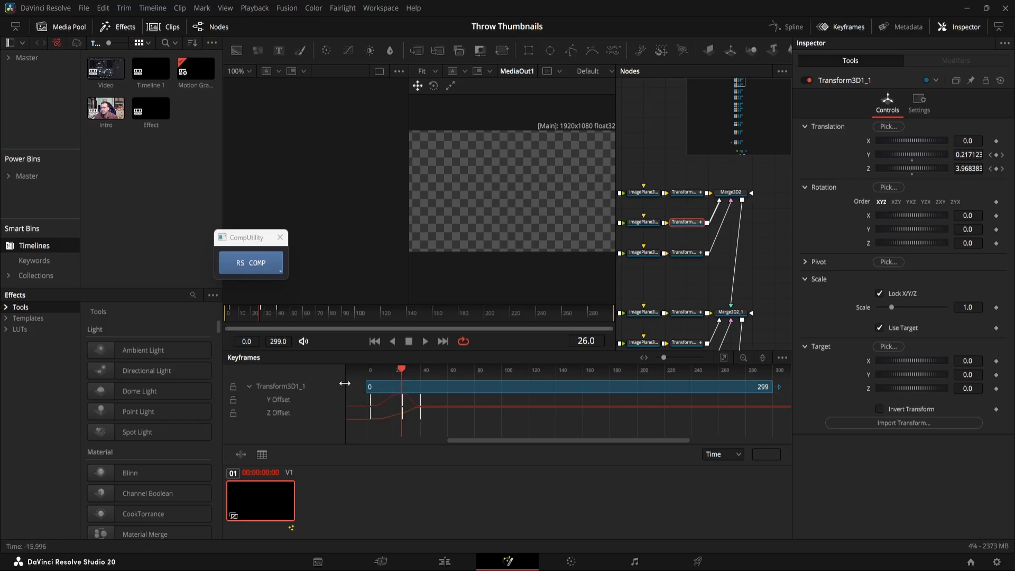
pyautogui.moveTo(402, 370); pyautogui.dragTo(369, 374)
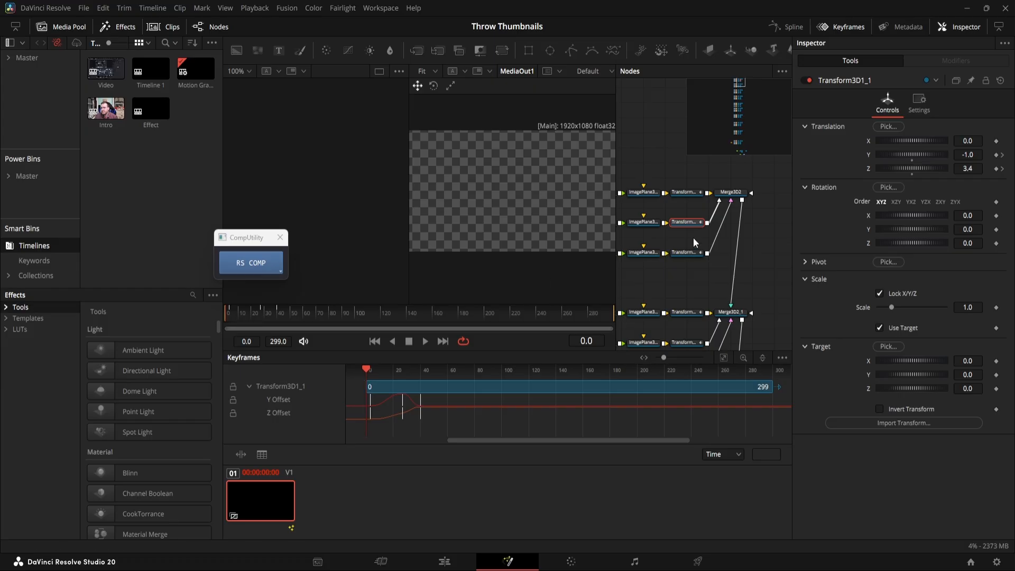
pyautogui.moveTo(437, 398); pyautogui.dragTo(373, 421)
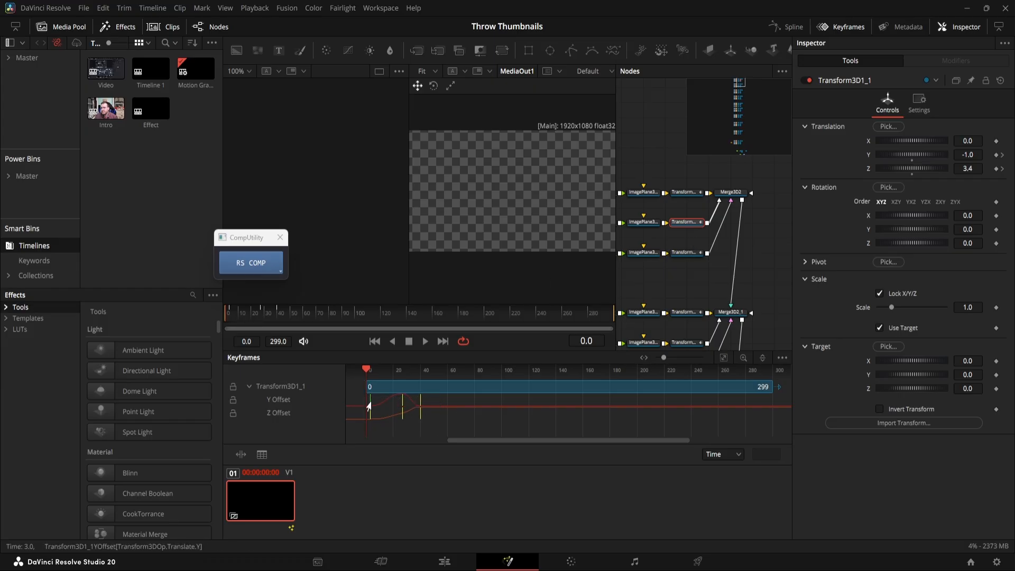
pyautogui.press('Left')
pyautogui.press('Left')
pyautogui.press('Left')
# Shift the Y Offset and Z Offset keyframes of Transform3D1_1_1 back to frame 0 and deselect the node
pyautogui.click(689, 254)
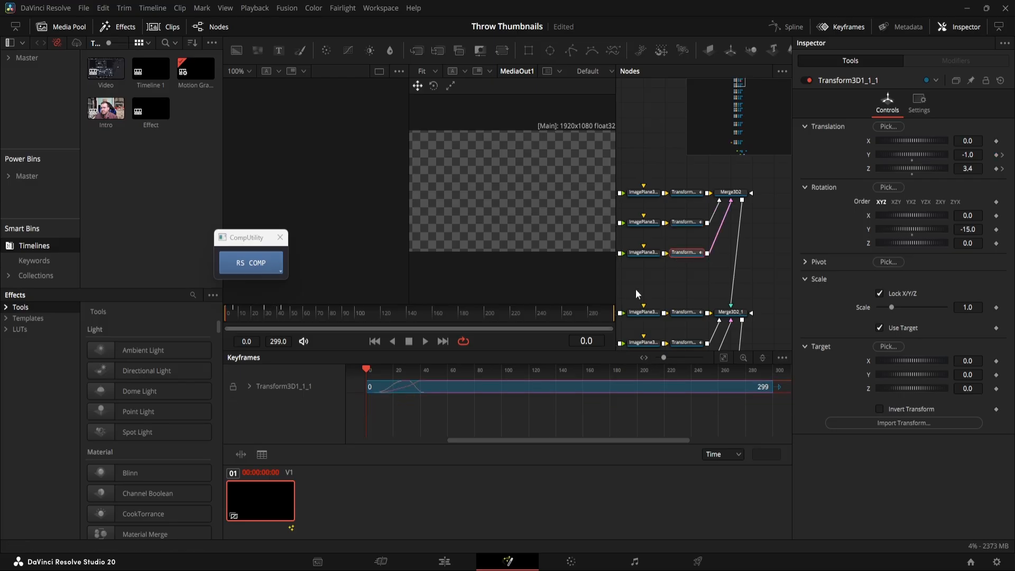
pyautogui.click(249, 386)
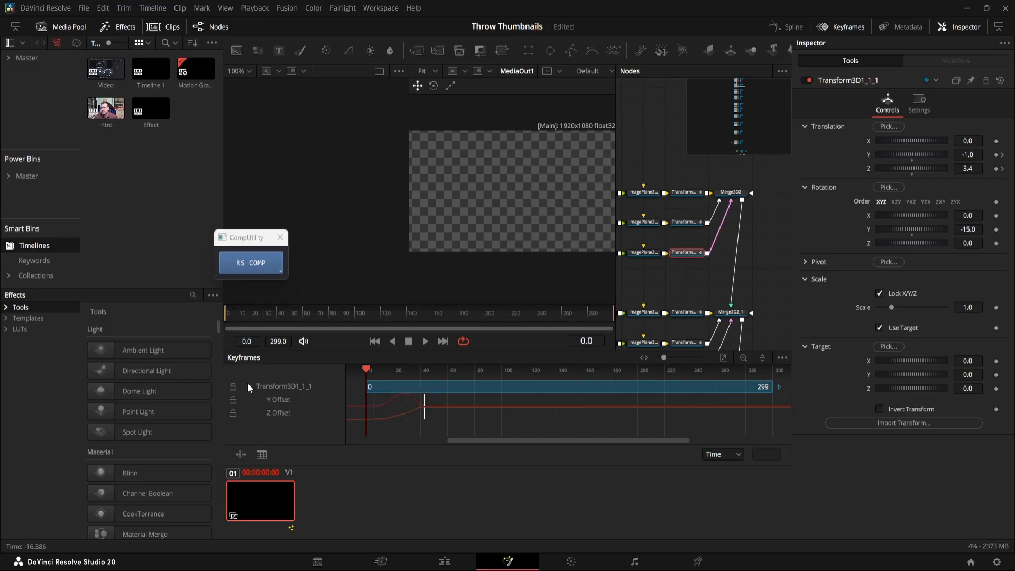
pyautogui.moveTo(443, 397); pyautogui.dragTo(374, 427)
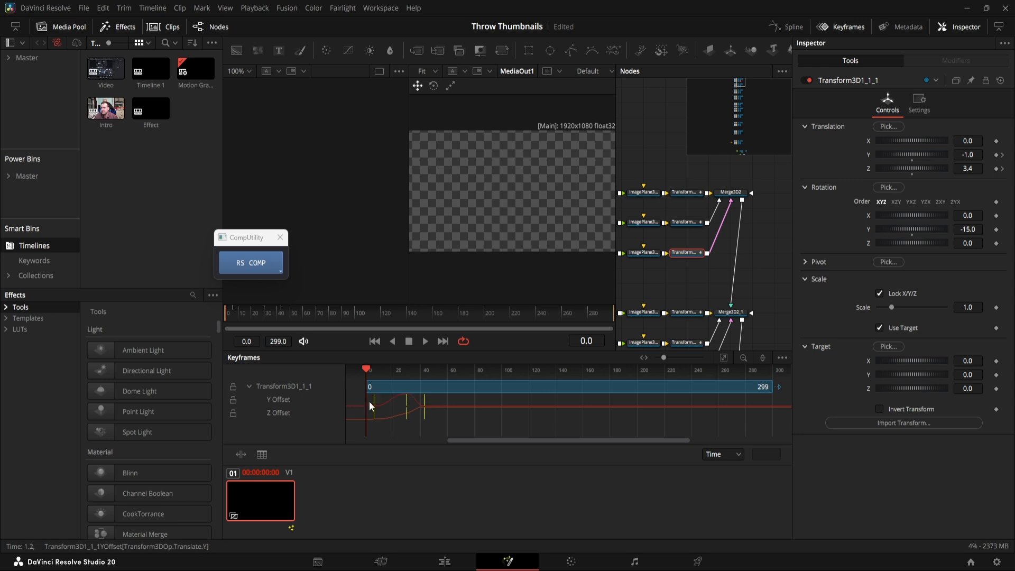
pyautogui.press('Left')
pyautogui.press('Left')
pyautogui.press('Left')
pyautogui.press('Left')
pyautogui.press('Left')
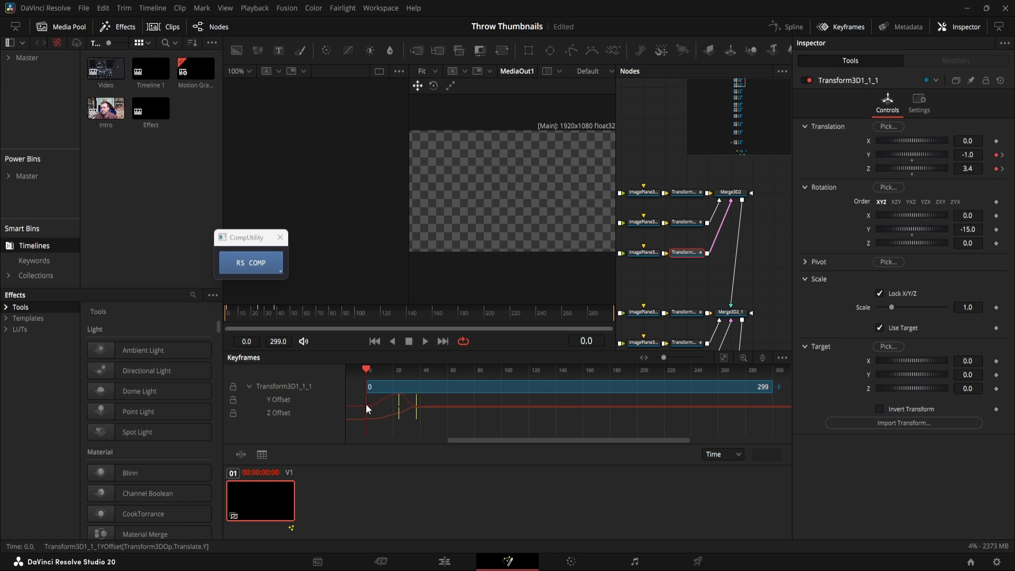
pyautogui.click(664, 287)
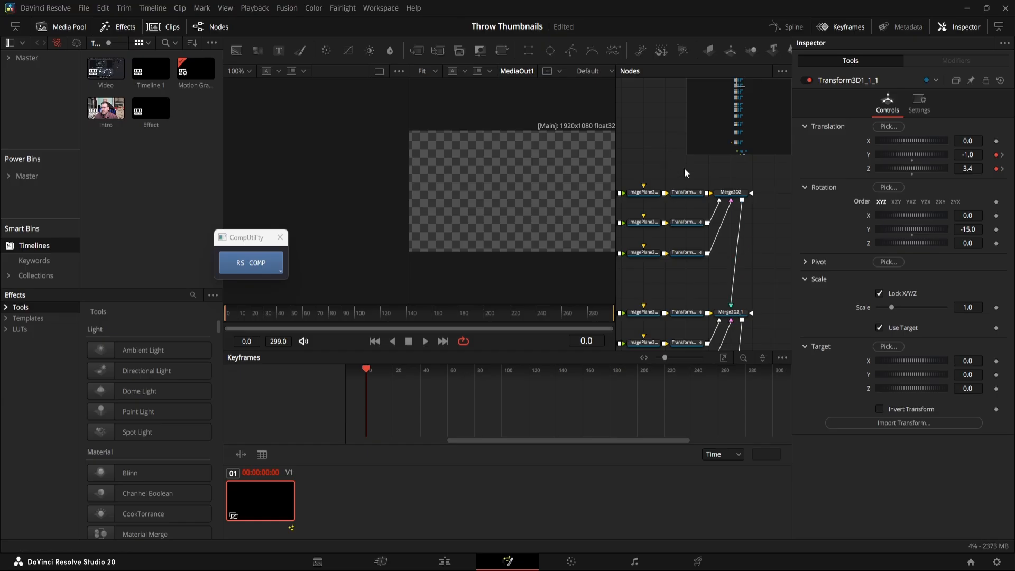
# Open CompUtility's COPY PARAM tool with Transform3D1 as the source and select its Translation Y and Z parameters
pyautogui.click(695, 194)
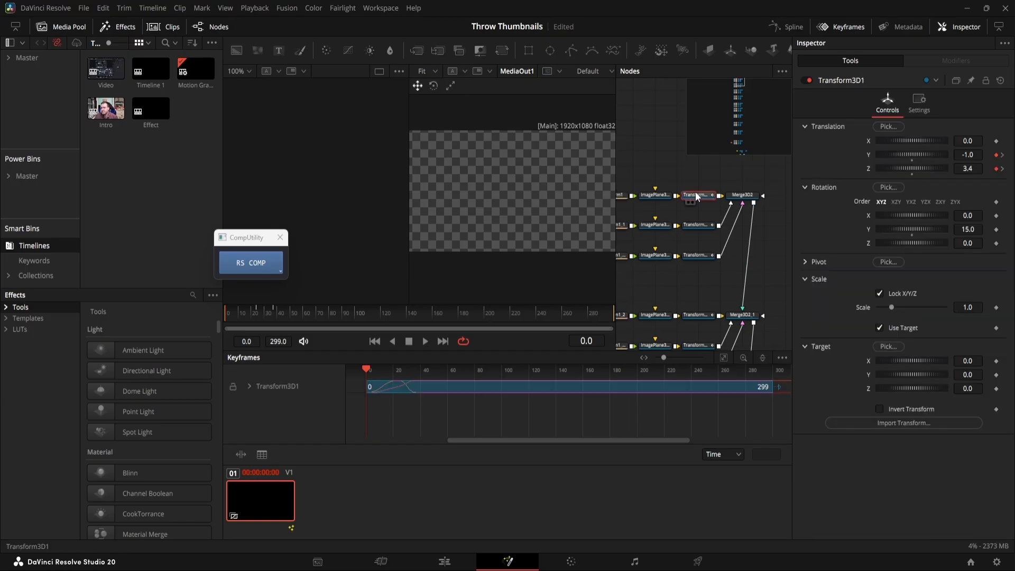
pyautogui.click(248, 263)
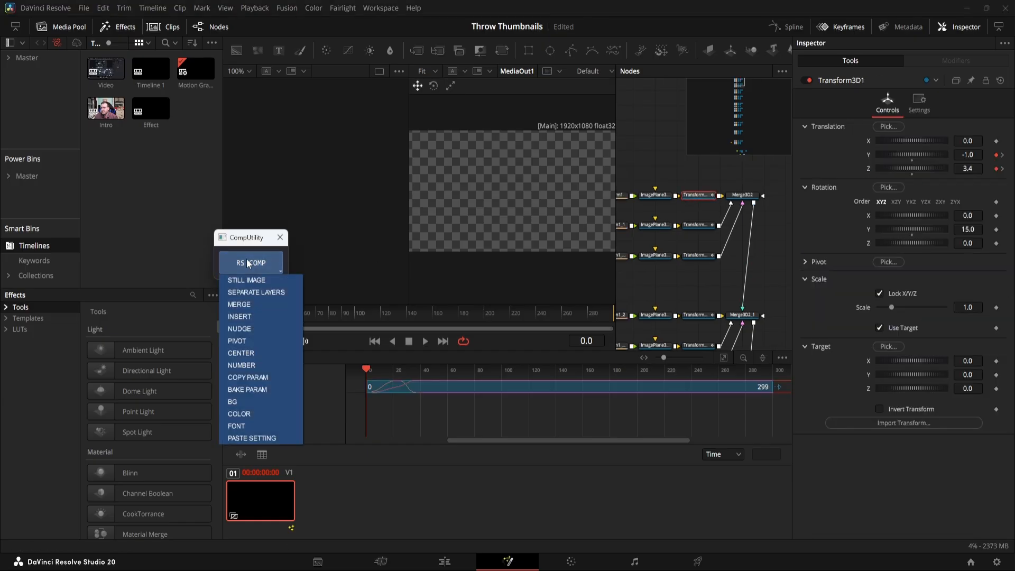
pyautogui.click(252, 376)
pyautogui.moveTo(528, 106); pyautogui.dragTo(143, 135)
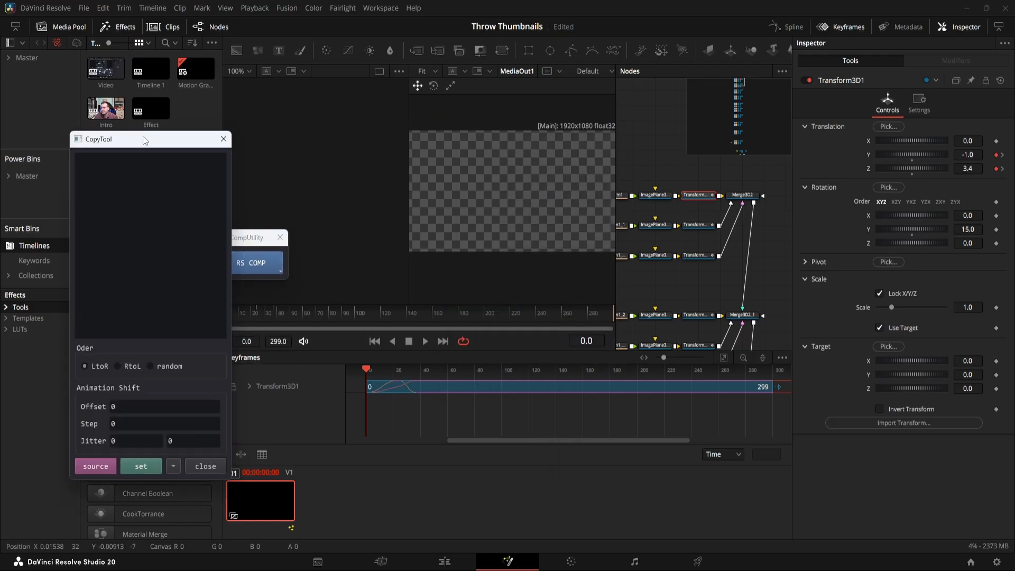
pyautogui.click(95, 466)
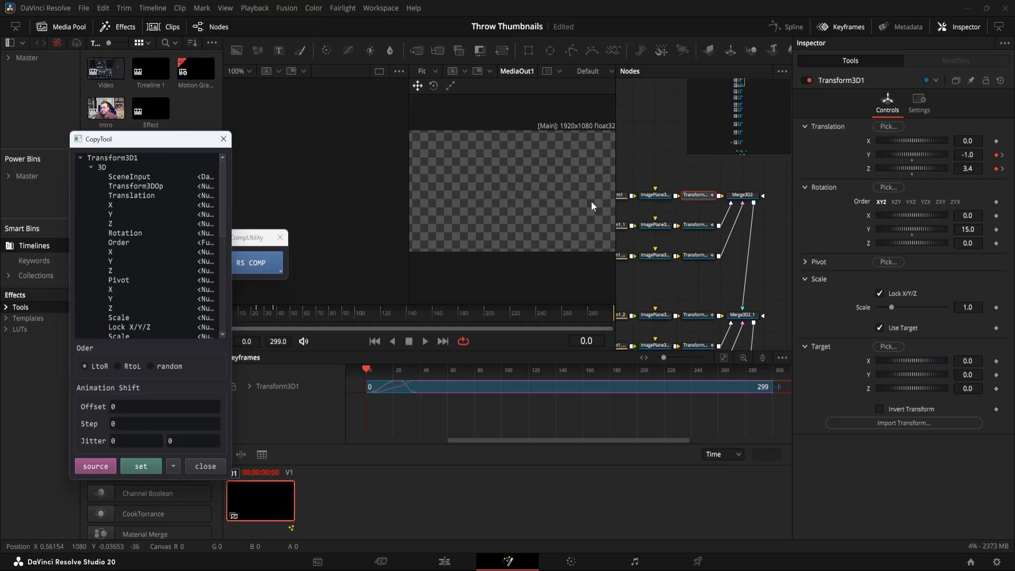
pyautogui.click(122, 212)
pyautogui.click(115, 223)
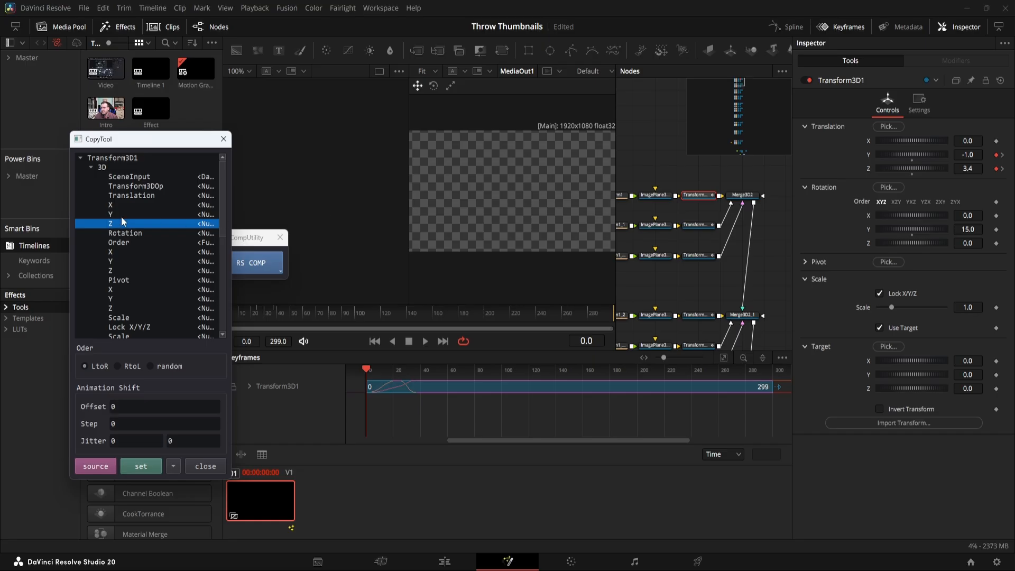
pyautogui.keyDown('ctrl'); pyautogui.click(122, 215); pyautogui.keyUp('ctrl')
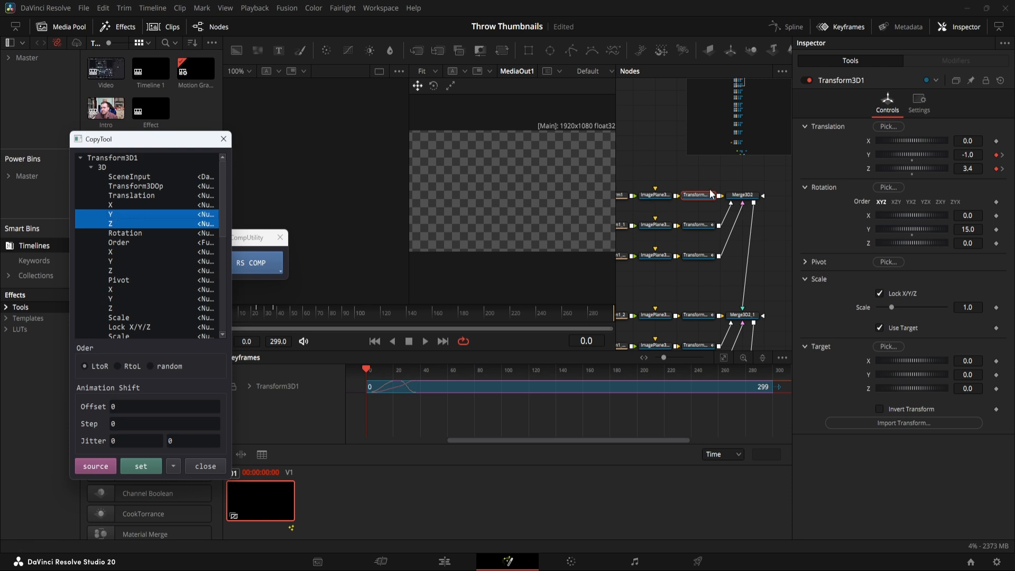
# Copy the chosen parameters to all the Transform3D nodes with an Animation Shift Step of 3
pyautogui.moveTo(694, 173); pyautogui.dragTo(702, 261)
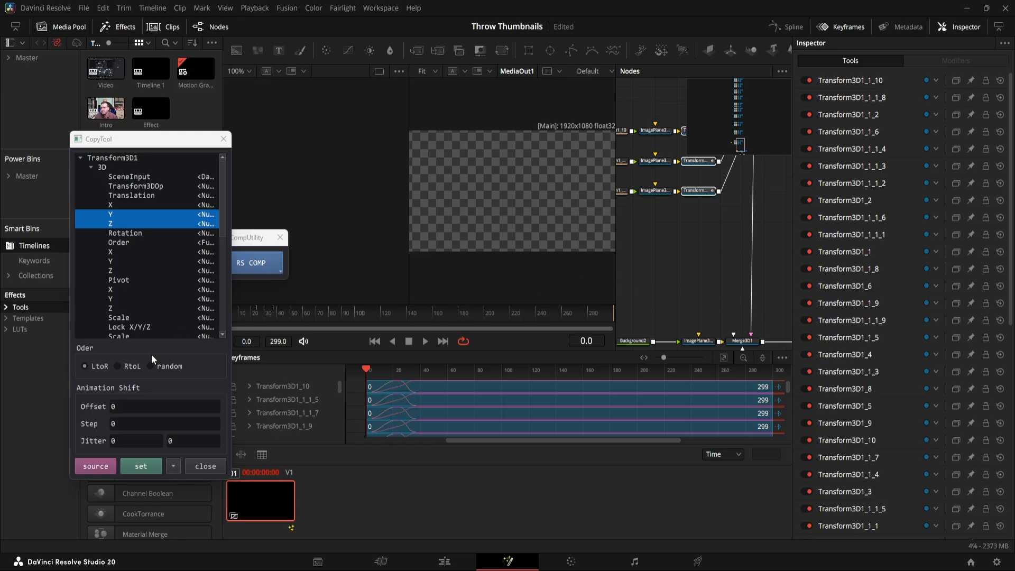
pyautogui.click(129, 424)
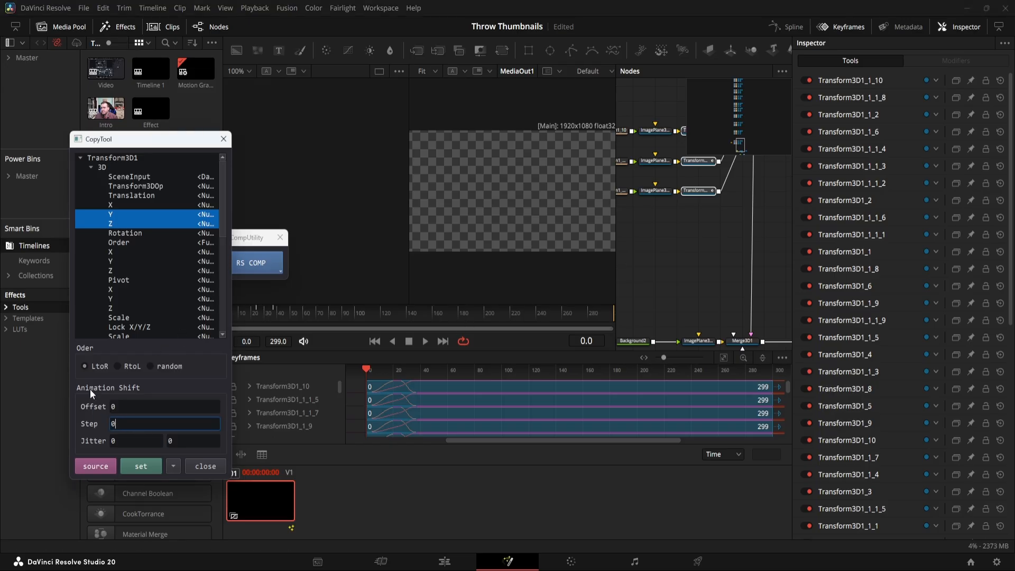
pyautogui.press('BackSpace')
pyautogui.write('3')
pyautogui.click(139, 465)
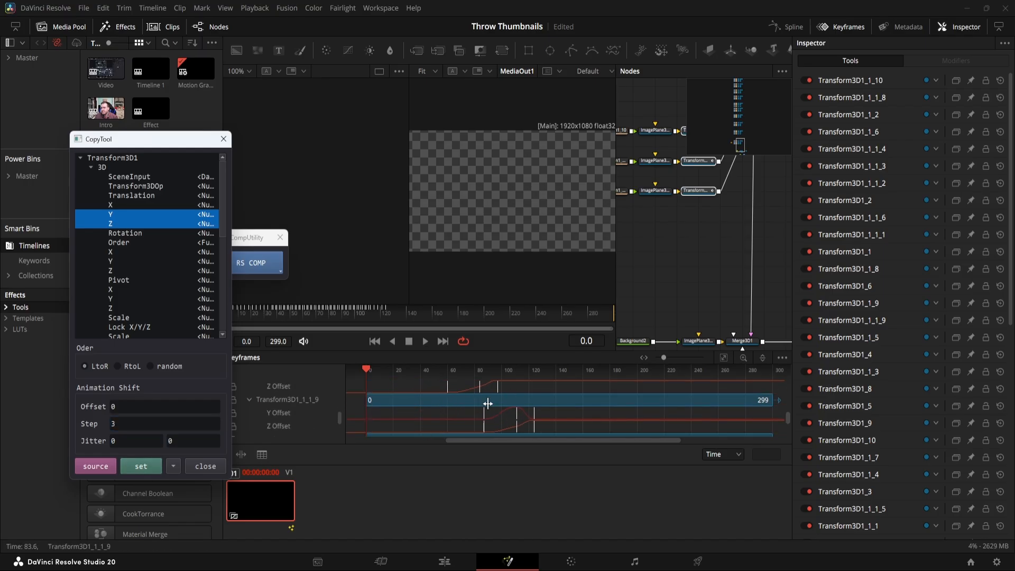
# Deselect the nodes and close the CopyTool and CompUtility windows
pyautogui.click(687, 255)
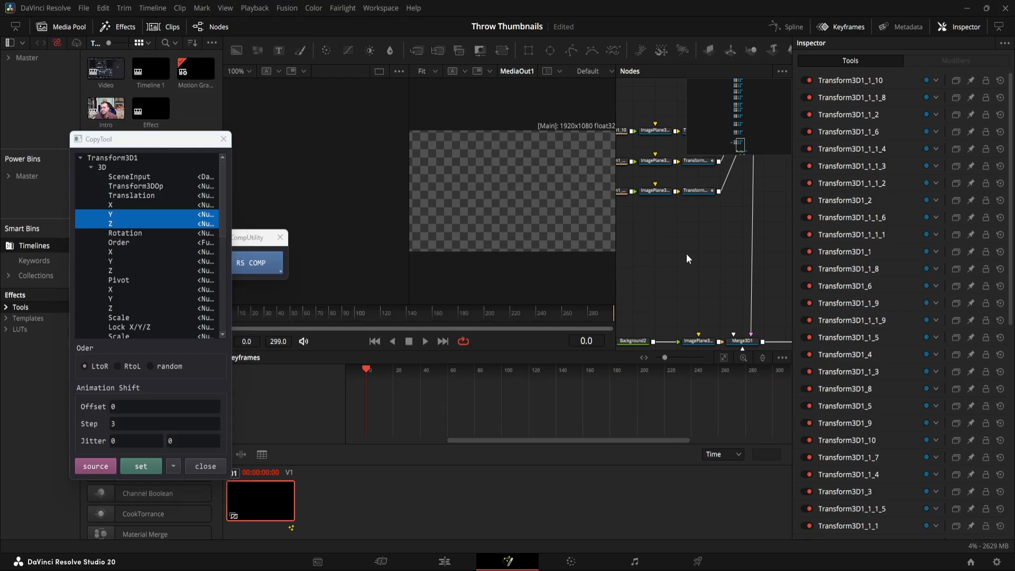
pyautogui.moveTo(177, 139); pyautogui.dragTo(199, 188)
pyautogui.click(245, 188)
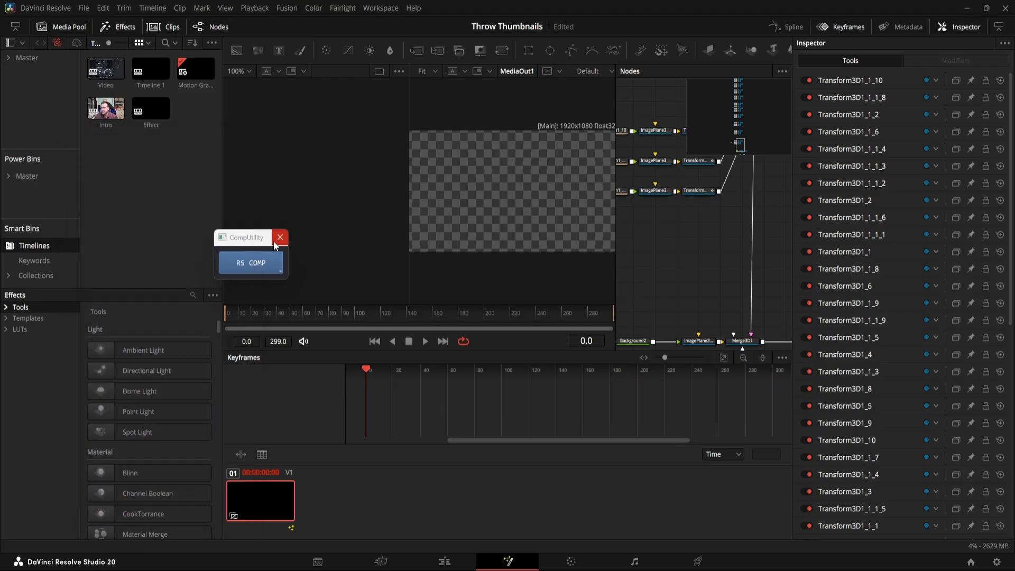
pyautogui.click(281, 237)
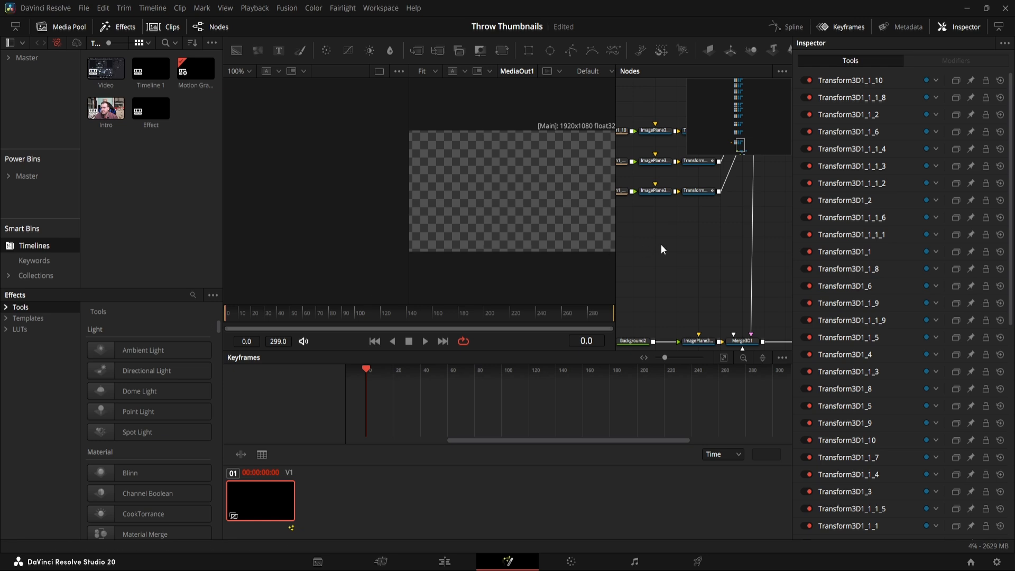
# Play the animation to frame 71 and show the Renderer3D1 output in the viewer
pyautogui.press('space')
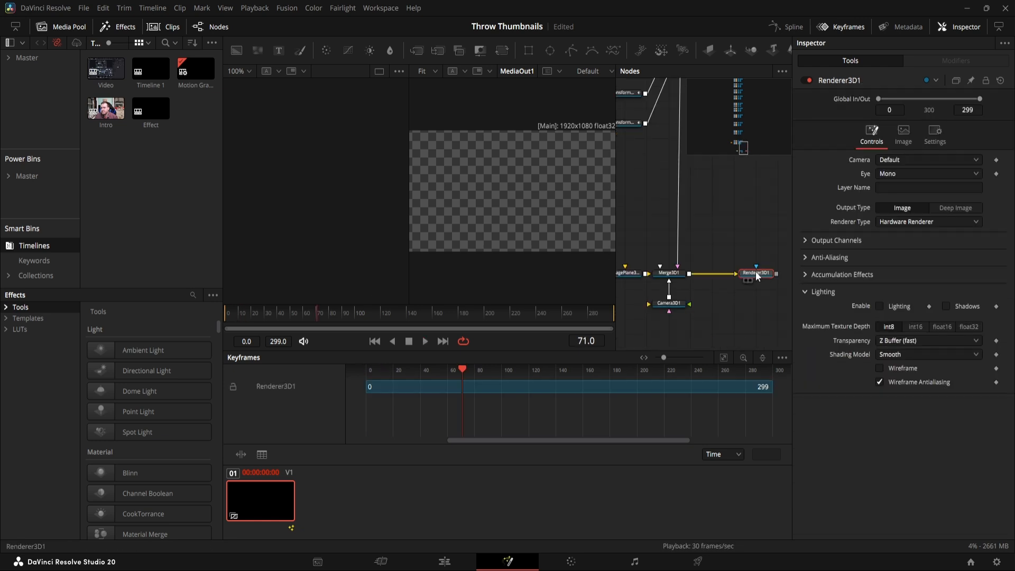
pyautogui.moveTo(757, 273); pyautogui.dragTo(487, 218)
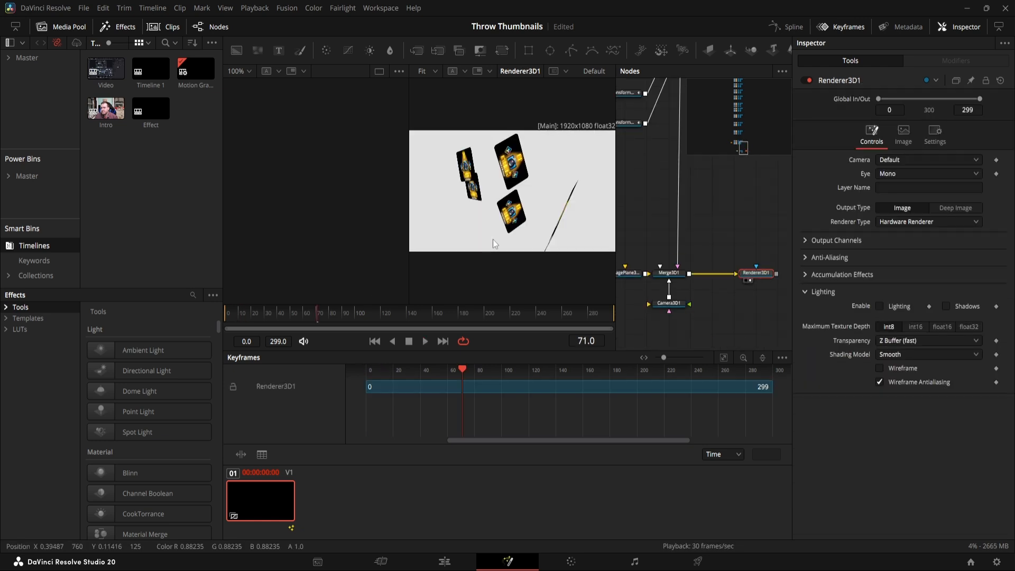
# Play the thumbnail animation from frame 0 in the viewer
pyautogui.moveTo(314, 313); pyautogui.dragTo(147, 311)
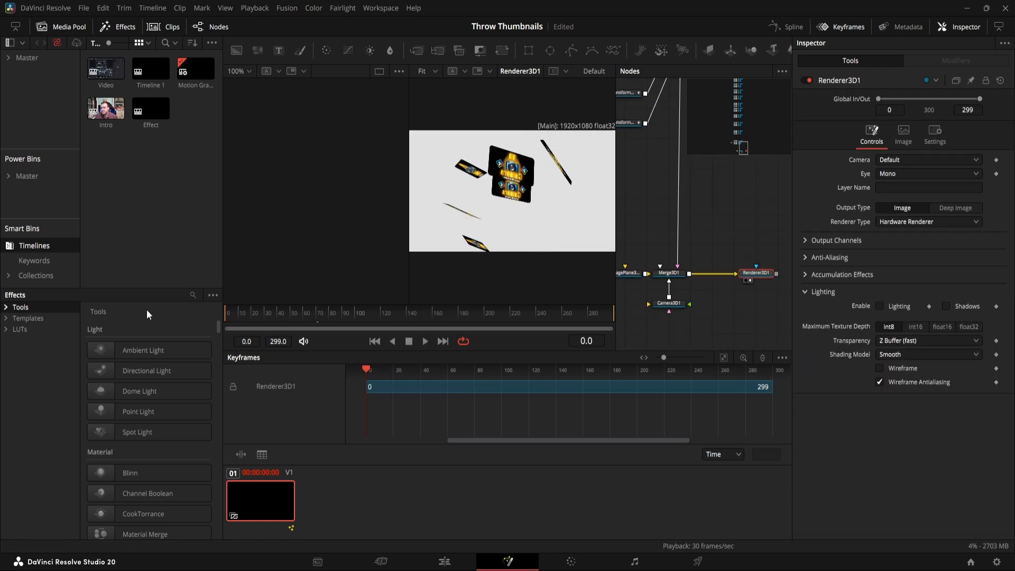
pyautogui.click(638, 213)
pyautogui.press('space')
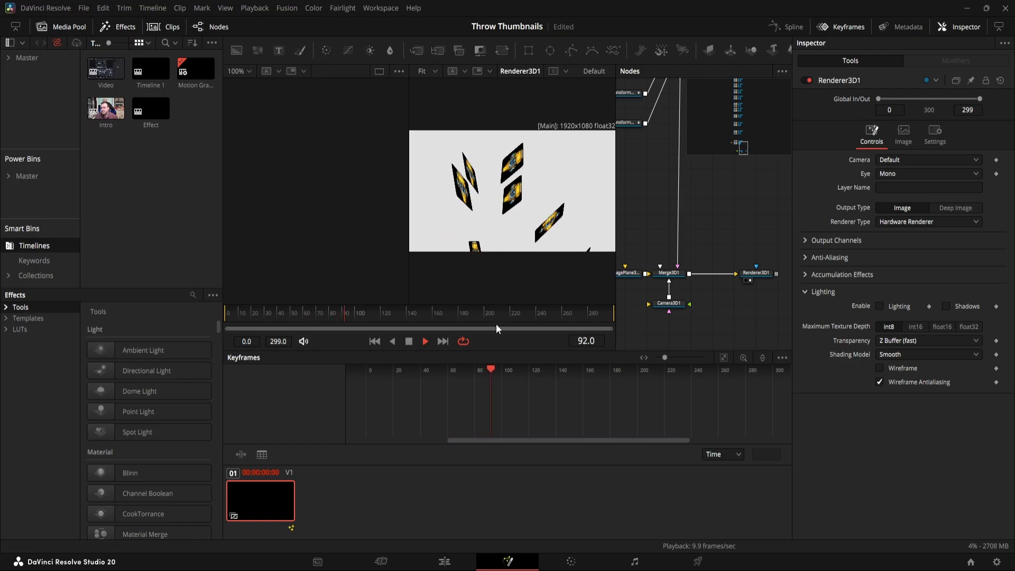
# Turn off High Quality and Motion Blur for the viewer playback
pyautogui.rightClick(508, 340)
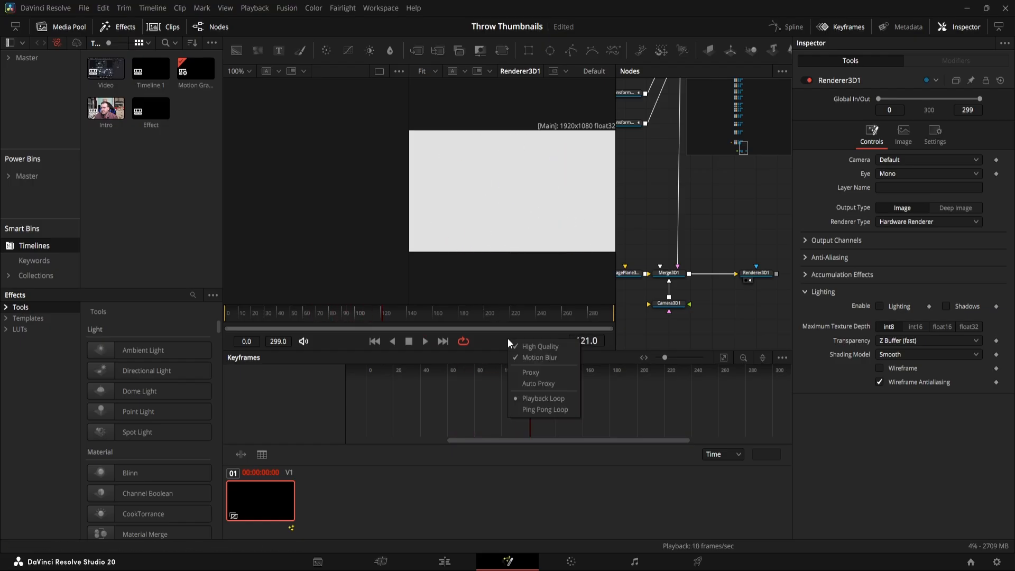
pyautogui.click(532, 347)
pyautogui.rightClick(511, 343)
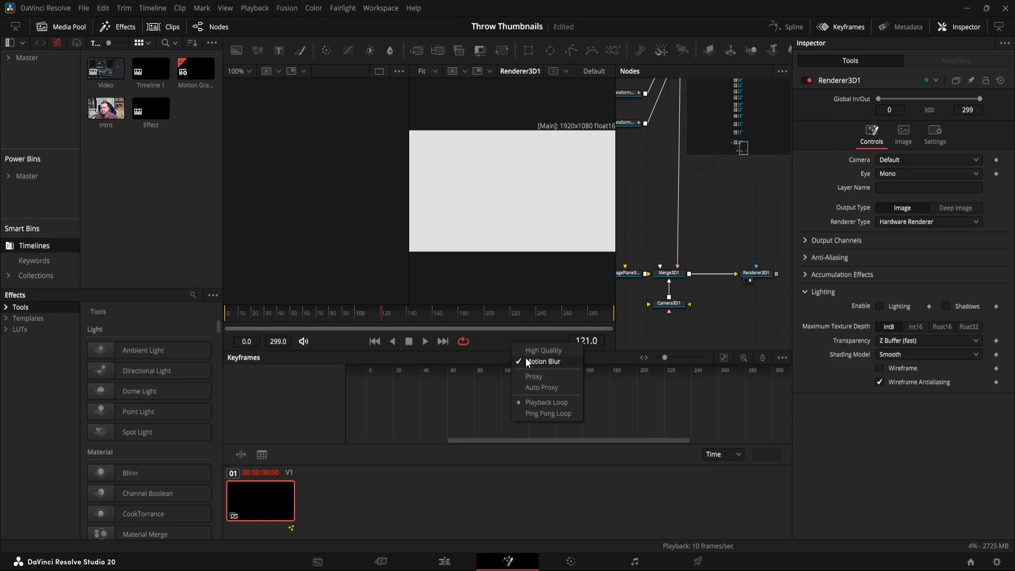
pyautogui.click(527, 360)
# Replay the animation from frame 0, stop it, and move the playhead to frame 66
pyautogui.moveTo(739, 146); pyautogui.dragTo(743, 84)
pyautogui.moveTo(312, 316); pyautogui.dragTo(170, 307)
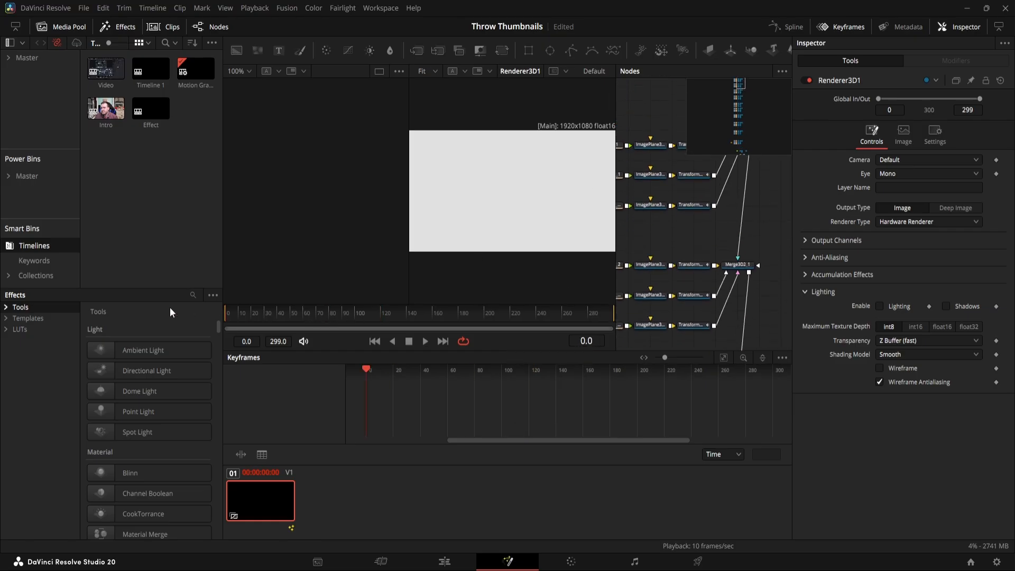
pyautogui.press('space')
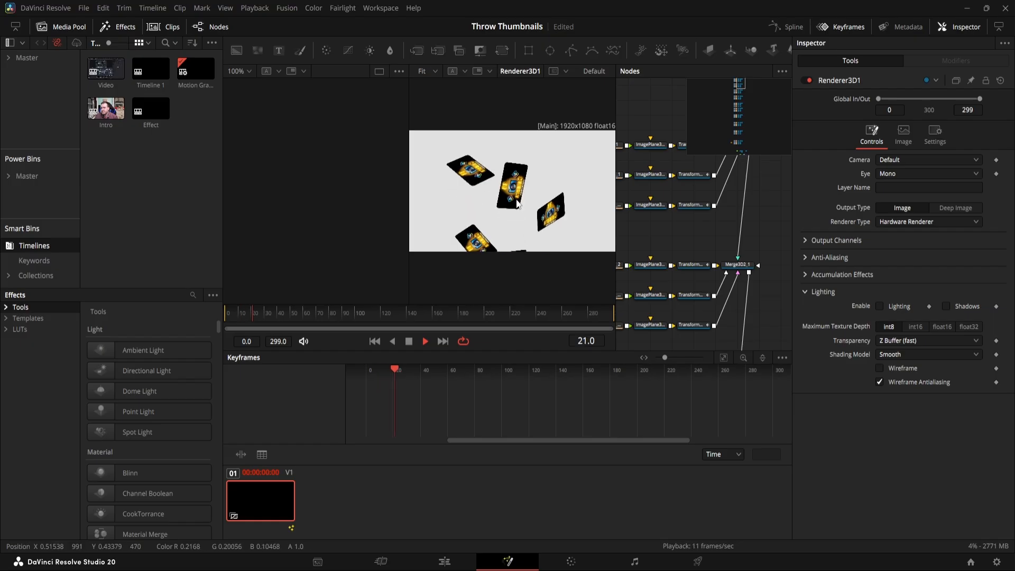
pyautogui.press('space')
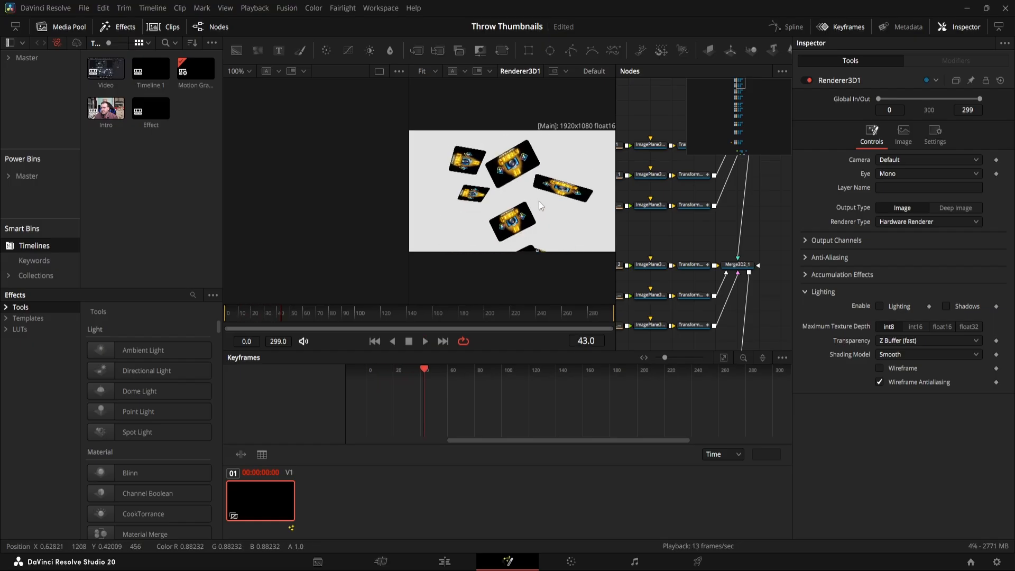
pyautogui.scroll(2, 681, 220)
pyautogui.moveTo(281, 316); pyautogui.dragTo(311, 323)
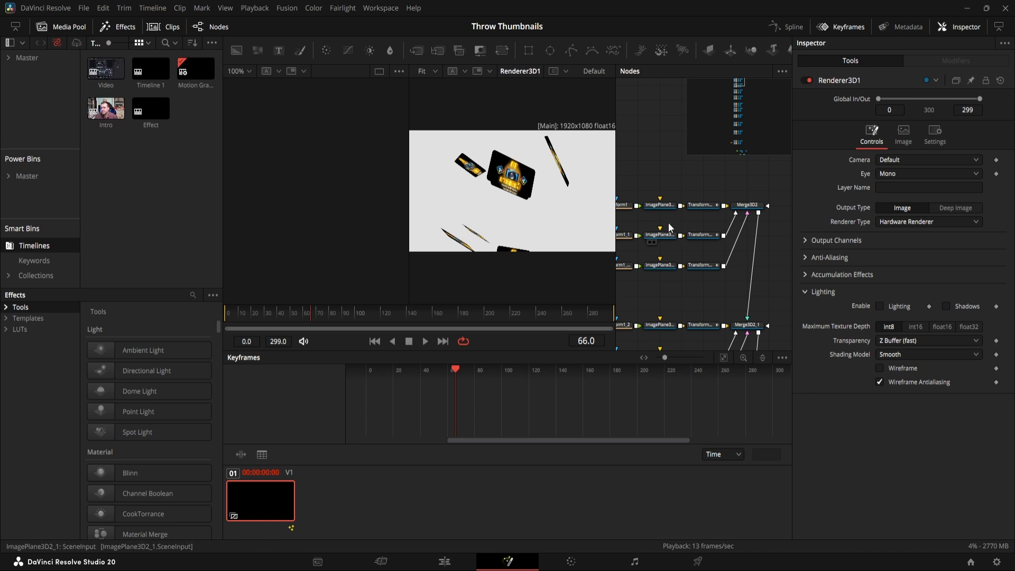
# Examine the transform settings of ImagePlane3D2_2 and the Y rotation of Transform3D1 and Transform3D1_1_1
pyautogui.scroll(-3, 668, 223)
pyautogui.scroll(-2, 709, 239)
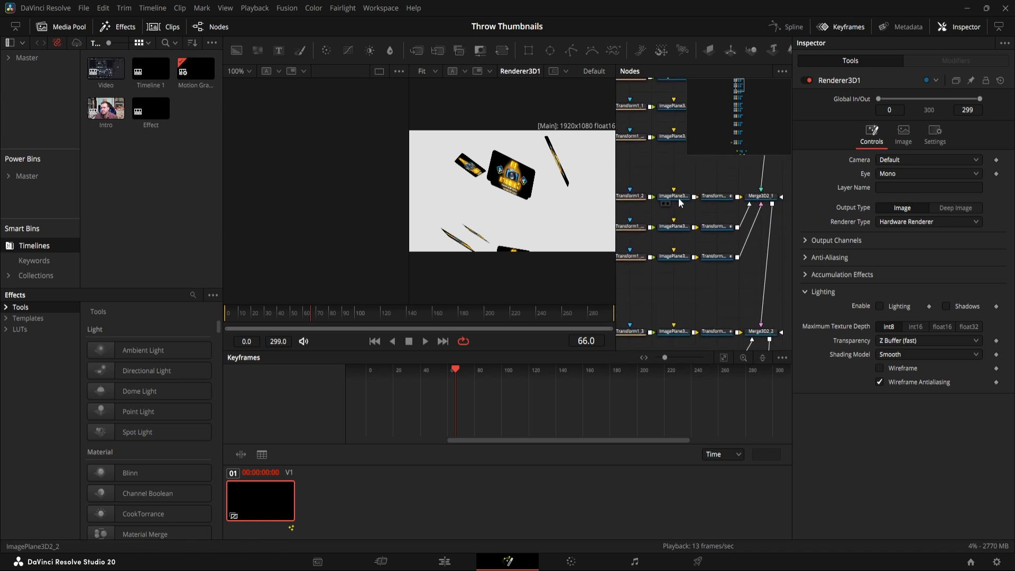
pyautogui.click(678, 198)
pyautogui.click(919, 101)
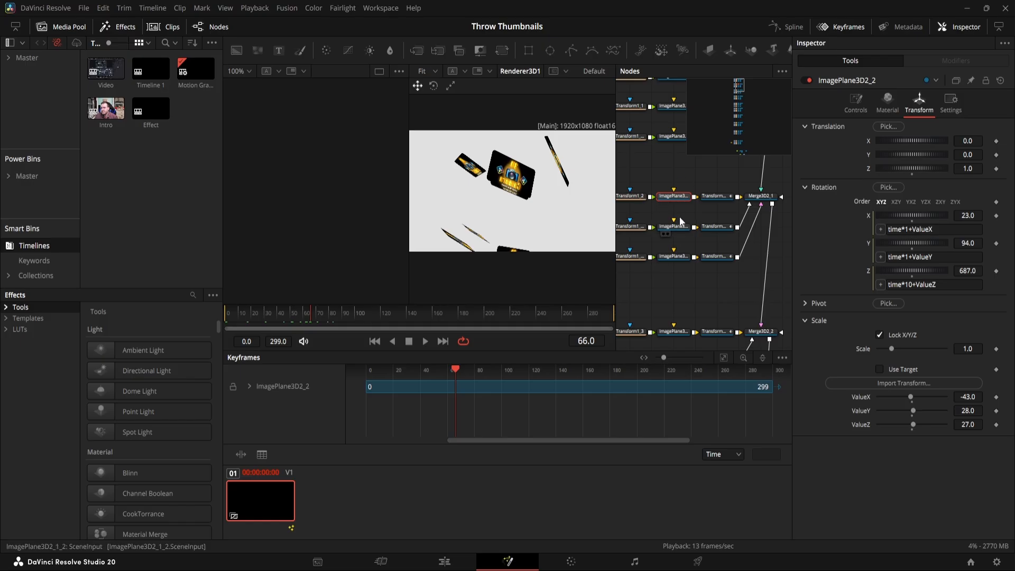
pyautogui.moveTo(703, 263); pyautogui.dragTo(662, 246)
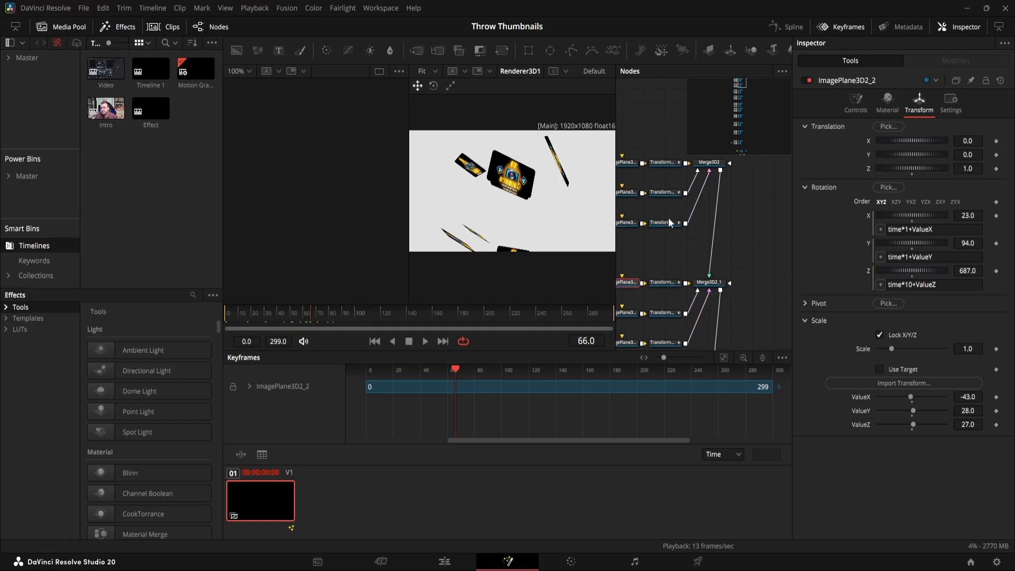
pyautogui.click(664, 162)
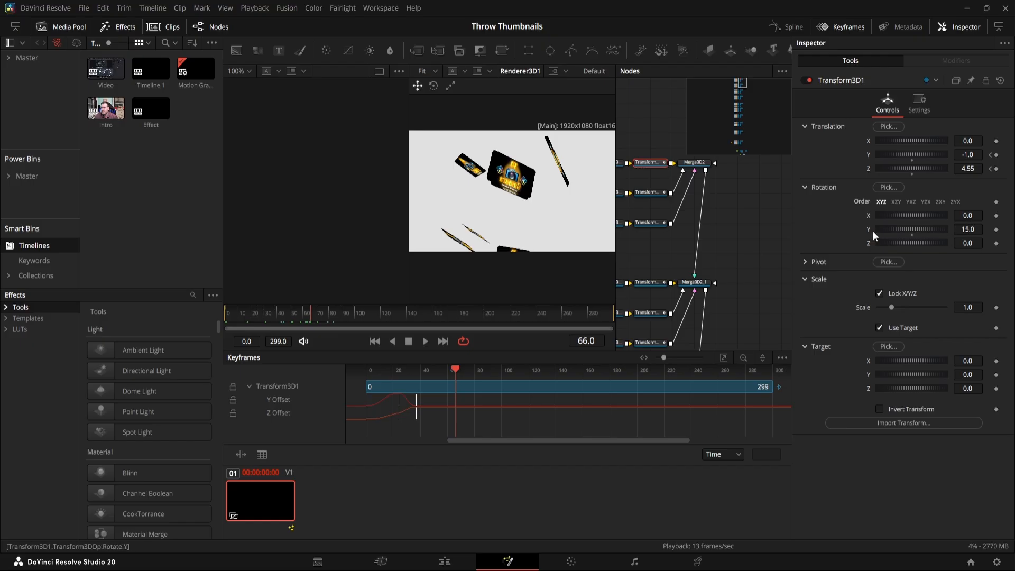
pyautogui.click(656, 222)
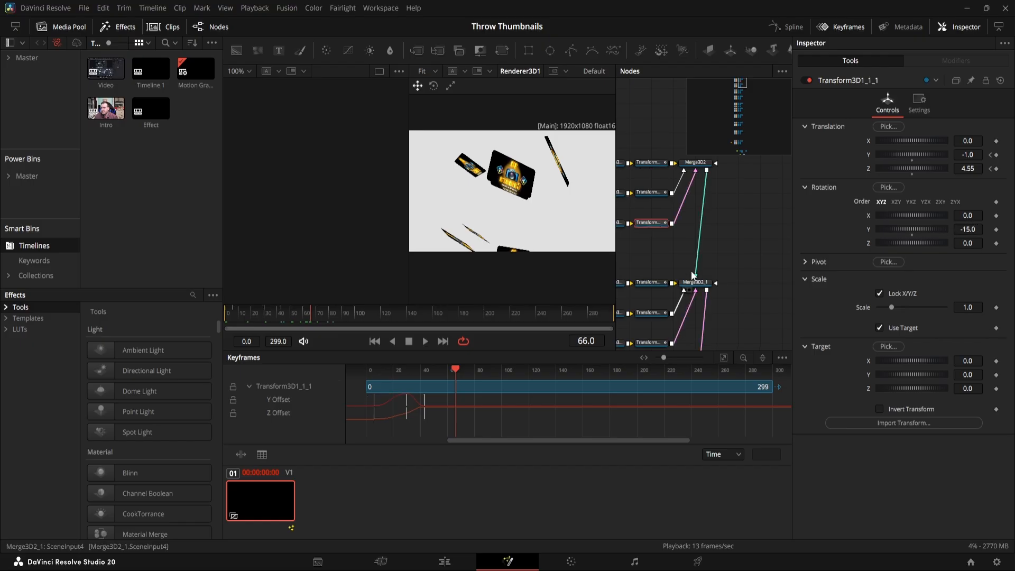
# Set the Y rotation of Transform3D1_2, the first transform feeding Merge3D2_1, to 30
pyautogui.moveTo(692, 271); pyautogui.dragTo(738, 219)
pyautogui.click(698, 230)
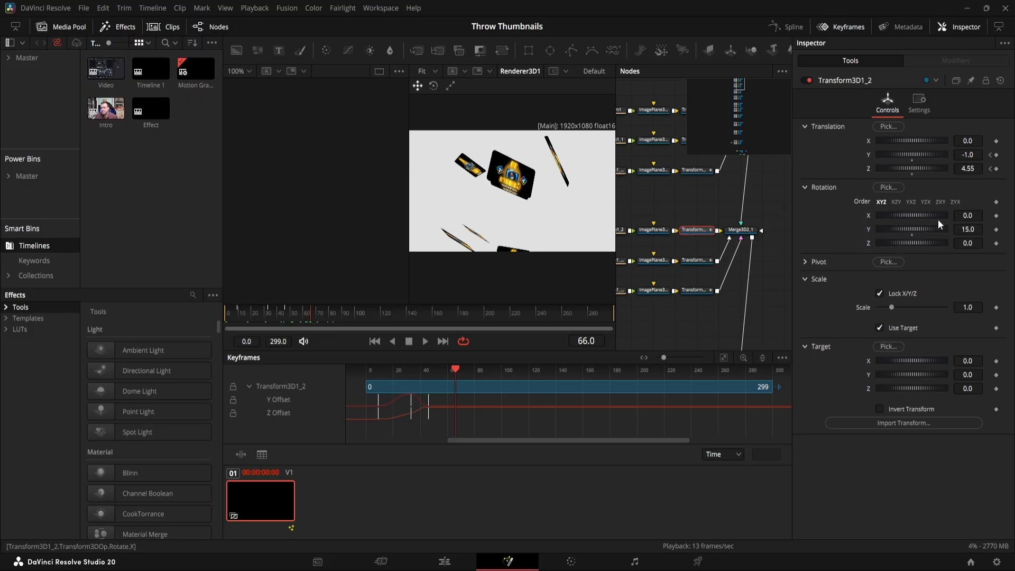
pyautogui.click(968, 229)
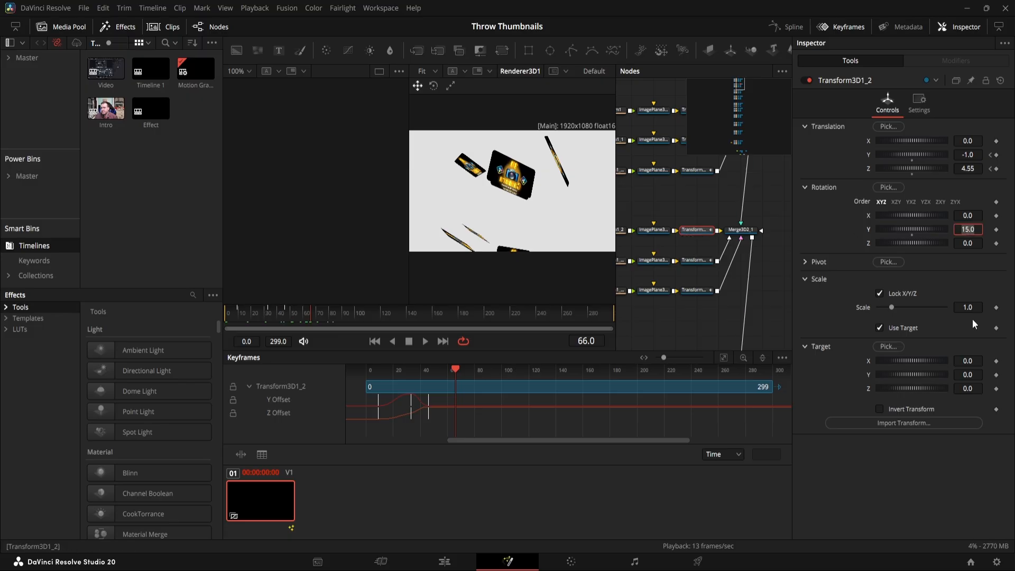
pyautogui.write('30')
pyautogui.press('Tab')
# Set the Y rotation of Transform3D1_1_1_1 to -30 and move the playhead to frame 34
pyautogui.click(697, 289)
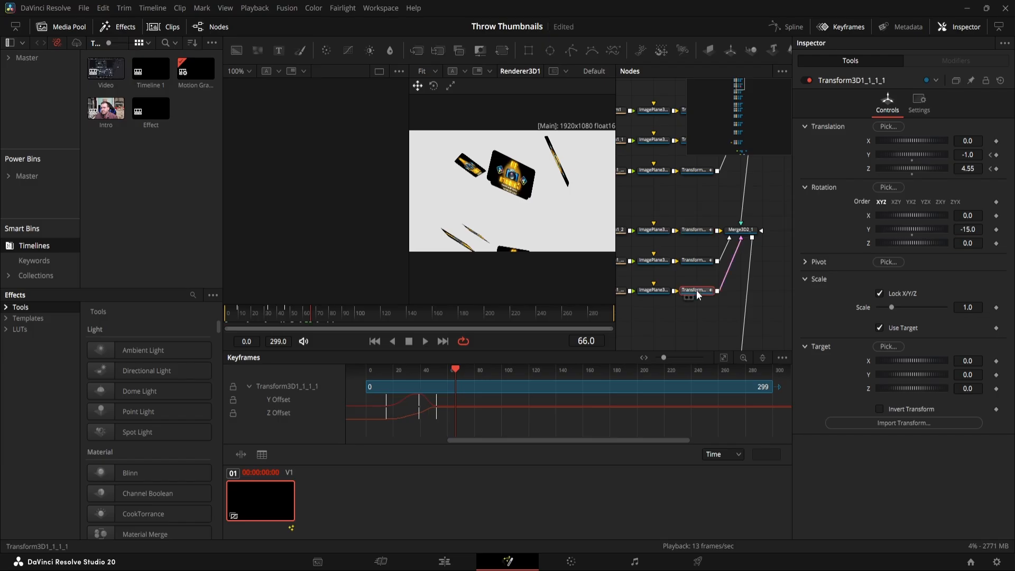
pyautogui.click(971, 229)
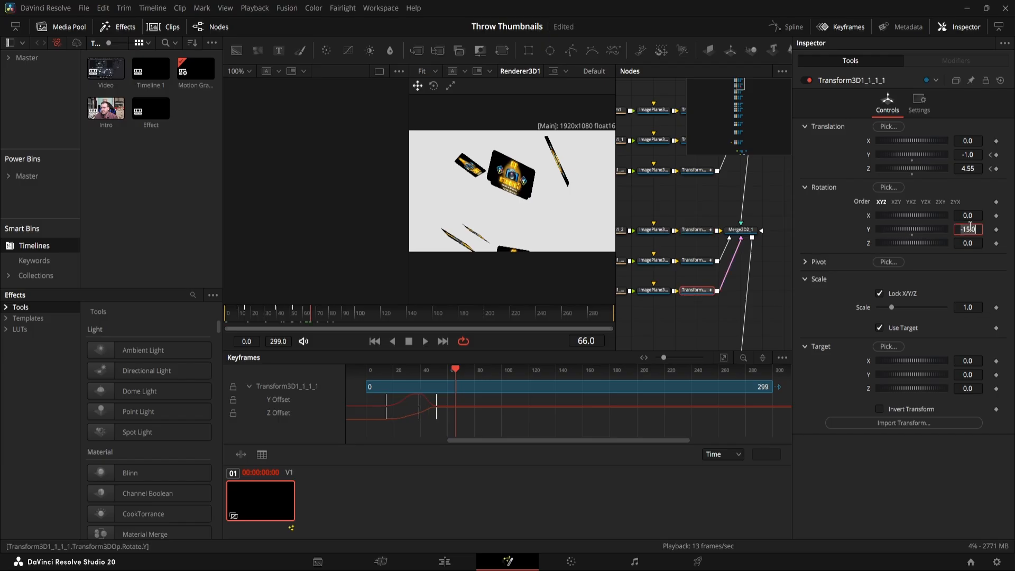
pyautogui.press('BackSpace')
pyautogui.press('Tab')
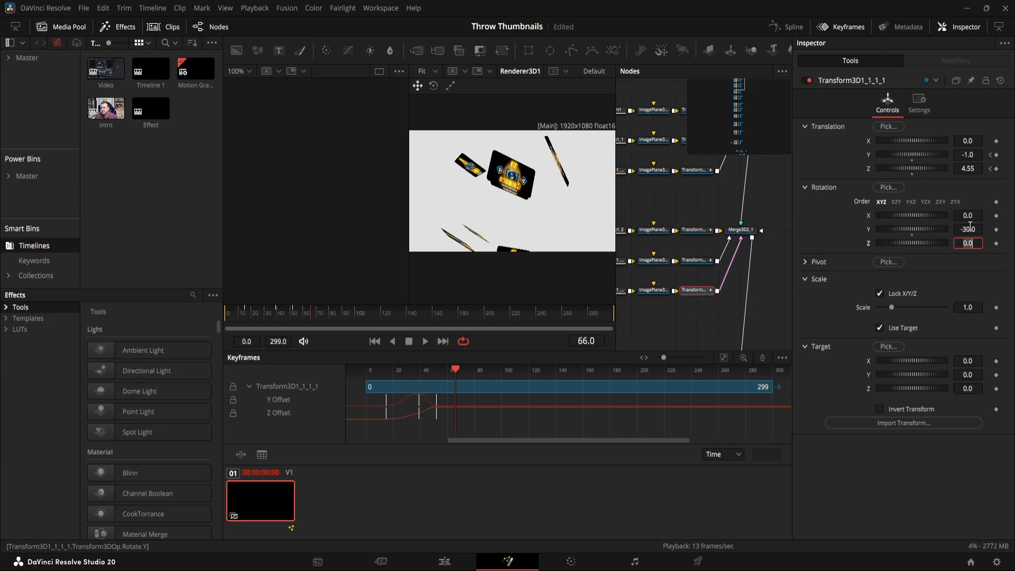
pyautogui.moveTo(280, 312)
pyautogui.mouseDown()
pyautogui.moveTo(214, 317)
pyautogui.moveTo(270, 327)
pyautogui.mouseUp()
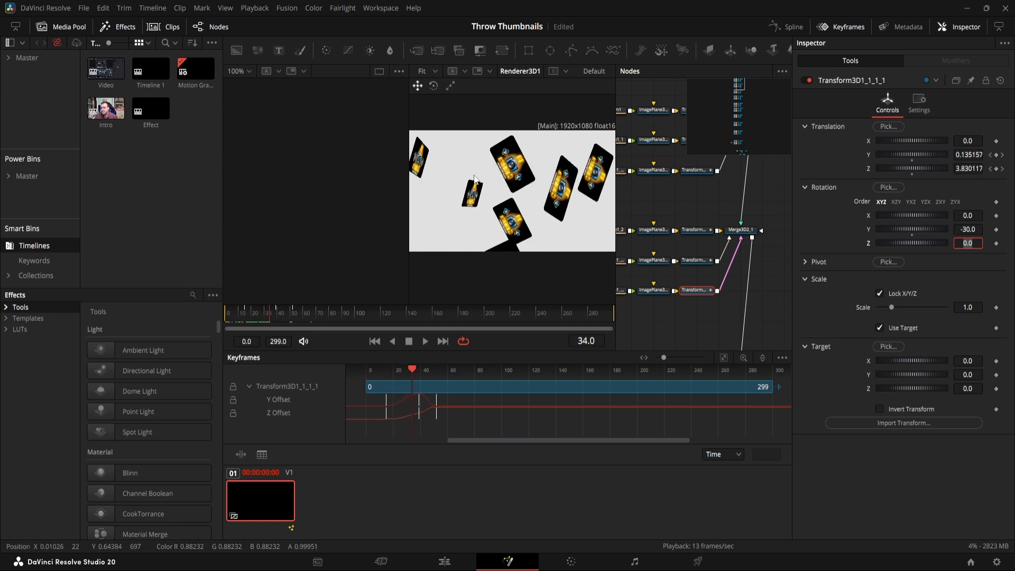
# Set the Y rotation of Transform3D1_3, the first transform feeding Merge3D2_2, to 5
pyautogui.moveTo(712, 274); pyautogui.dragTo(689, 134)
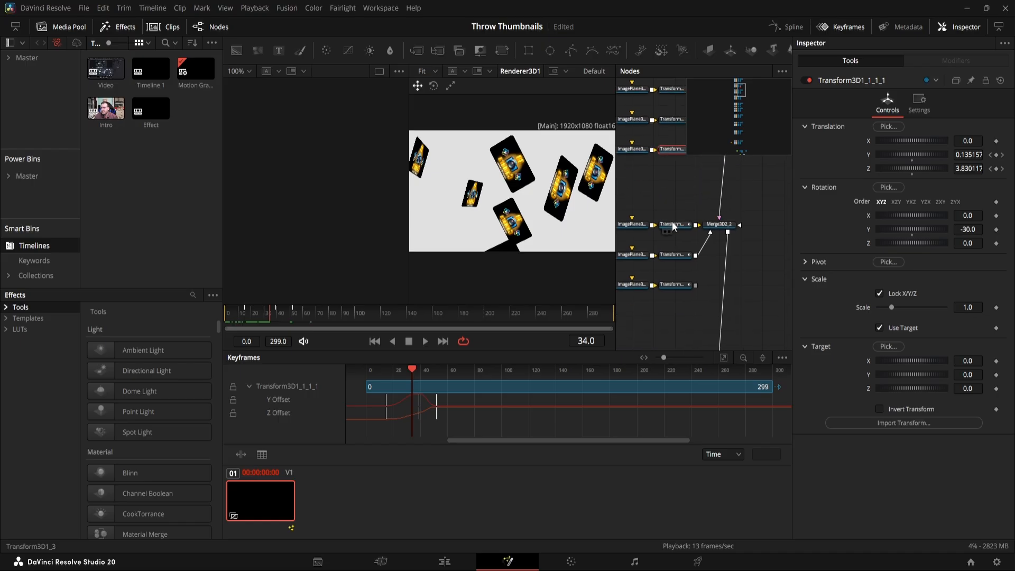
pyautogui.click(673, 225)
pyautogui.click(979, 231)
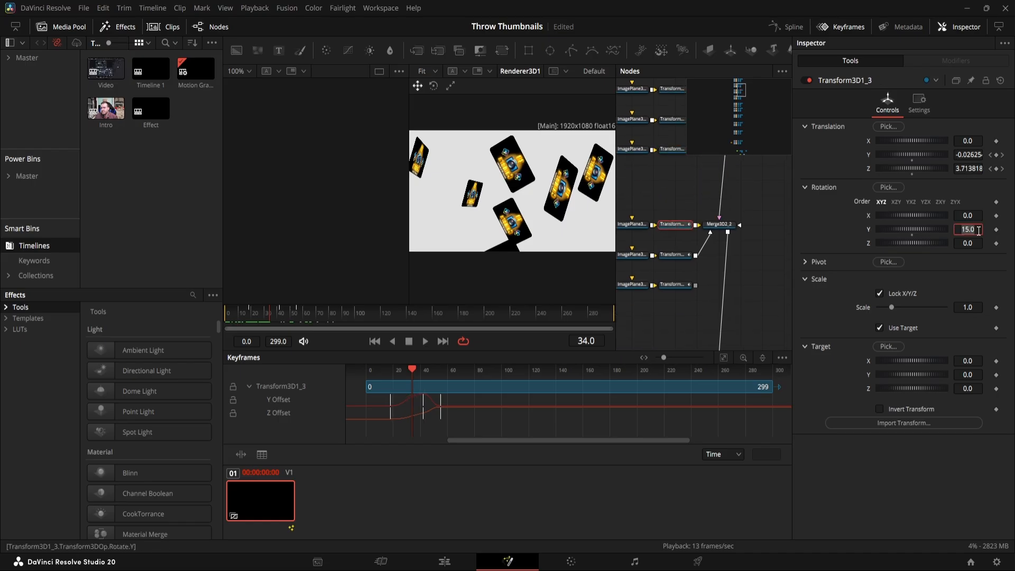
pyautogui.press('Return')
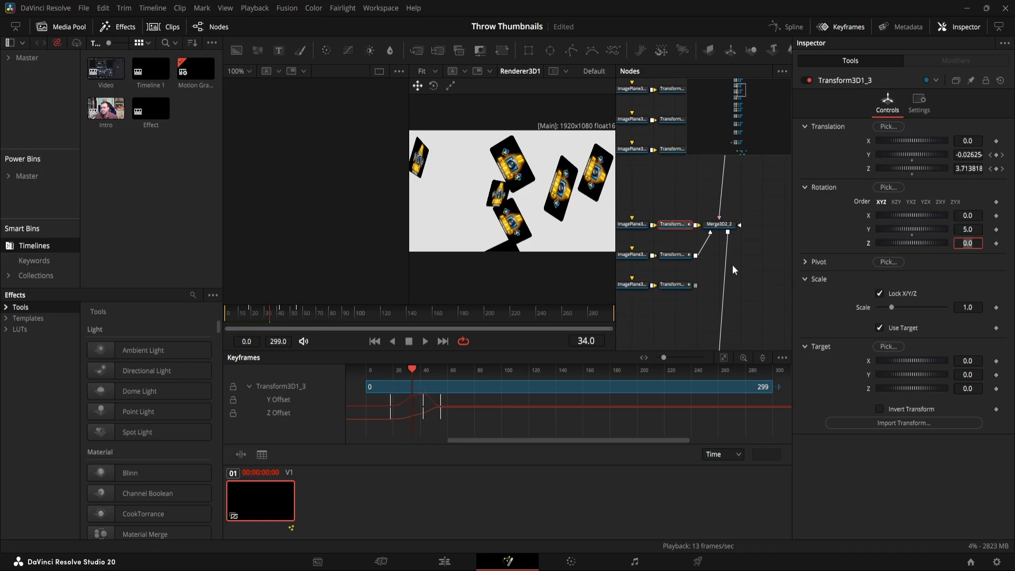
# Set the Y rotation of Transform3D1_1_1_2 to -5 and connect its output to Merge3D2_2
pyautogui.click(681, 286)
pyautogui.click(975, 227)
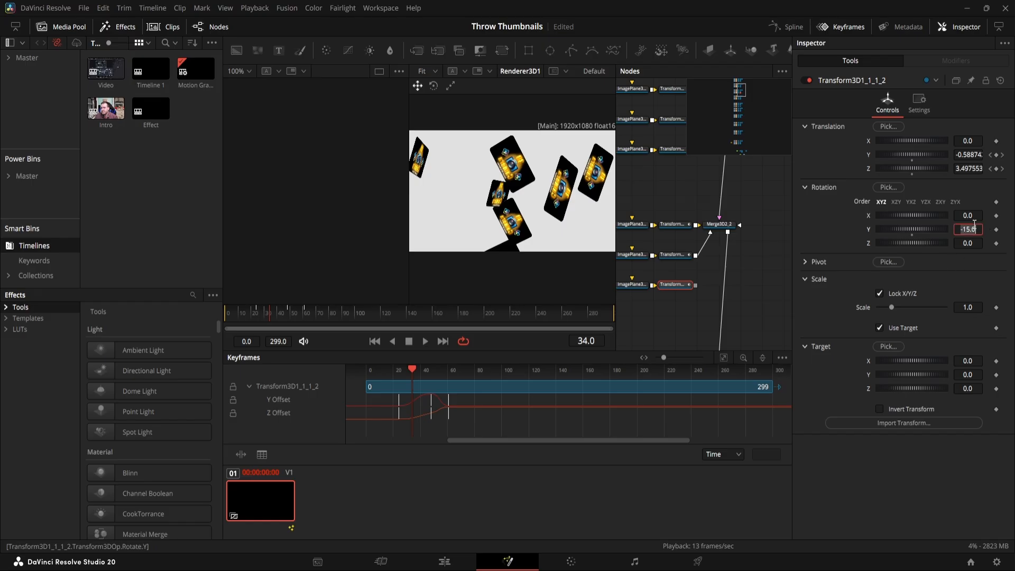
pyautogui.write('-5')
pyautogui.press('Tab')
pyautogui.moveTo(668, 321); pyautogui.dragTo(700, 172)
pyautogui.moveTo(678, 263); pyautogui.dragTo(684, 211)
pyautogui.moveTo(674, 249)
pyautogui.mouseDown()
pyautogui.moveTo(682, 216)
pyautogui.moveTo(682, 231)
pyautogui.mouseUp()
pyautogui.click(684, 284)
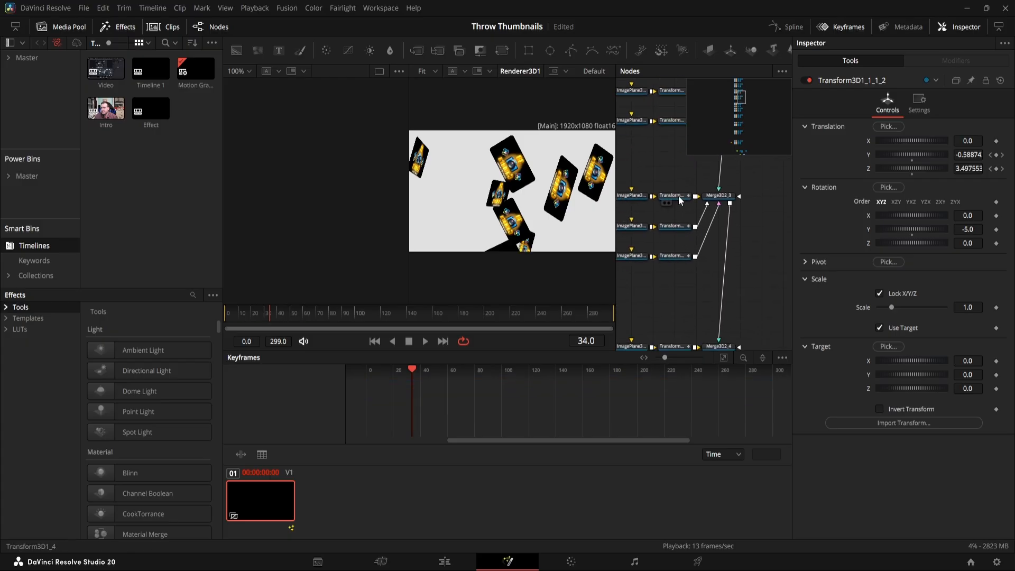
# Leave Transform3D1_4 as it is and set the Y rotation of Transform3D1_5 to 20
pyautogui.click(679, 195)
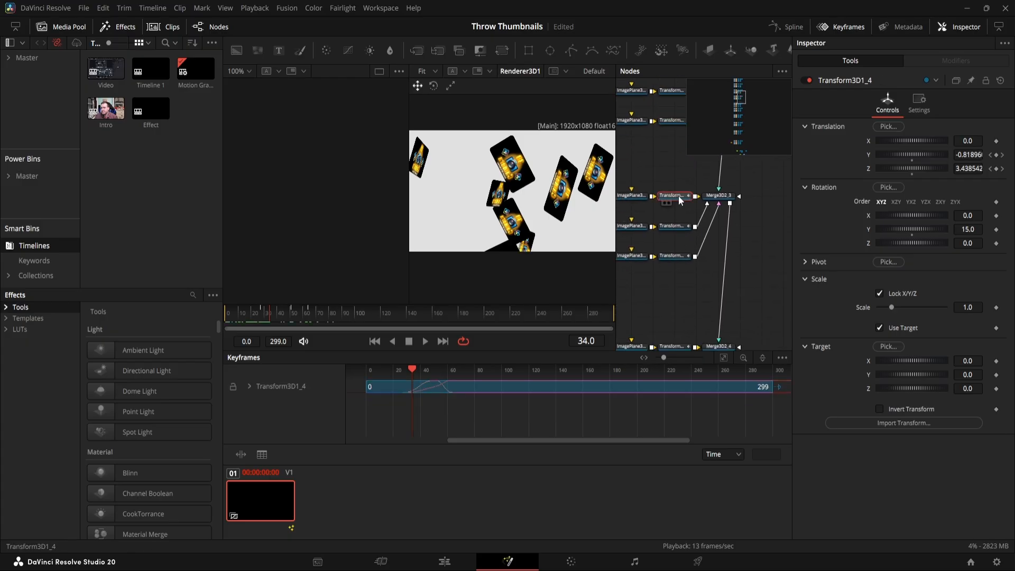
pyautogui.click(970, 228)
pyautogui.scroll(-4, 676, 275)
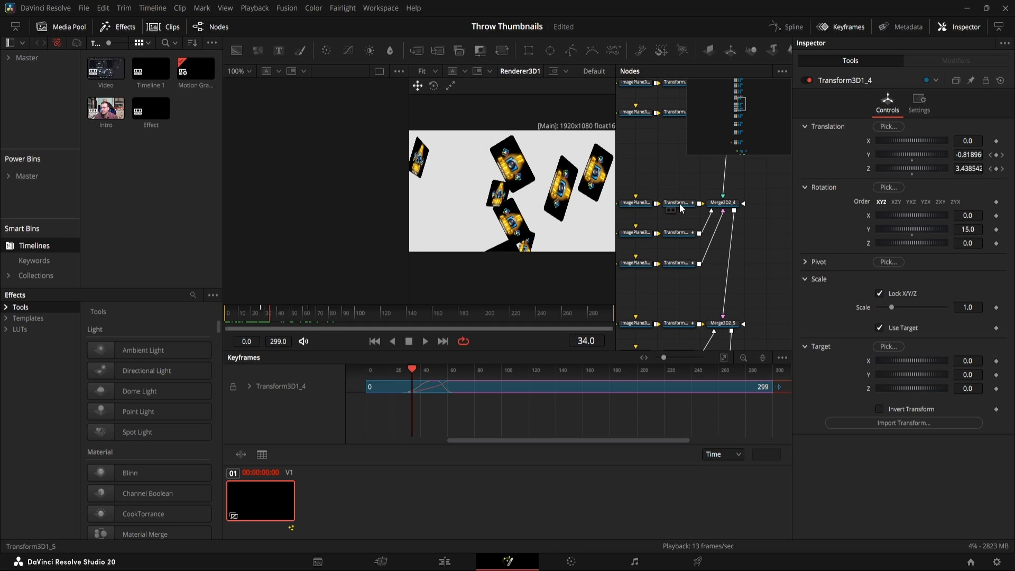
pyautogui.click(680, 204)
pyautogui.click(976, 229)
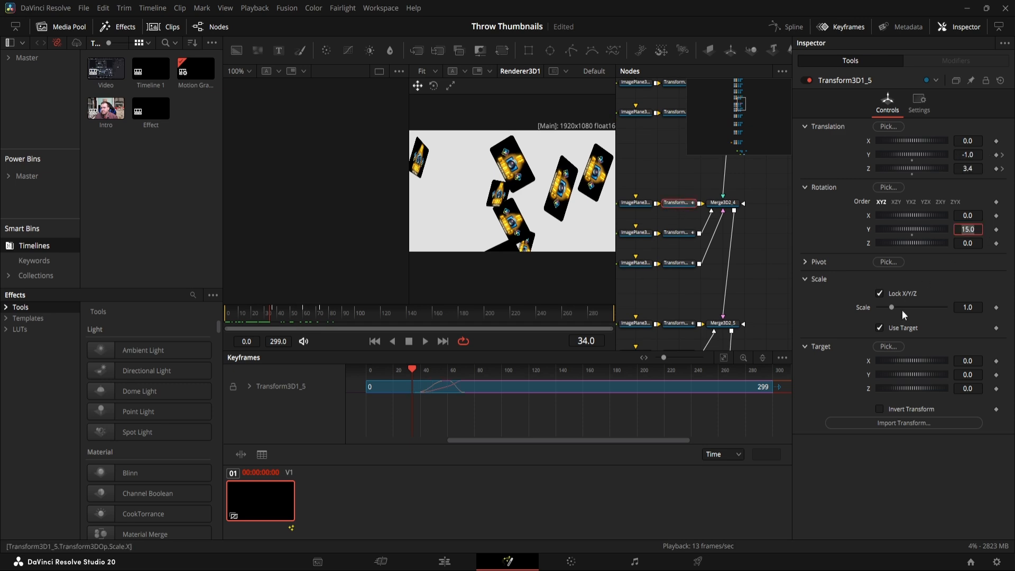
pyautogui.write('20')
pyautogui.press('Tab')
# Set the Y rotation of Transform3D1_1_1_4, the third transform feeding Merge3D2_4, to -20
pyautogui.click(679, 262)
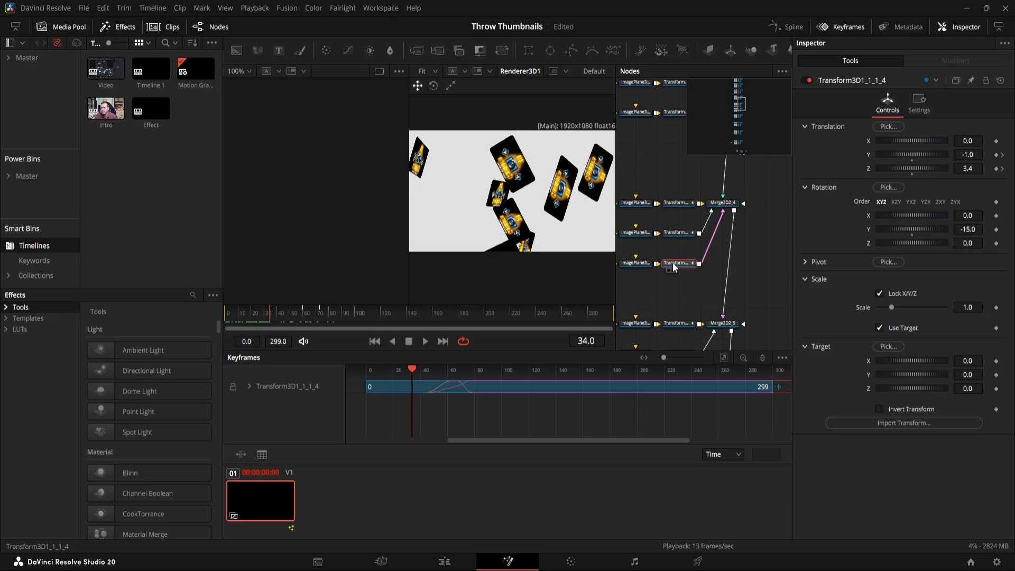
pyautogui.click(973, 228)
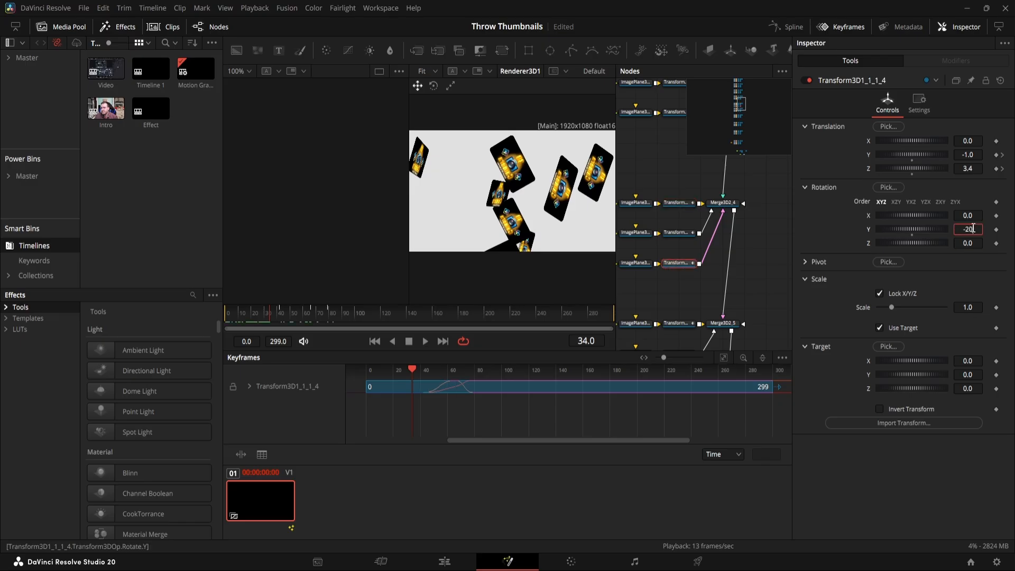
pyautogui.write('-20')
pyautogui.press('Tab')
# Connect Transform3D1_1_1_5 to Merge3D2_5 and set the Y rotation of Transform3D1_6 to 5
pyautogui.scroll(-5, 672, 218)
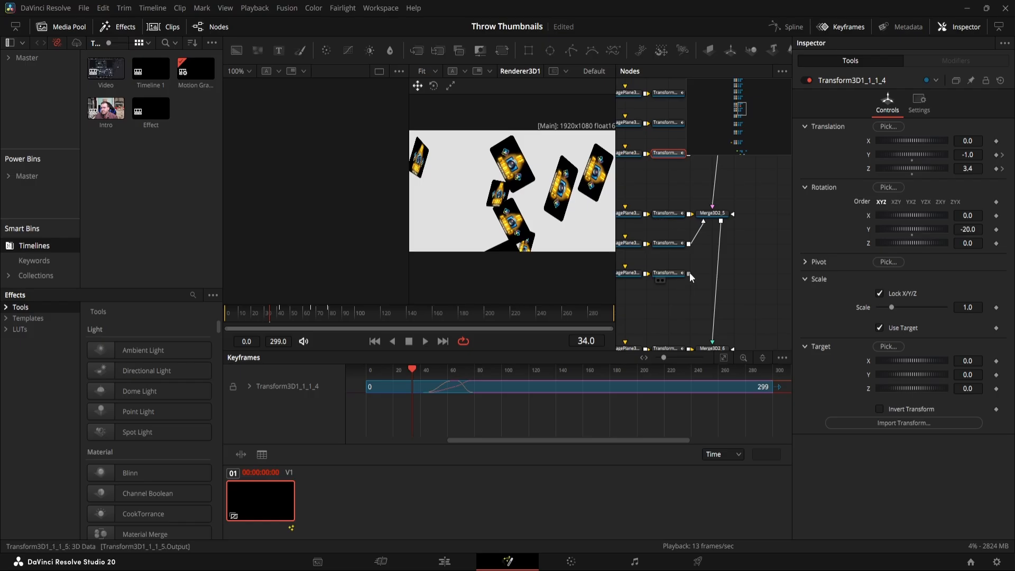
pyautogui.moveTo(689, 273); pyautogui.dragTo(689, 236)
pyautogui.click(676, 214)
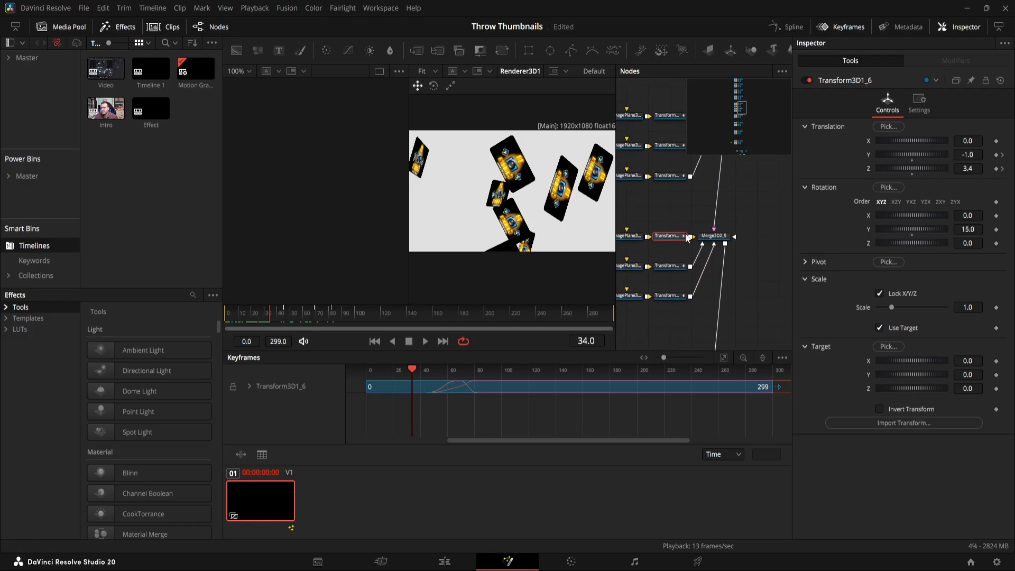
pyautogui.click(970, 229)
pyautogui.write('5')
pyautogui.press('Tab')
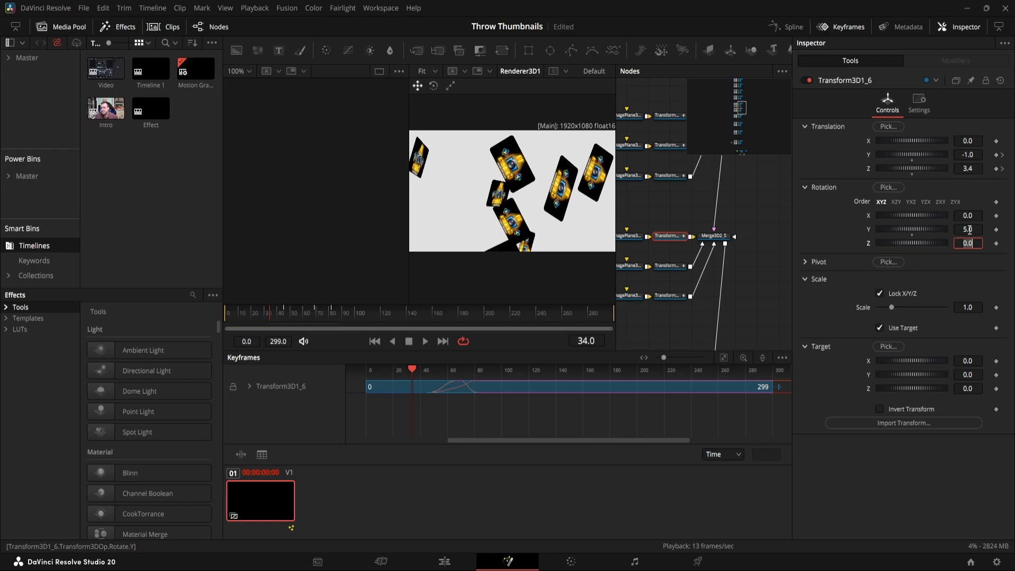
# Set the Y rotation of Transform3D1_1_1_5 to -5
pyautogui.click(672, 295)
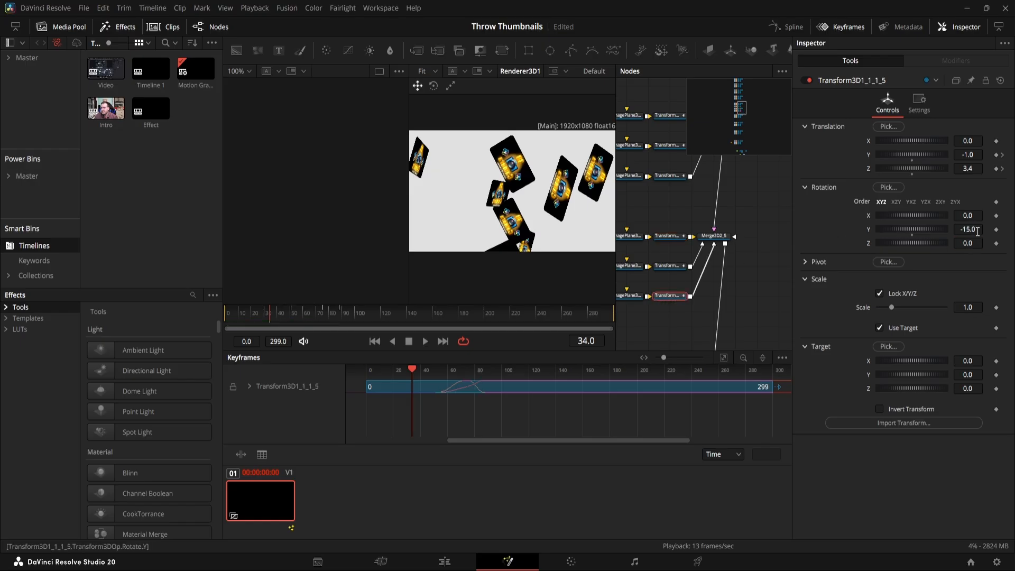
pyautogui.click(977, 230)
pyautogui.write('-5')
pyautogui.press('Return')
# Skip Transform3D1_7 and set the Y rotation of the first transform feeding Merge3D2_7 to 20
pyautogui.scroll(-3, 690, 243)
pyautogui.click(688, 218)
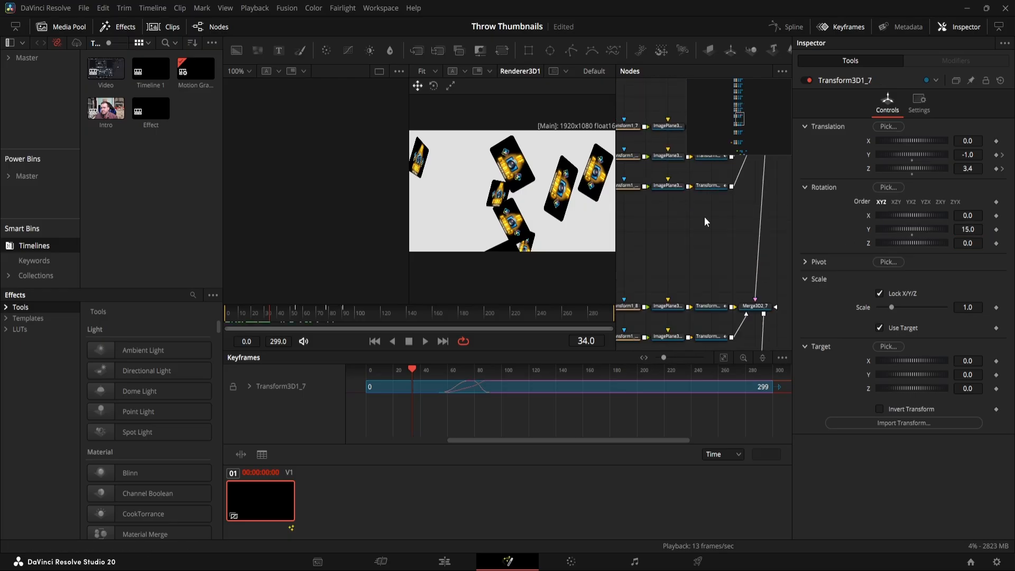
pyautogui.click(696, 247)
pyautogui.click(971, 230)
pyautogui.write('20')
pyautogui.press('Tab')
pyautogui.click(702, 306)
pyautogui.click(972, 229)
pyautogui.click(697, 204)
pyautogui.click(686, 234)
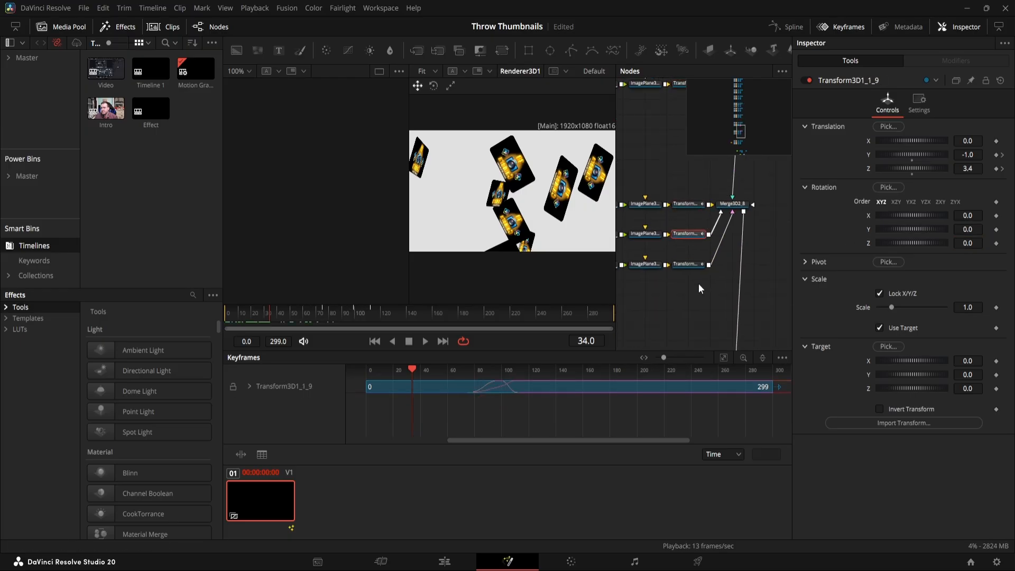
pyautogui.scroll(-3, 699, 284)
pyautogui.scroll(-2, 691, 249)
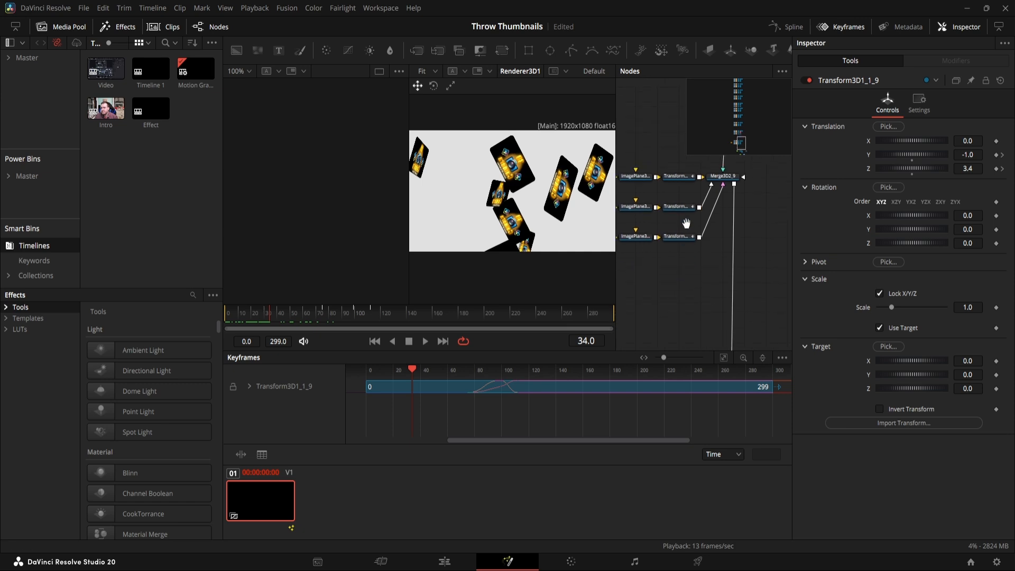
# Set the Y rotation of Transform3D1_10, the first transform feeding Merge3D2_9, to 5
pyautogui.click(687, 202)
pyautogui.click(681, 173)
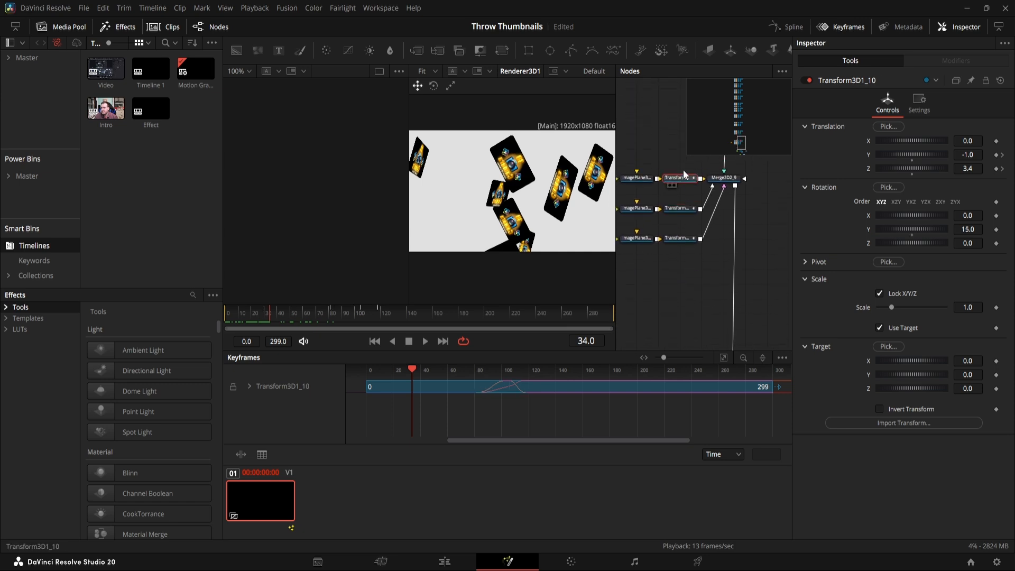
pyautogui.click(969, 230)
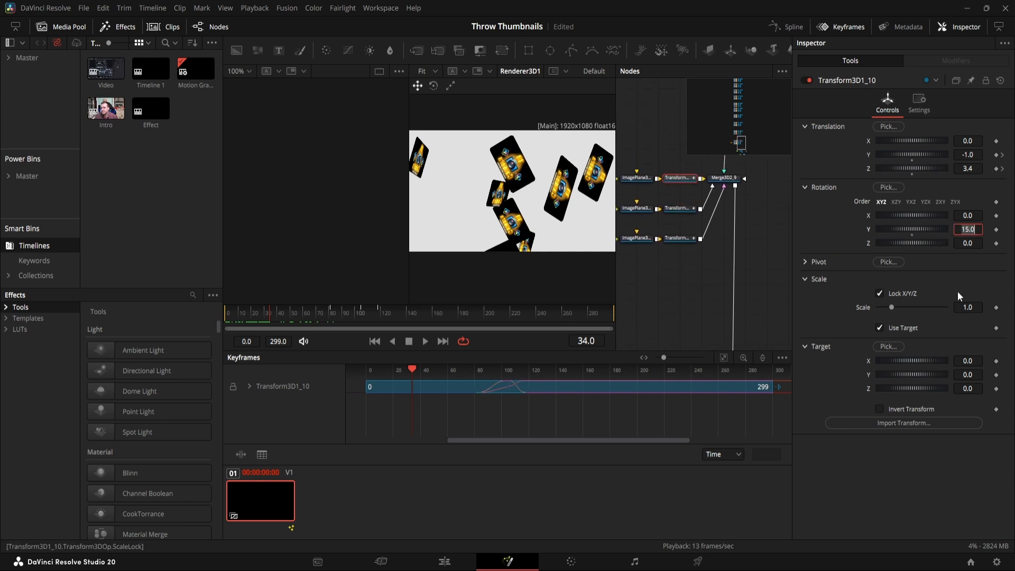
pyautogui.write('5')
pyautogui.press('Tab')
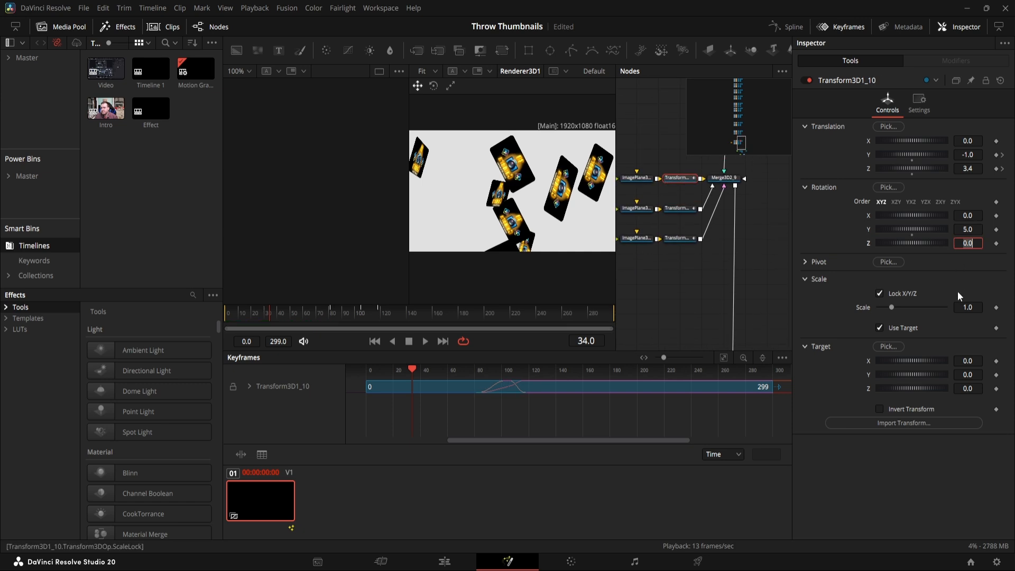
# Set the Y rotation of Transform3D1_1_1_9, the third transform feeding Merge3D2_9, to -5
pyautogui.click(684, 238)
pyautogui.click(968, 230)
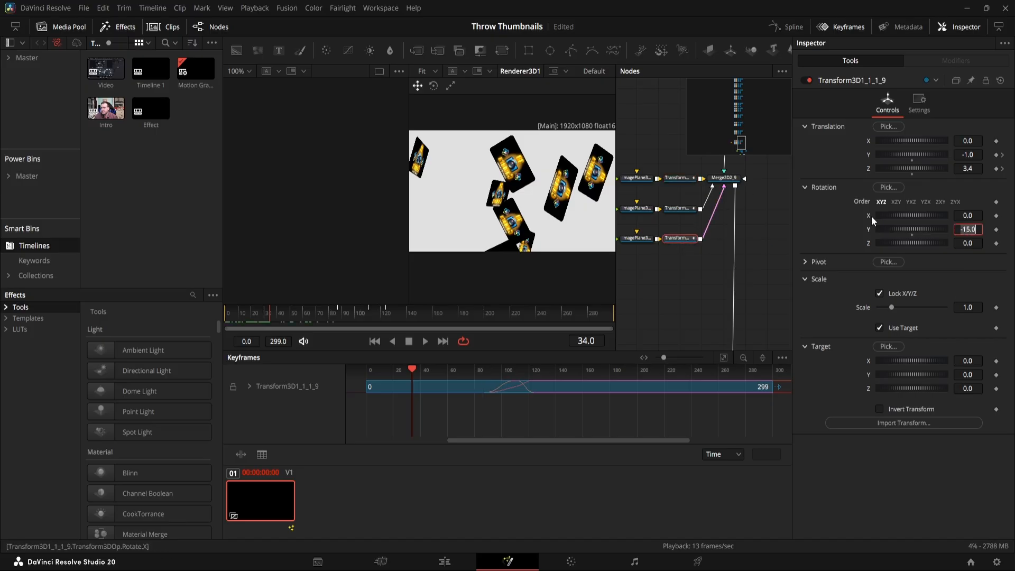
pyautogui.click(686, 178)
pyautogui.click(677, 240)
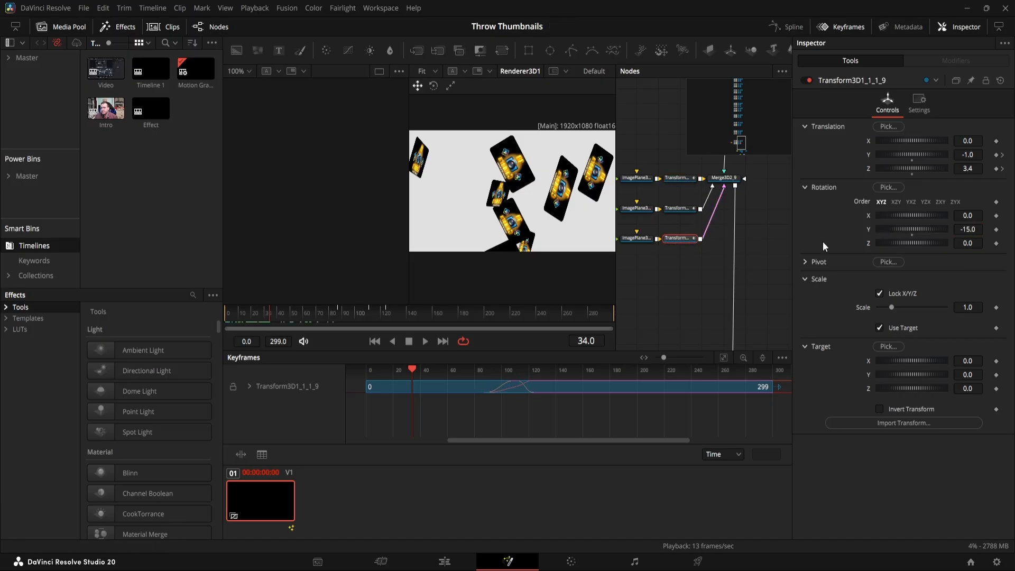
pyautogui.click(968, 231)
pyautogui.write('-5')
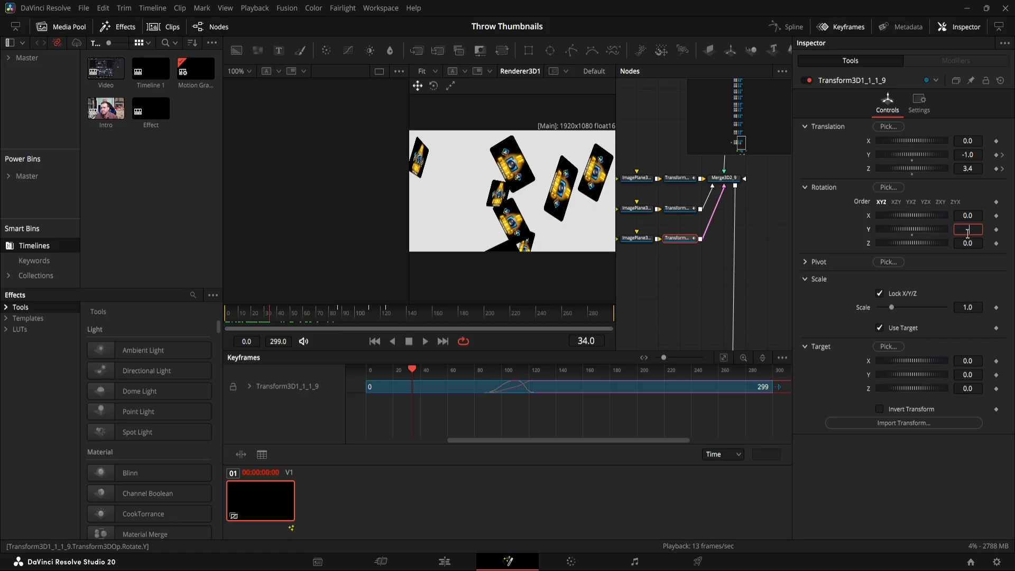
pyautogui.press('Tab')
# Return to the first frame and play the animation to check the varied throw directions
pyautogui.scroll(10, 690, 293)
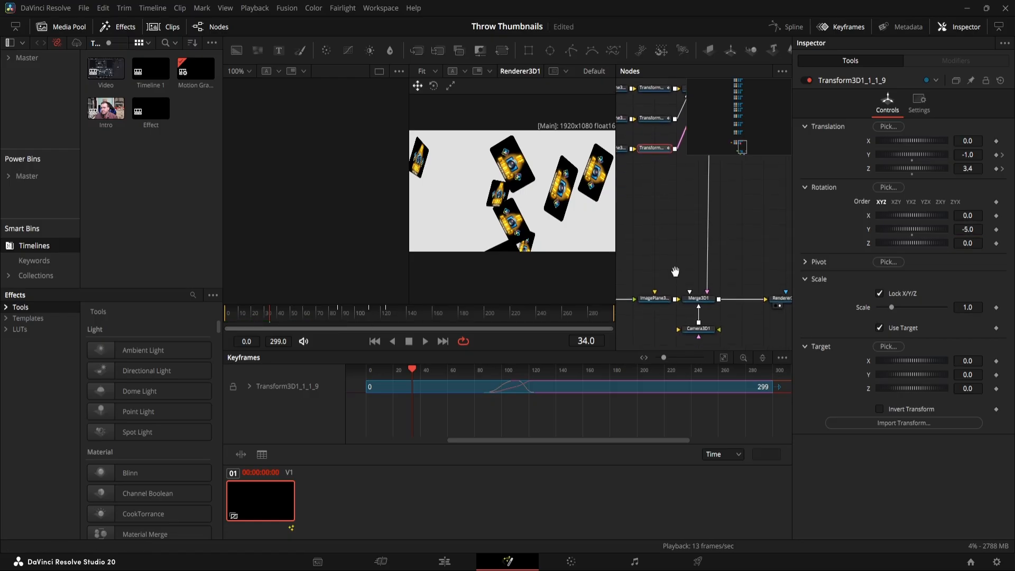
pyautogui.scroll(10, 713, 233)
pyautogui.moveTo(269, 314); pyautogui.dragTo(181, 324)
pyautogui.click(660, 222)
pyautogui.press('space')
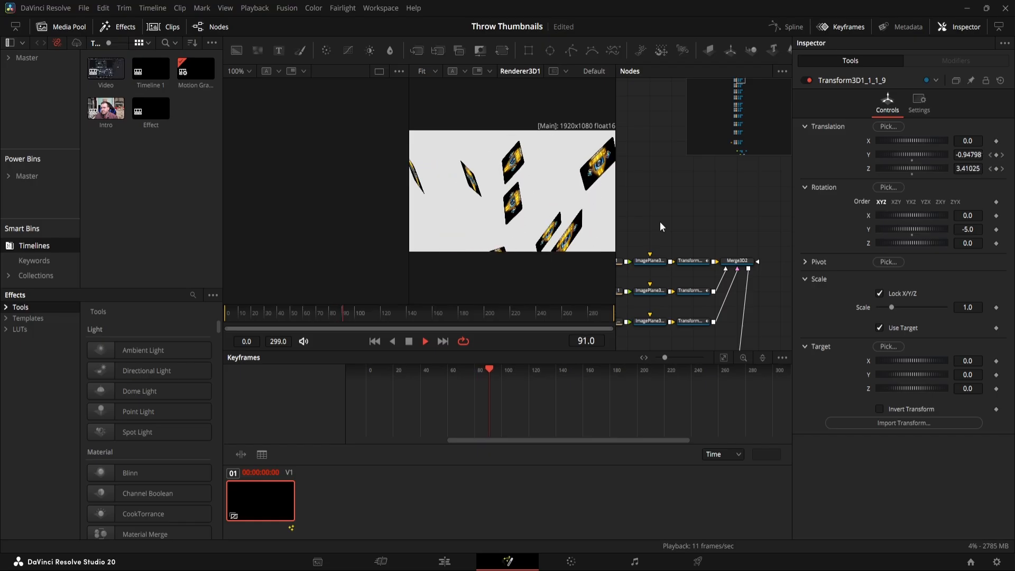
pyautogui.press('space')
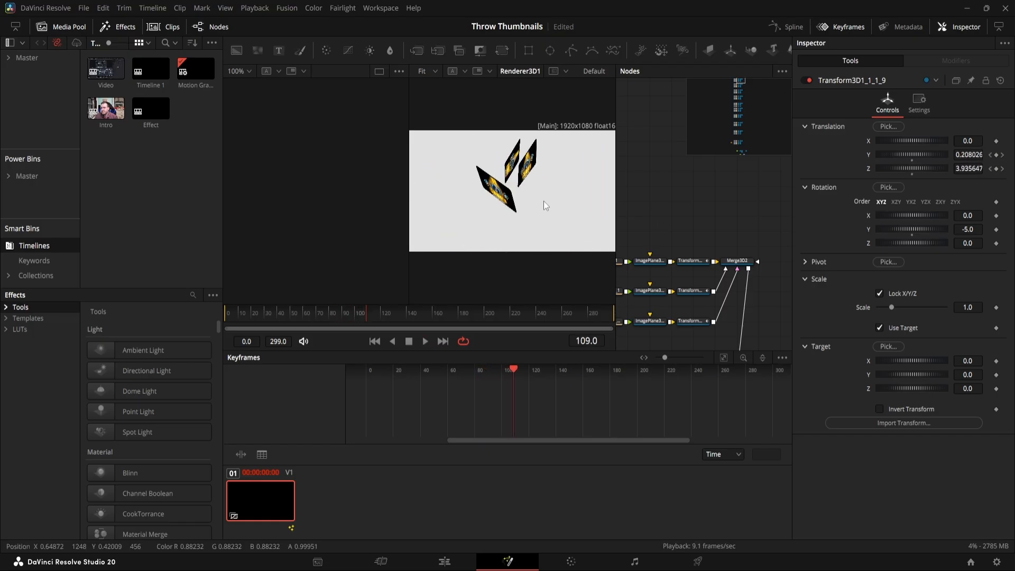
# Set the spin offsets of ImagePlane3D2_2 to ValueX 80, ValueY 45 and ValueZ -50
pyautogui.scroll(-3, 639, 248)
pyautogui.scroll(-2, 664, 217)
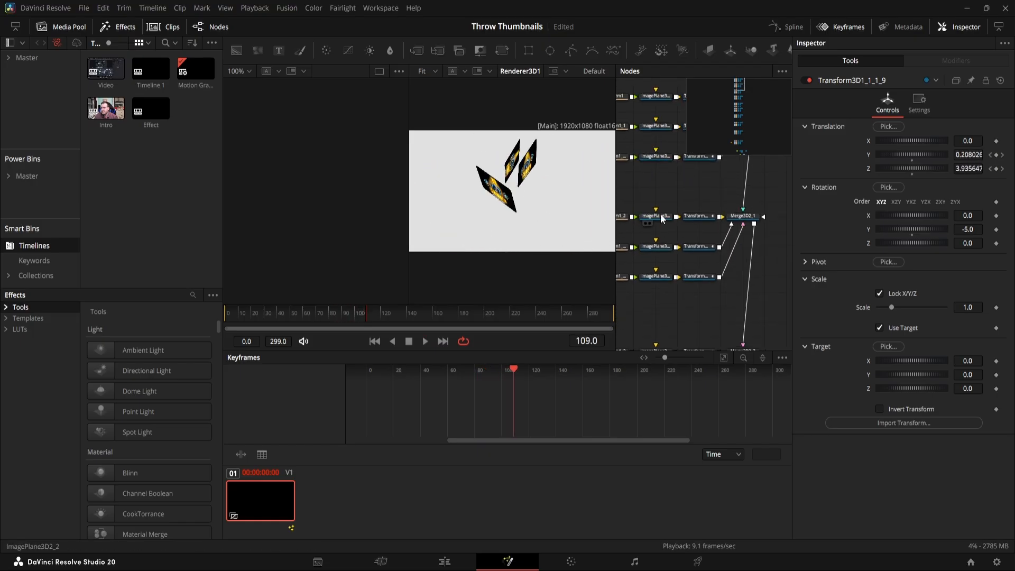
pyautogui.click(661, 214)
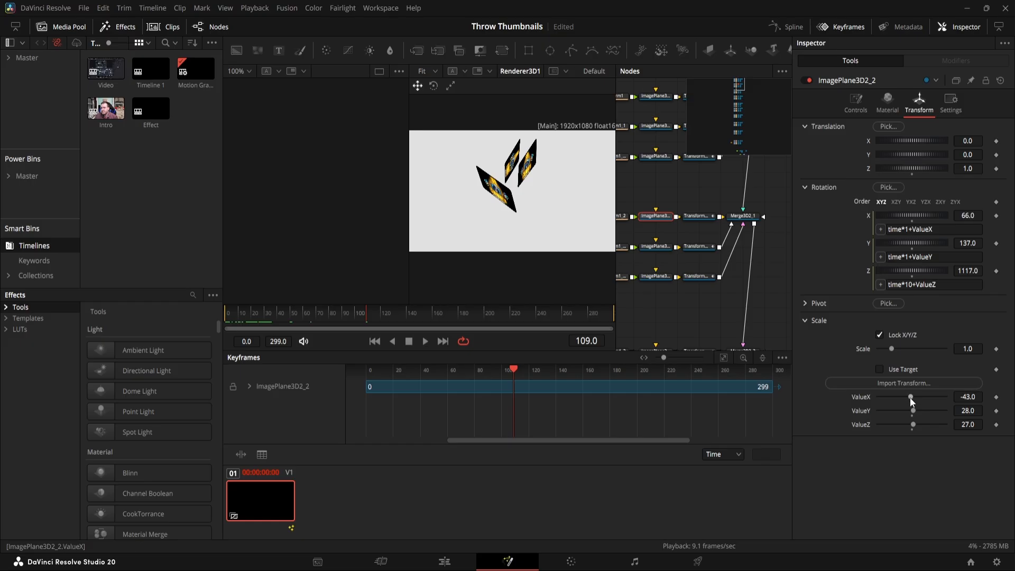
pyautogui.moveTo(910, 397); pyautogui.dragTo(914, 396)
pyautogui.doubleClick(970, 424)
pyautogui.write('-50')
pyautogui.press('Return')
# Set the spin offsets of ImagePlane3D2_1_2 to ValueX -92, ValueY 12 and ValueZ 55
pyautogui.scroll(-3, 686, 302)
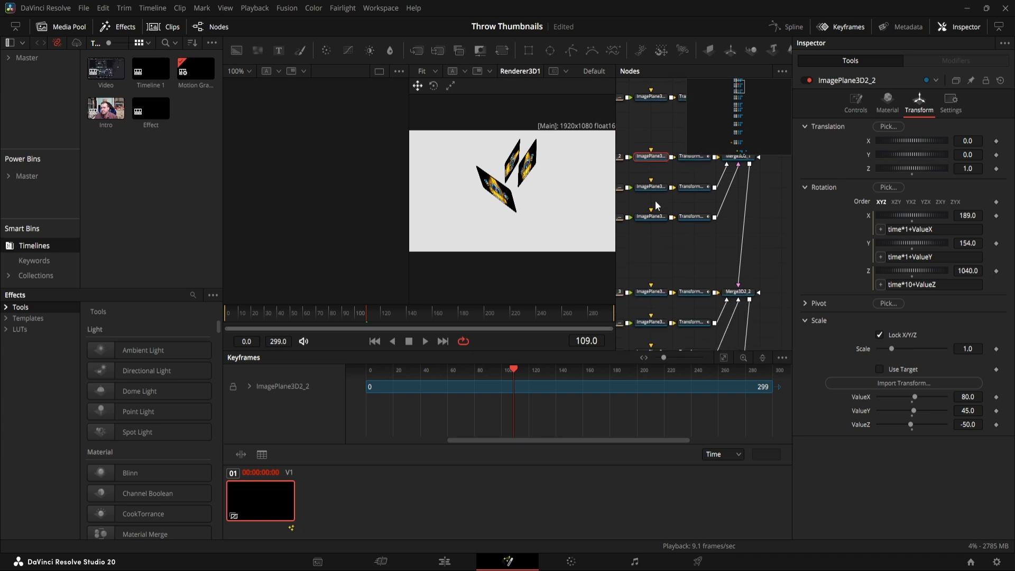
pyautogui.click(648, 189)
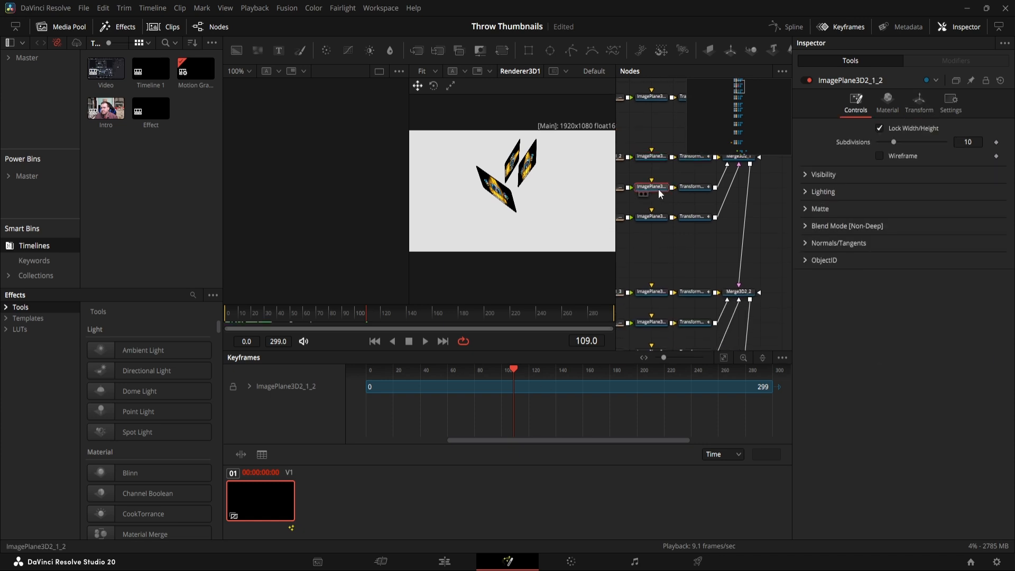
pyautogui.click(919, 103)
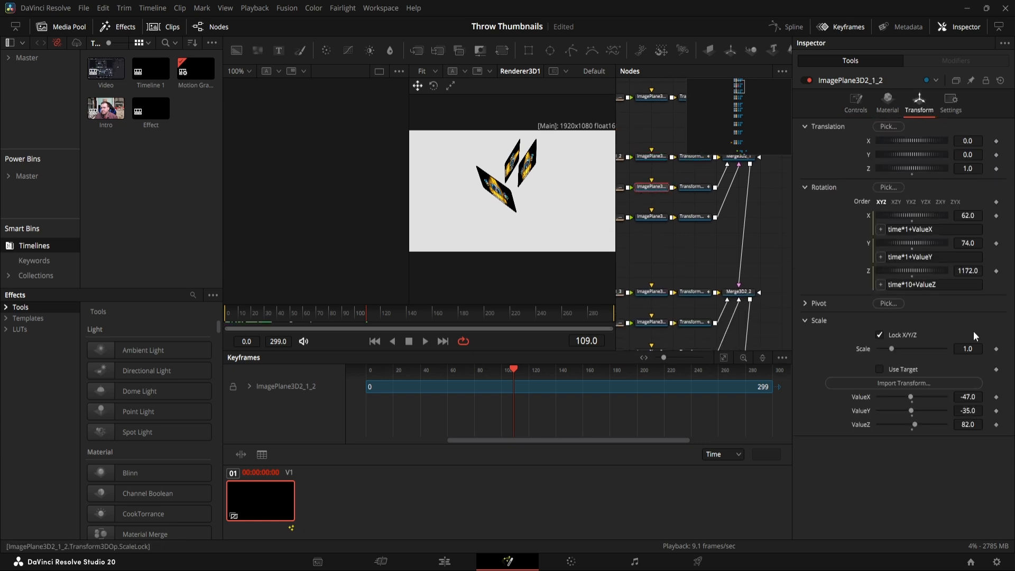
pyautogui.write('12')
pyautogui.press('Return')
pyautogui.doubleClick(968, 424)
pyautogui.write('55')
pyautogui.press('Return')
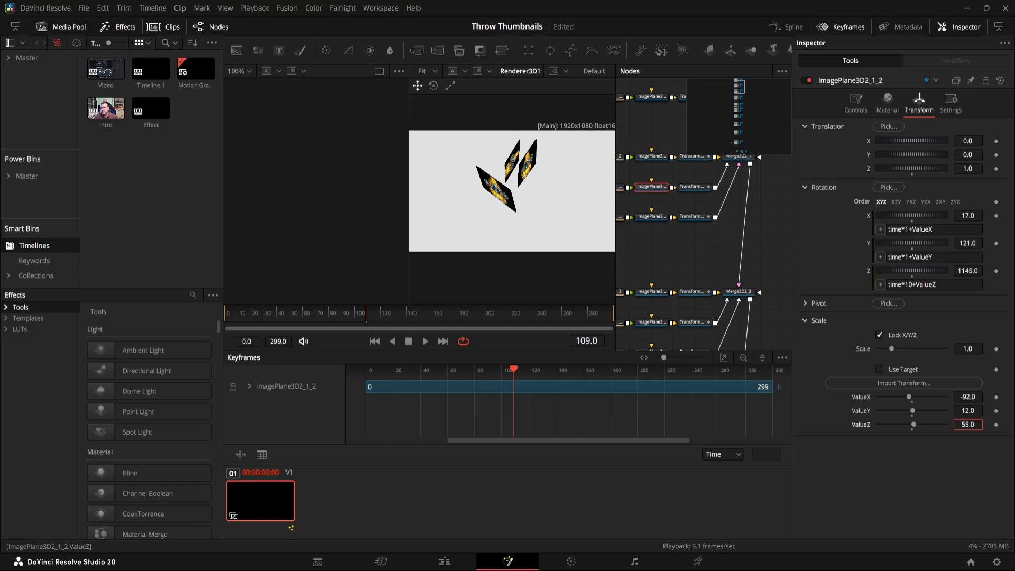
# Vary the ValueX, ValueY and ValueZ spin offsets of the image planes feeding Merge3D2_2 and Merge3D2_3
pyautogui.scroll(-3, 703, 310)
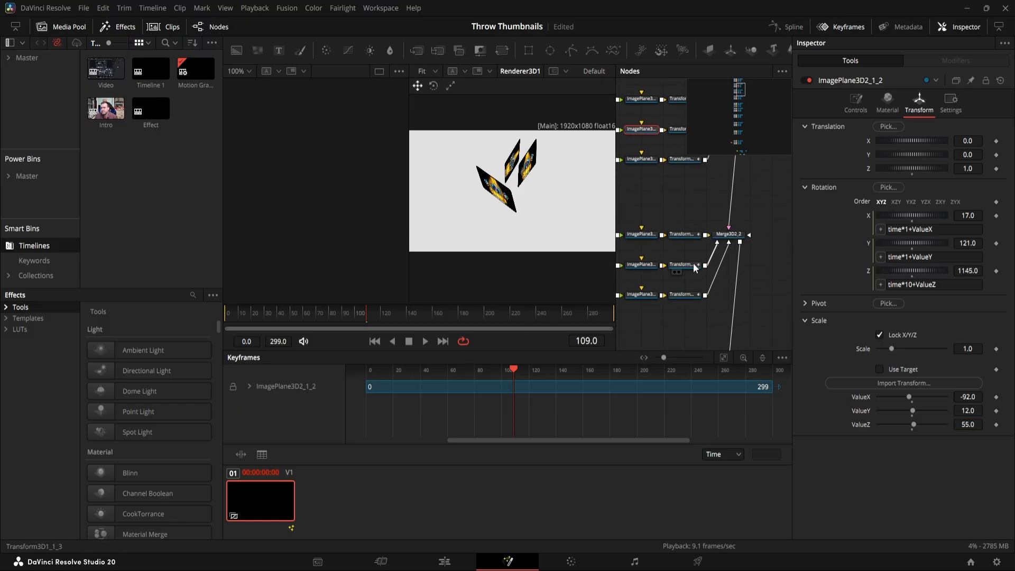
pyautogui.click(644, 269)
pyautogui.click(920, 103)
pyautogui.doubleClick(967, 411)
pyautogui.click(669, 287)
pyautogui.click(921, 108)
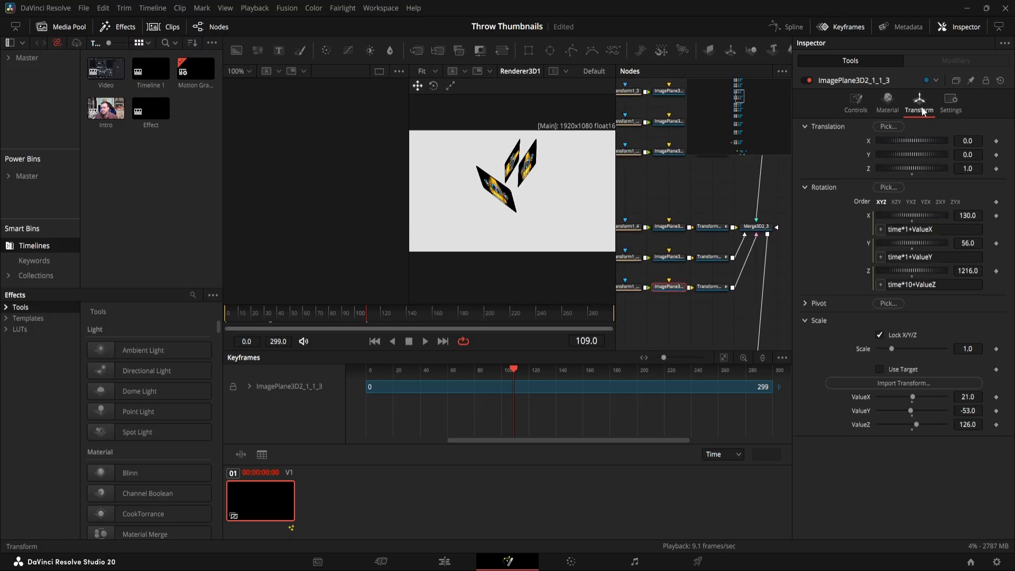
# Vary the spin offsets of the image planes in the remaining groups, through ImagePlane3D2_1_10 in the Merge3D2_9 group
pyautogui.scroll(-3, 661, 254)
pyautogui.click(660, 221)
pyautogui.click(920, 104)
pyautogui.scroll(-5, 703, 213)
pyautogui.scroll(-5, 709, 241)
pyautogui.click(664, 208)
pyautogui.click(920, 104)
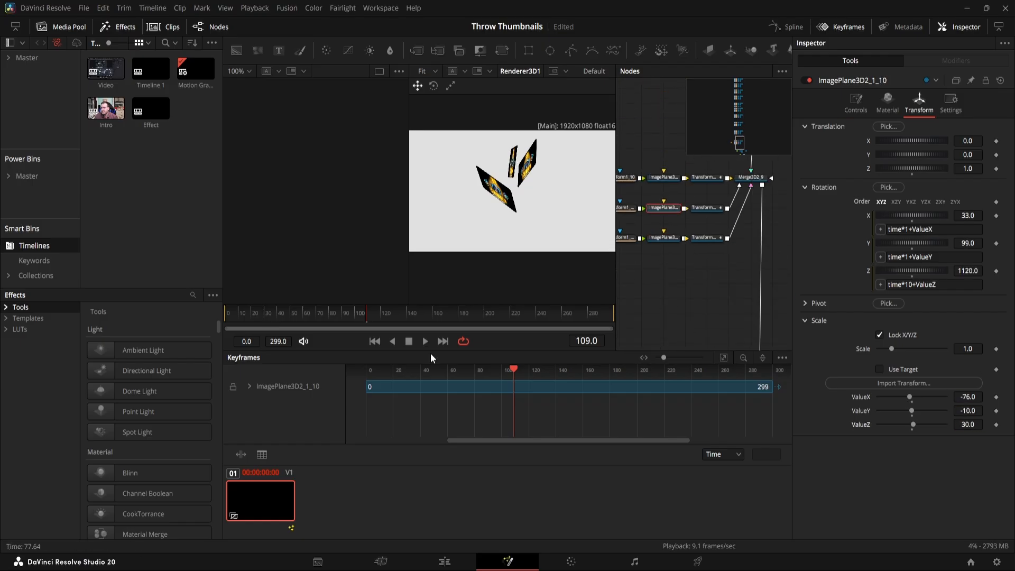
# Rewind to frame 0 and play the composition to review the randomized thumbnail spins
pyautogui.moveTo(365, 320); pyautogui.dragTo(183, 319)
pyautogui.click(687, 305)
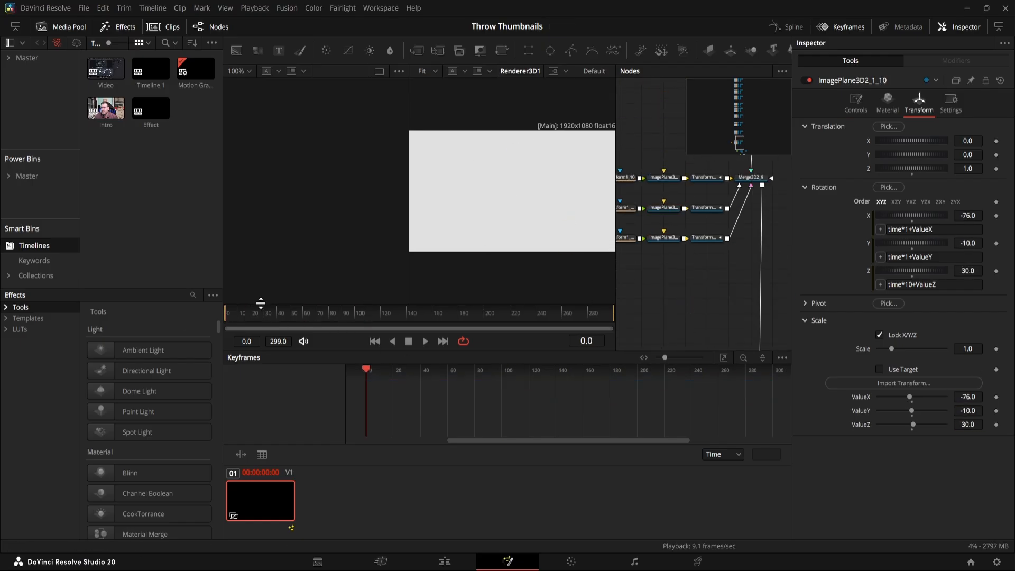
pyautogui.moveTo(246, 316); pyautogui.dragTo(218, 327)
pyautogui.press('space')
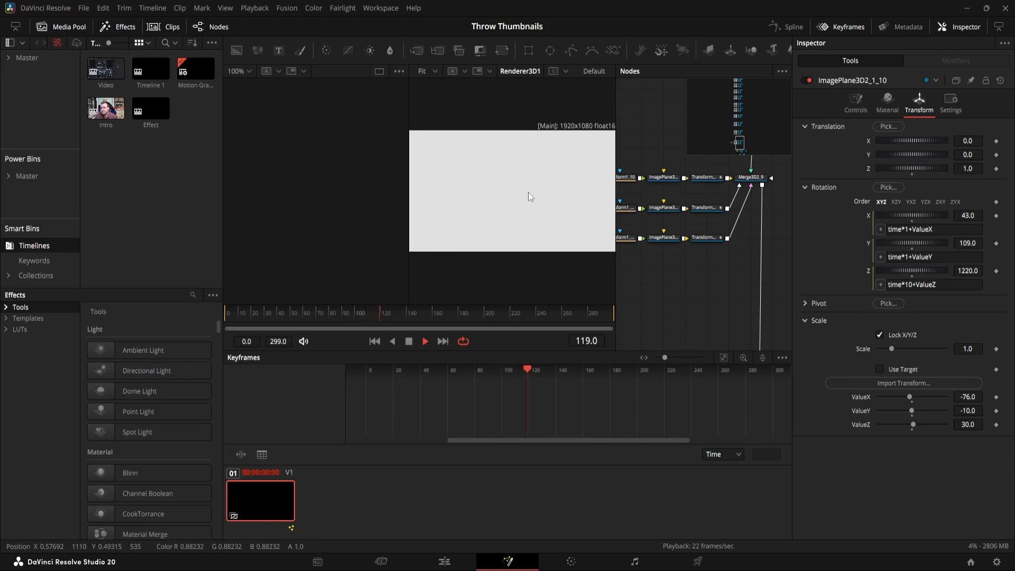
pyautogui.press('space')
# Copy the _20_1_10 branch through its 3D transform, paste it below the third branch of the last group, and connect it to Merge3D2_9
pyautogui.moveTo(694, 258); pyautogui.dragTo(689, 210)
pyautogui.moveTo(715, 310); pyautogui.dragTo(698, 241)
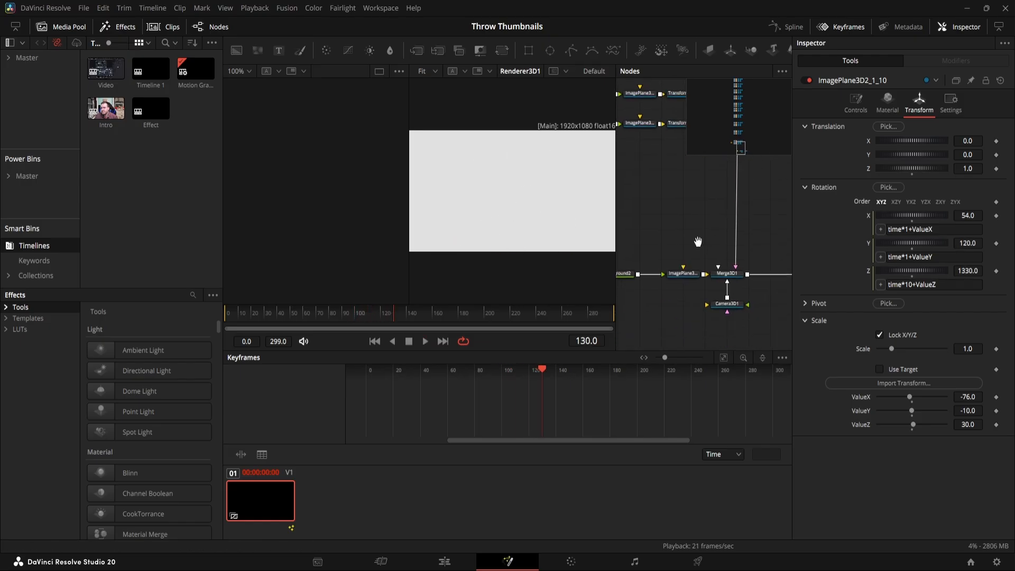
pyautogui.moveTo(666, 192); pyautogui.dragTo(778, 271)
pyautogui.moveTo(727, 214); pyautogui.dragTo(715, 267)
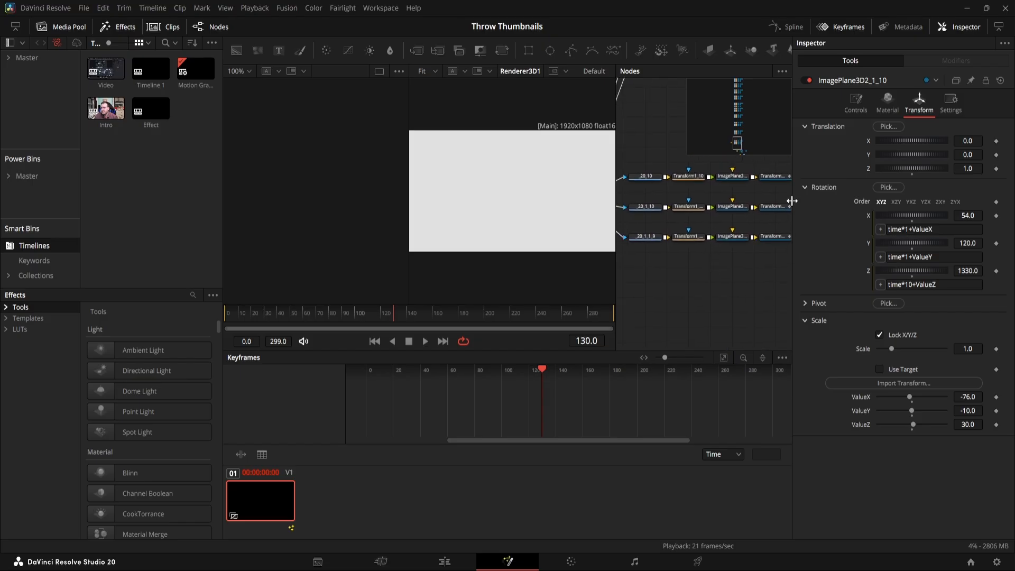
pyautogui.moveTo(778, 193); pyautogui.dragTo(643, 216)
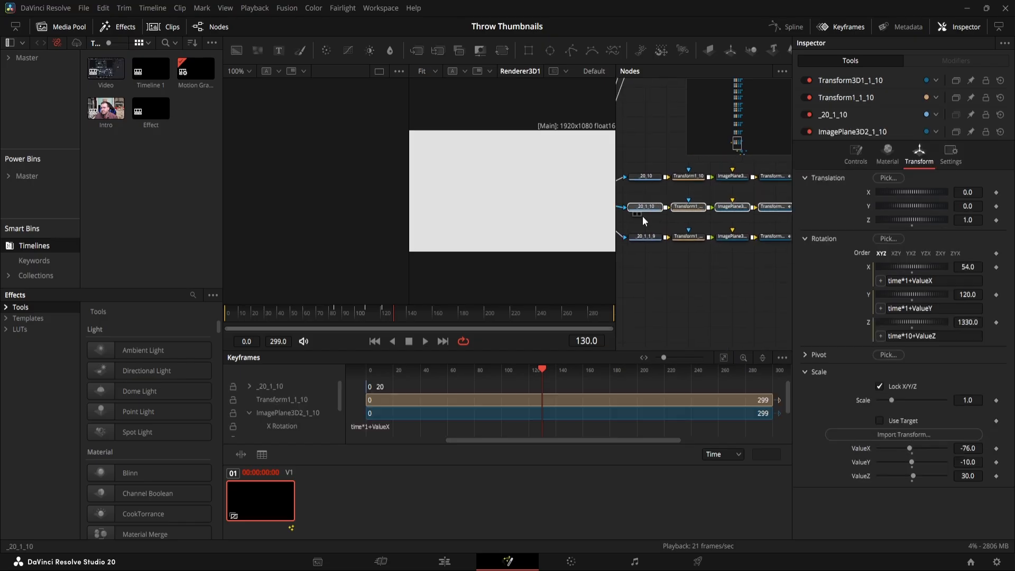
pyautogui.moveTo(684, 272); pyautogui.dragTo(694, 241)
pyautogui.click(654, 242)
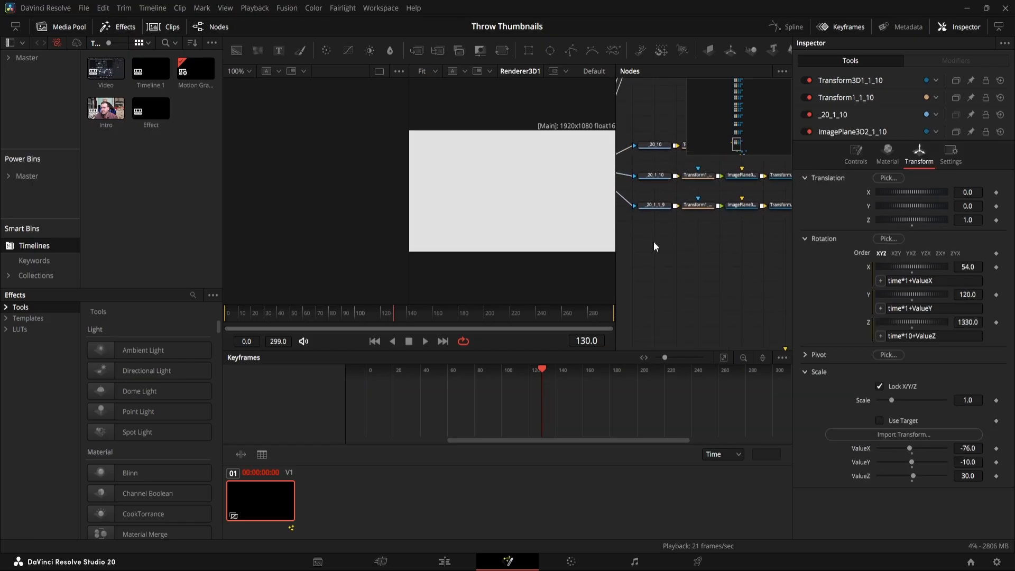
pyautogui.hotkey('ctrl', 'v')
pyautogui.moveTo(664, 243); pyautogui.dragTo(764, 158)
pyautogui.moveTo(738, 269); pyautogui.dragTo(789, 262)
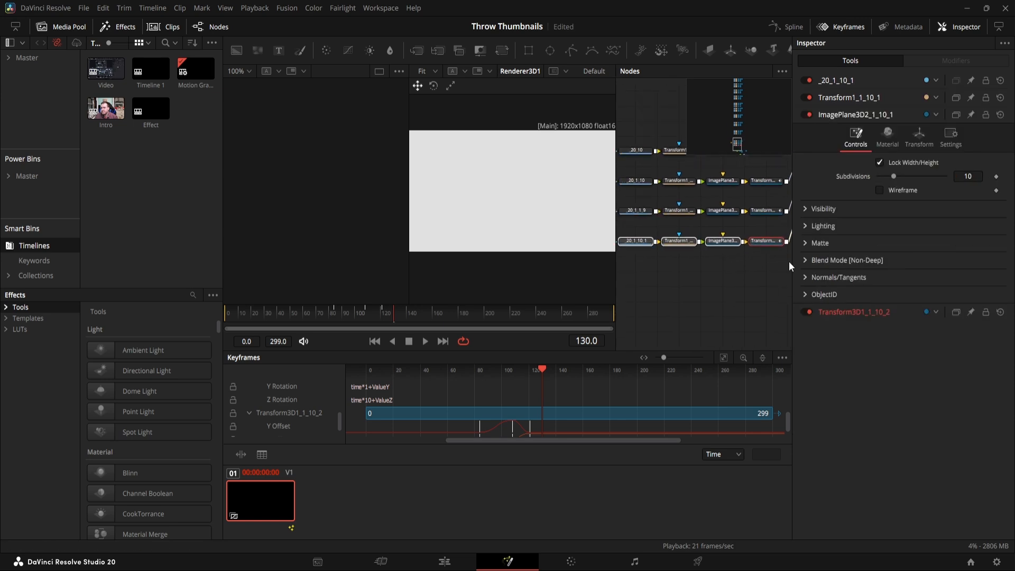
pyautogui.click(722, 282)
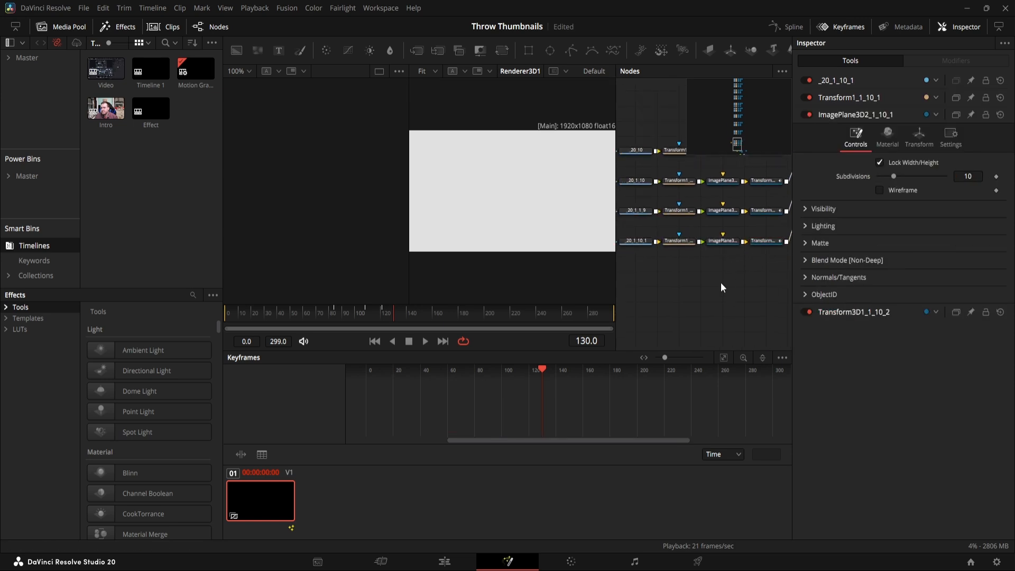
# Replace the media of _20_1_10_1 with clip 31 from the Broll bin and show Transform1_1_10_1 in the empty viewer
pyautogui.click(645, 244)
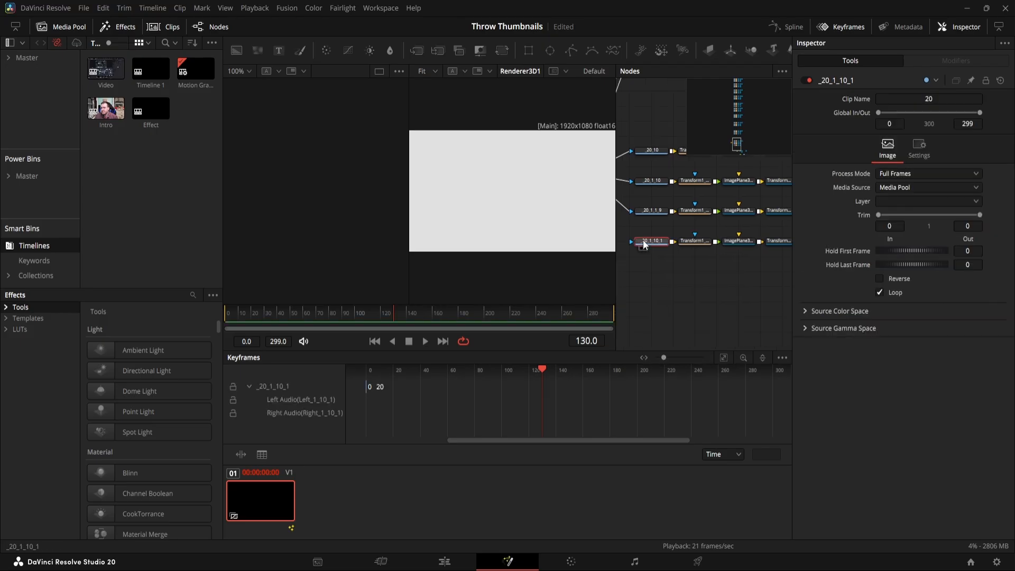
pyautogui.click(15, 58)
pyautogui.doubleClick(176, 112)
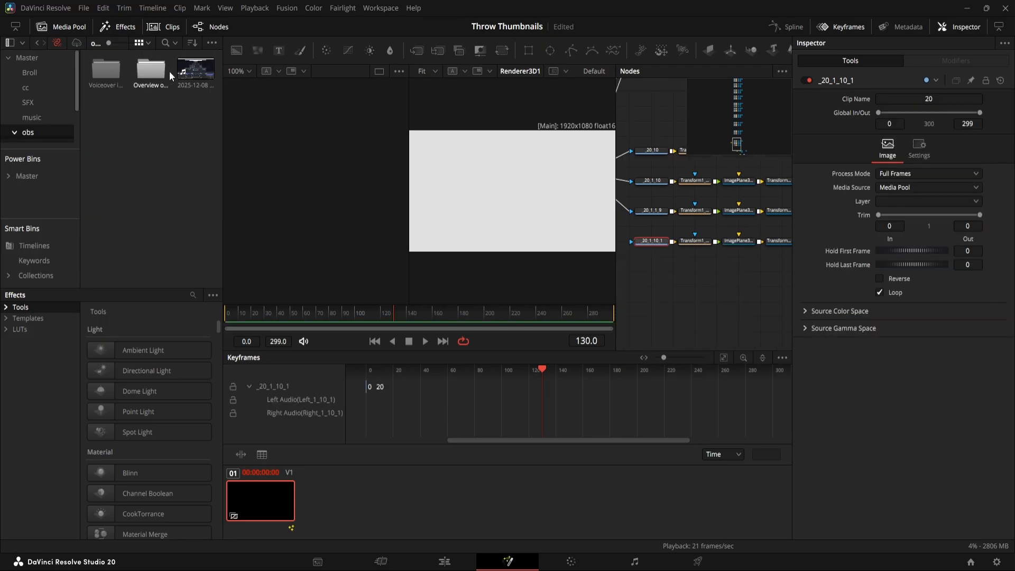
pyautogui.click(35, 69)
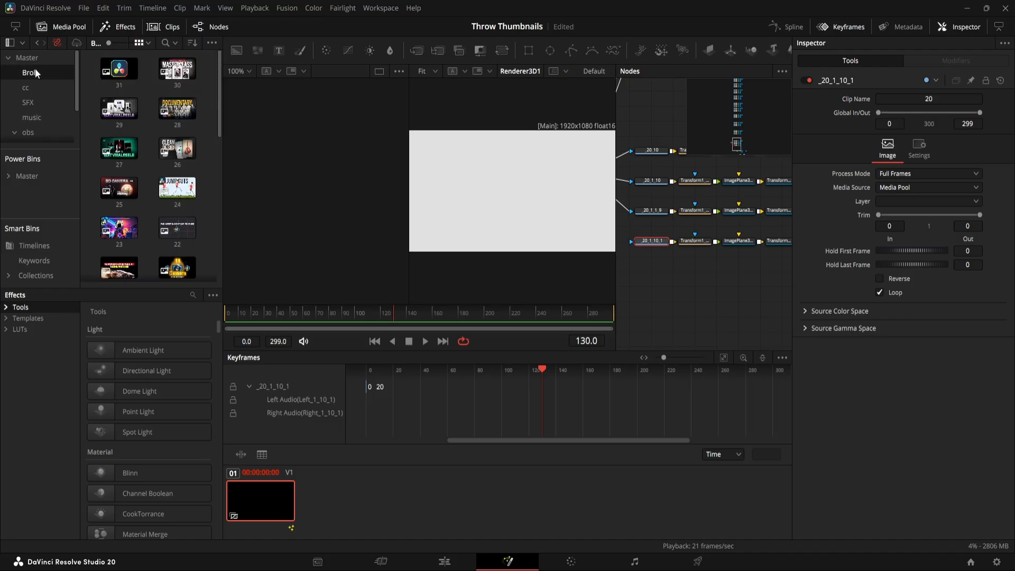
pyautogui.moveTo(119, 68); pyautogui.dragTo(655, 240)
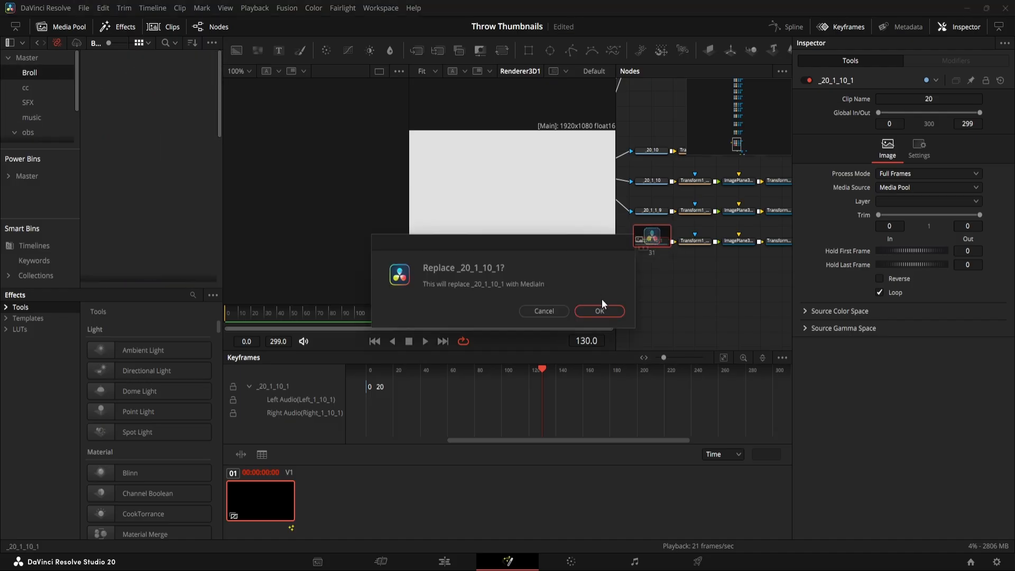
pyautogui.click(601, 311)
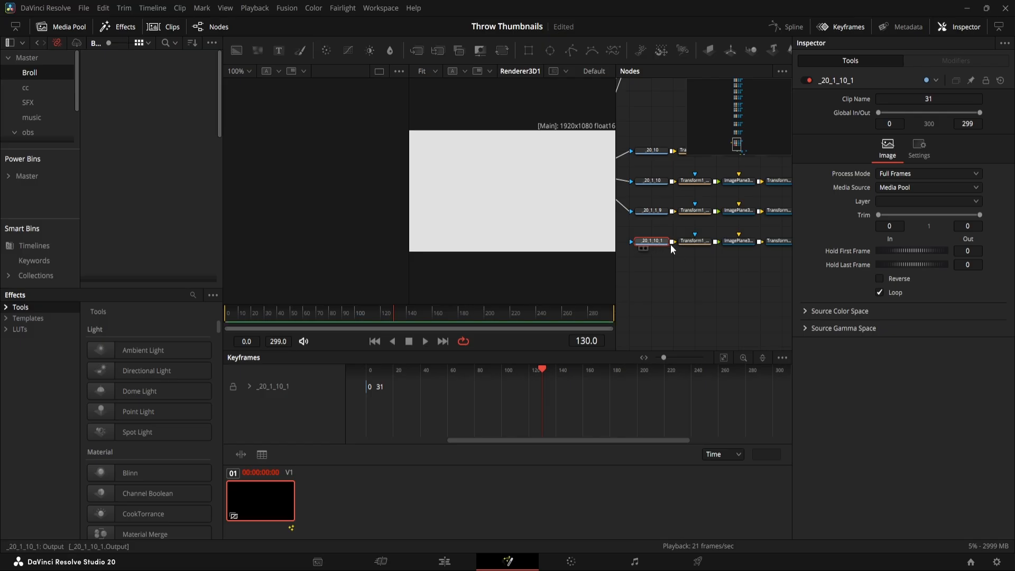
pyautogui.moveTo(765, 257)
pyautogui.mouseDown()
pyautogui.moveTo(695, 272)
pyautogui.moveTo(779, 267)
pyautogui.mouseUp()
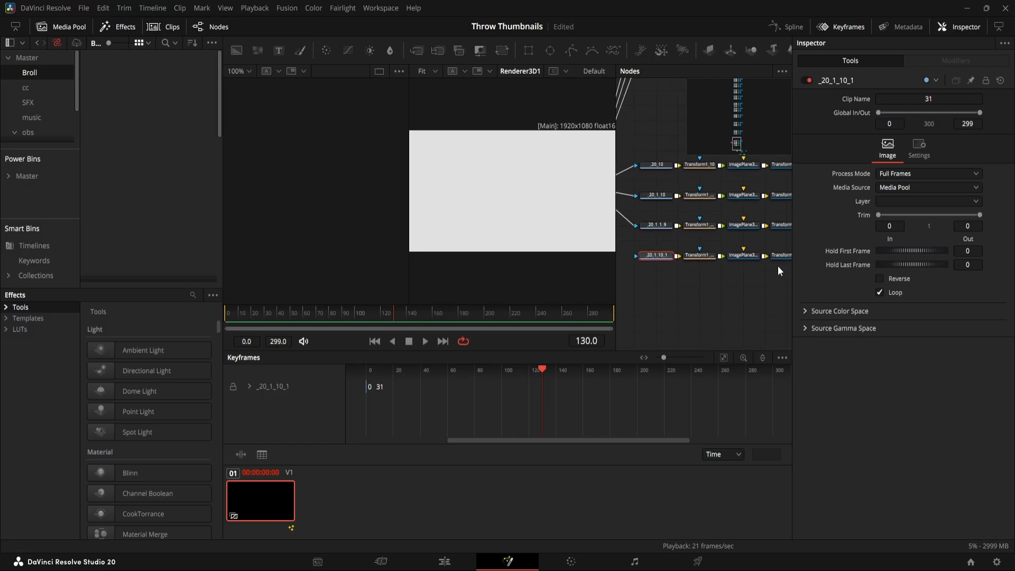
pyautogui.moveTo(694, 256); pyautogui.dragTo(296, 192)
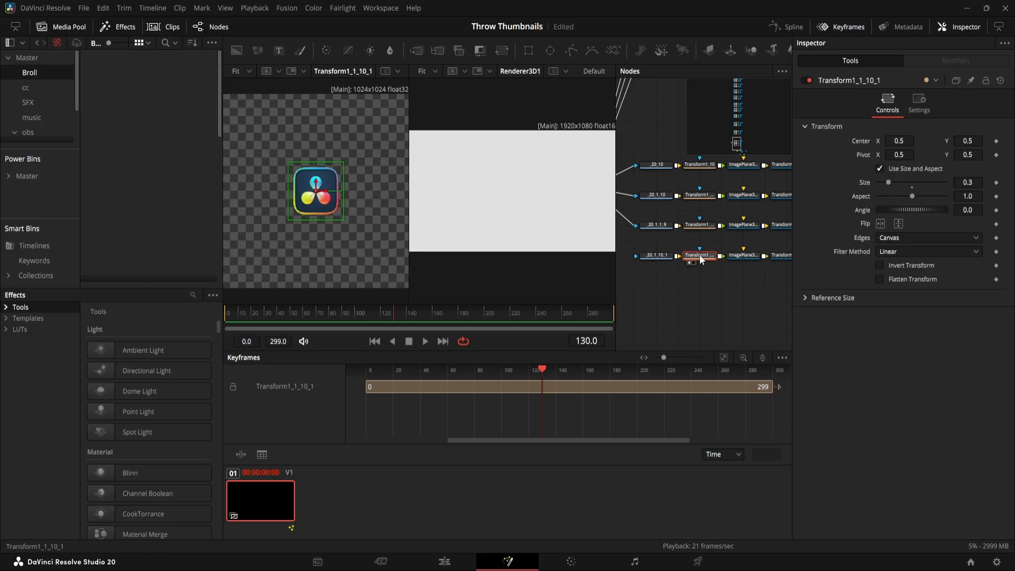
# Enlarge the logo image by setting the size of Transform1_1_10_1 to 1.0
pyautogui.scroll(-3, 327, 183)
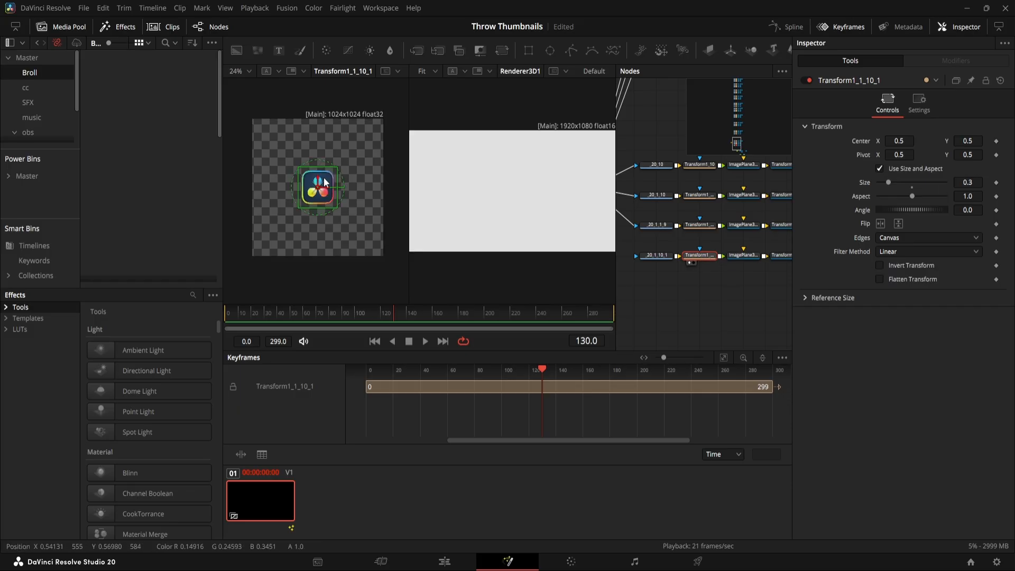
pyautogui.scroll(1, 329, 182)
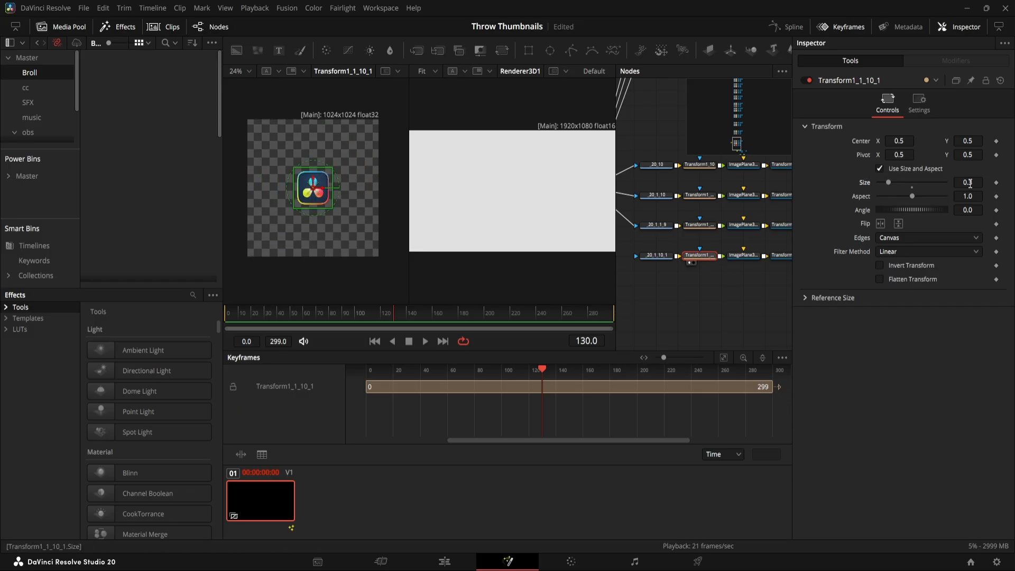
pyautogui.moveTo(971, 184); pyautogui.dragTo(1011, 184)
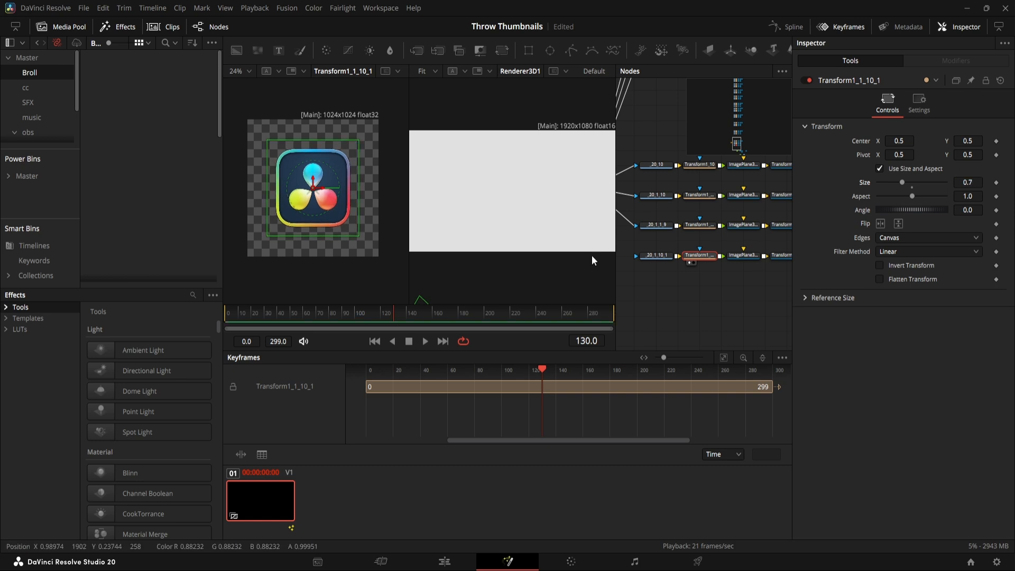
pyautogui.click(741, 297)
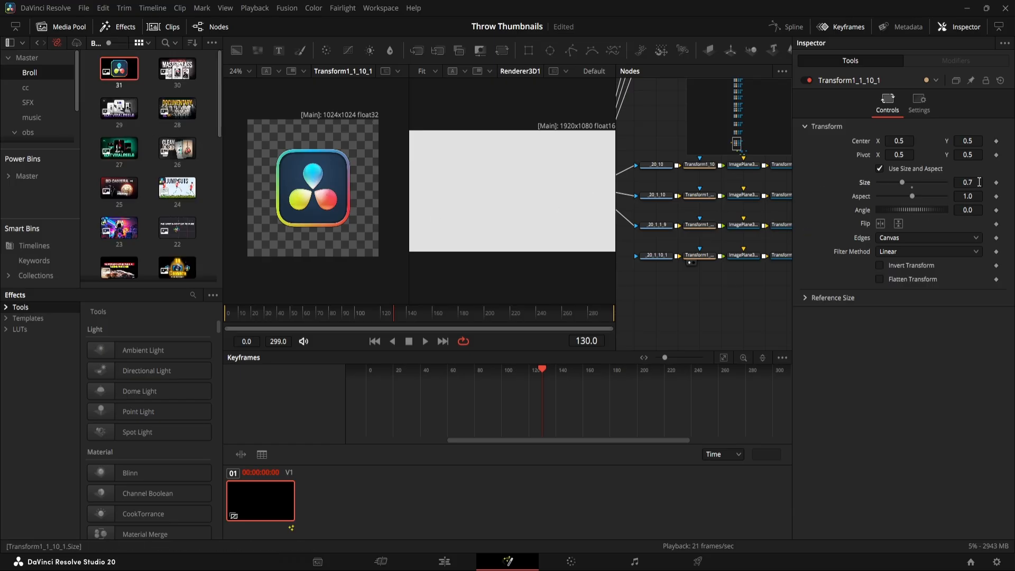
pyautogui.moveTo(979, 182); pyautogui.dragTo(1002, 182)
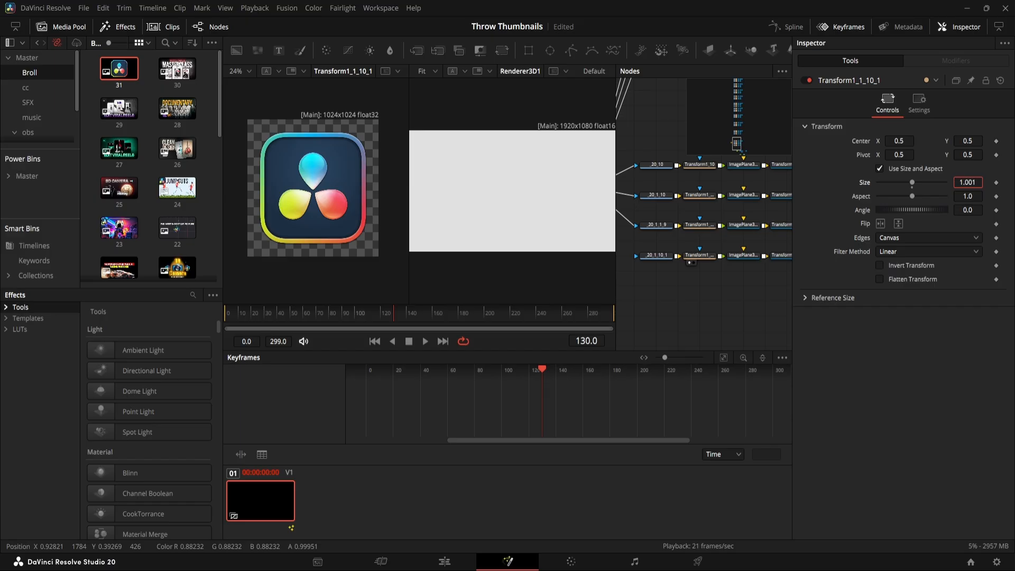
pyautogui.click(690, 295)
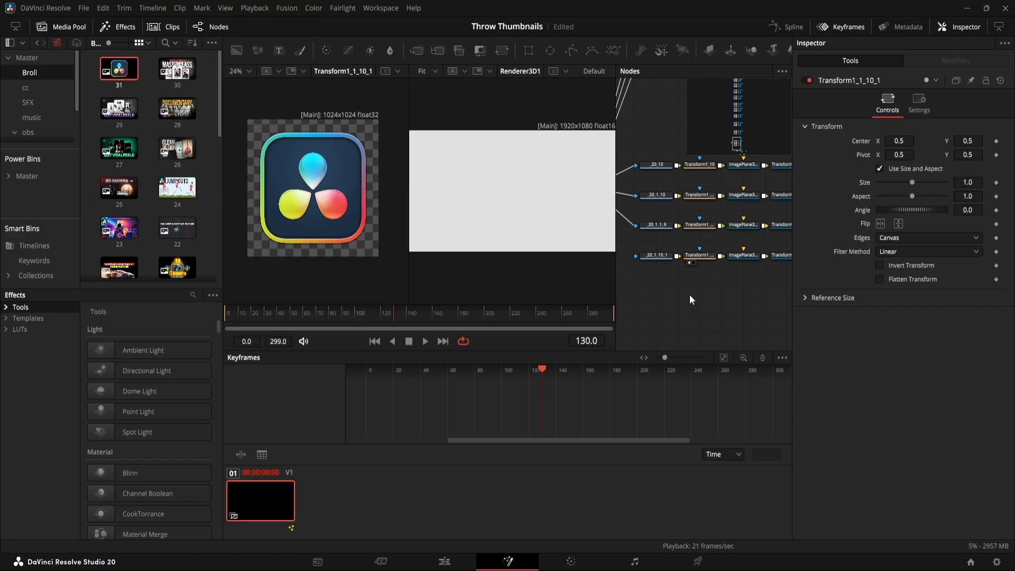
# Play the composition from frame 0 to review the enlarged logo among the thrown thumbnails
pyautogui.moveTo(316, 316); pyautogui.dragTo(184, 320)
pyautogui.press('space')
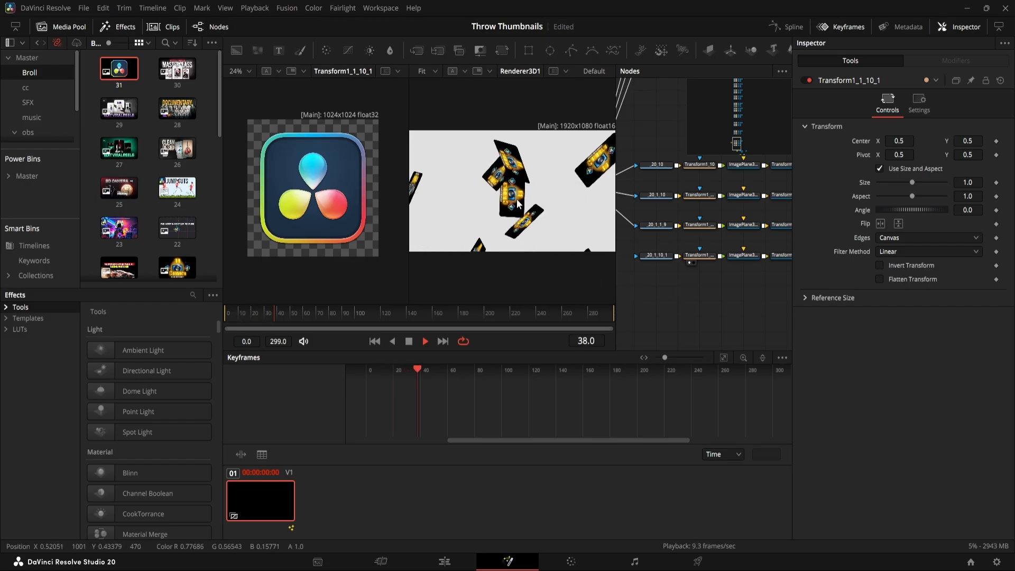
pyautogui.press('space')
pyautogui.moveTo(741, 288); pyautogui.dragTo(724, 231)
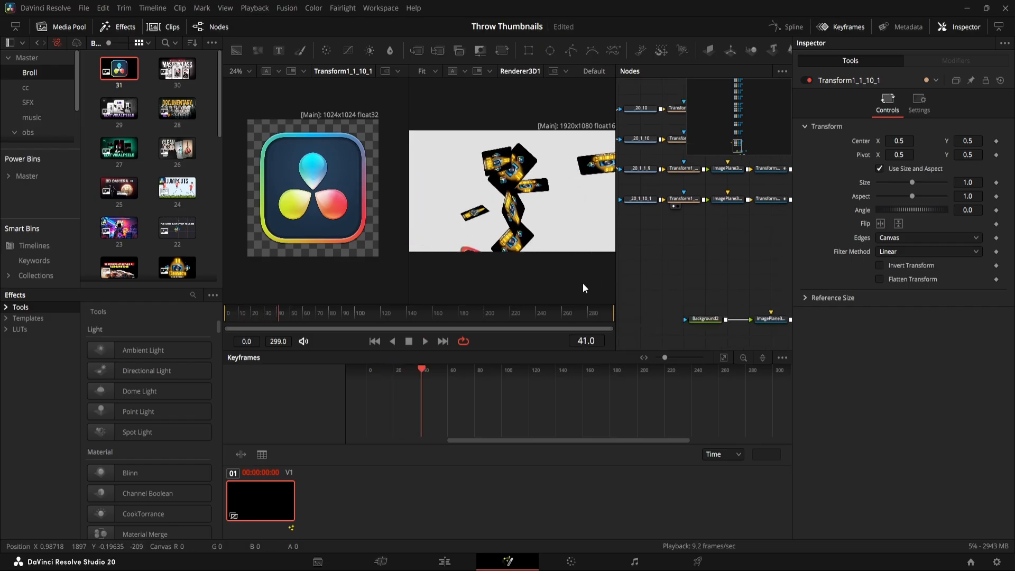
pyautogui.moveTo(383, 316); pyautogui.dragTo(199, 327)
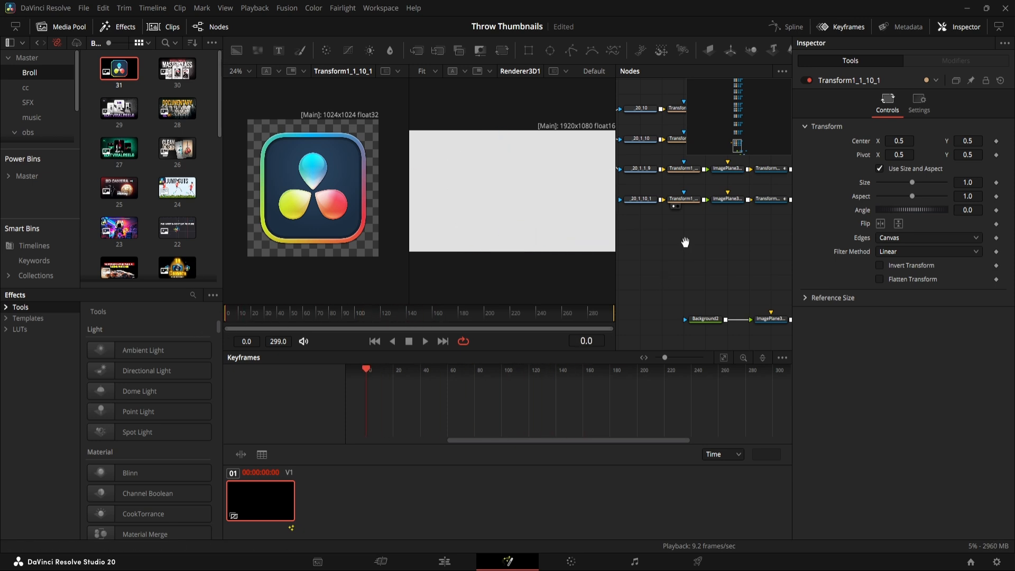
pyautogui.moveTo(686, 243); pyautogui.dragTo(693, 243)
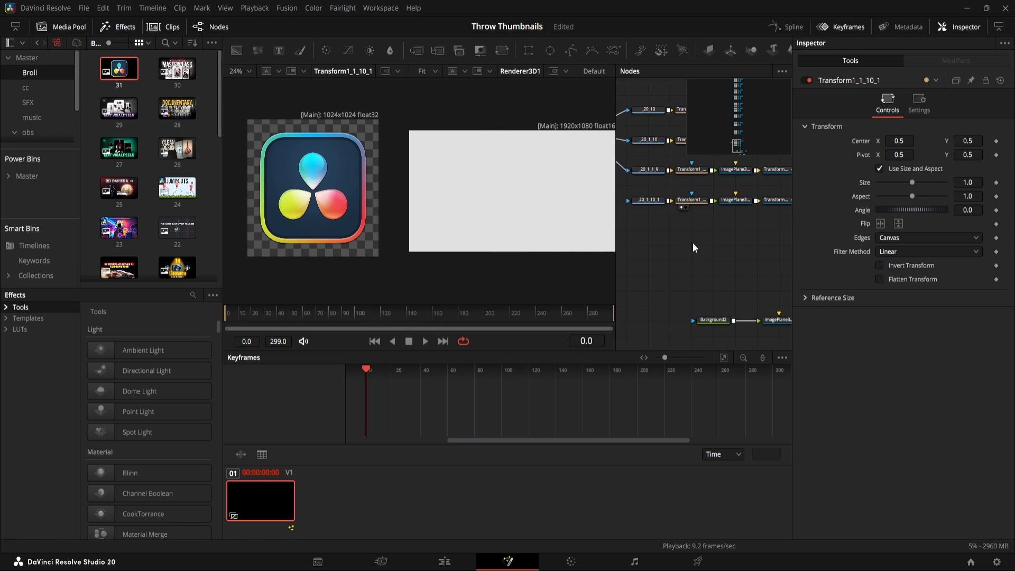
pyautogui.click(692, 201)
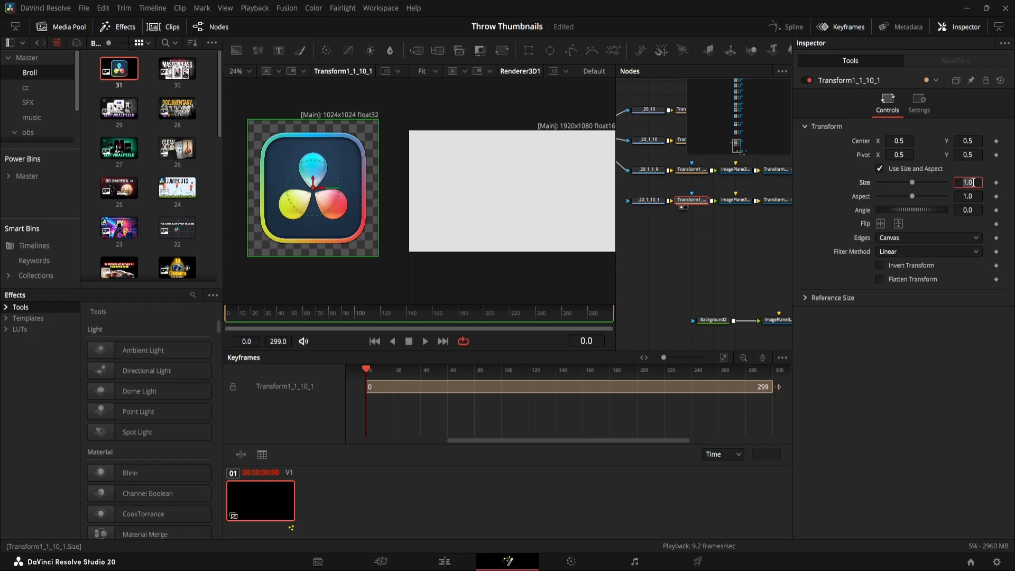
pyautogui.moveTo(746, 240); pyautogui.dragTo(696, 259)
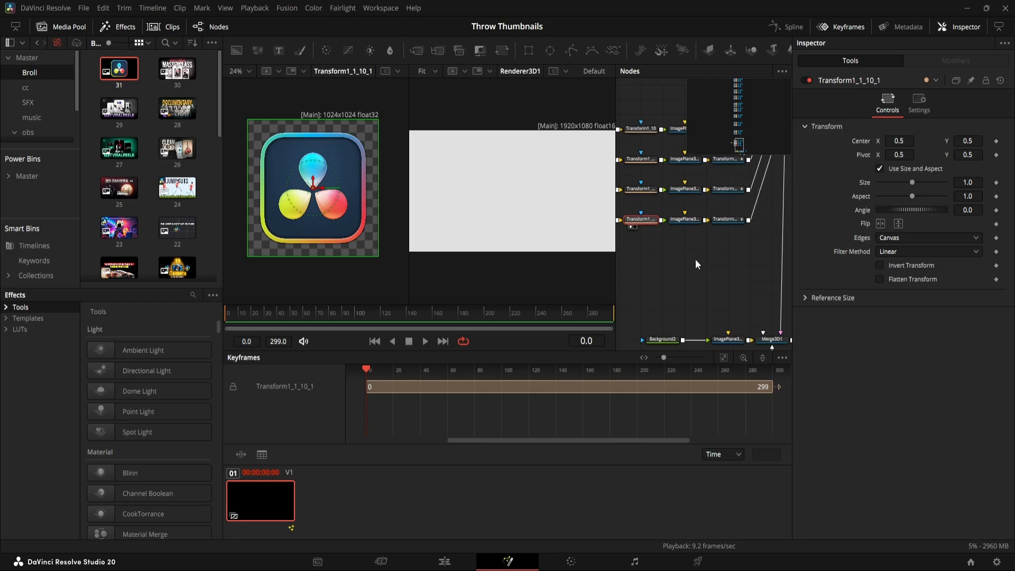
# Check the neighbouring branch's timing and shift all Y and Z offset keyframes of Transform3D1_1_10_2 to start at frame 90
pyautogui.click(735, 220)
pyautogui.moveTo(314, 320); pyautogui.dragTo(383, 334)
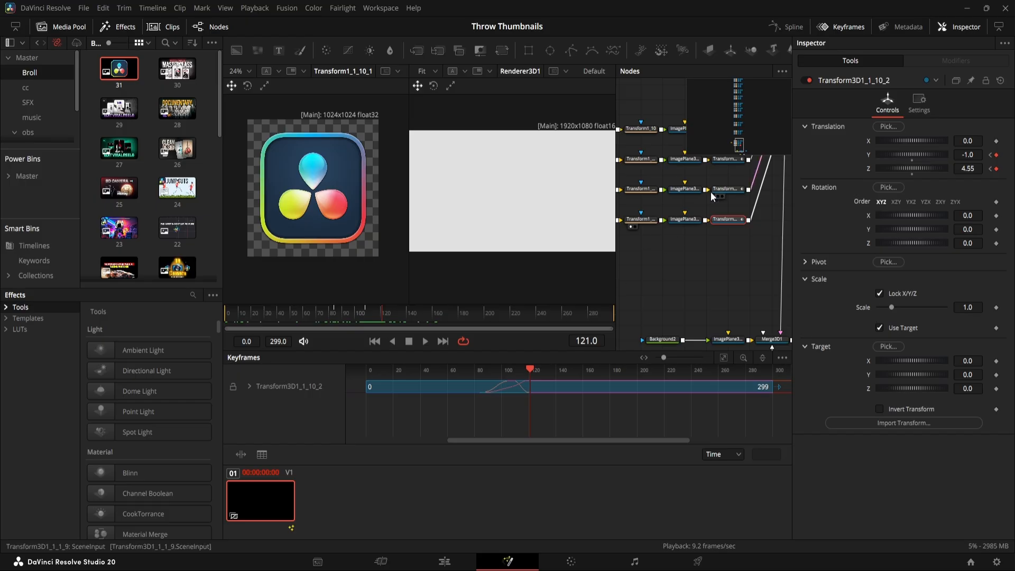
pyautogui.click(726, 189)
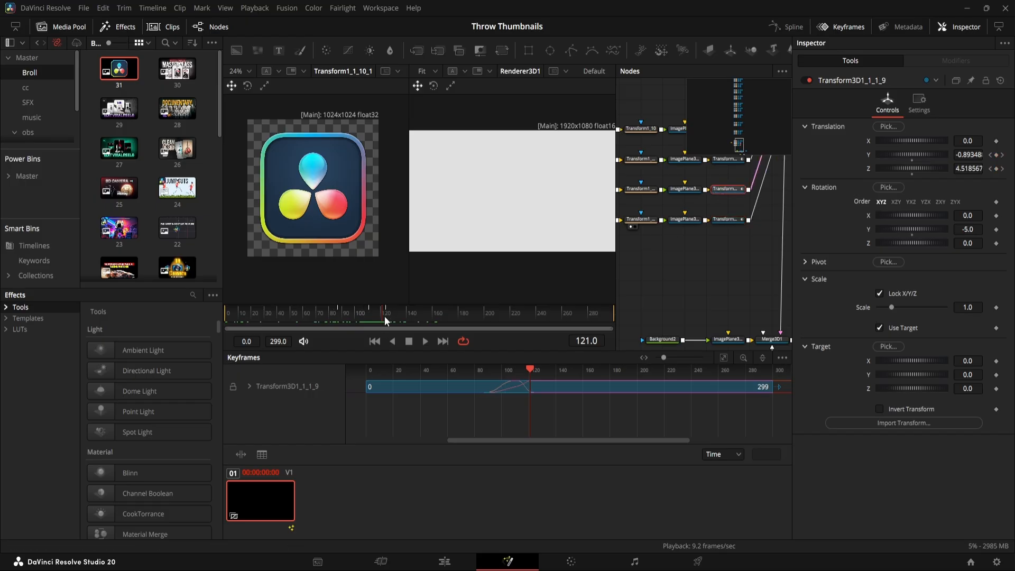
pyautogui.moveTo(388, 316); pyautogui.dragTo(338, 318)
pyautogui.click(706, 301)
pyautogui.press('Right')
pyautogui.press('Right')
pyautogui.press('Right')
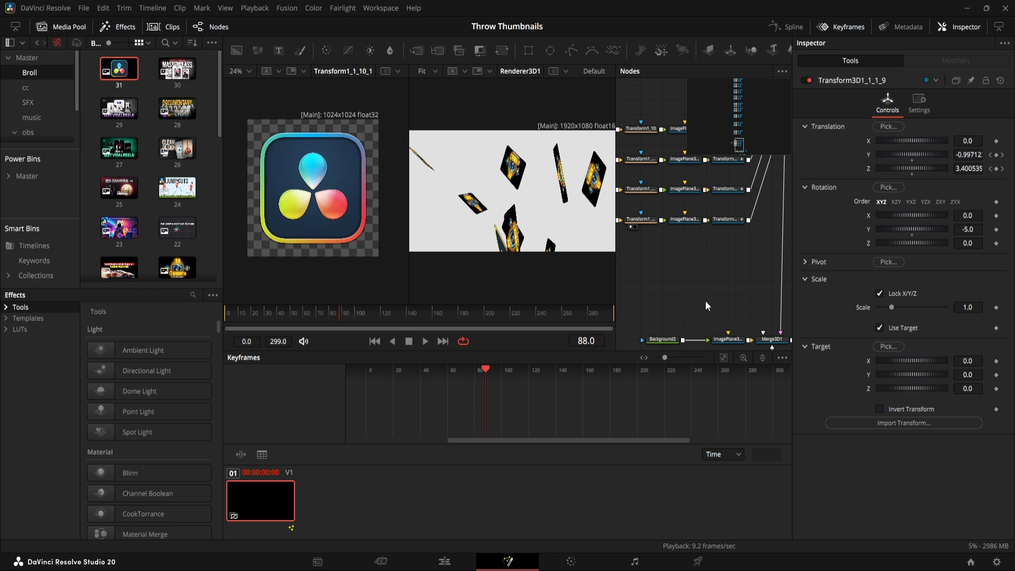
pyautogui.click(731, 221)
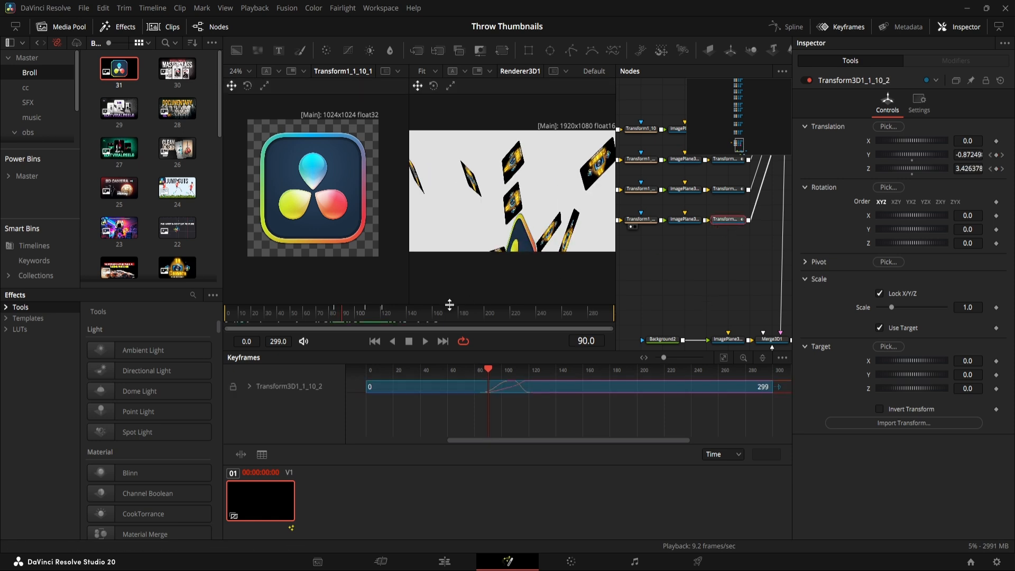
pyautogui.click(249, 386)
pyautogui.moveTo(545, 398); pyautogui.dragTo(487, 403)
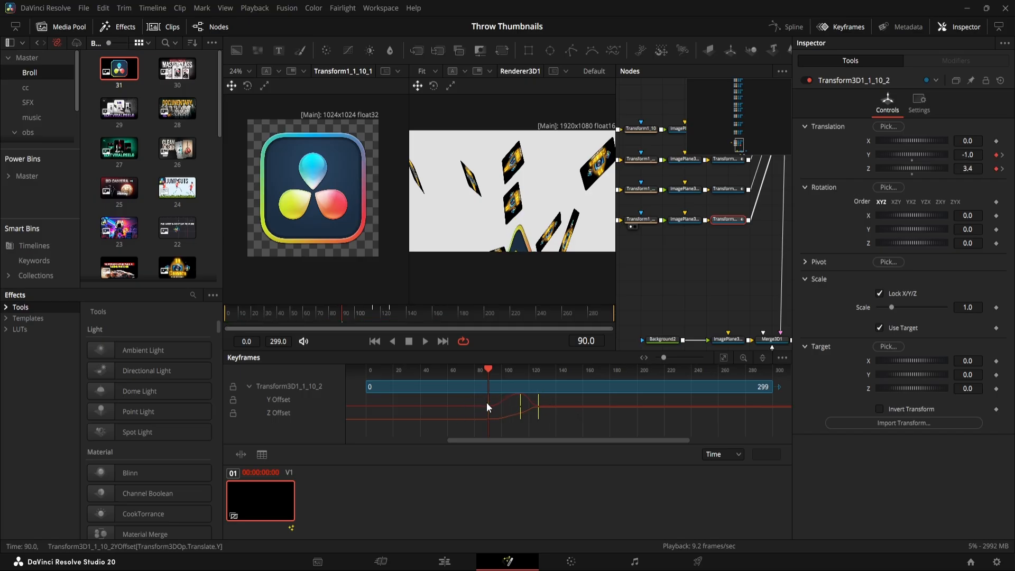
# Play the composition from frame 0 to review the logo's delayed throw
pyautogui.press('Home')
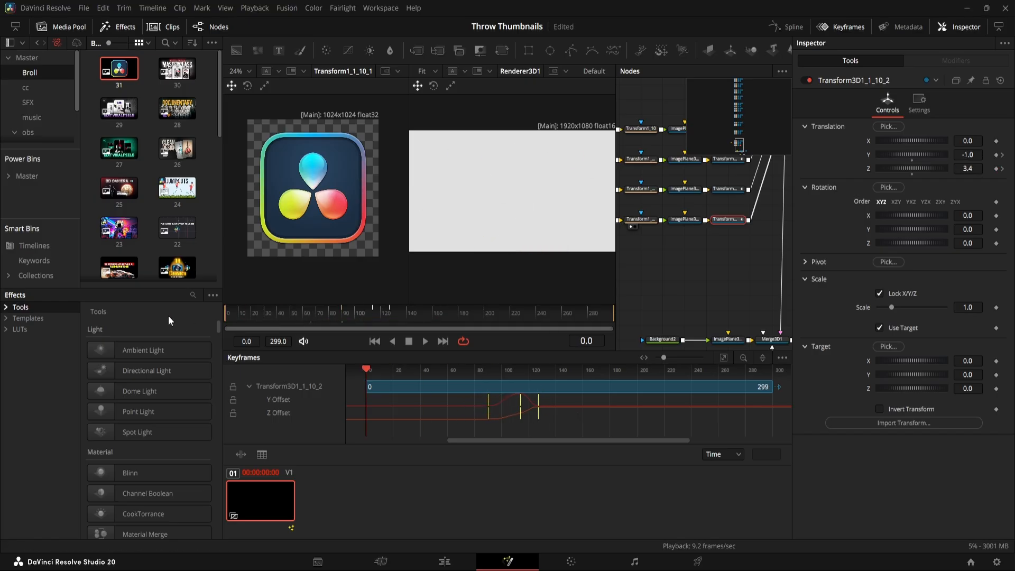
pyautogui.click(739, 282)
pyautogui.press('space')
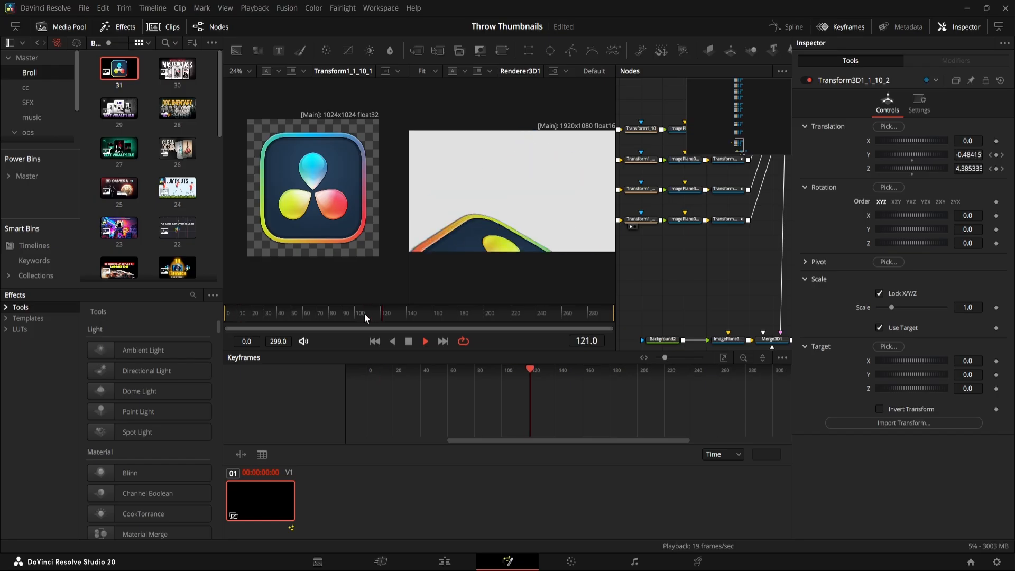
pyautogui.moveTo(364, 313); pyautogui.dragTo(303, 323)
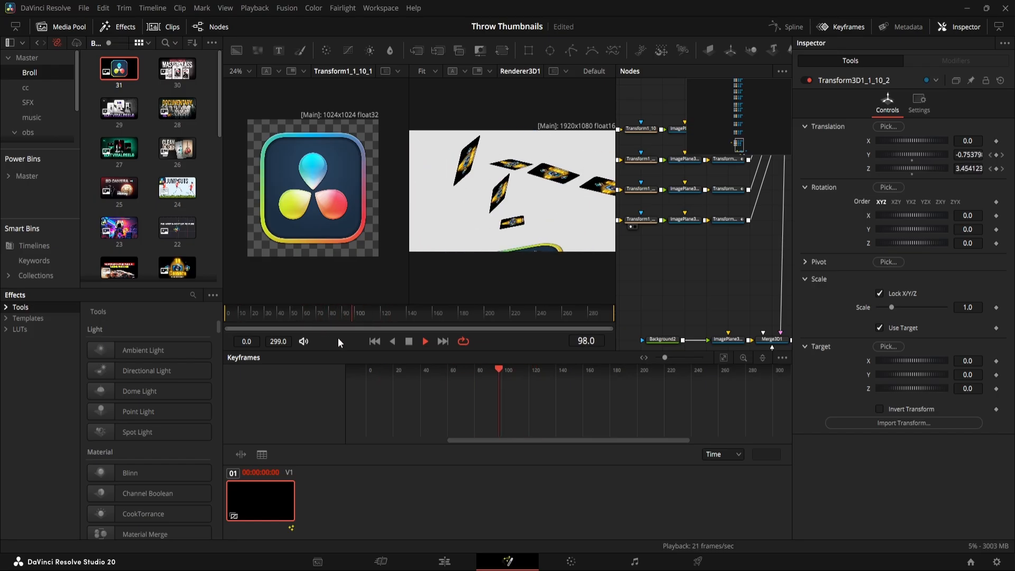
pyautogui.press('space')
# At frame 109, turn the logo towards the camera by setting ImagePlane3D2_1_10_1's ValueX to -123, ValueY to 78 and ValueZ to -11
pyautogui.moveTo(370, 319); pyautogui.dragTo(367, 318)
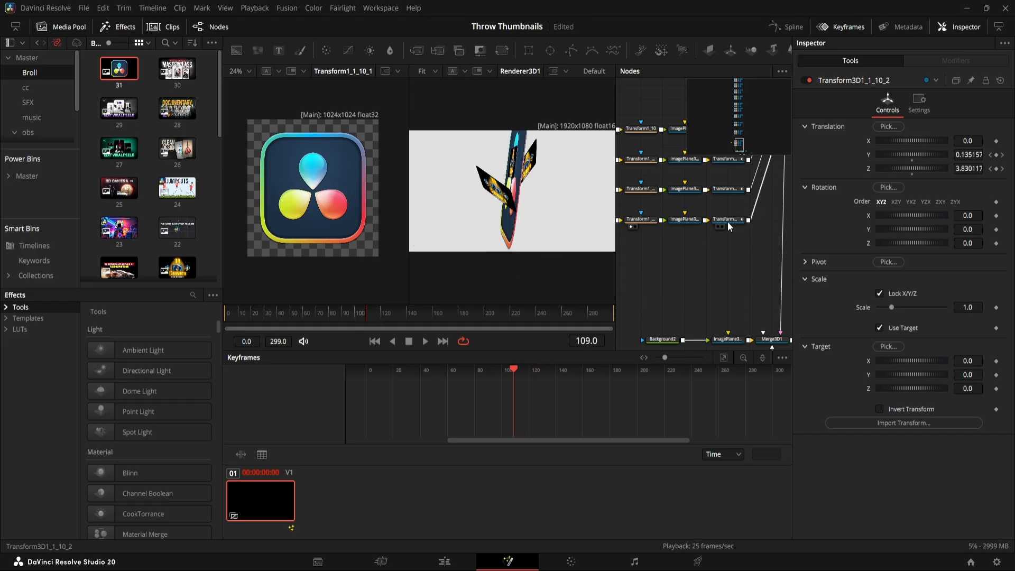
pyautogui.click(685, 219)
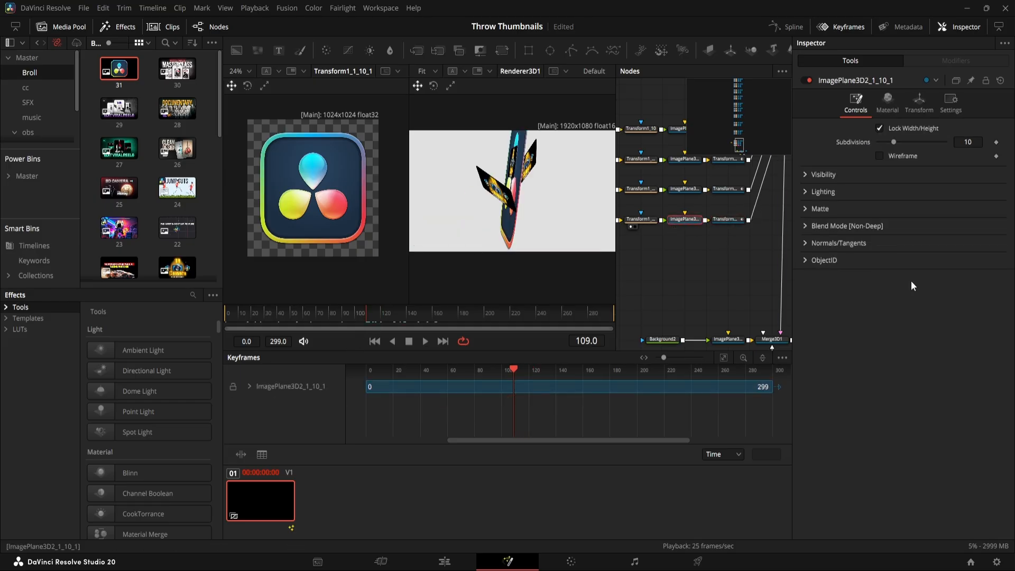
pyautogui.click(889, 105)
pyautogui.click(923, 105)
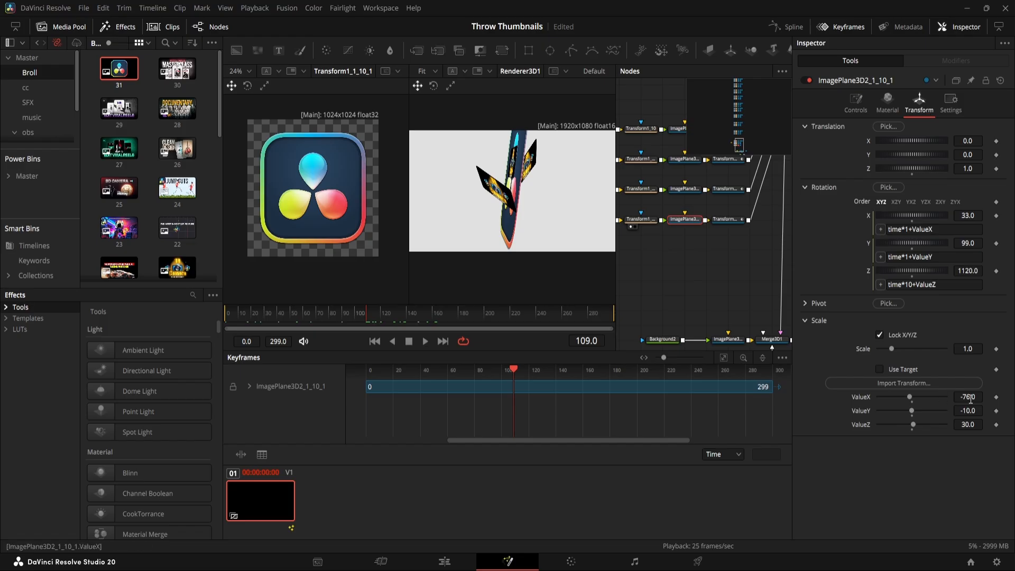
pyautogui.moveTo(971, 399); pyautogui.dragTo(948, 399)
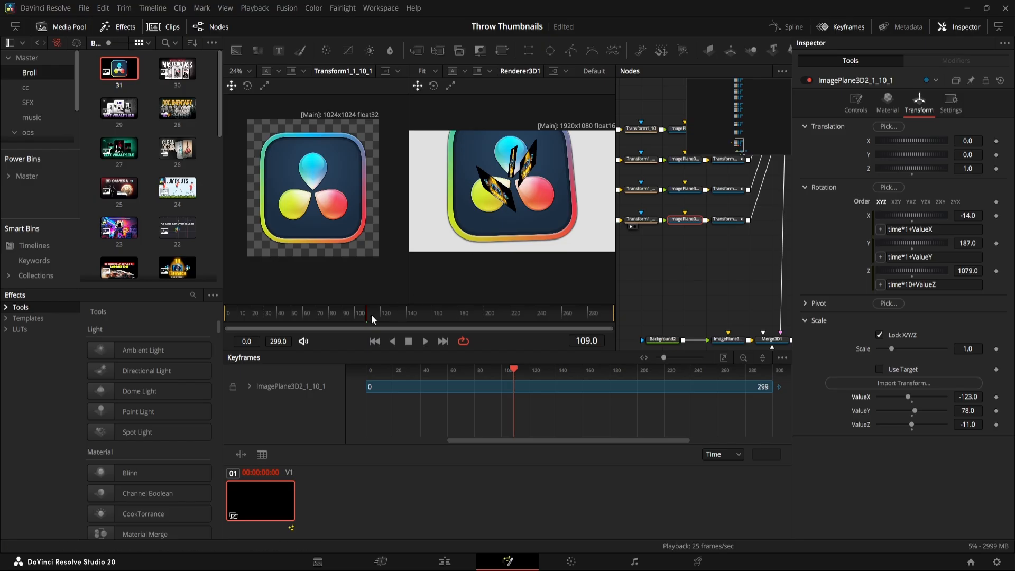
pyautogui.moveTo(371, 315); pyautogui.dragTo(369, 350)
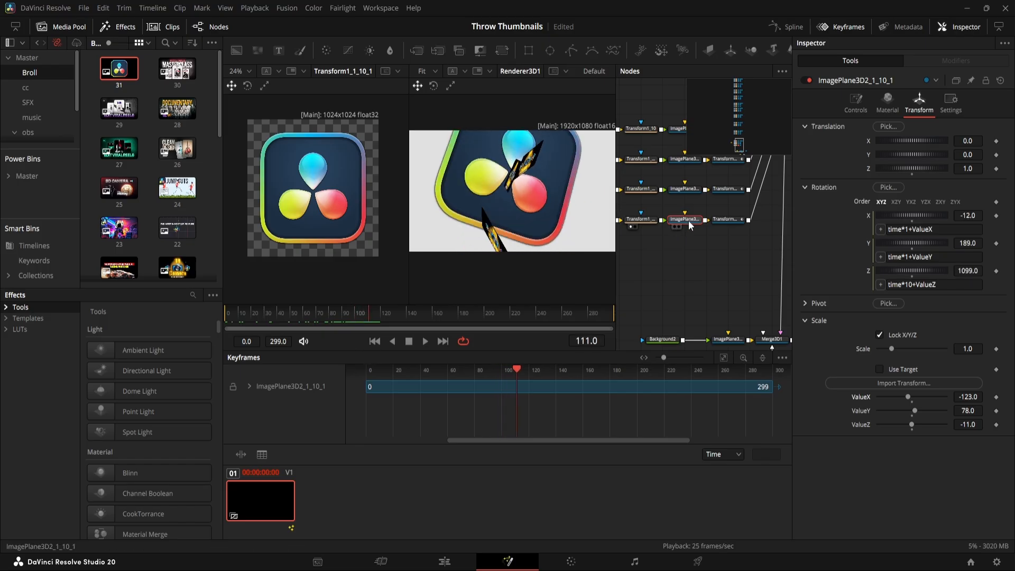
pyautogui.moveTo(702, 264)
pyautogui.mouseDown()
pyautogui.moveTo(745, 265)
pyautogui.moveTo(698, 274)
pyautogui.mouseUp()
# Time-stretch the Y and Z offset keyframes of Transform3D1_1_10_2 from frame 90 so the last ones fall on frame 150
pyautogui.click(727, 228)
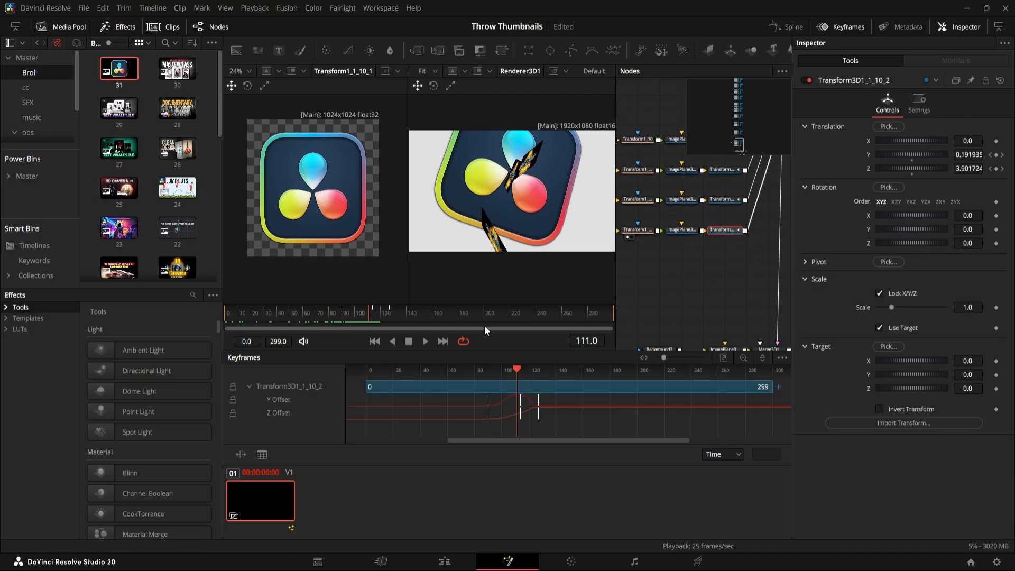
pyautogui.moveTo(345, 313); pyautogui.dragTo(374, 324)
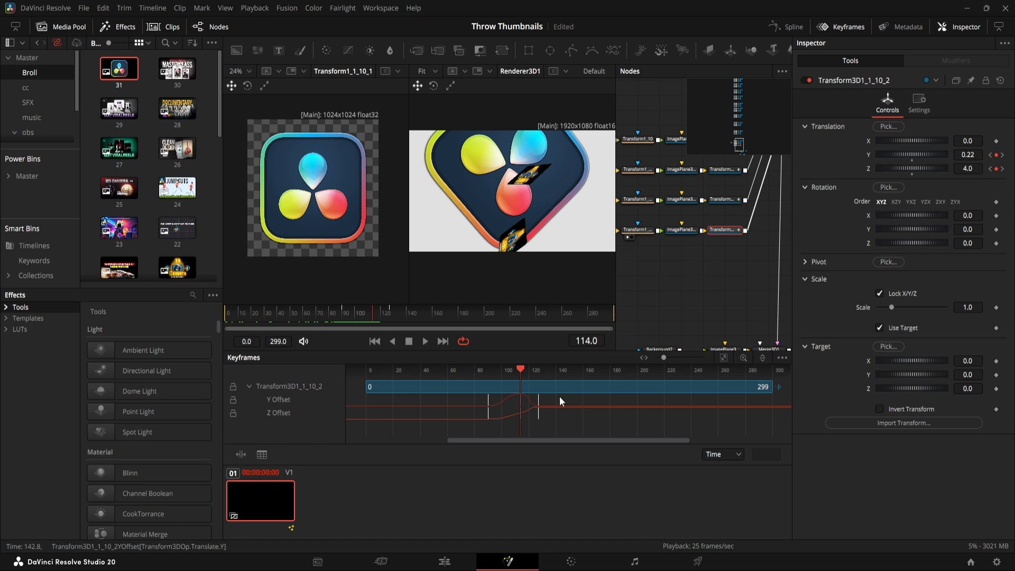
pyautogui.moveTo(559, 400); pyautogui.dragTo(468, 414)
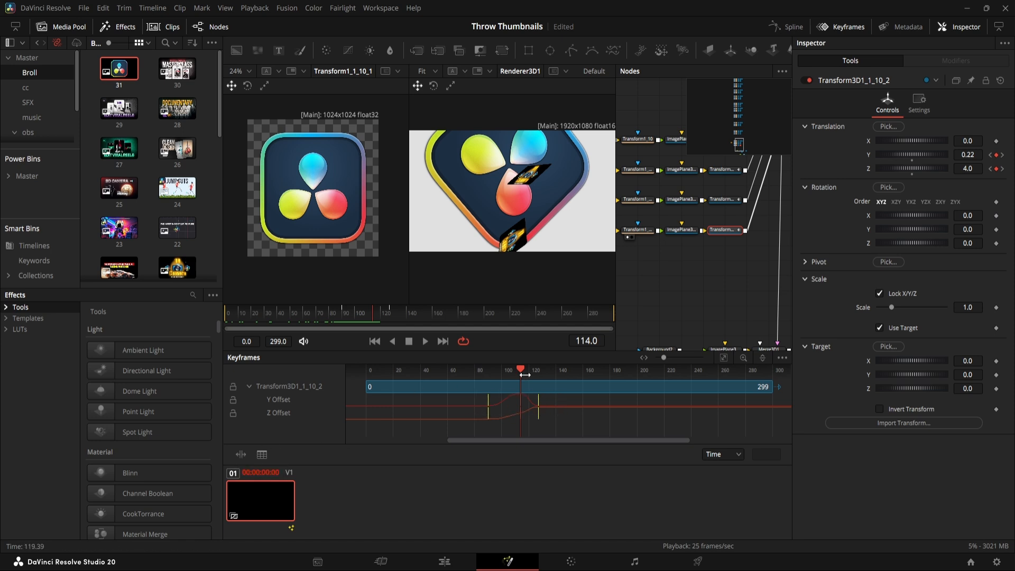
pyautogui.moveTo(378, 316); pyautogui.dragTo(420, 330)
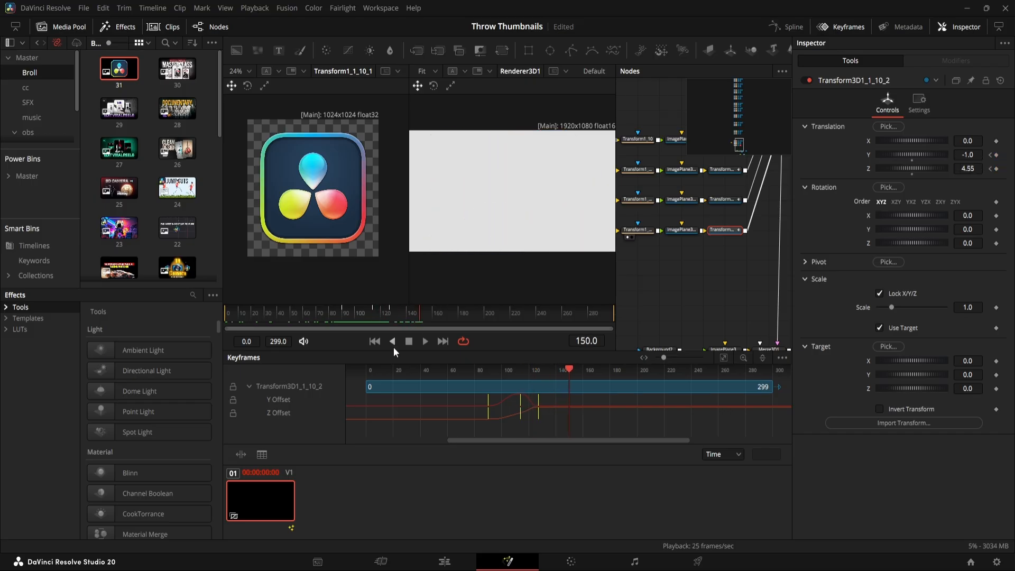
pyautogui.click(239, 453)
pyautogui.moveTo(538, 407); pyautogui.dragTo(570, 407)
pyautogui.click(410, 312)
pyautogui.moveTo(411, 312); pyautogui.dragTo(382, 350)
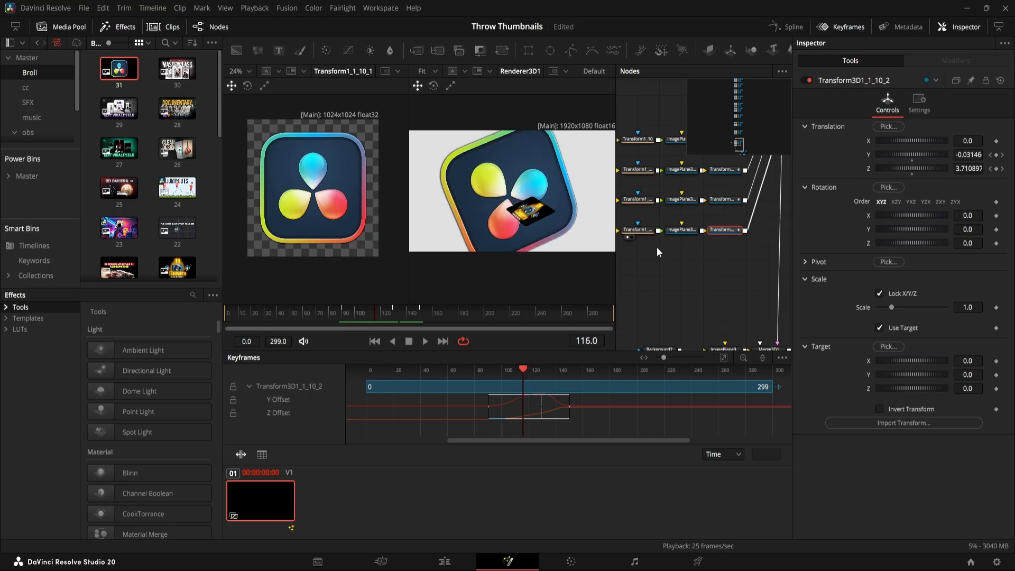
# Shrink the logo image by setting the size of Transform1_1_10_1 to 0.5
pyautogui.click(651, 233)
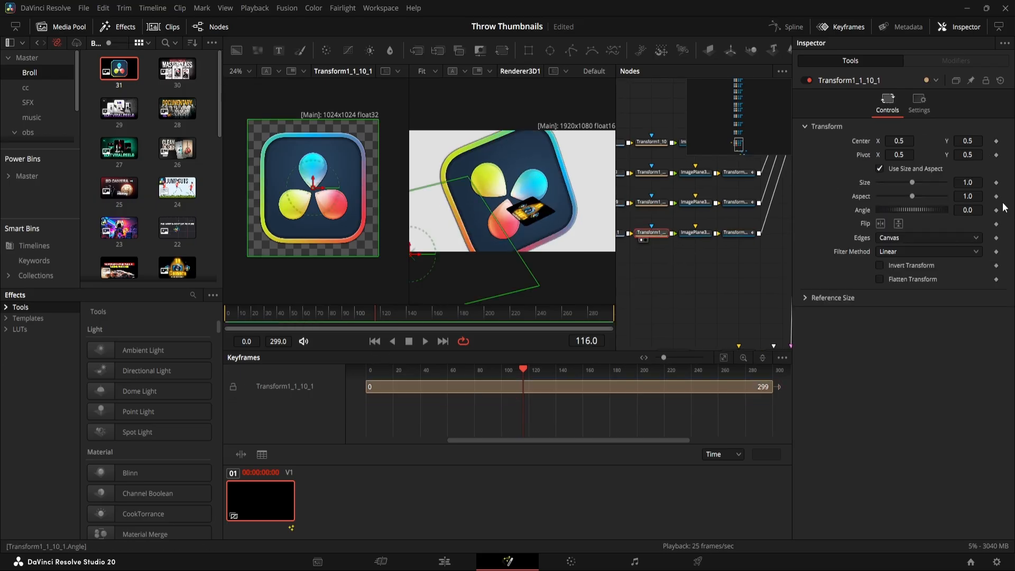
pyautogui.moveTo(970, 182); pyautogui.dragTo(944, 182)
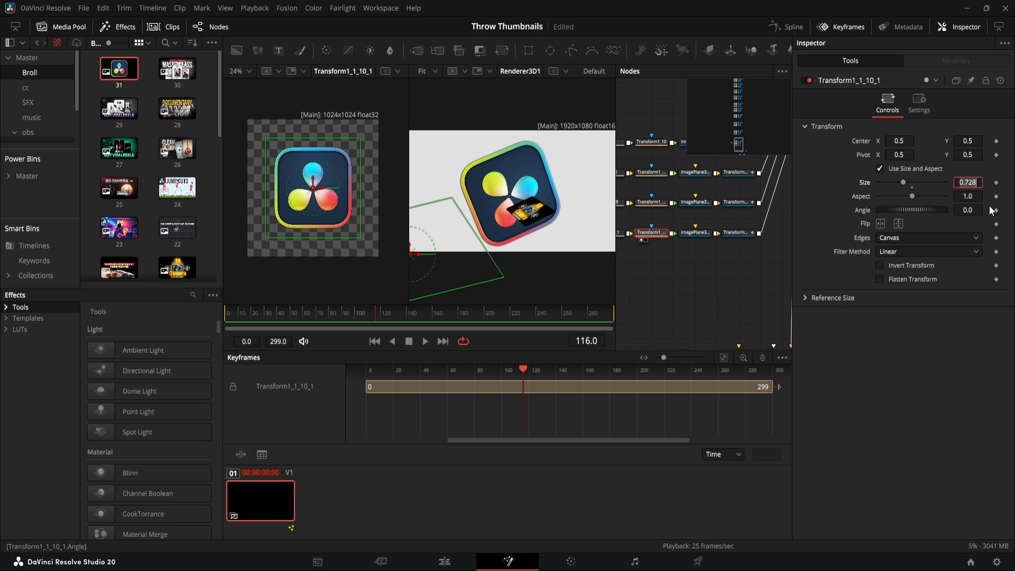
pyautogui.write('.5')
pyautogui.press('Tab')
# Play the composition from frame 0 through about frame 153 to review the smaller, slower logo throw
pyautogui.moveTo(297, 312); pyautogui.dragTo(207, 320)
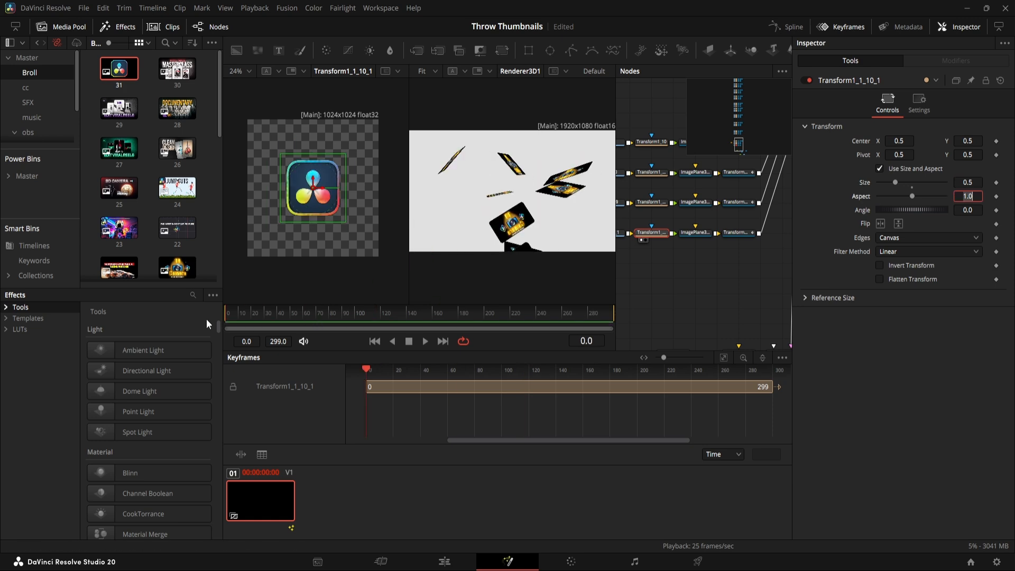
pyautogui.click(694, 277)
pyautogui.press('space')
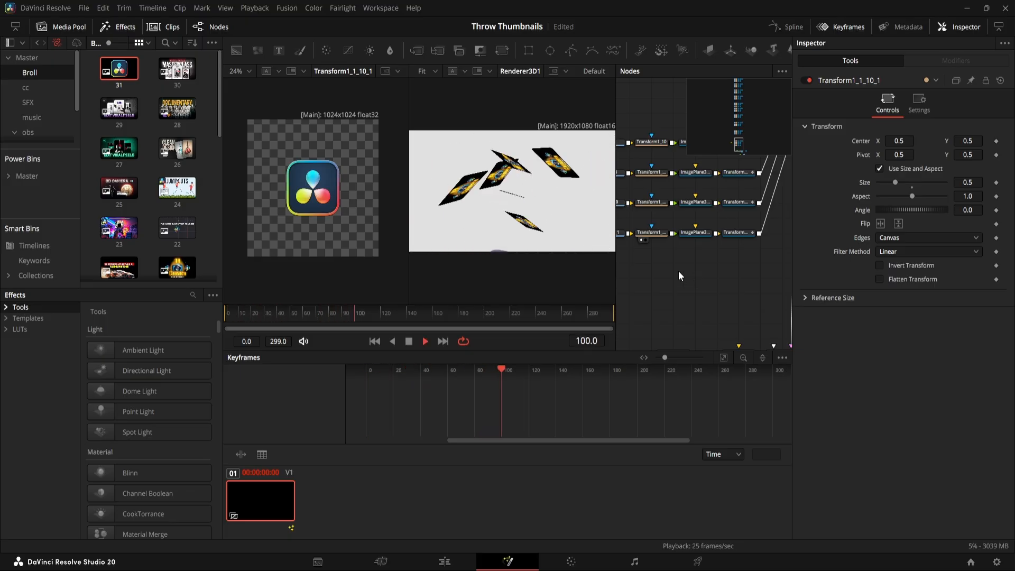
pyautogui.press('space')
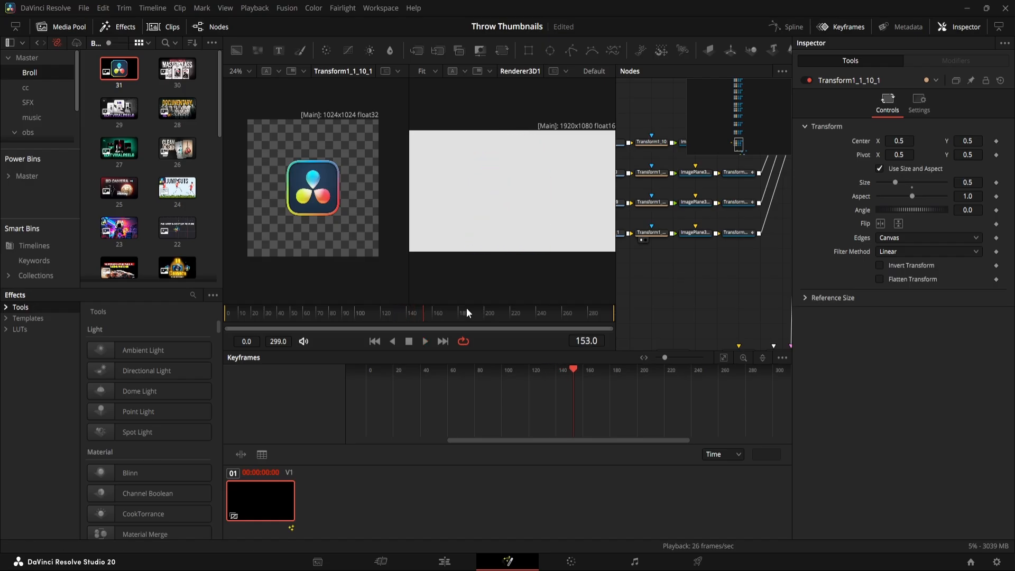
# Play the logo throw from about frame 100 to frame 138 to review its motion
pyautogui.moveTo(467, 313); pyautogui.dragTo(357, 325)
pyautogui.press('space')
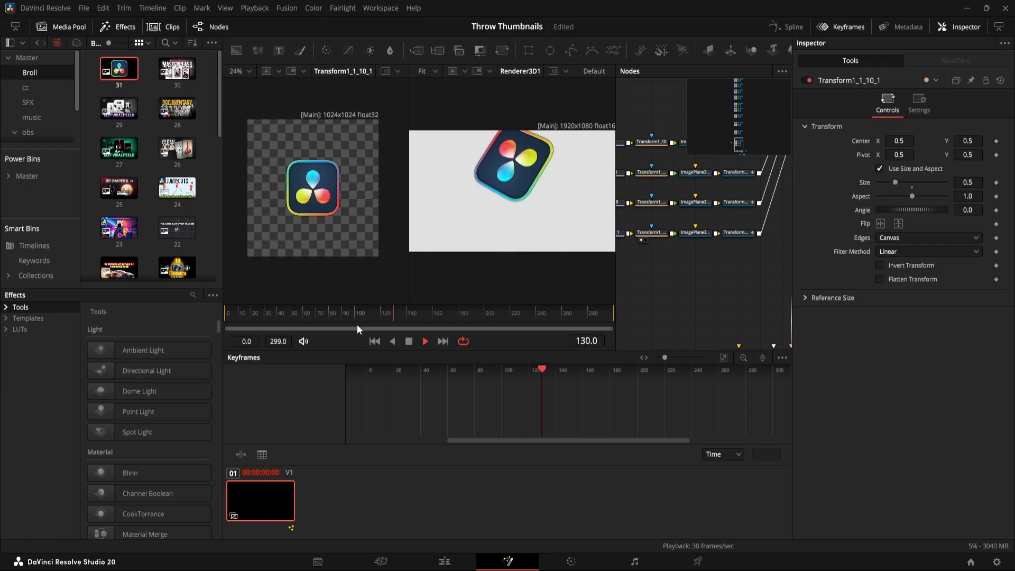
pyautogui.press('space')
# At the last keyframe near frame 150, set the Z translation of Transform3D1_1_10_2 to about 6.6
pyautogui.click(744, 234)
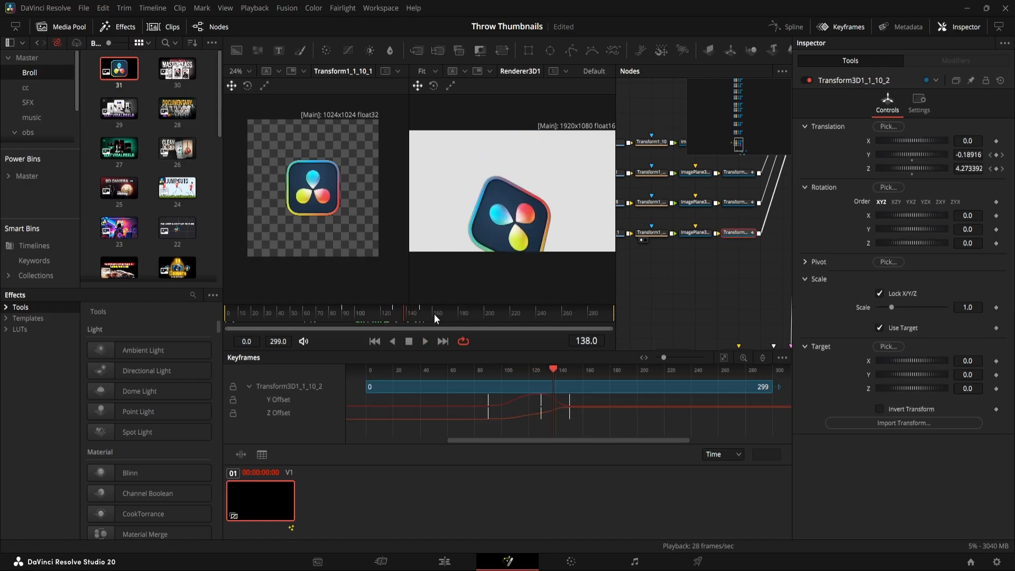
pyautogui.moveTo(405, 320); pyautogui.dragTo(420, 325)
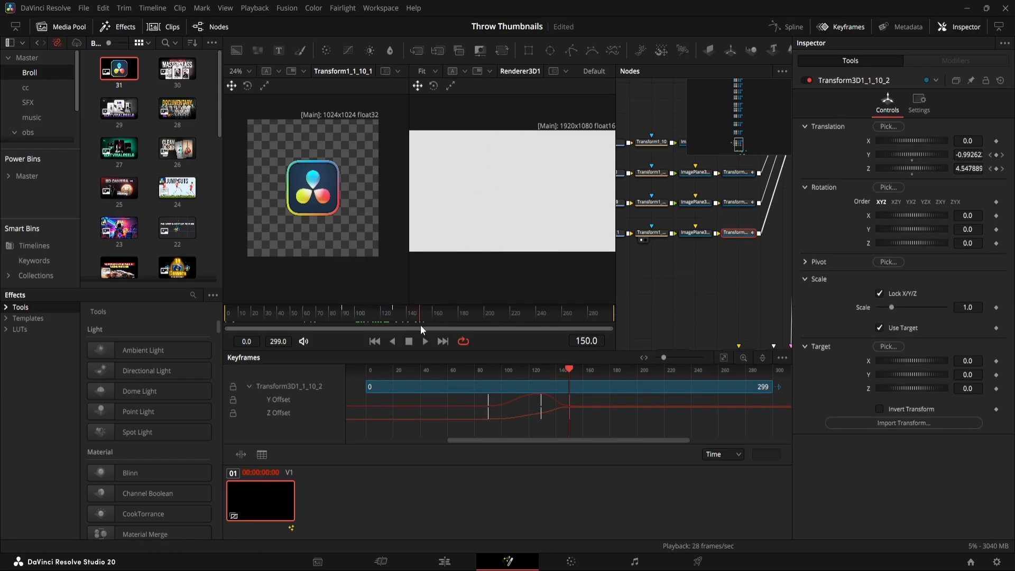
pyautogui.click(1002, 168)
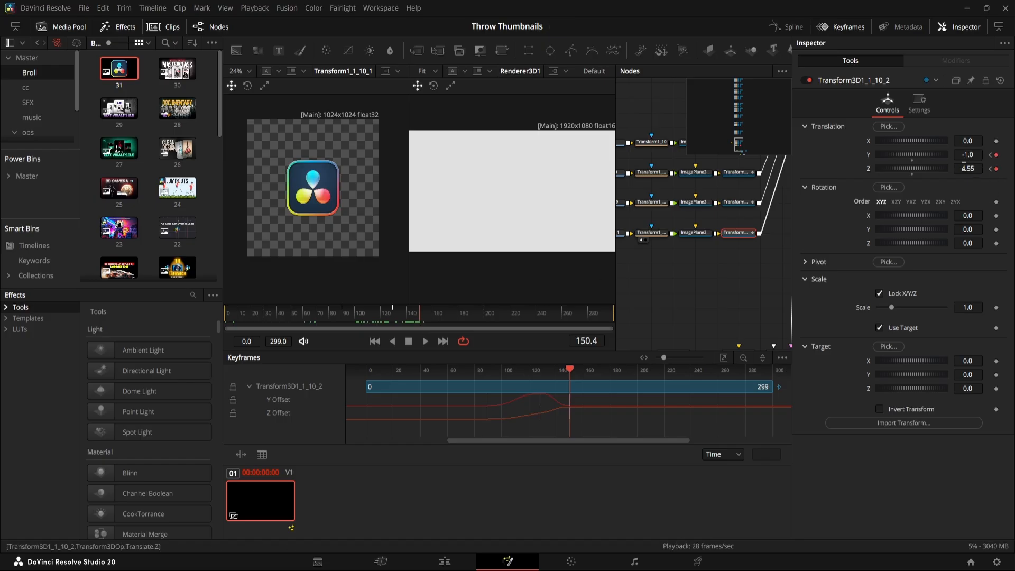
pyautogui.doubleClick(967, 168)
pyautogui.write('5.8')
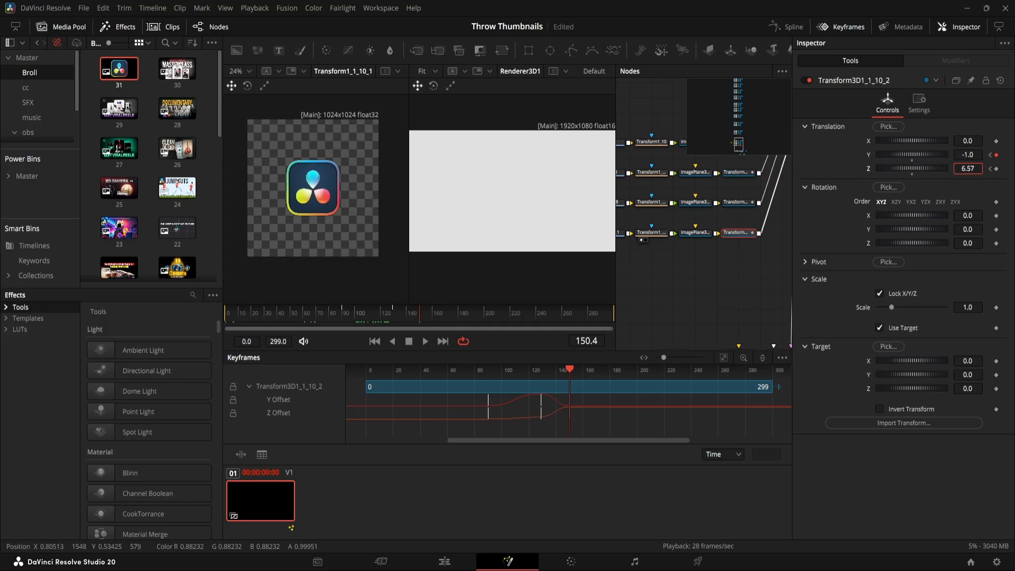
pyautogui.press('Return')
# Raise the Z translation of Transform3D1_1_10_2 at its peak keyframe near frame 129 to about 4.75
pyautogui.press('space')
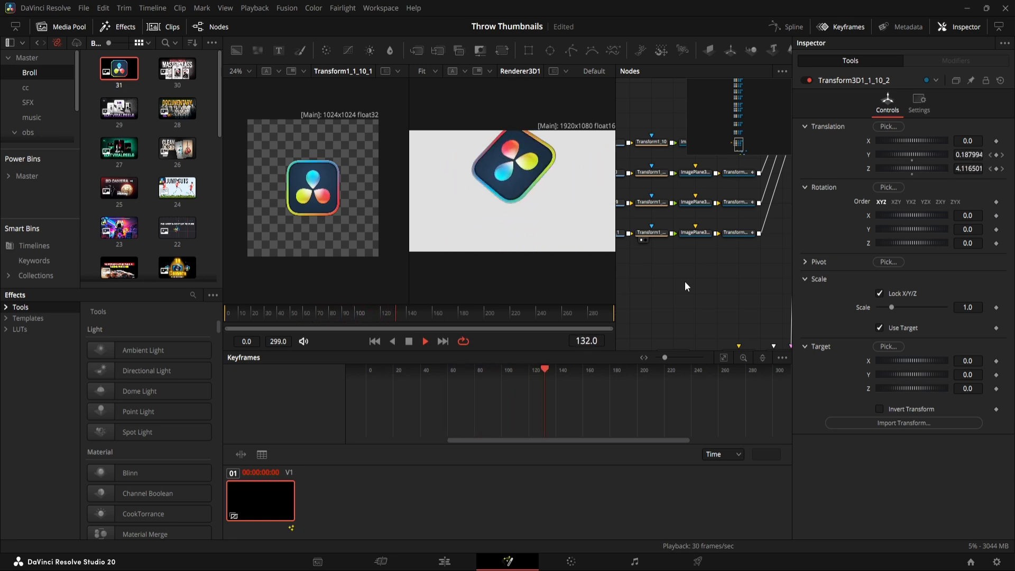
pyautogui.moveTo(418, 315); pyautogui.dragTo(376, 328)
pyautogui.click(741, 231)
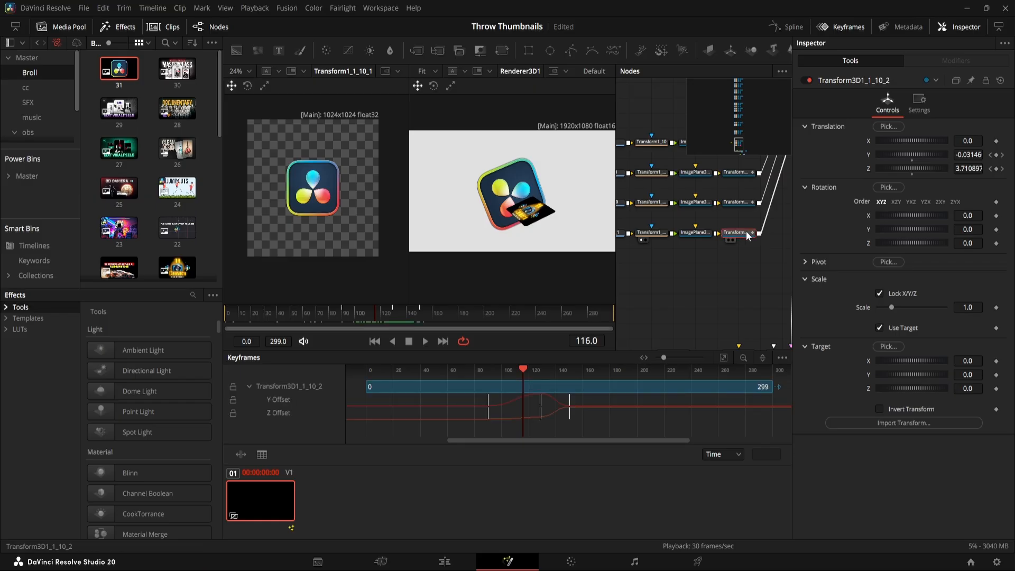
pyautogui.click(991, 155)
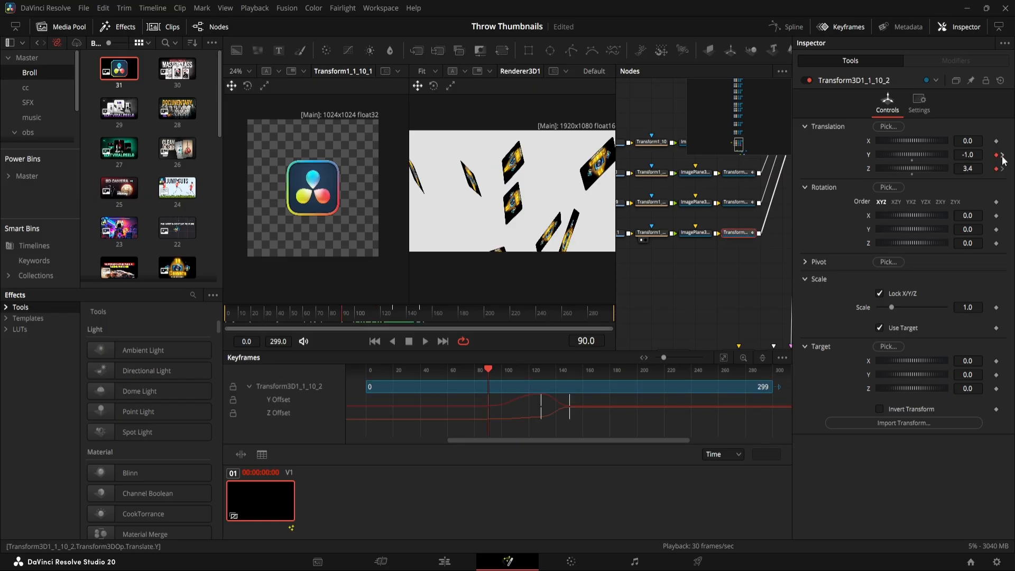
pyautogui.click(1003, 156)
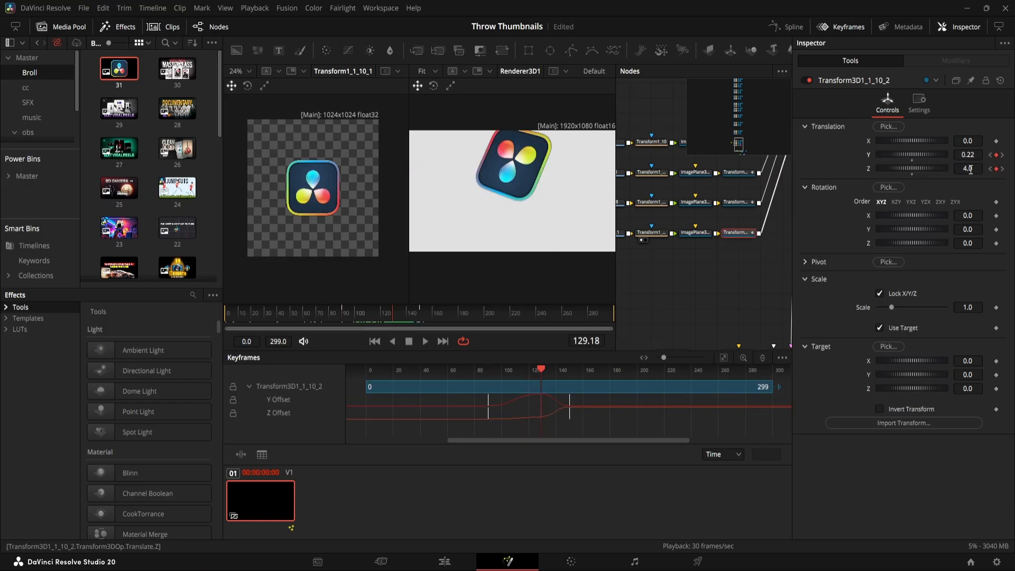
pyautogui.moveTo(971, 169); pyautogui.dragTo(990, 169)
pyautogui.click(990, 169)
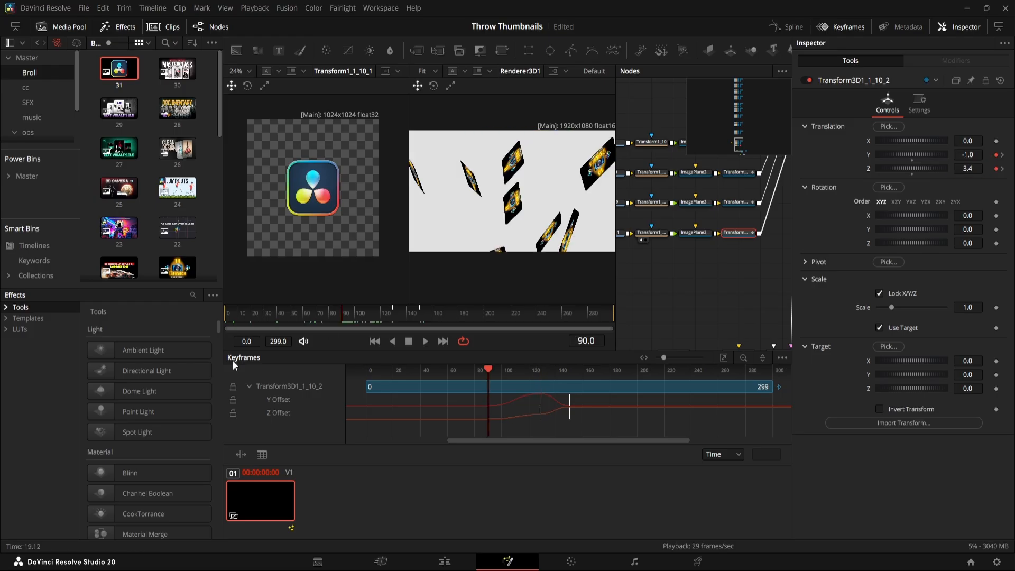
# Show the Y and Z offset curves of Transform3D1_1_10_2 in the Spline editor and fit them to the view
pyautogui.click(847, 28)
pyautogui.click(788, 27)
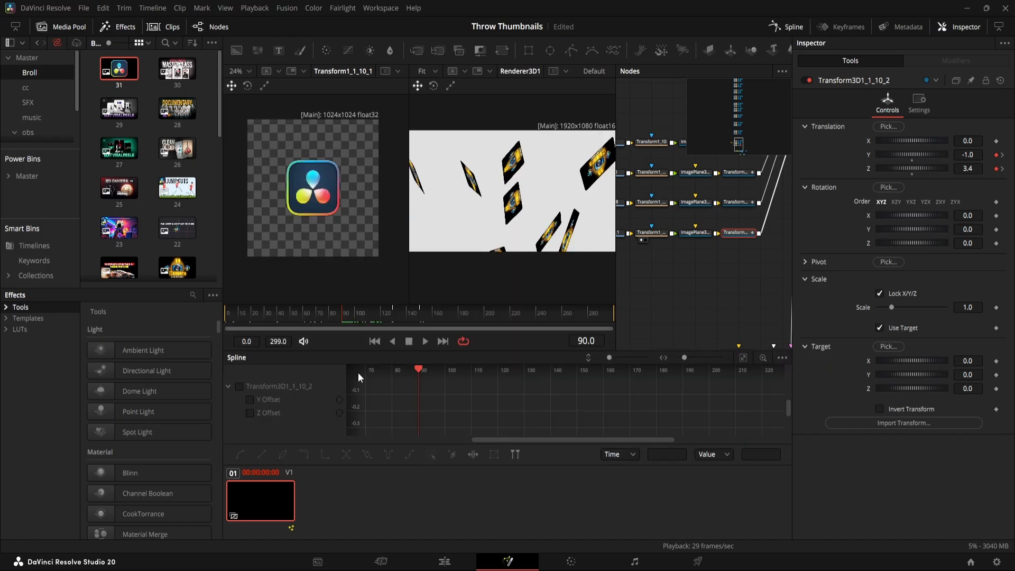
pyautogui.click(241, 387)
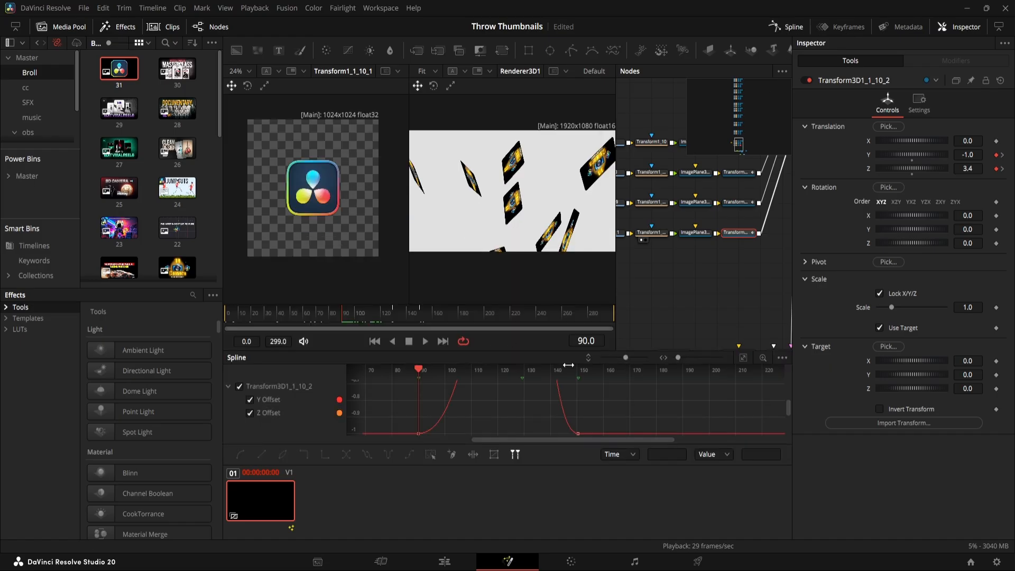
pyautogui.click(744, 358)
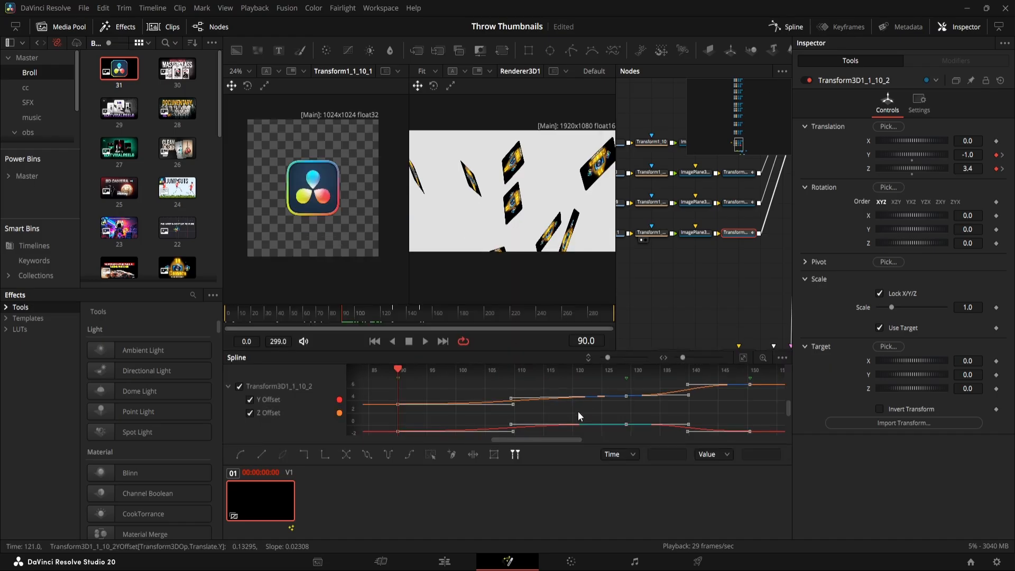
# Smooth the logo's Y and Z offset keyframes, with Ease In and Ease Out both set to 50
pyautogui.hotkey('shift', 's')
pyautogui.press('t')
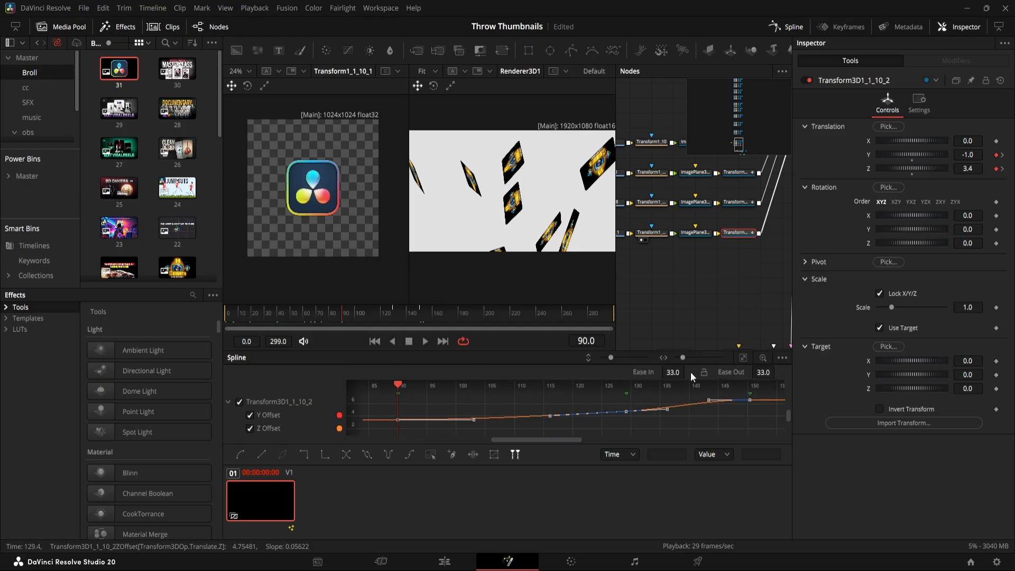
pyautogui.click(682, 372)
pyautogui.write('50')
pyautogui.press('Return')
pyautogui.click(765, 372)
pyautogui.write('50')
pyautogui.press('Return')
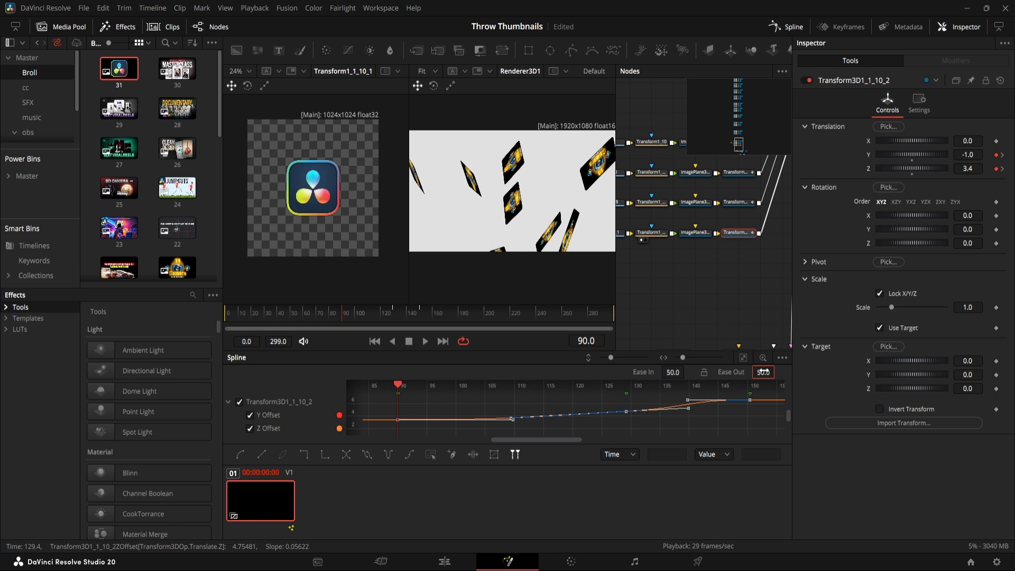
# Play the composition from frame 0 to about frame 166 to review the eased logo throw, returning to the start
pyautogui.moveTo(355, 312); pyautogui.dragTo(210, 322)
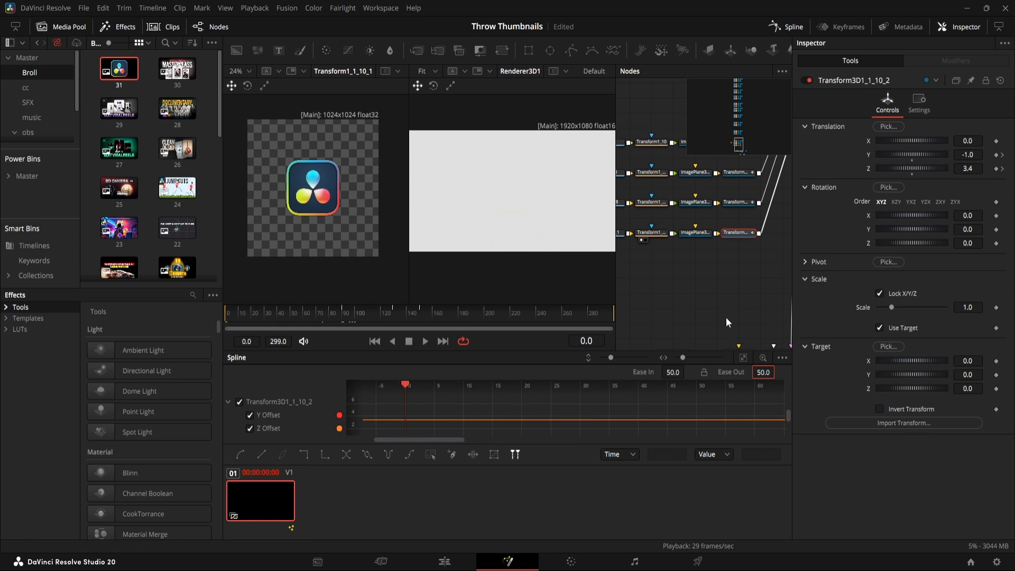
pyautogui.click(716, 303)
pyautogui.press('space')
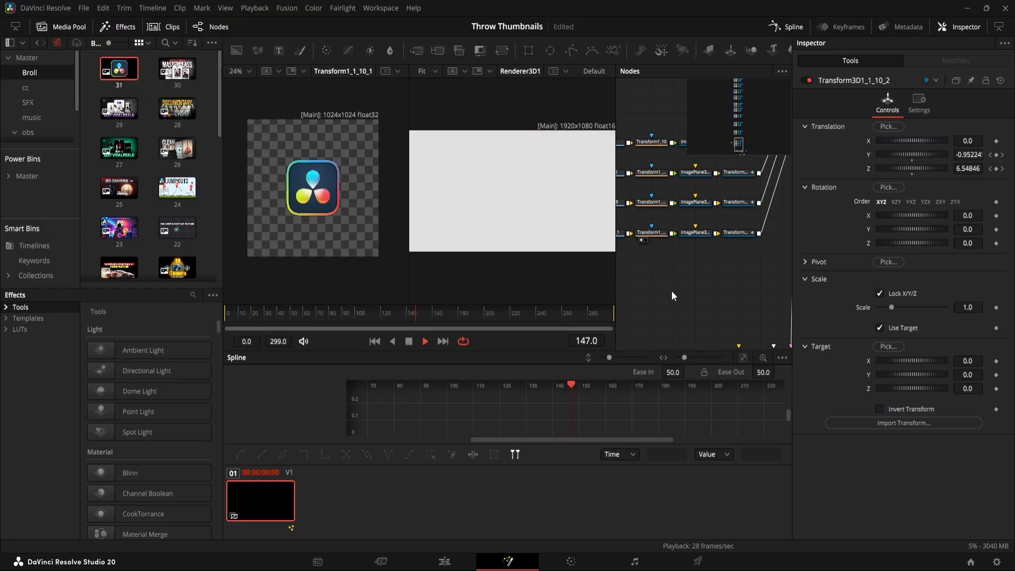
pyautogui.click(409, 341)
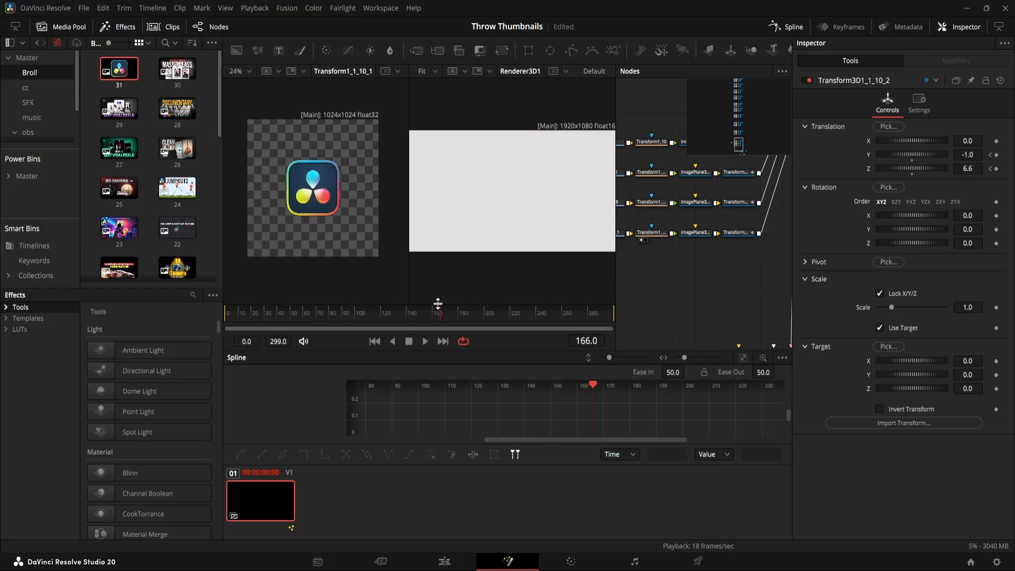
pyautogui.moveTo(438, 313); pyautogui.dragTo(227, 319)
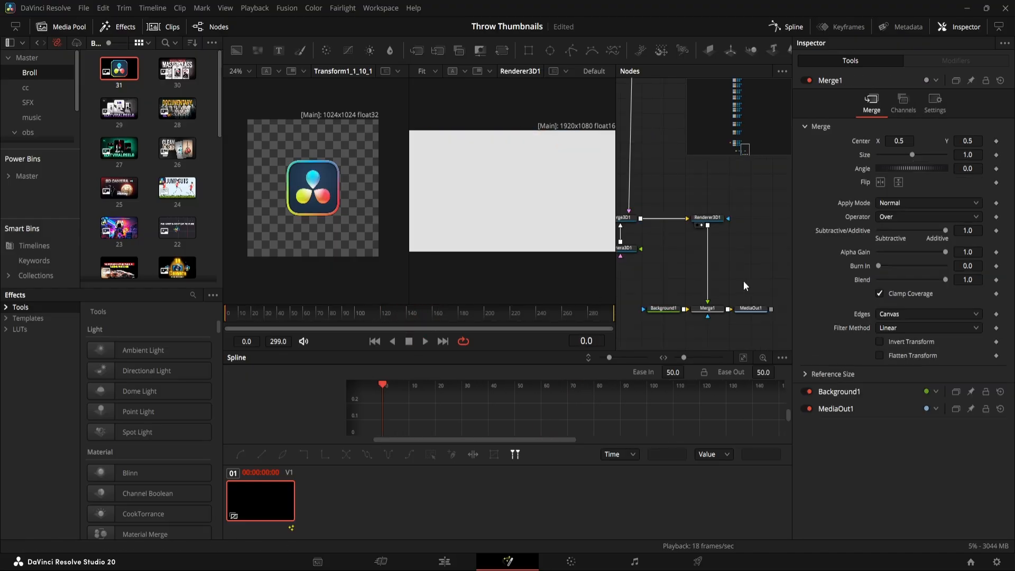
# Enable Motion Blur on Renderer3D1 with Quality 10, Shutter Angle 87.9 and Center Bias 1.0
pyautogui.click(716, 221)
pyautogui.click(937, 139)
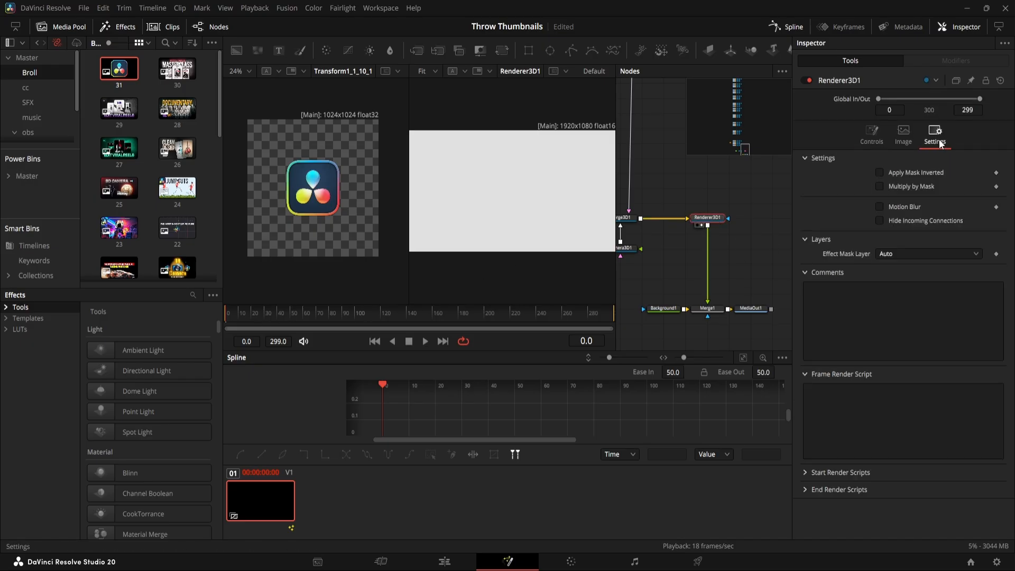
pyautogui.click(880, 207)
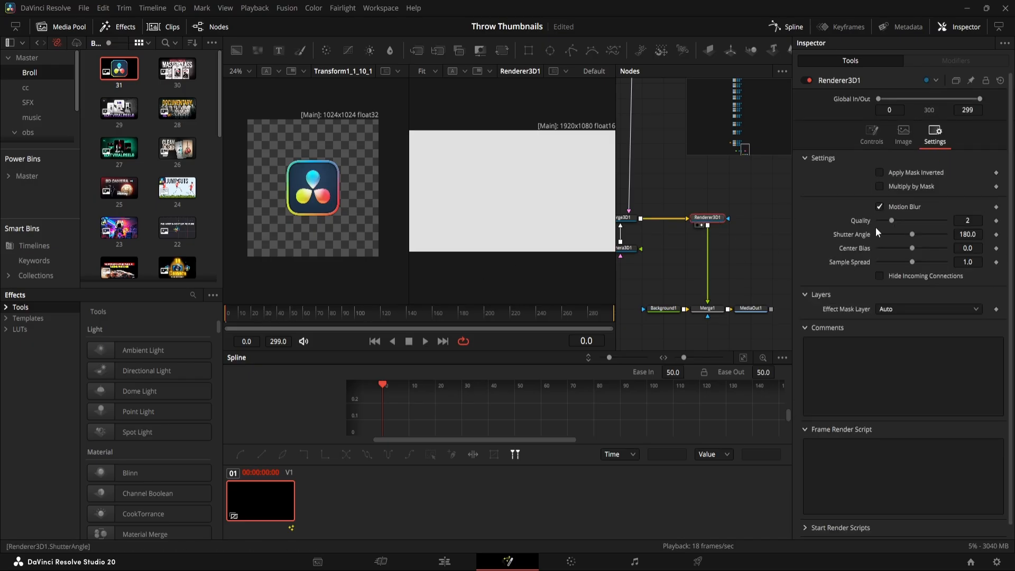
pyautogui.moveTo(892, 221)
pyautogui.mouseDown()
pyautogui.moveTo(946, 221)
pyautogui.moveTo(896, 234)
pyautogui.mouseUp()
pyautogui.moveTo(913, 249); pyautogui.dragTo(948, 249)
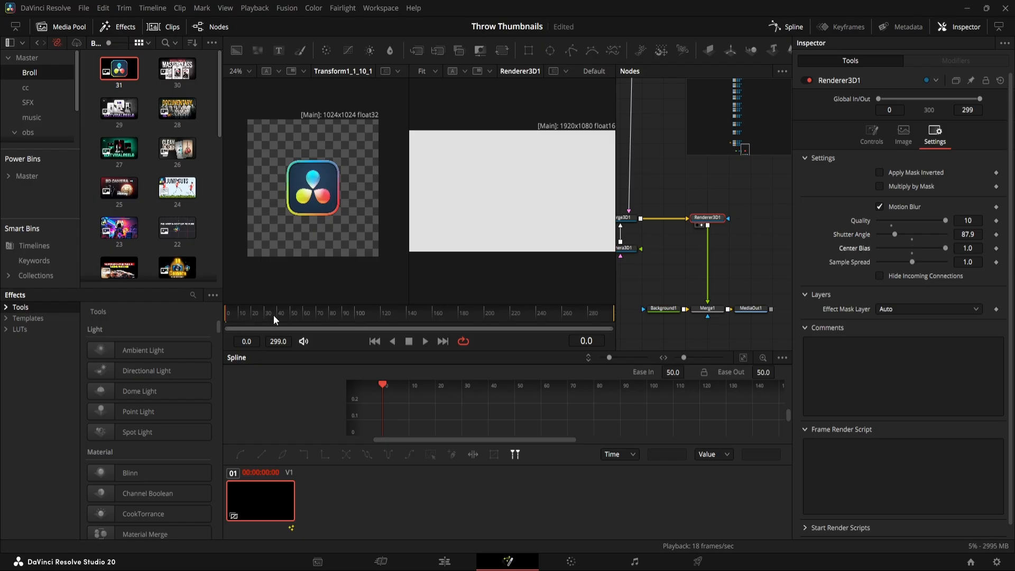
pyautogui.moveTo(289, 316); pyautogui.dragTo(201, 324)
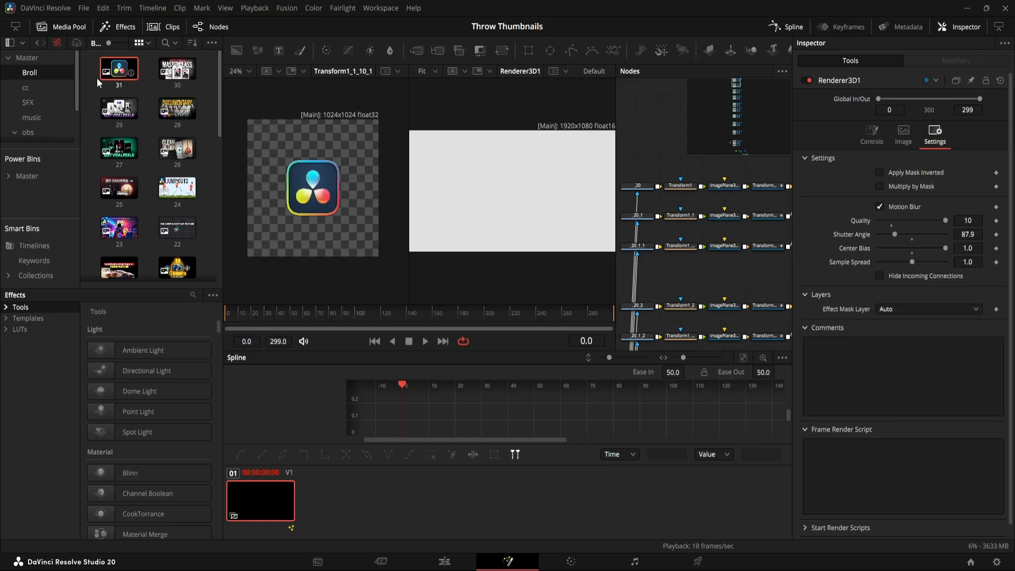
# With frame 63 displayed, replace the _20 source node with thumbnail clip 1 from the Broll bin
pyautogui.scroll(-10, 184, 90)
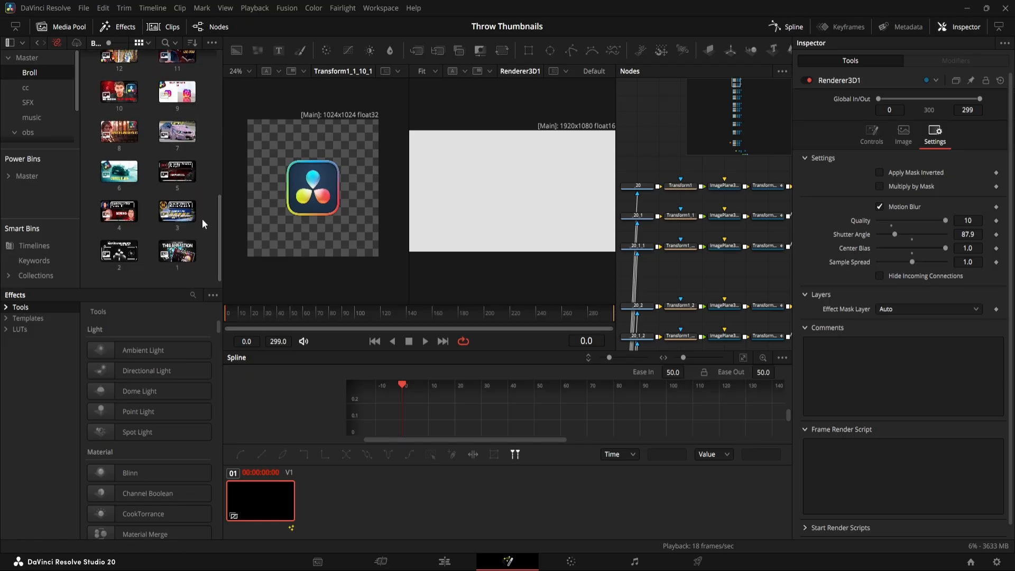
pyautogui.moveTo(262, 311); pyautogui.dragTo(308, 320)
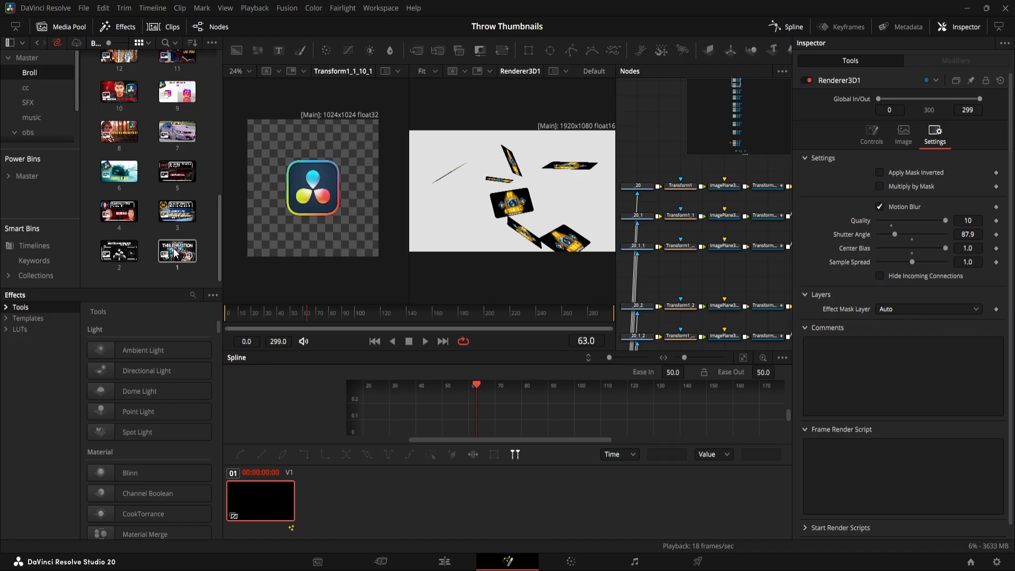
pyautogui.moveTo(632, 184); pyautogui.dragTo(665, 185)
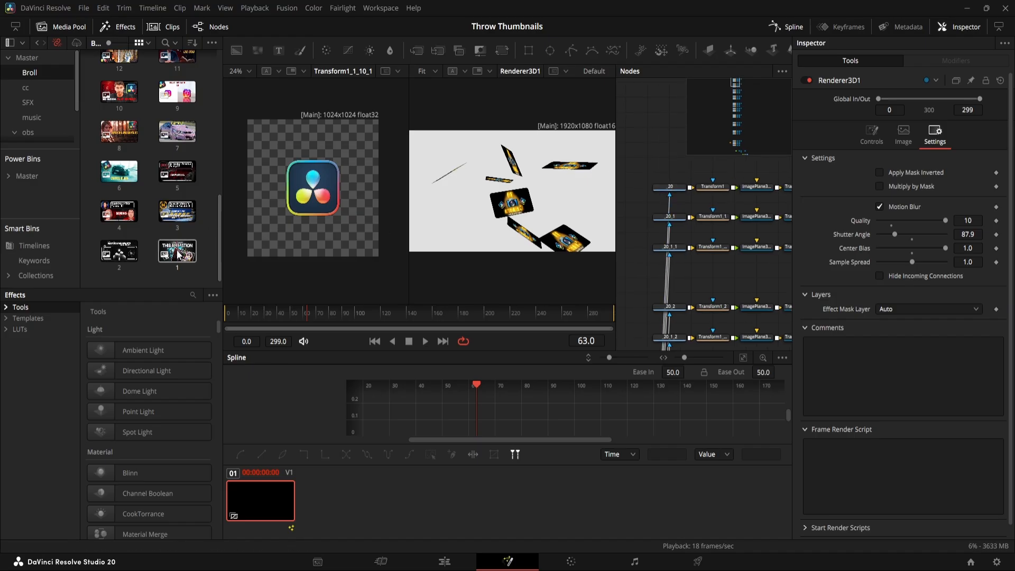
pyautogui.moveTo(178, 255); pyautogui.dragTo(670, 185)
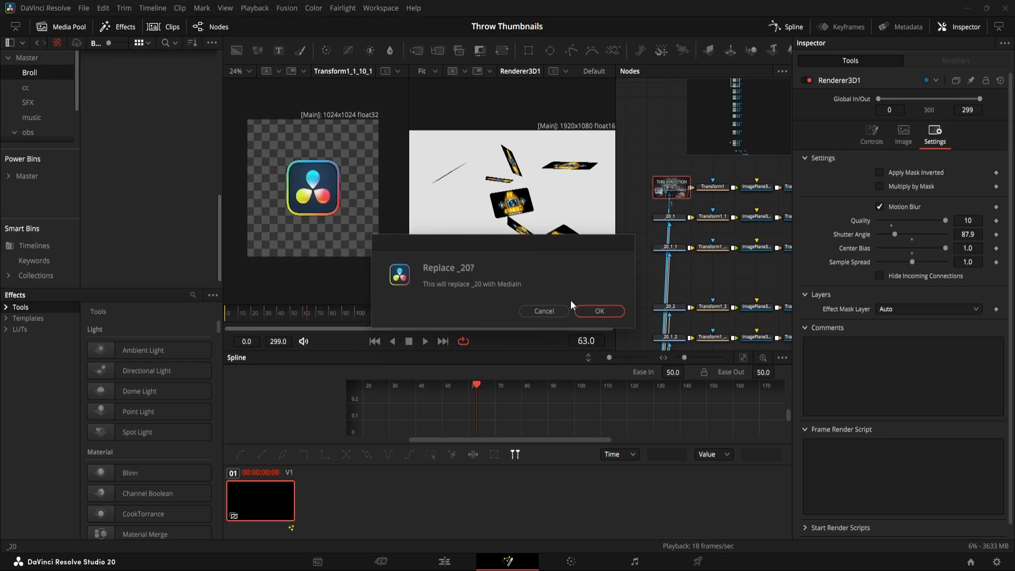
pyautogui.click(600, 310)
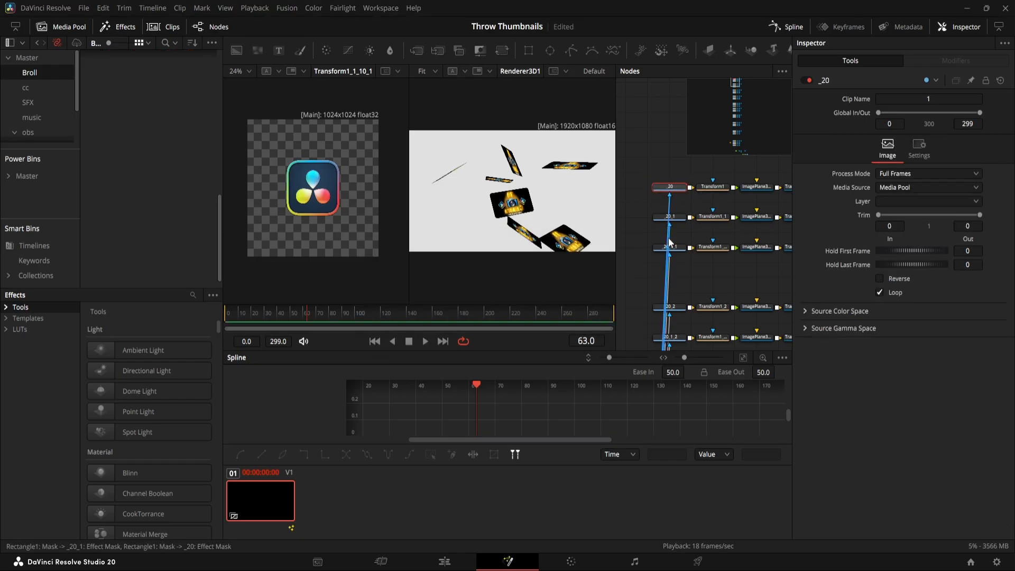
# Replace the _20_1 source node with thumbnail clip 2 and the _20_1_1 source node with clip 3
pyautogui.click(667, 186)
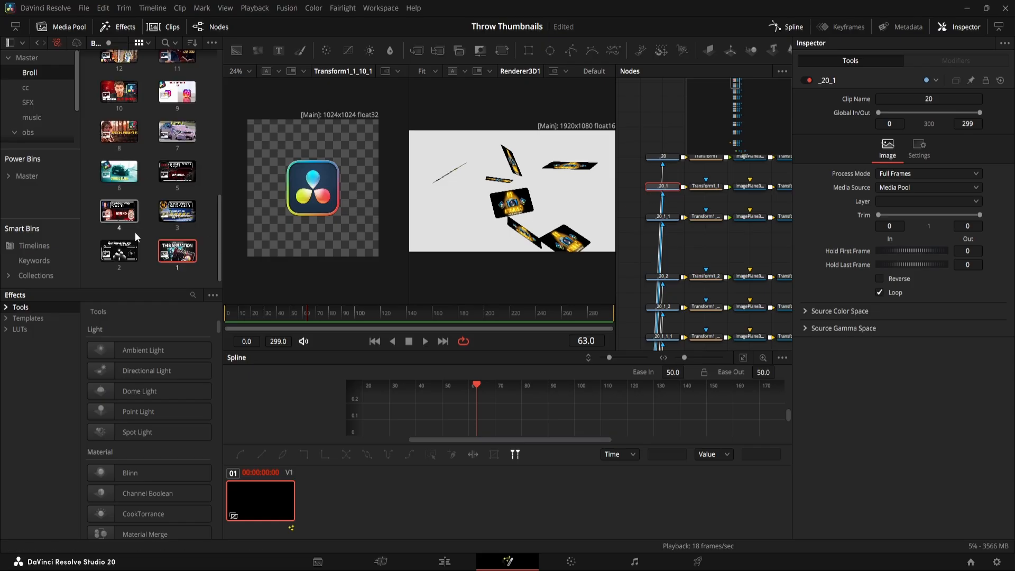
pyautogui.moveTo(122, 250); pyautogui.dragTo(665, 198)
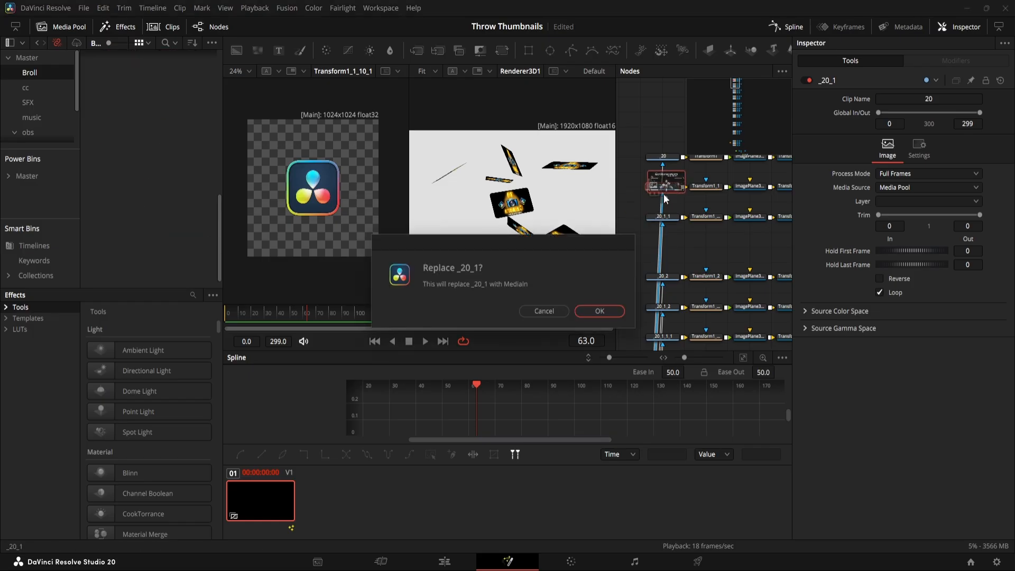
pyautogui.click(599, 310)
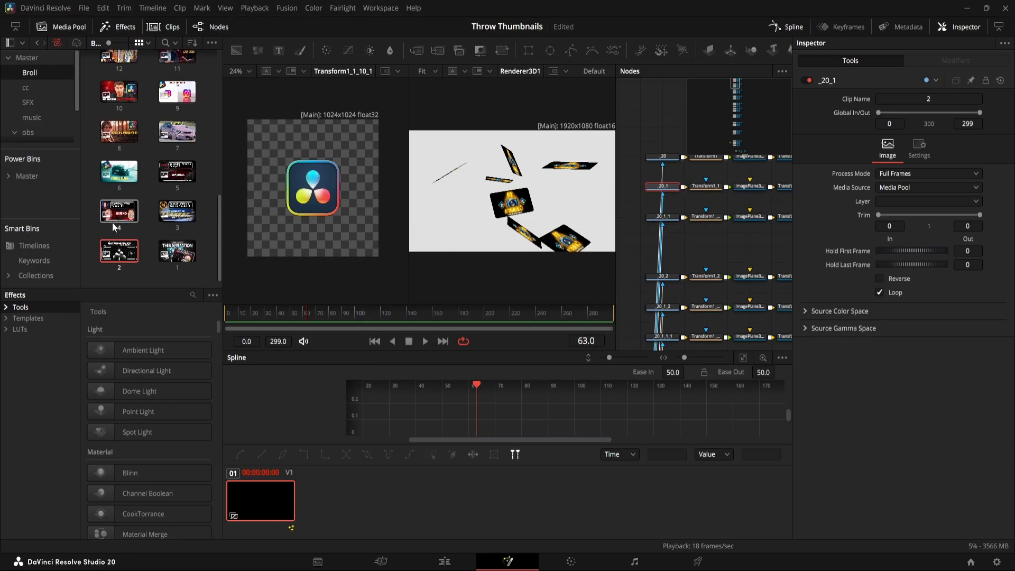
pyautogui.moveTo(189, 216); pyautogui.dragTo(666, 221)
pyautogui.click(601, 311)
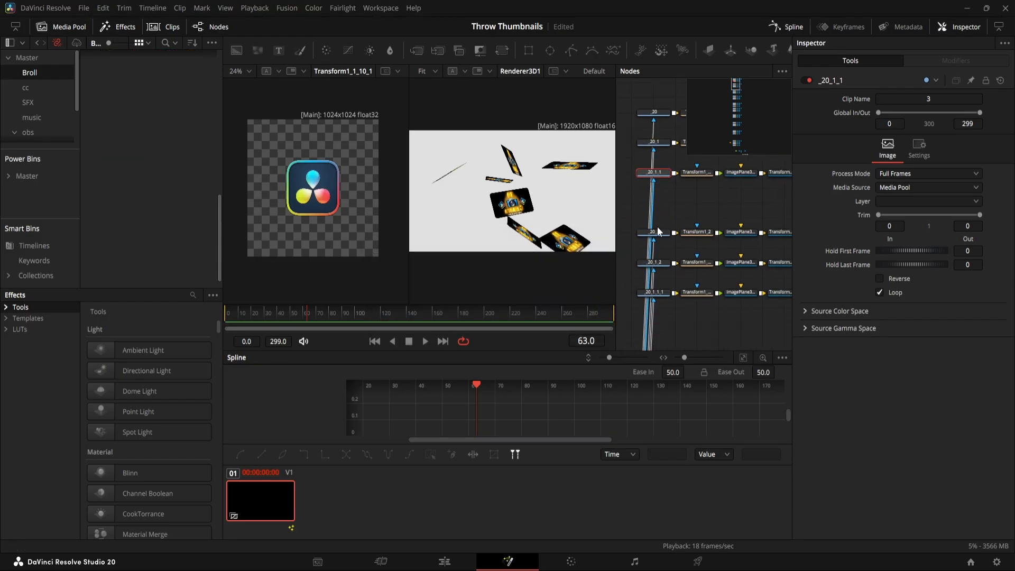
# Replace the second group's source nodes _20_2, _20_1_2 and _20_1_1_1 with thumbnail clips 4, 5 and 6
pyautogui.click(656, 234)
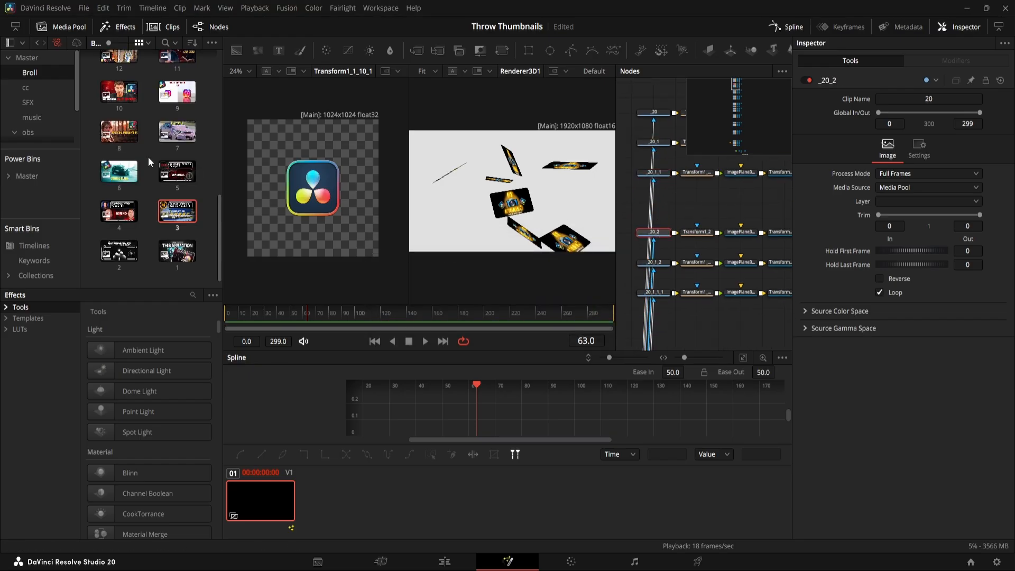
pyautogui.moveTo(119, 211); pyautogui.dragTo(655, 232)
pyautogui.click(601, 311)
pyautogui.moveTo(177, 172); pyautogui.dragTo(655, 263)
pyautogui.click(601, 311)
pyautogui.moveTo(119, 172); pyautogui.dragTo(658, 221)
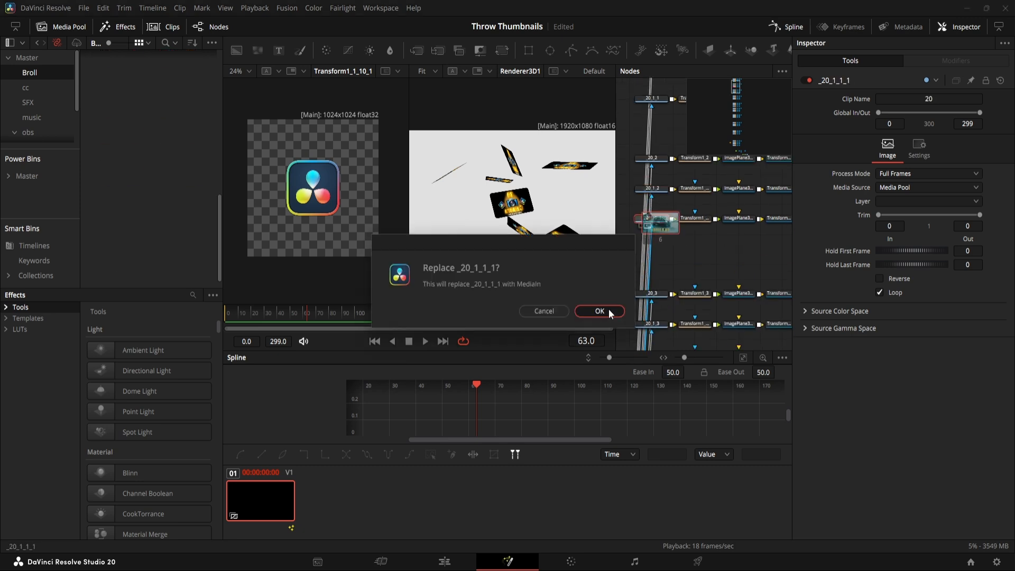
pyautogui.click(604, 311)
# Replace the source nodes from _20_3 down to _20_1_1_5 with successive thumbnail clips, ending with clip 19 on _20_1_1_5
pyautogui.moveTo(177, 92); pyautogui.dragTo(659, 245)
pyautogui.click(600, 311)
pyautogui.moveTo(119, 172); pyautogui.dragTo(654, 189)
pyautogui.click(601, 311)
pyautogui.moveTo(119, 132); pyautogui.dragTo(655, 170)
pyautogui.click(600, 311)
pyautogui.moveTo(177, 92); pyautogui.dragTo(656, 201)
pyautogui.click(601, 311)
pyautogui.scroll(2, 163, 167)
pyautogui.moveTo(119, 156); pyautogui.dragTo(654, 259)
pyautogui.click(600, 311)
pyautogui.moveTo(119, 116); pyautogui.dragTo(654, 283)
pyautogui.click(600, 311)
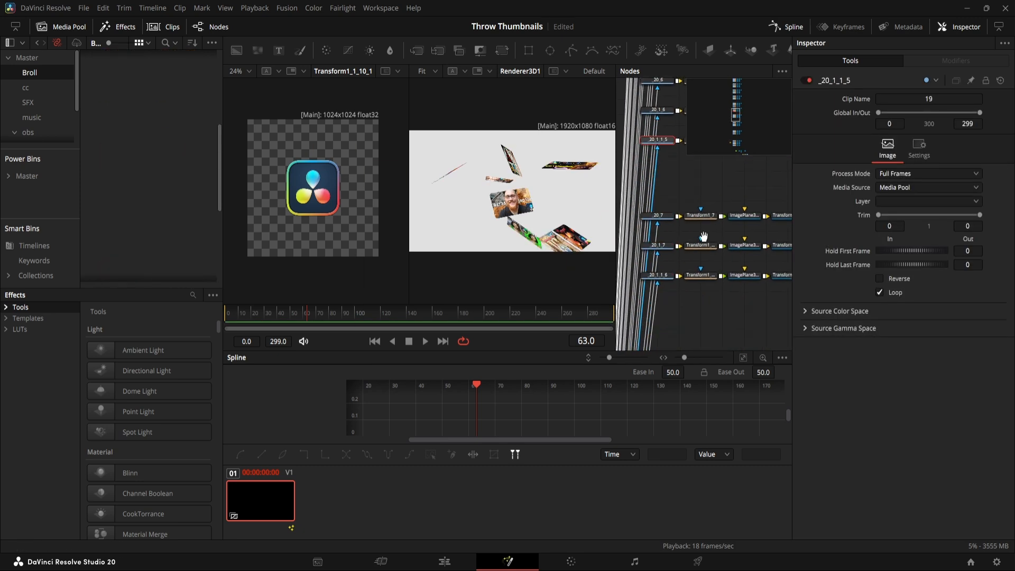
# Replace the source nodes from _20_7 down to _20_1_1_9 with further thumbnail clips, using 29 for _20_1_10 and 30 for _20_1_1_9
pyautogui.moveTo(177, 108); pyautogui.dragTo(654, 229)
pyautogui.moveTo(119, 168); pyautogui.dragTo(653, 166)
pyautogui.click(599, 311)
pyautogui.moveTo(181, 131); pyautogui.dragTo(652, 198)
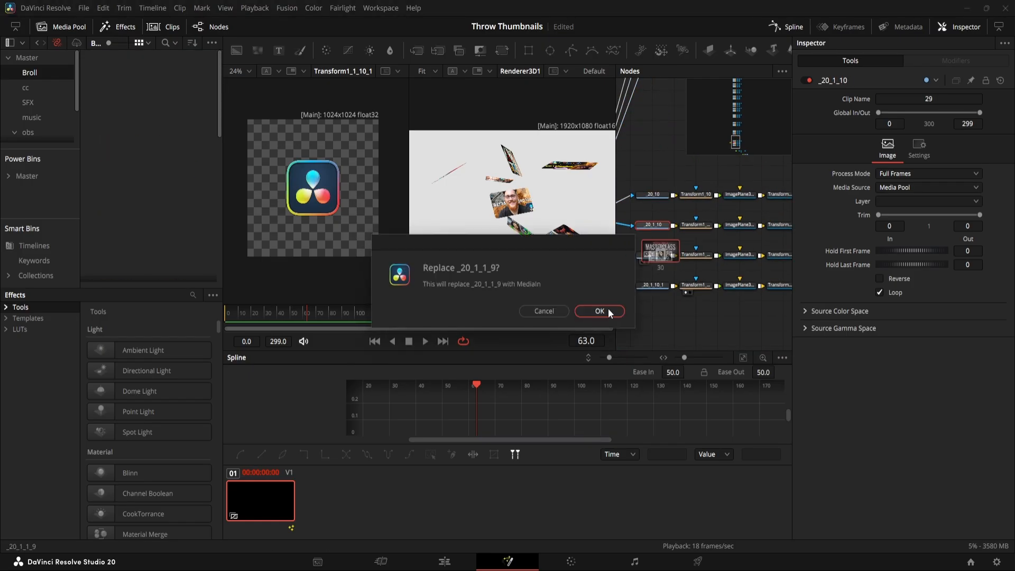